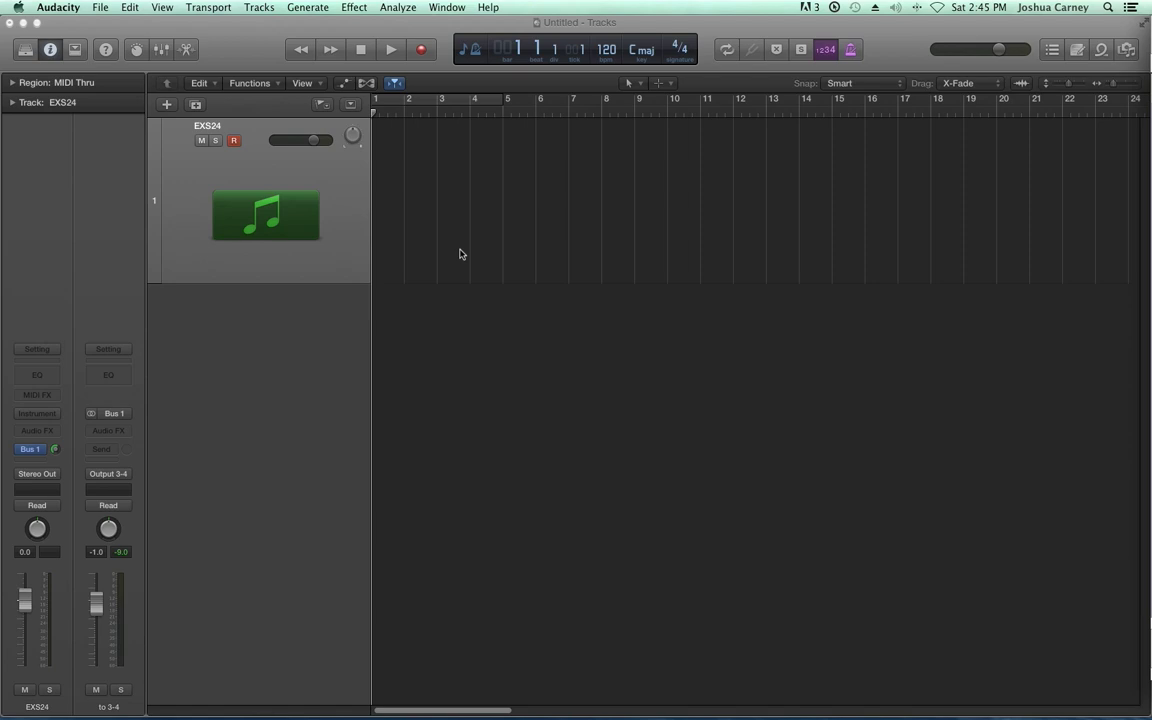
# Step: Minimize the project window and open the Chorus Sawtooth folder on MEDIA HD, inside AUDIO, zzz Sample Library, Synths
pyautogui.click(24, 27)
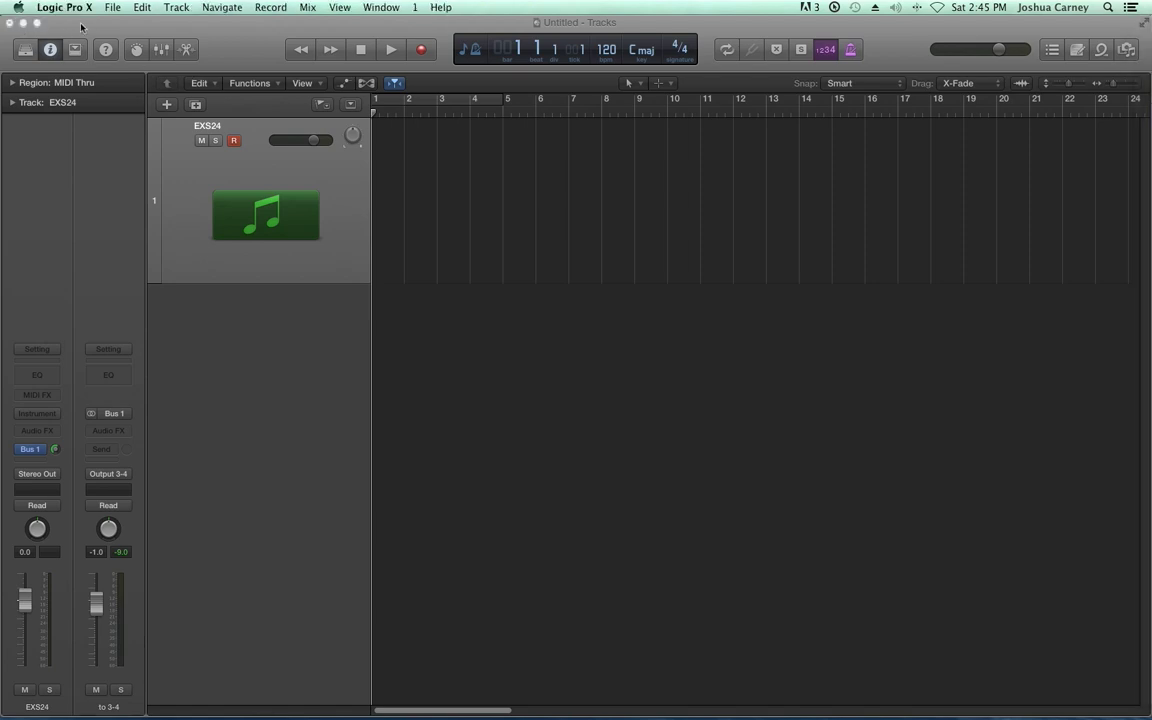
pyautogui.click(23, 23)
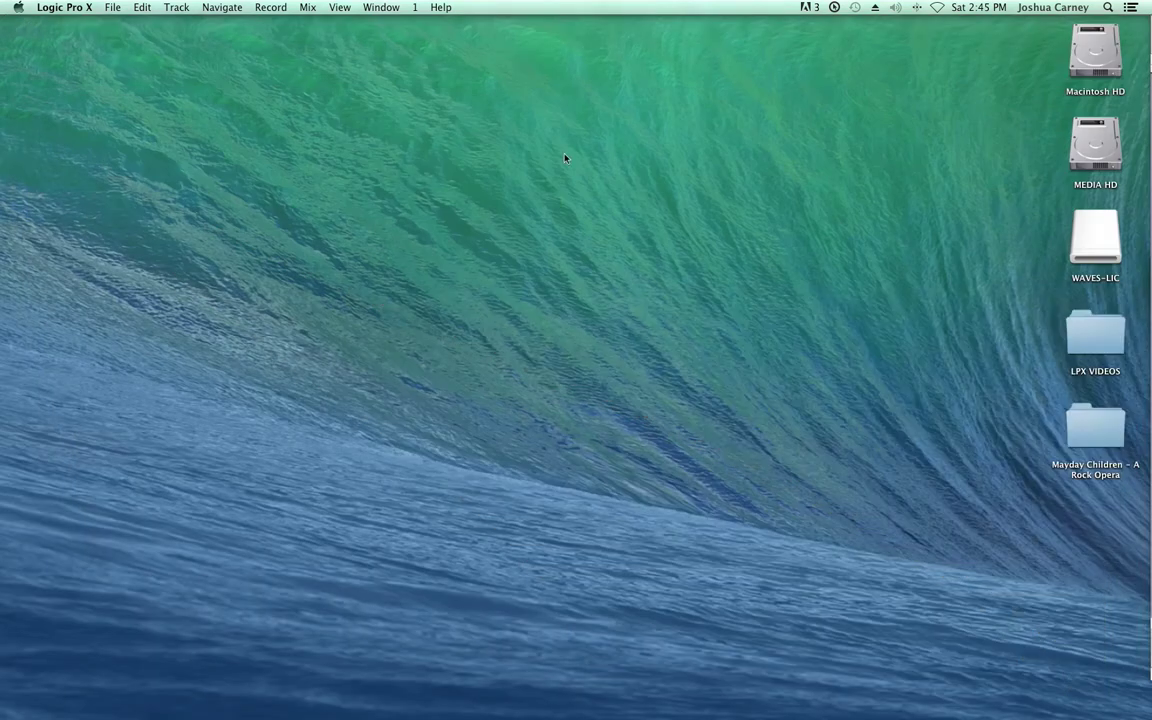
pyautogui.click(1090, 142)
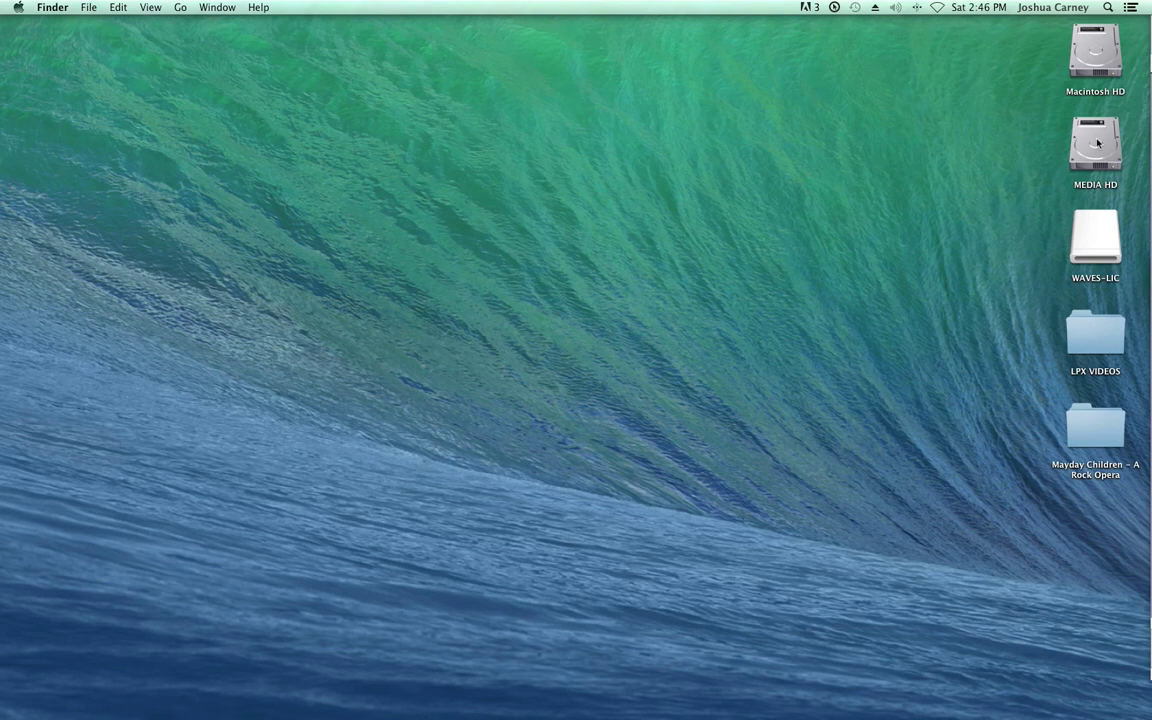
pyautogui.doubleClick(1097, 143)
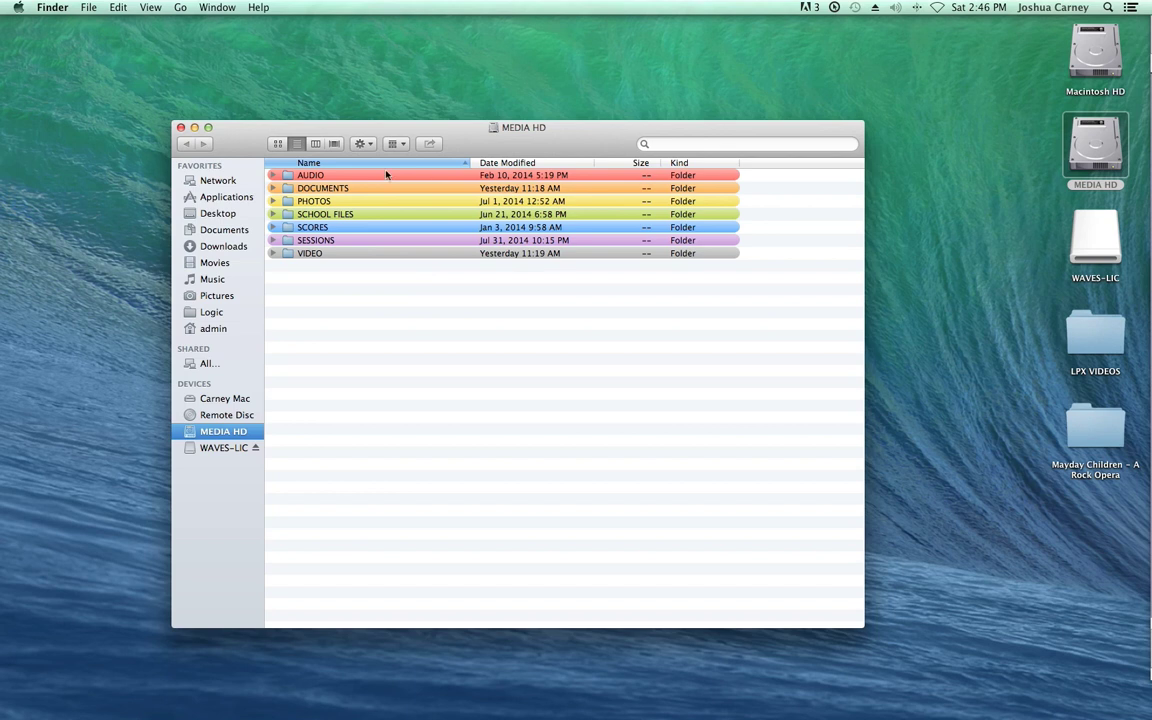
pyautogui.doubleClick(300, 175)
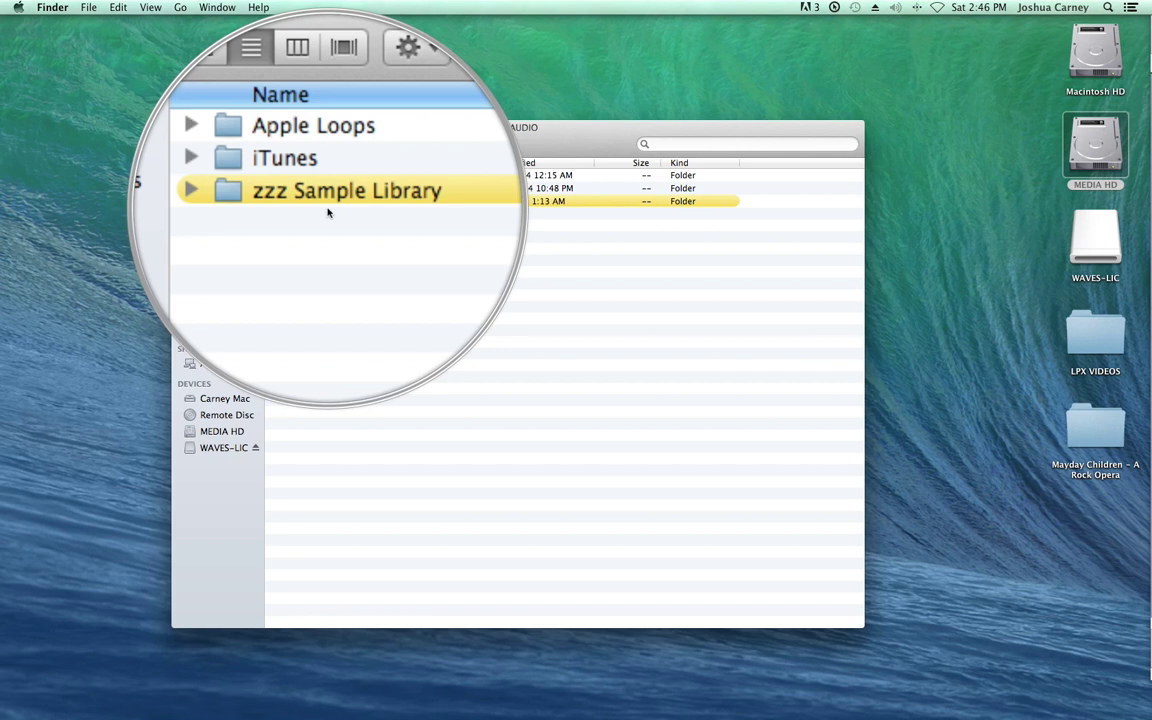
pyautogui.doubleClick(332, 201)
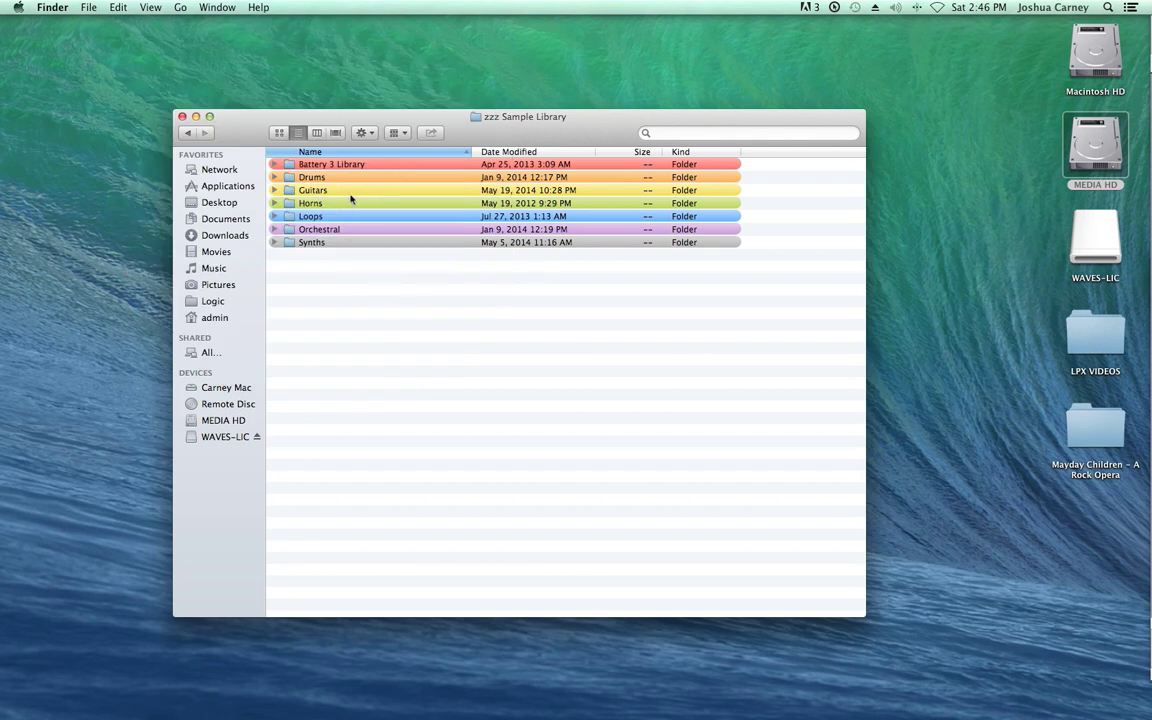
pyautogui.doubleClick(308, 243)
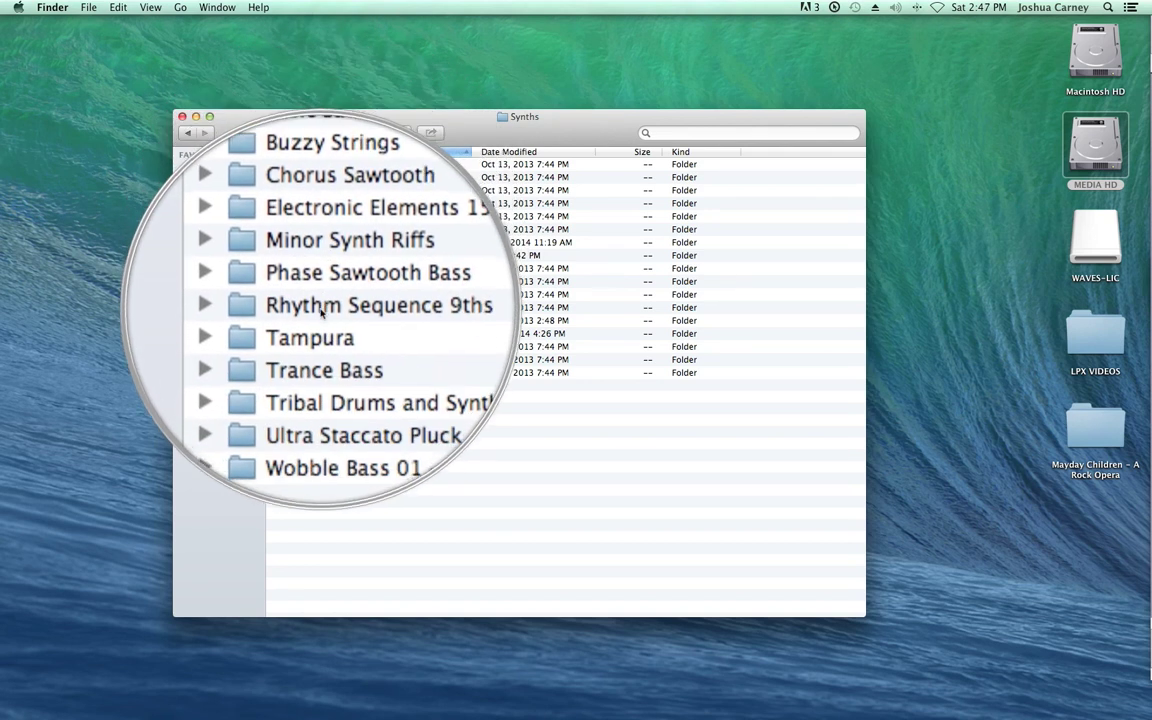
pyautogui.doubleClick(320, 256)
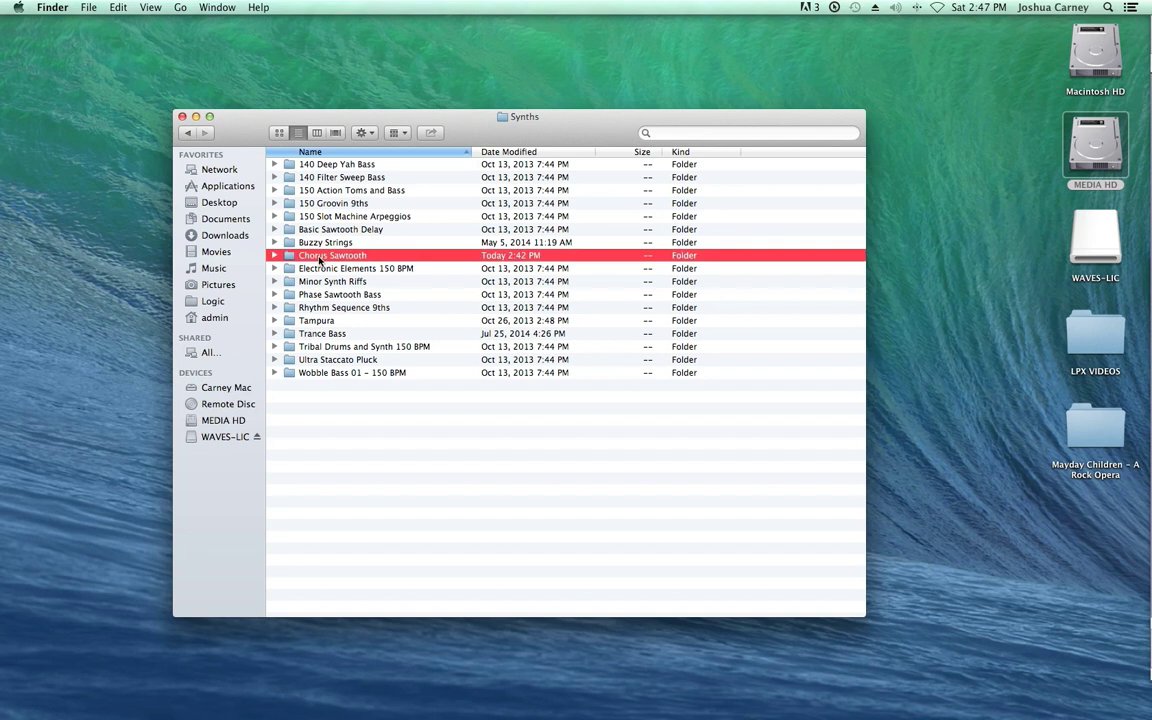
# Step: Review how the WAV samples in the Chorus Sawtooth folder are named
pyautogui.scroll(2, 324, 190)
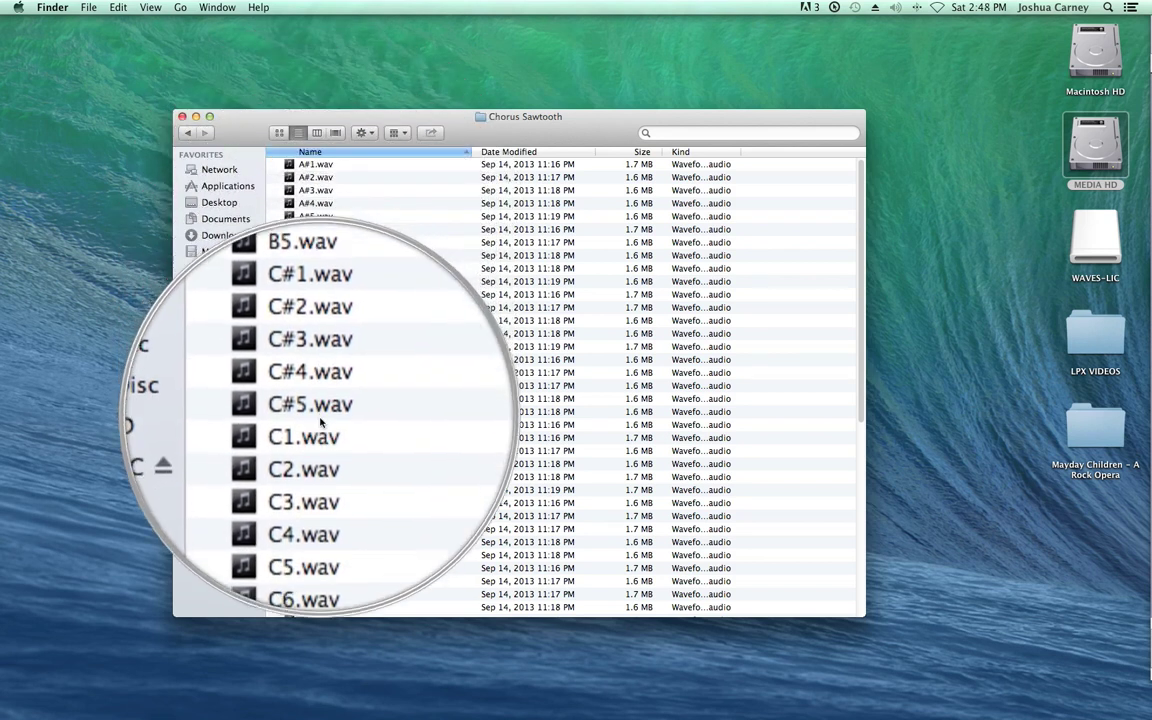
pyautogui.scroll(-4, 321, 415)
pyautogui.scroll(-4, 321, 421)
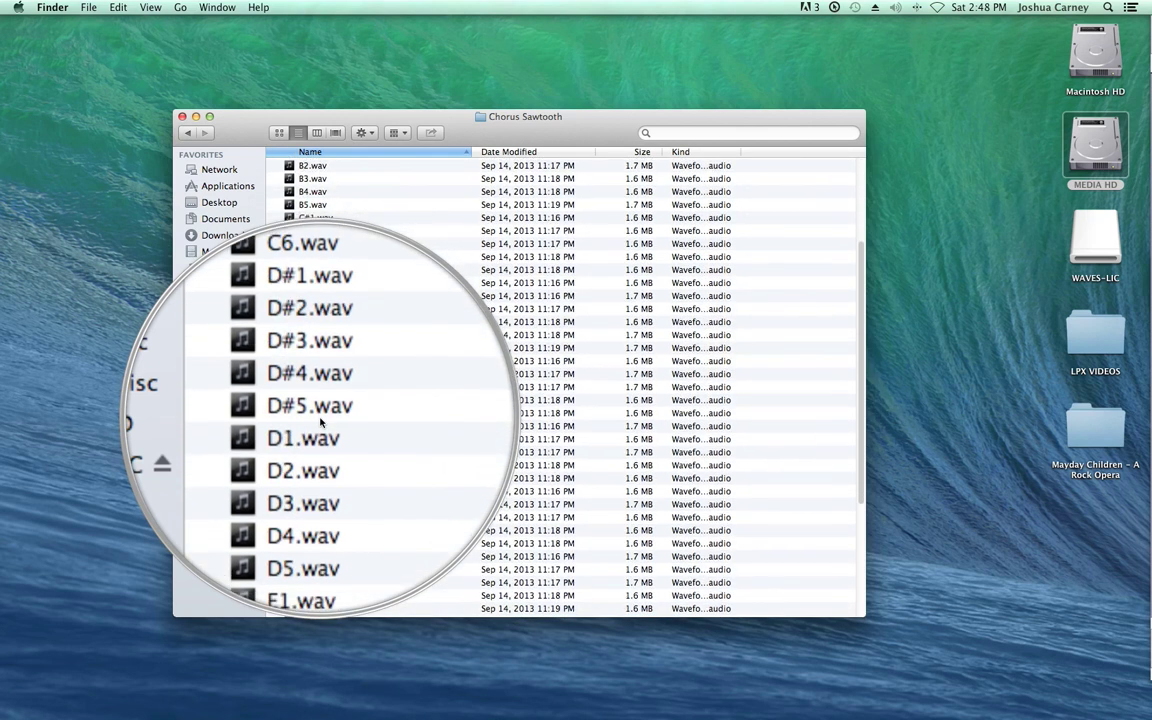
pyautogui.scroll(-3, 321, 422)
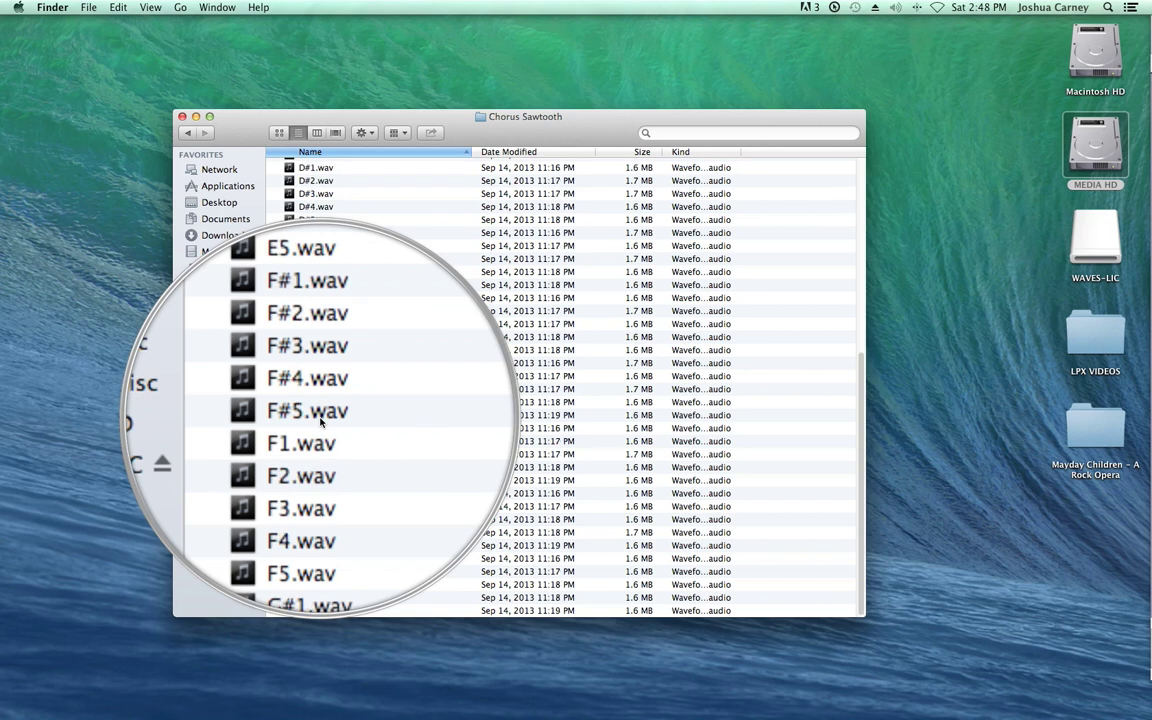
pyautogui.scroll(-2, 321, 422)
pyautogui.scroll(-2, 321, 395)
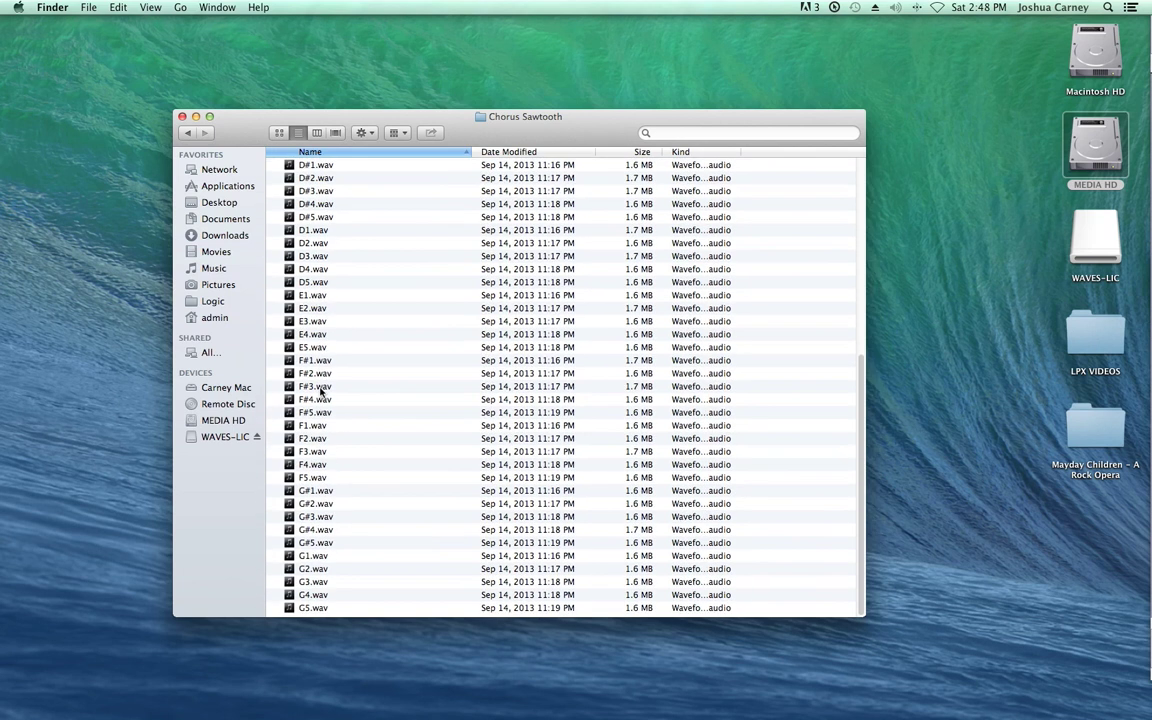
# Step: Check the file naming in the neighbouring Buzzy Strings folder for comparison and close the Finder window
pyautogui.click(189, 133)
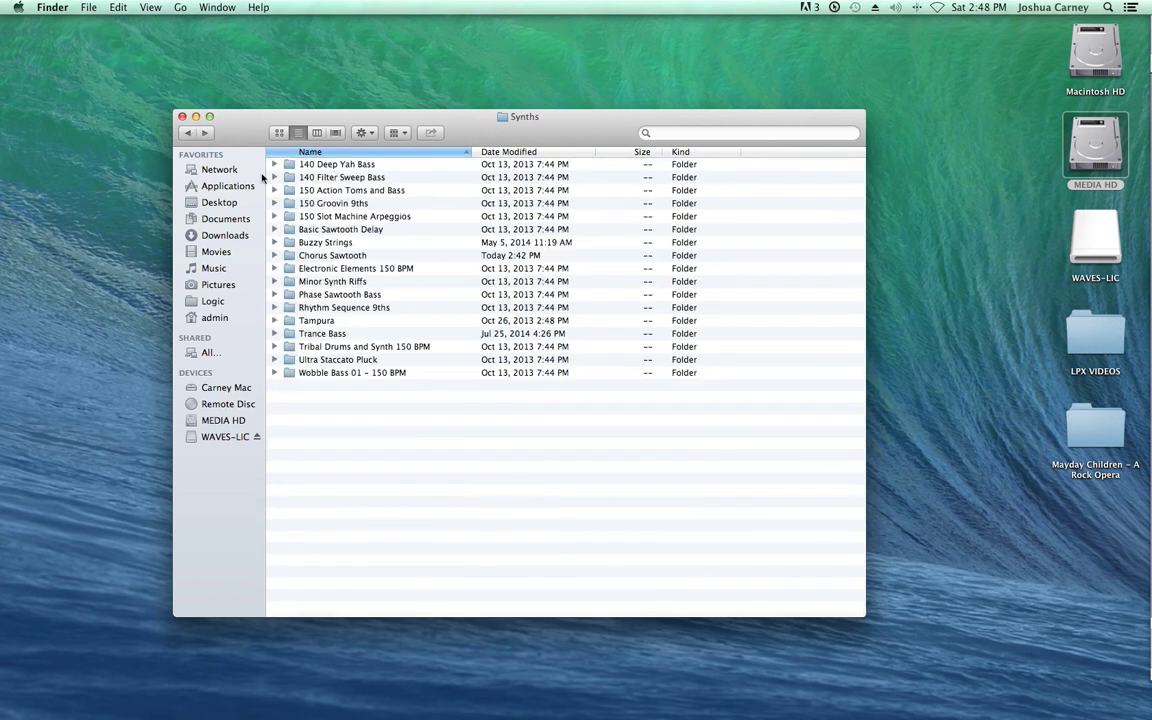
pyautogui.doubleClick(335, 245)
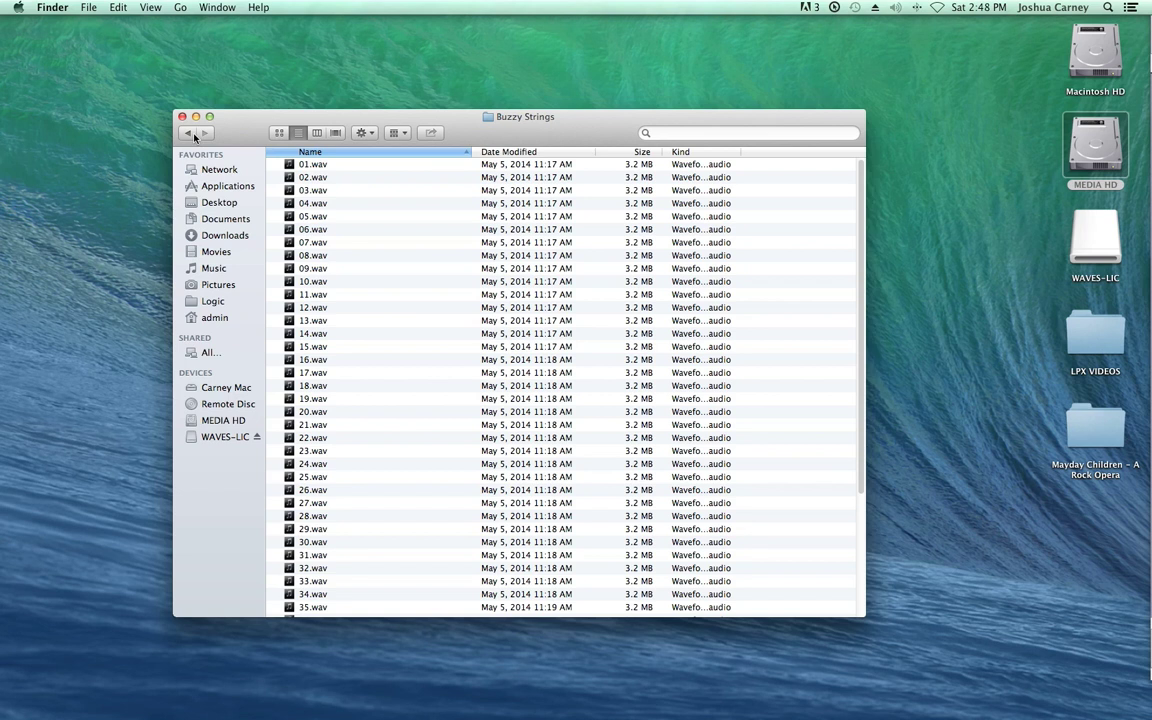
pyautogui.click(182, 116)
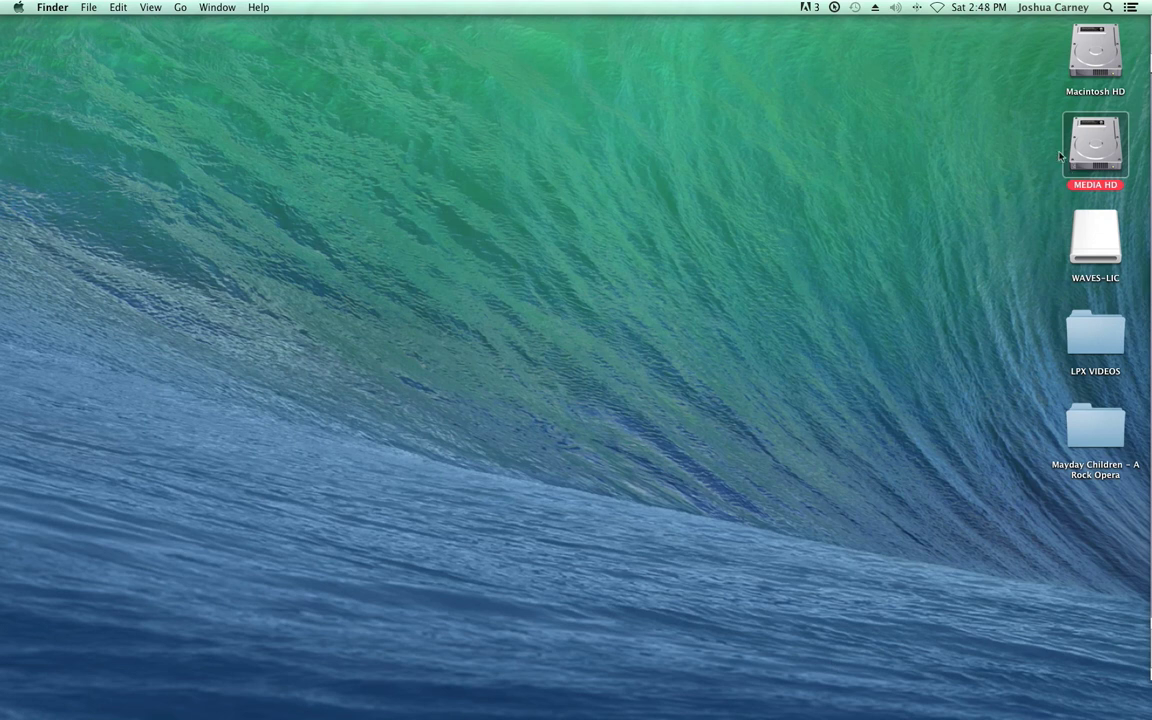
# Step: Switch back to Logic Pro X and save the project as EXS24 in the Logic folder
pyautogui.moveTo(887, 714)
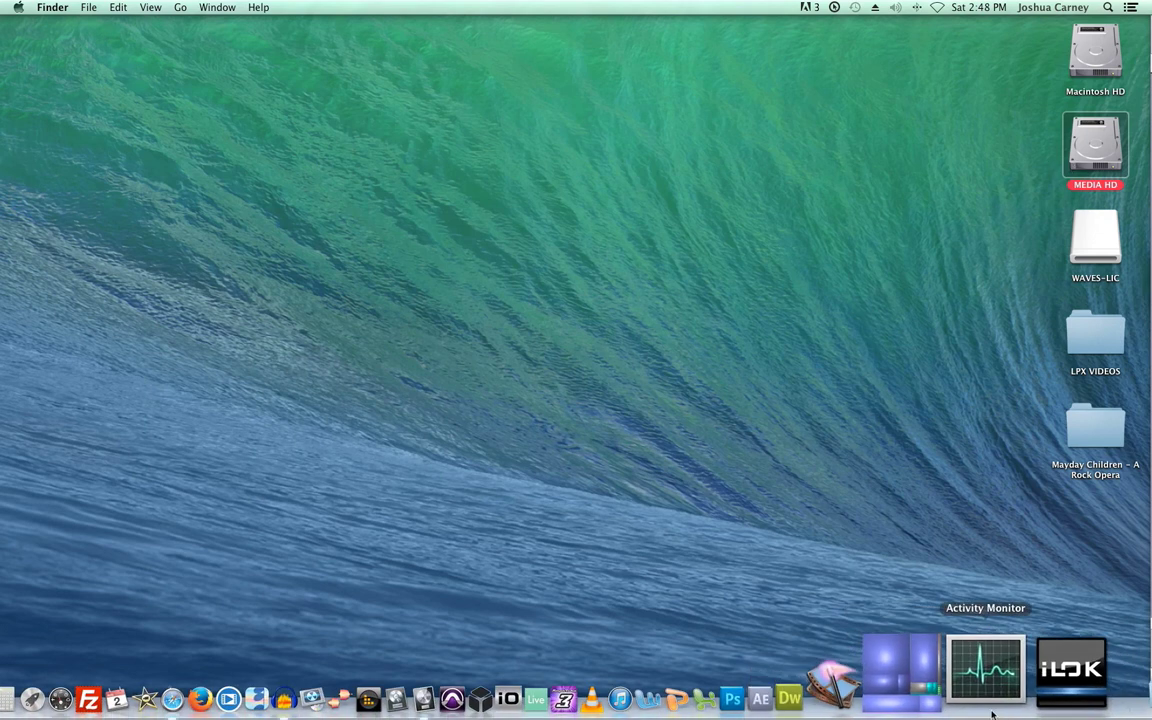
pyautogui.click(550, 705)
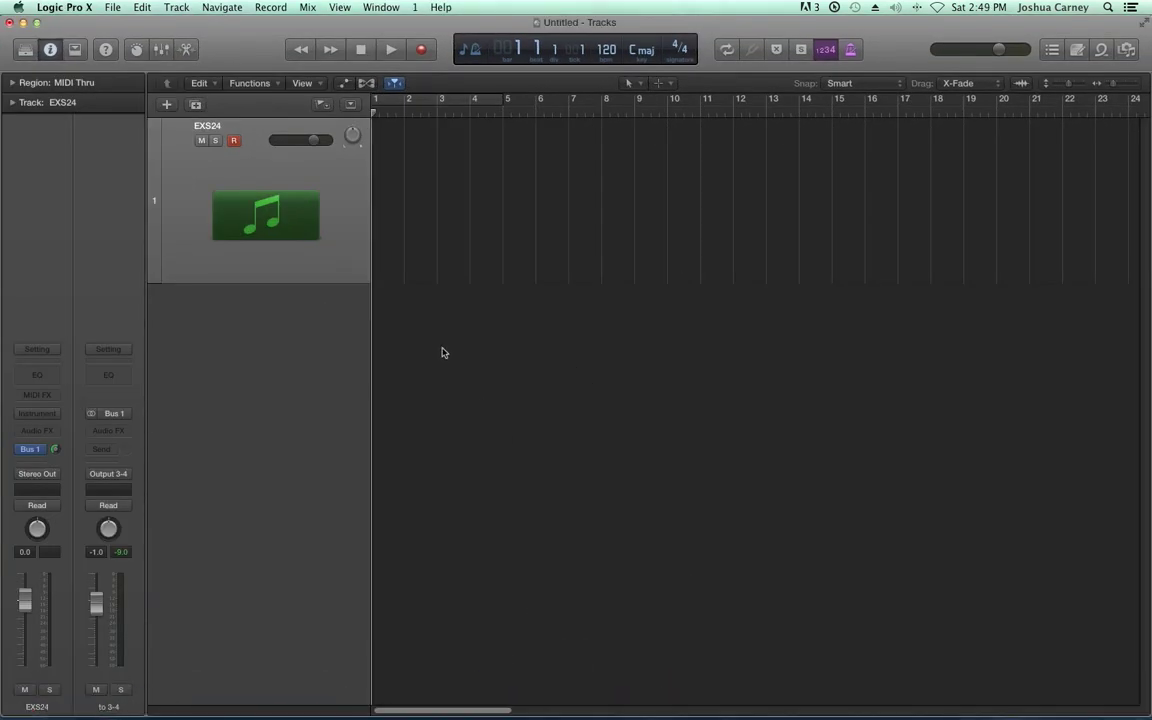
pyautogui.press('super+s')
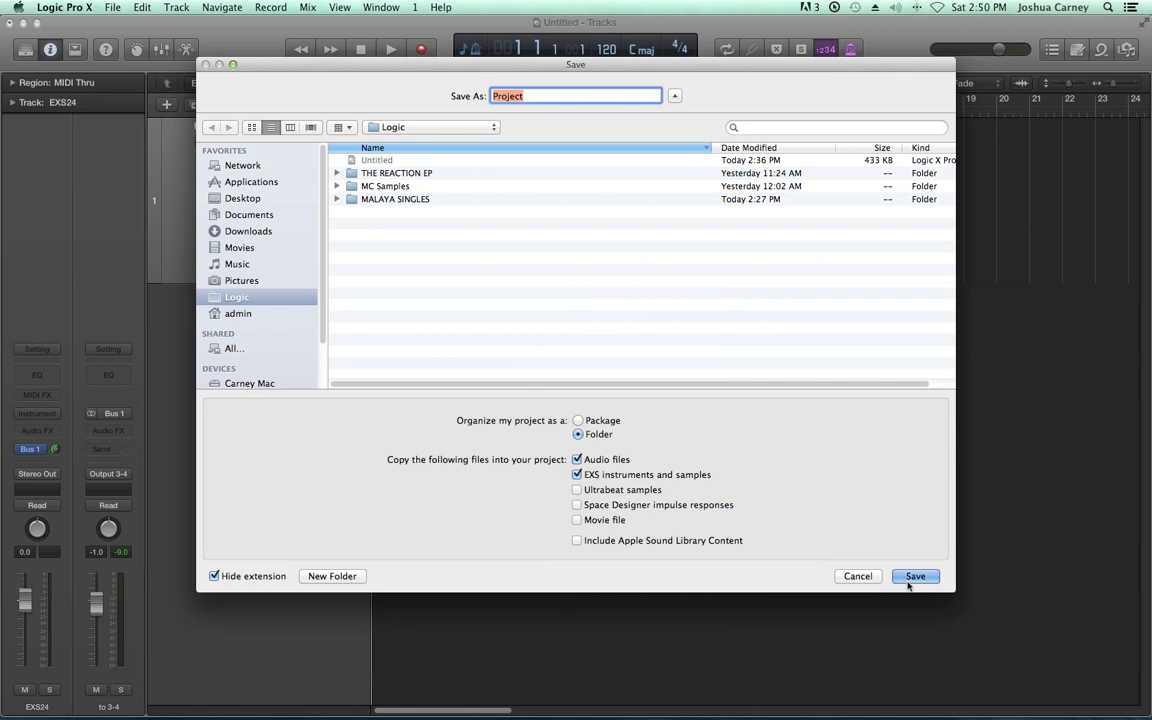
pyautogui.write('EXS24')
pyautogui.press('Return')
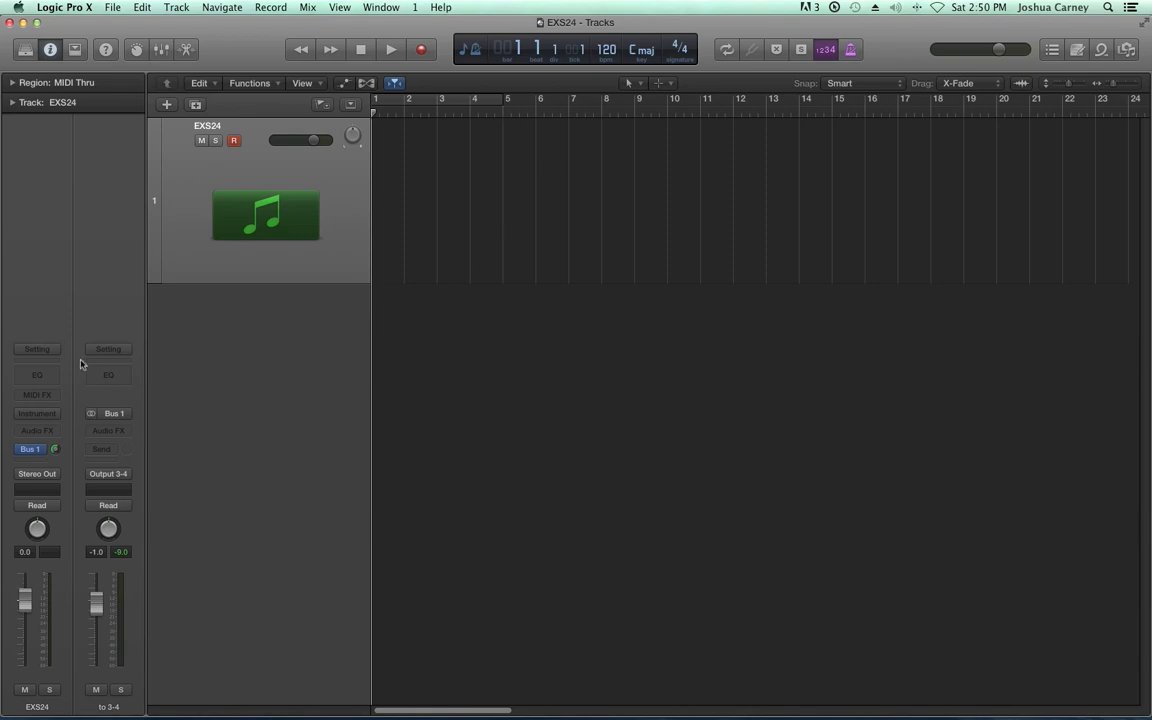
# Step: Load the EXS24 (Sampler) in Stereo as the instrument on the EXS24 track
pyautogui.click(33, 422)
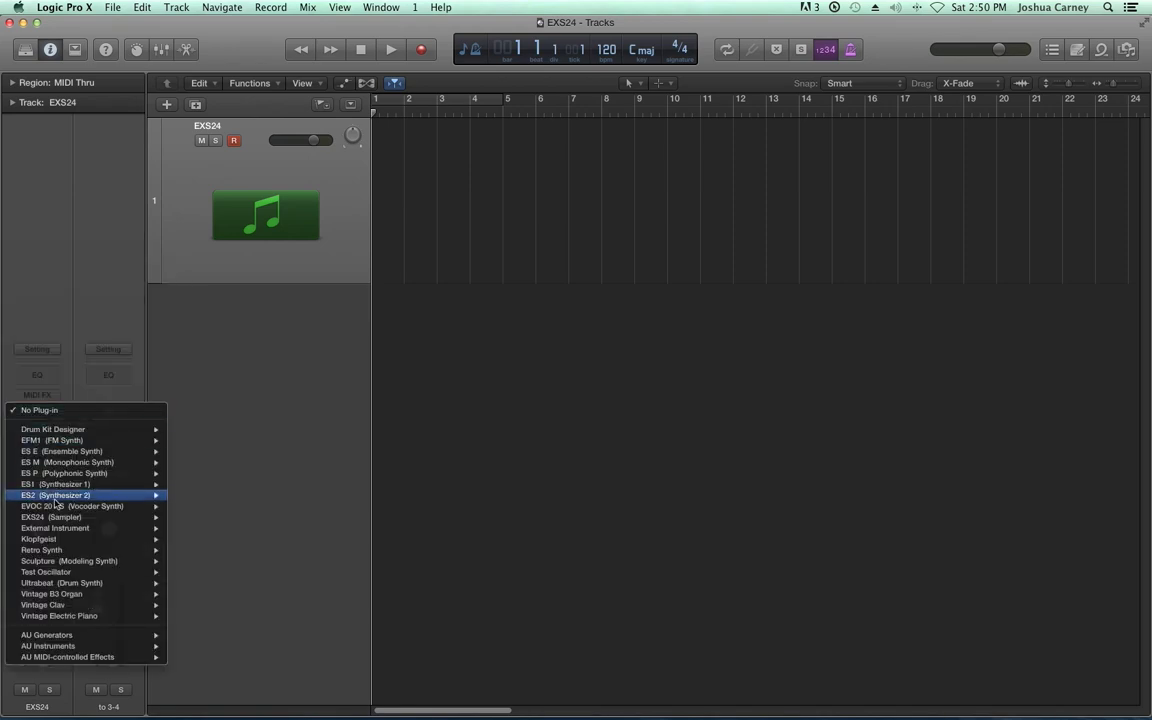
pyautogui.moveTo(55, 495)
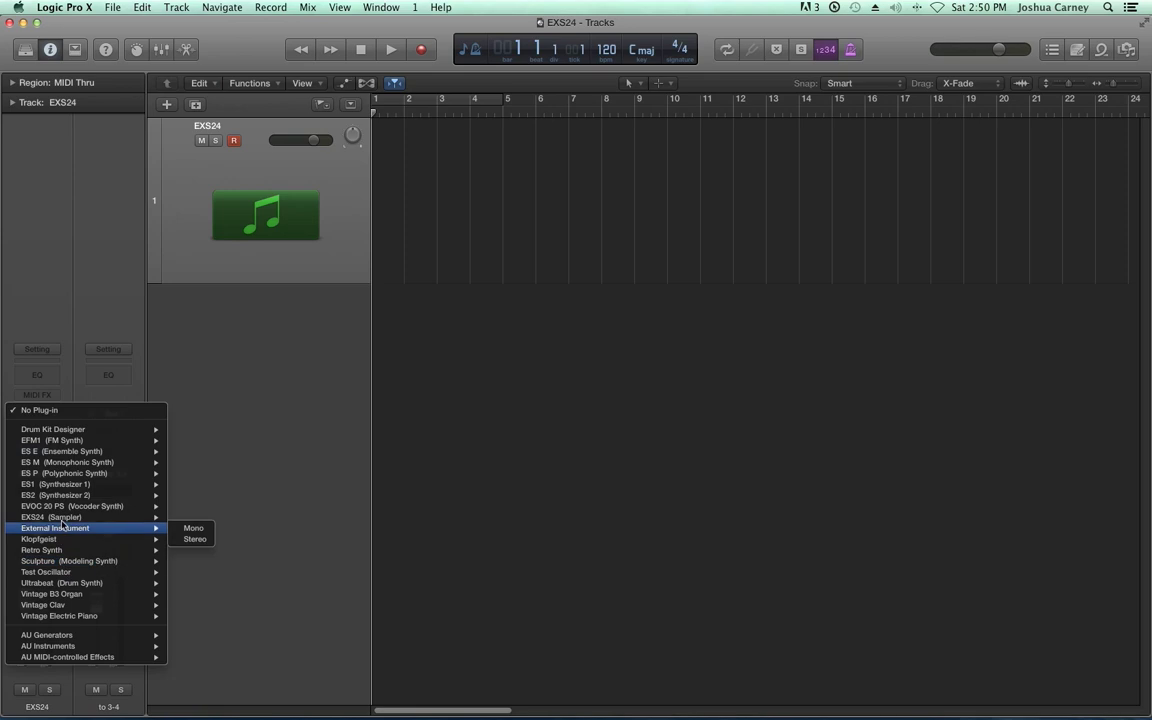
pyautogui.moveTo(60, 517)
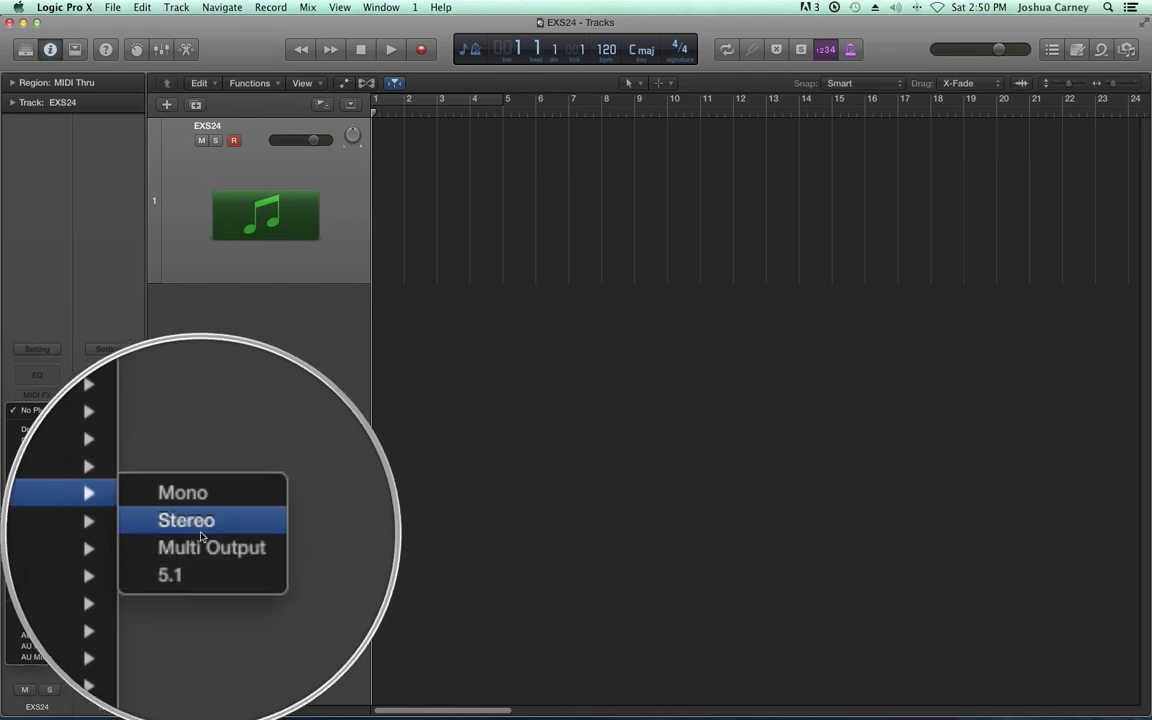
pyautogui.click(200, 532)
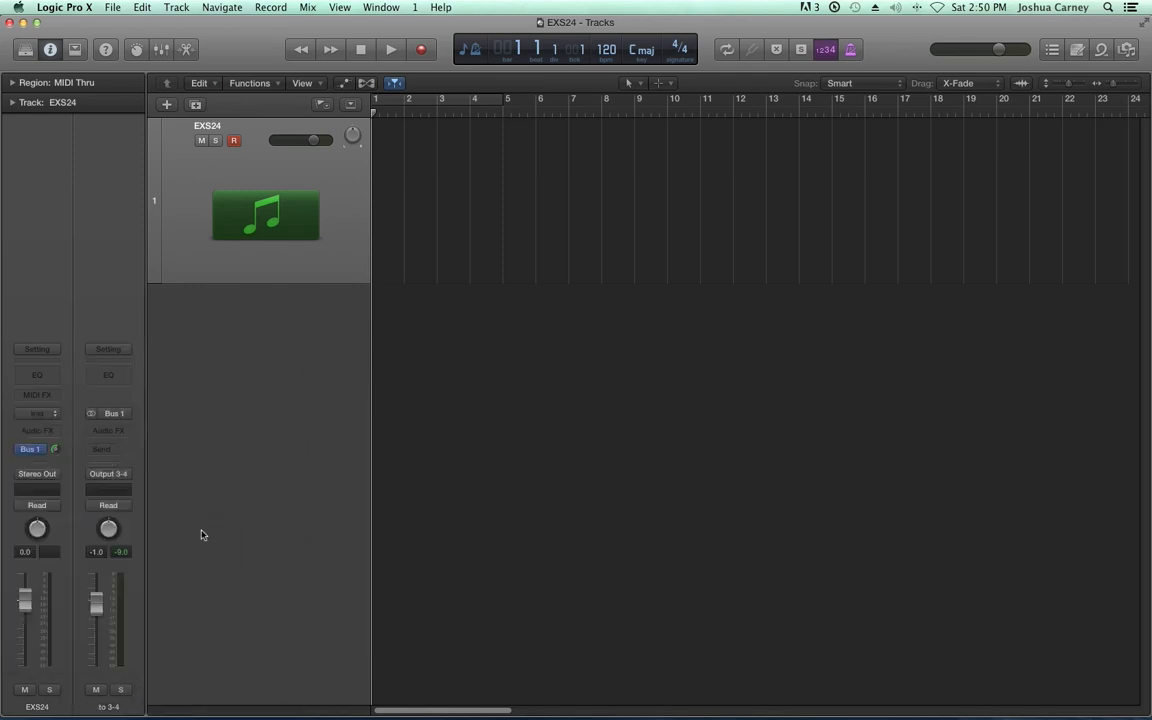
# Step: Enlarge the EXS24 plug-in window to 148% and reposition it over the tracks area
pyautogui.moveTo(306, 53); pyautogui.dragTo(337, 37)
pyautogui.moveTo(545, 376); pyautogui.dragTo(782, 609)
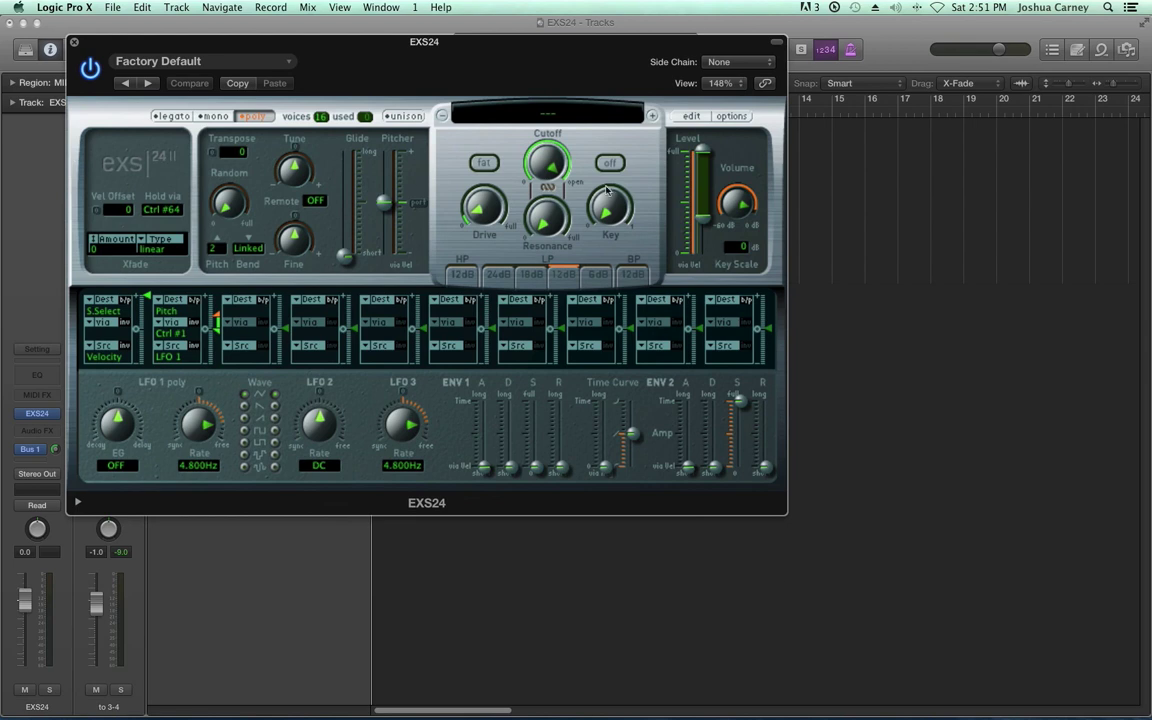
pyautogui.moveTo(485, 46); pyautogui.dragTo(533, 62)
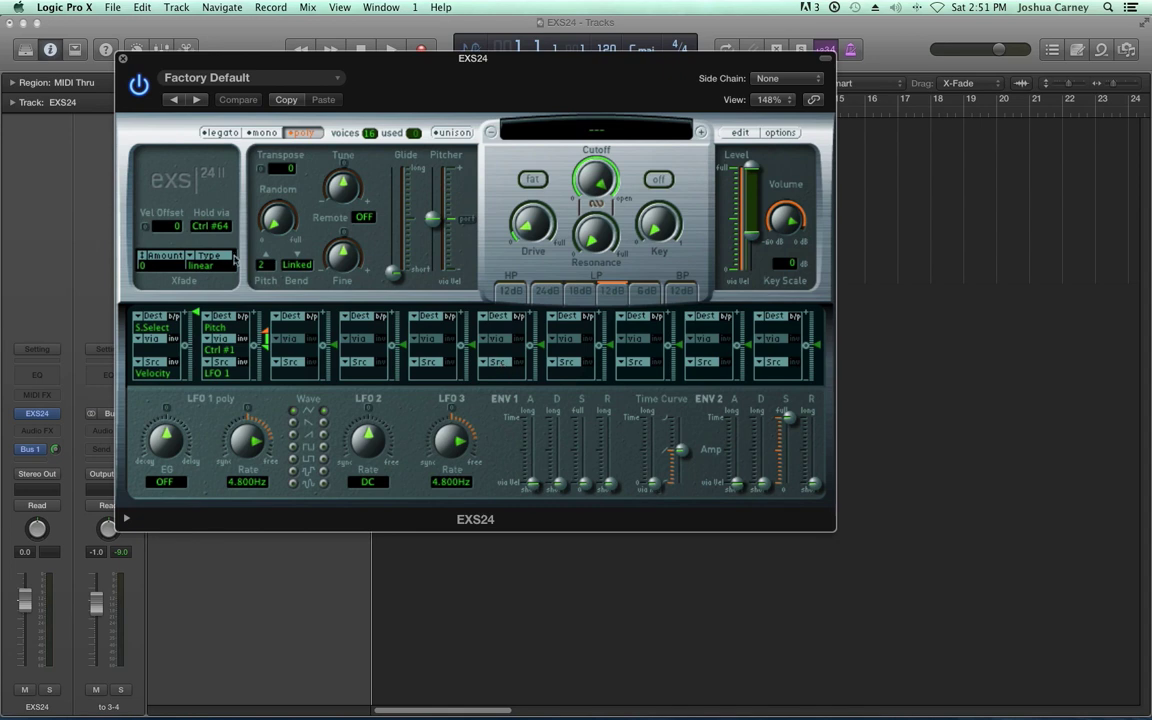
pyautogui.moveTo(422, 88); pyautogui.dragTo(434, 100)
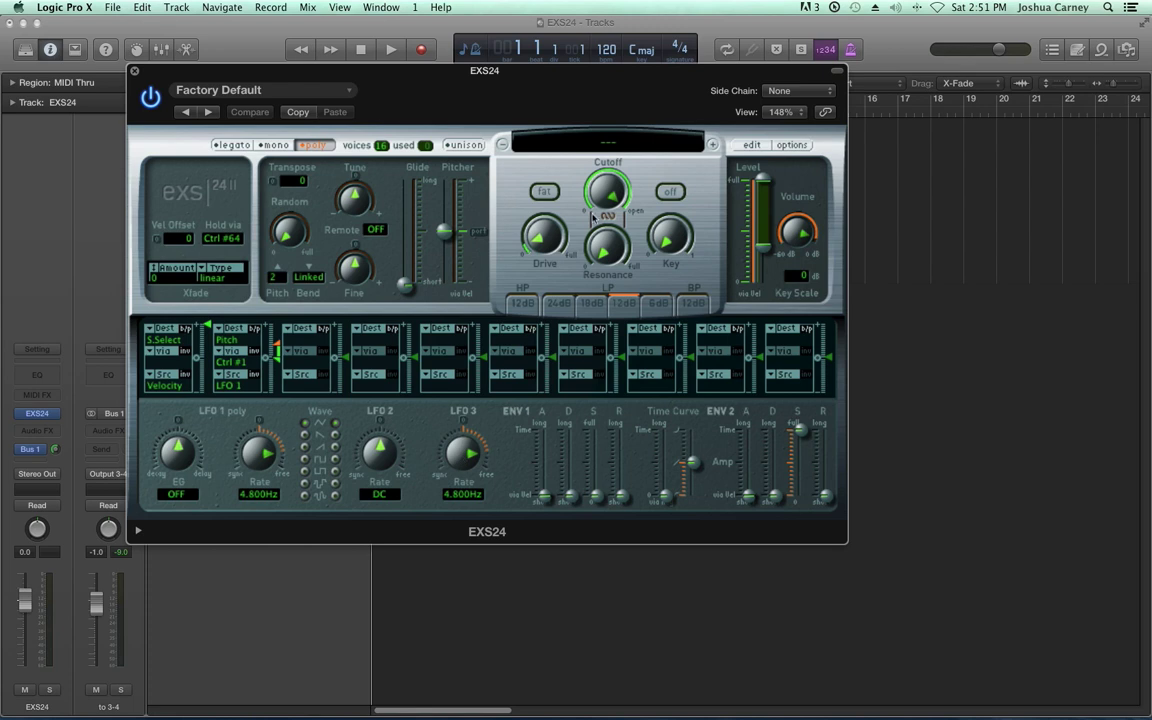
pyautogui.moveTo(417, 74); pyautogui.dragTo(427, 50)
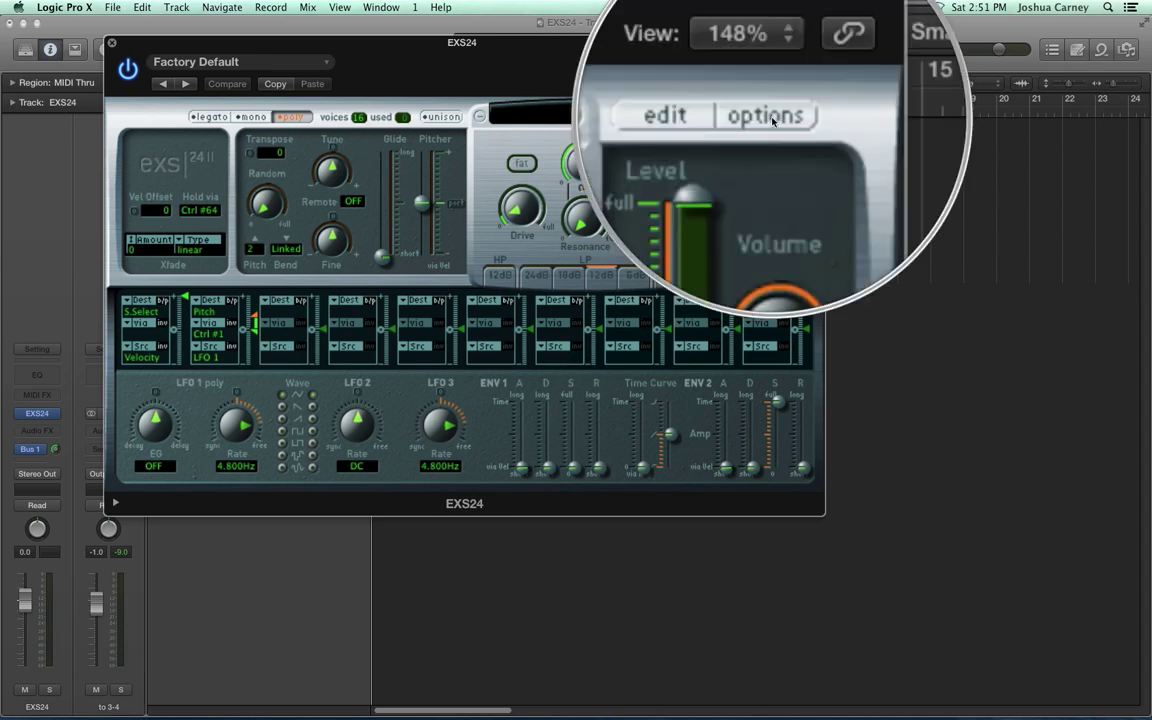
# Step: Set Read root key from to Filename/file in the EXS24 sampler preferences and close them
pyautogui.click(770, 118)
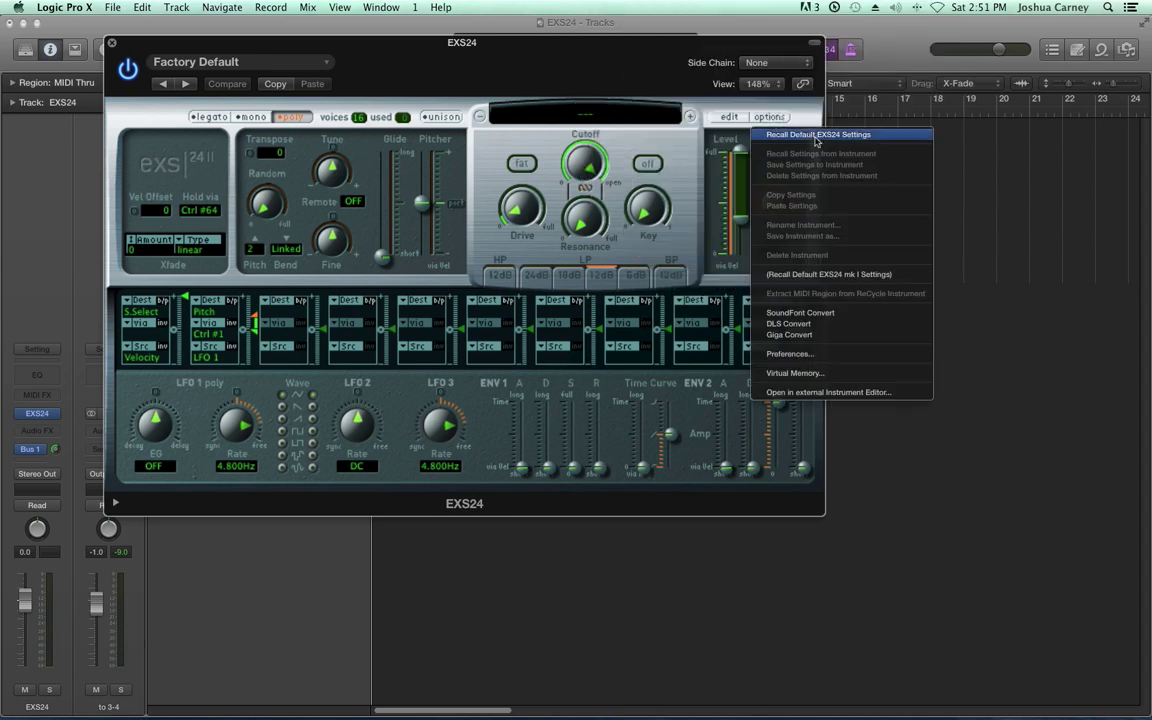
pyautogui.click(795, 358)
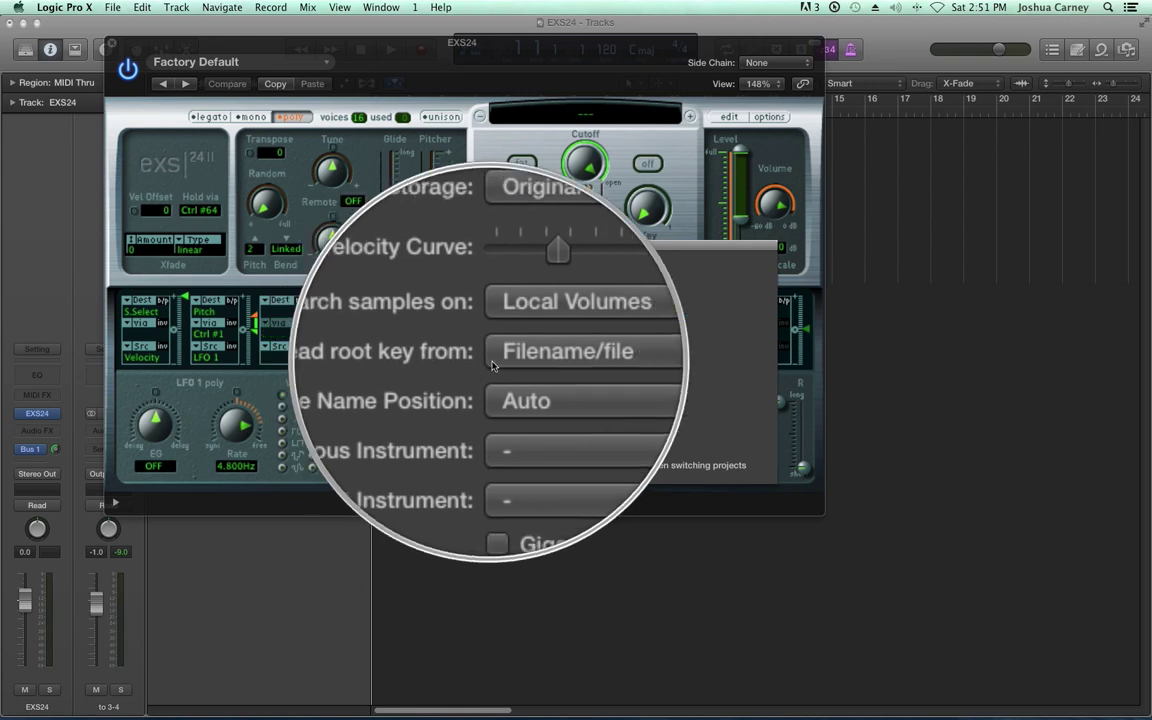
pyautogui.click(522, 362)
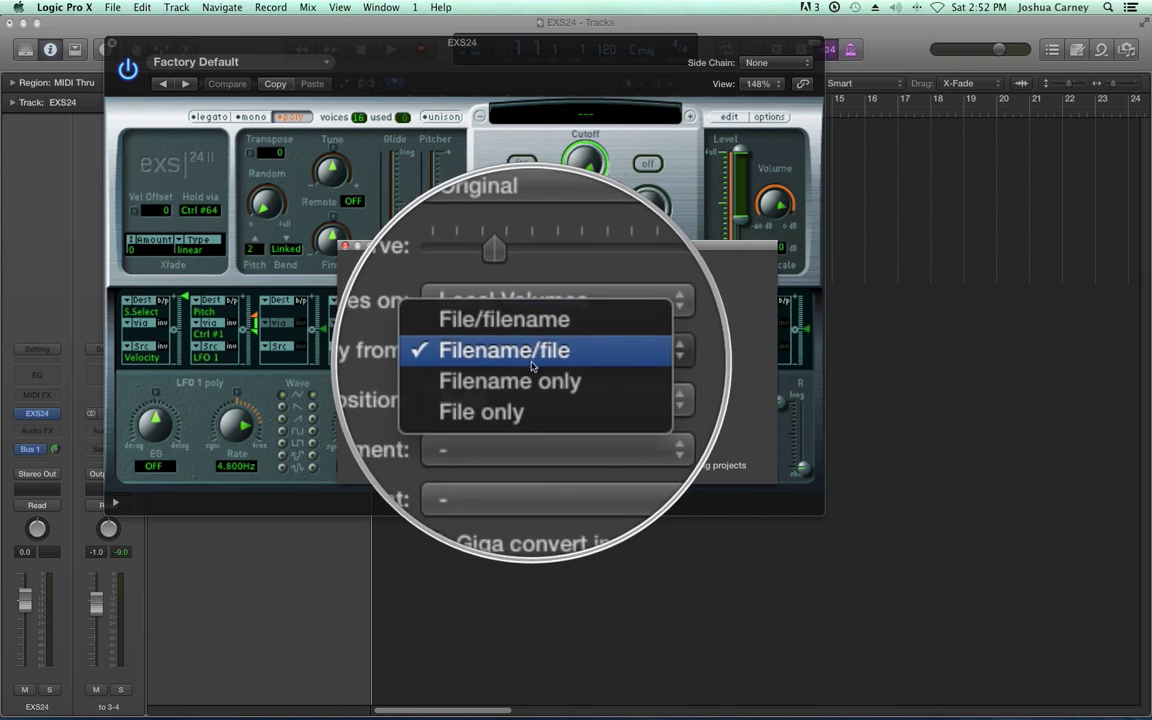
pyautogui.click(524, 358)
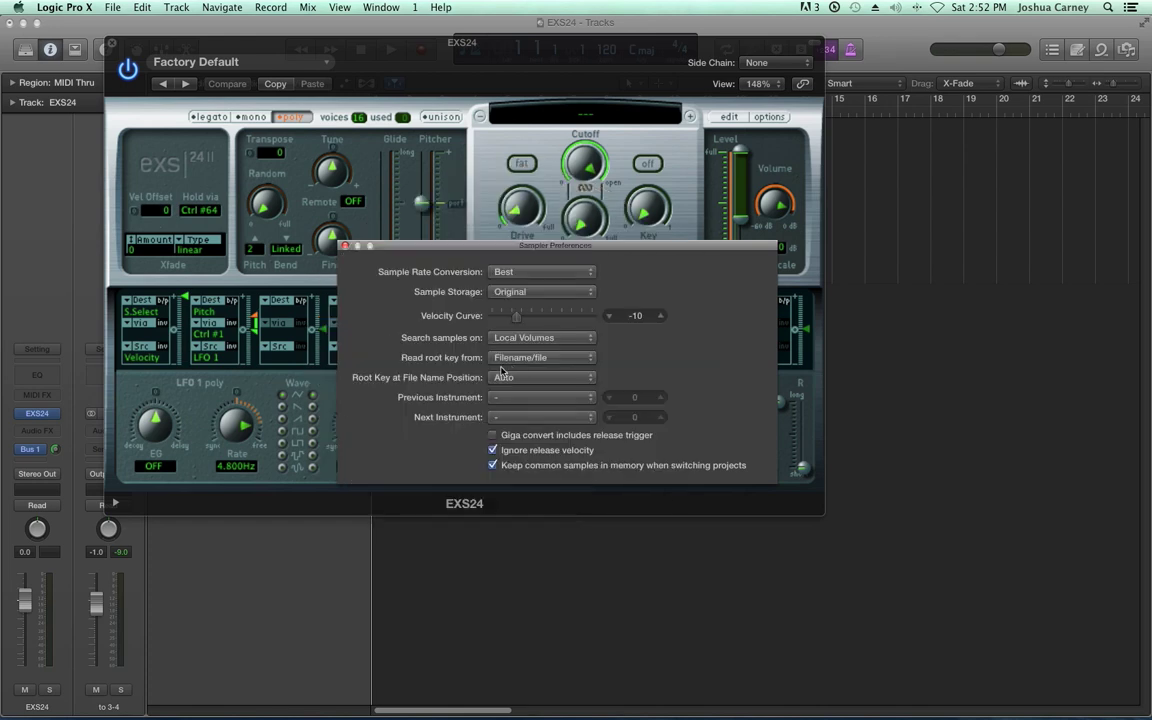
pyautogui.click(345, 246)
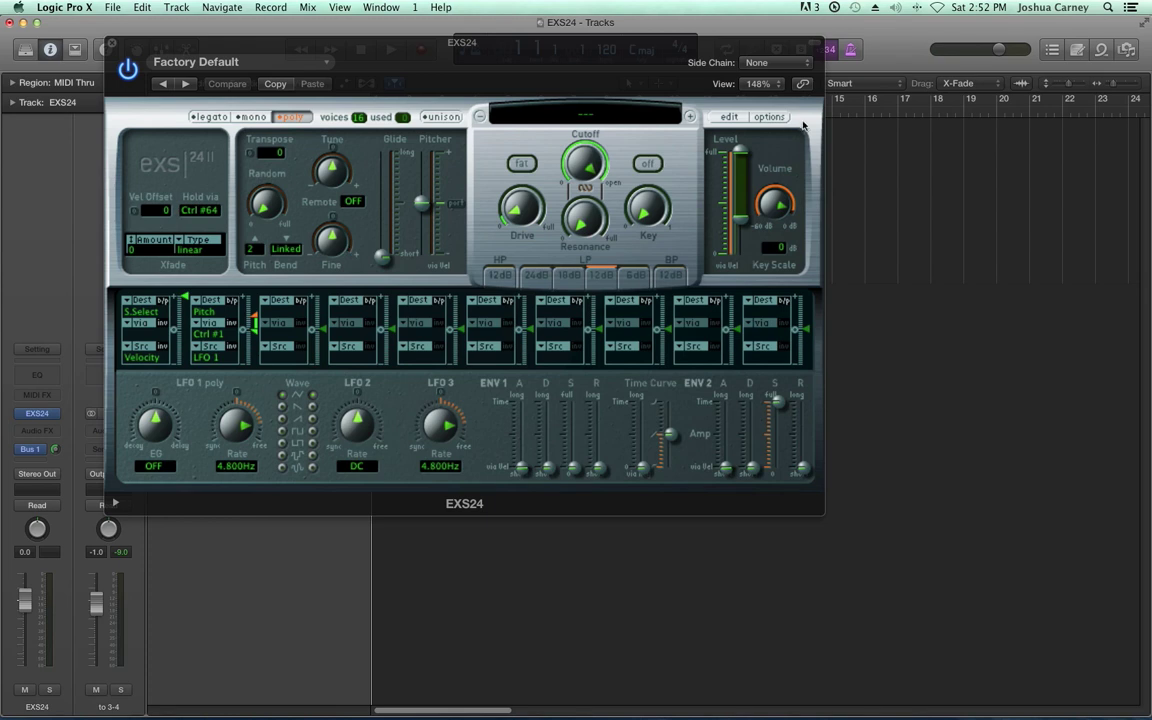
# Step: Open the EXS24 Instrument Editor, reposition its window, and start loading multiple samples into zones
pyautogui.click(732, 118)
pyautogui.moveTo(728, 118); pyautogui.dragTo(683, 103)
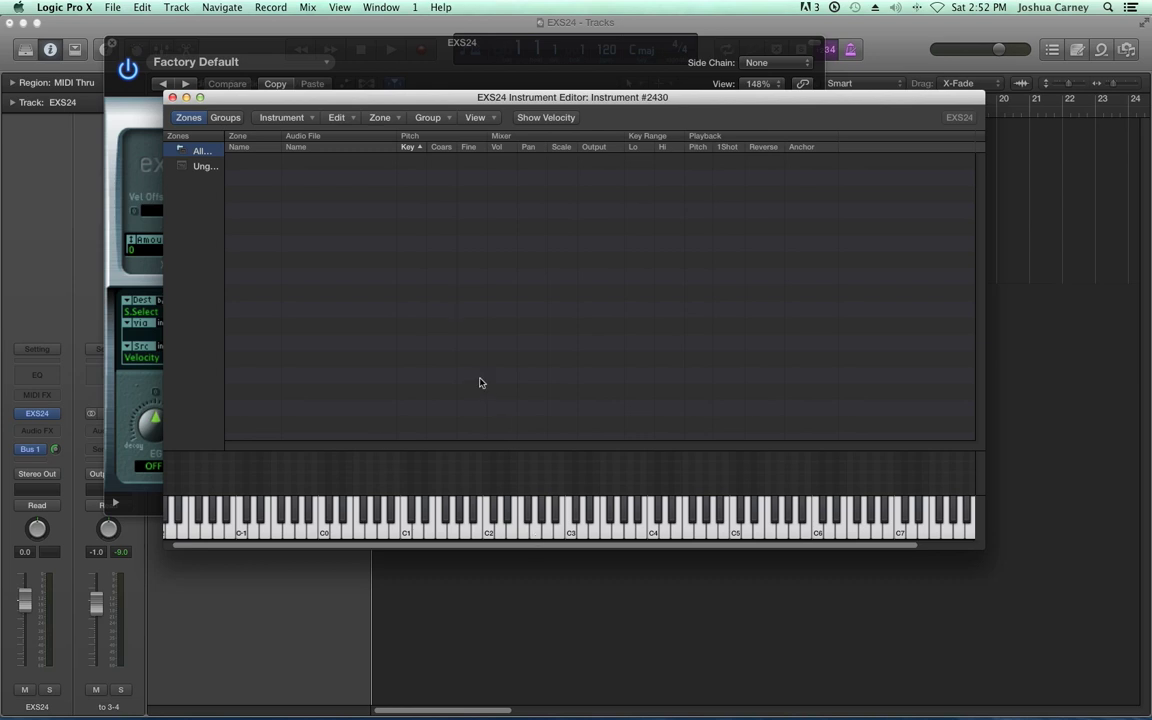
pyautogui.click(380, 118)
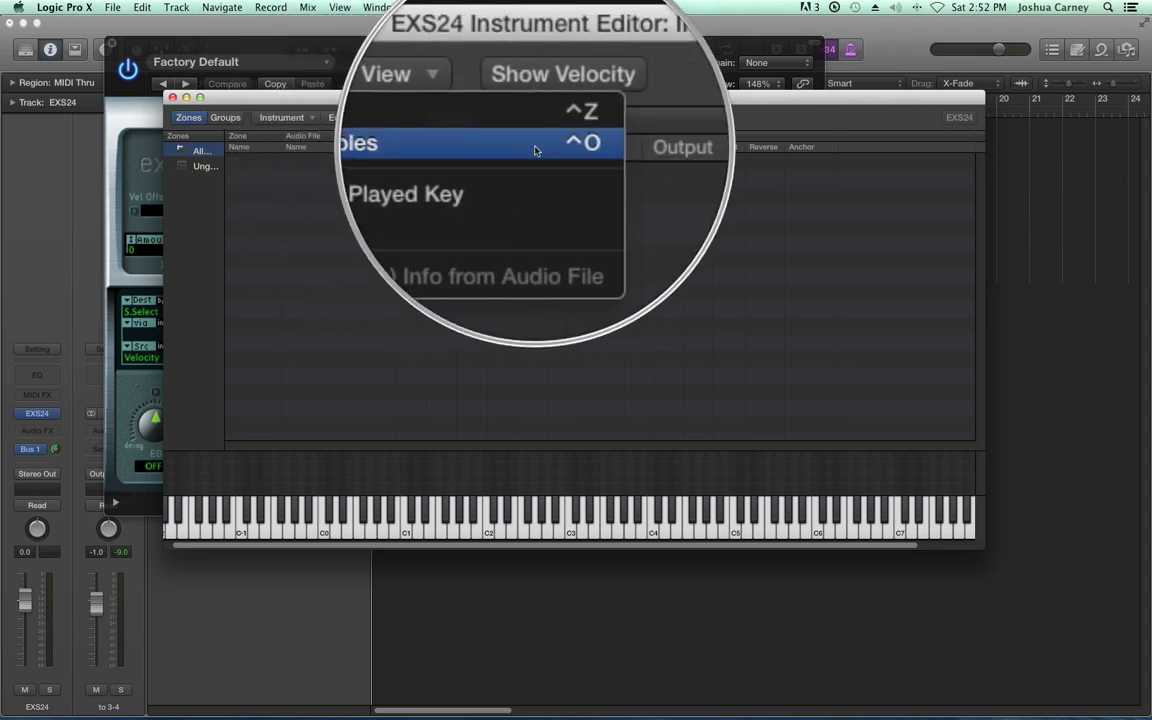
pyautogui.click(478, 148)
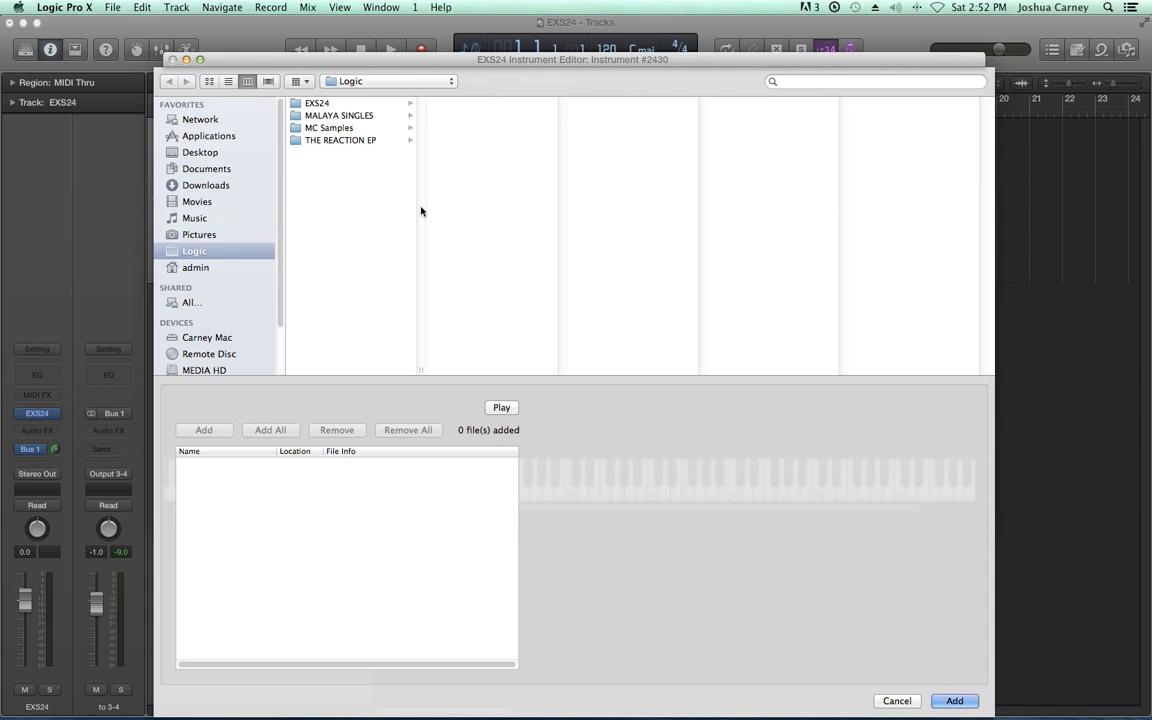
# Step: Browse MEDIA HD to AUDIO, zzz Sample Library, Synths, Chorus Sawtooth and select A2.wav
pyautogui.scroll(-2, 210, 235)
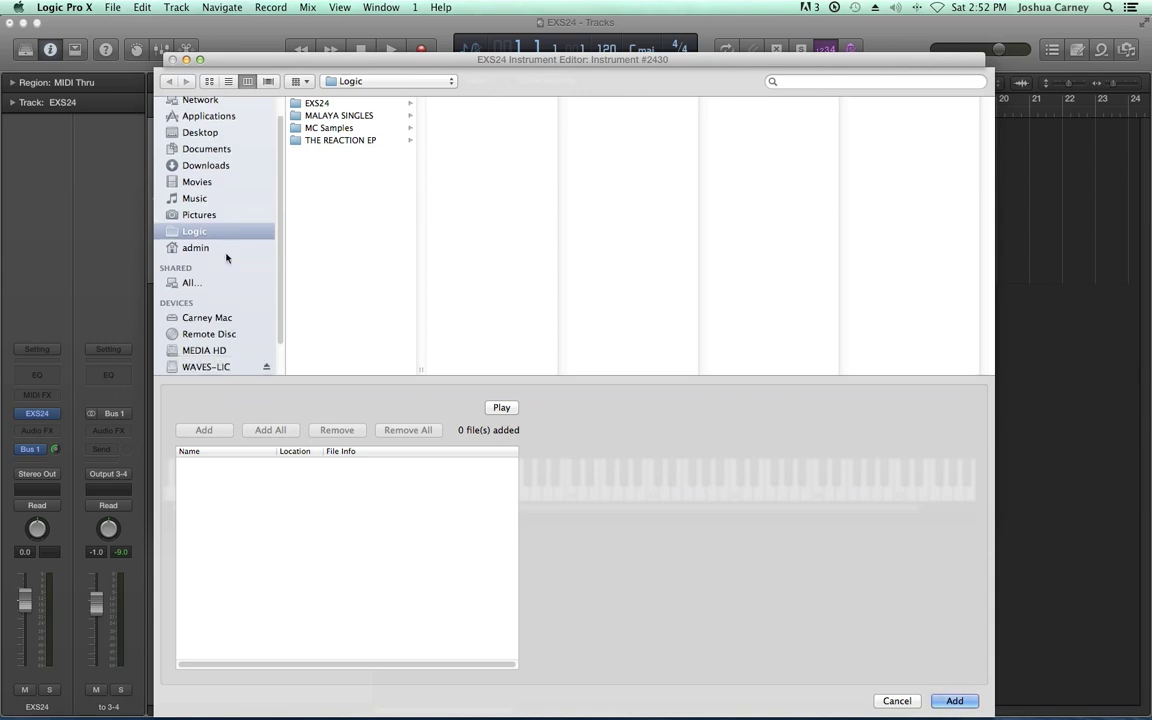
pyautogui.click(197, 350)
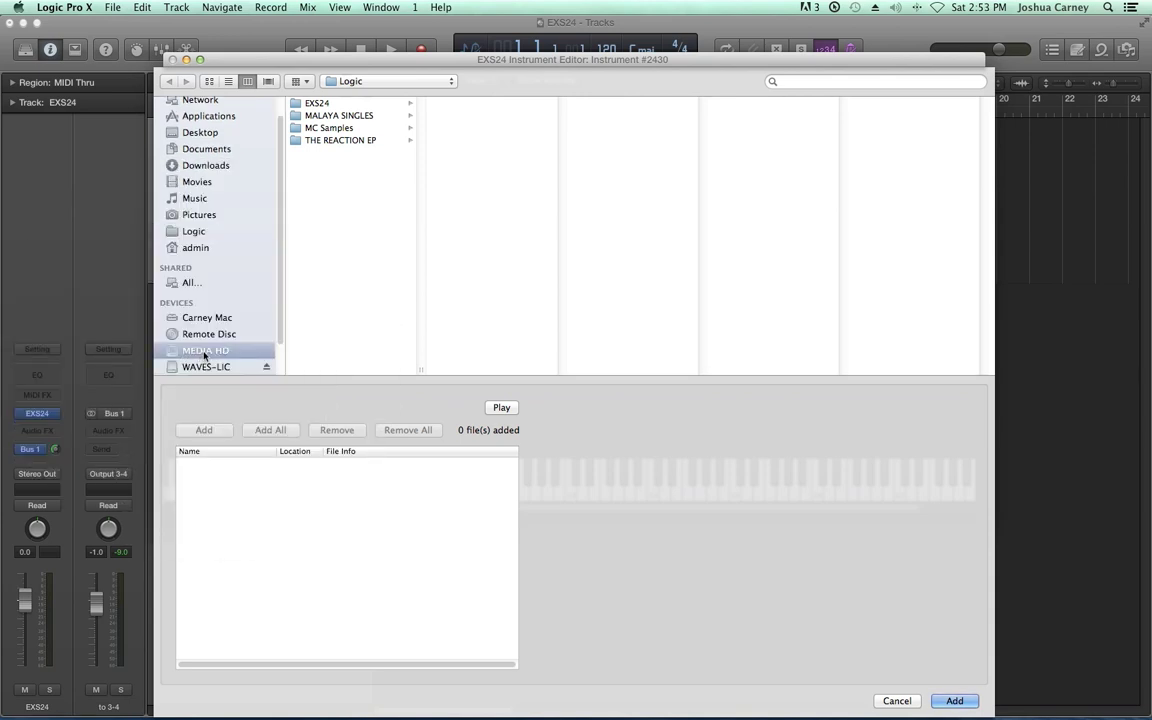
pyautogui.click(320, 103)
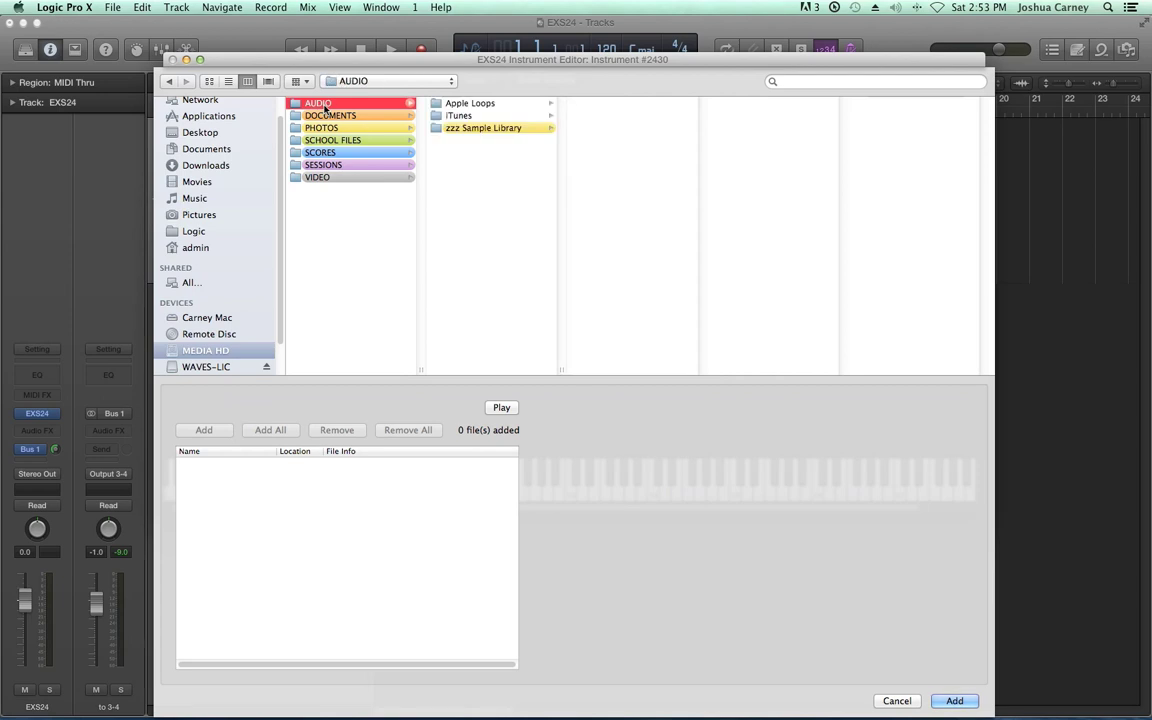
pyautogui.click(480, 128)
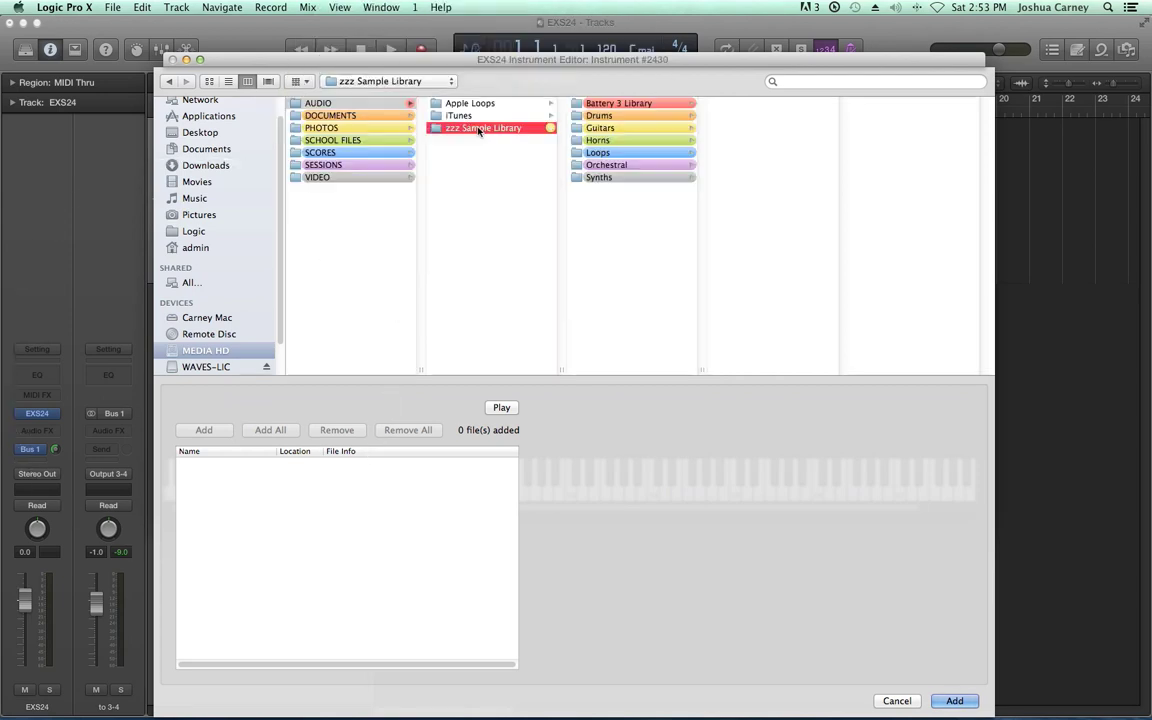
pyautogui.click(604, 179)
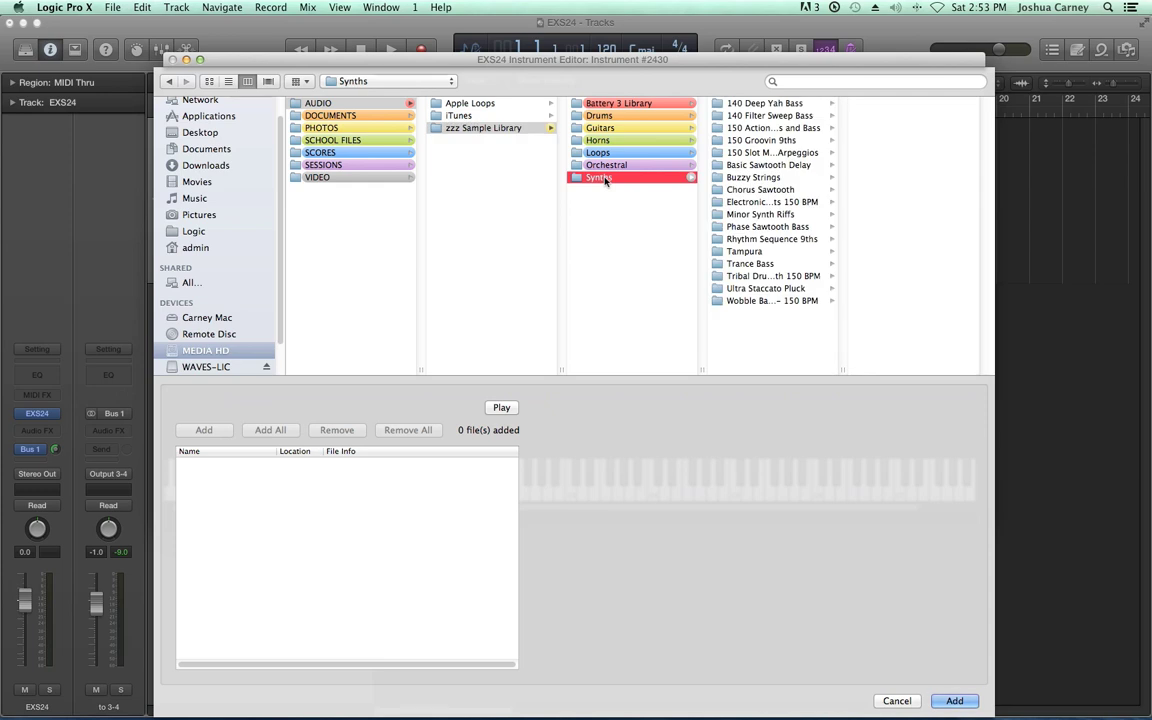
pyautogui.click(762, 189)
pyautogui.click(869, 177)
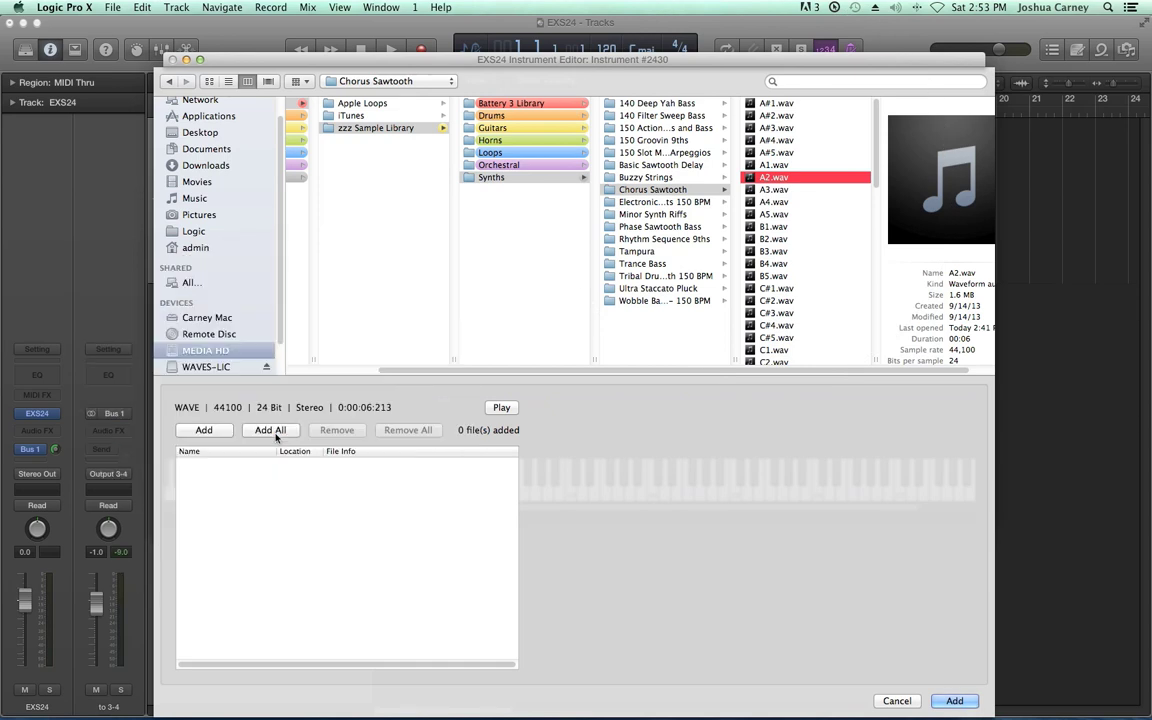
# Step: Add all samples in the Chorus Sawtooth folder to the load list and preview A#1.wav
pyautogui.click(272, 431)
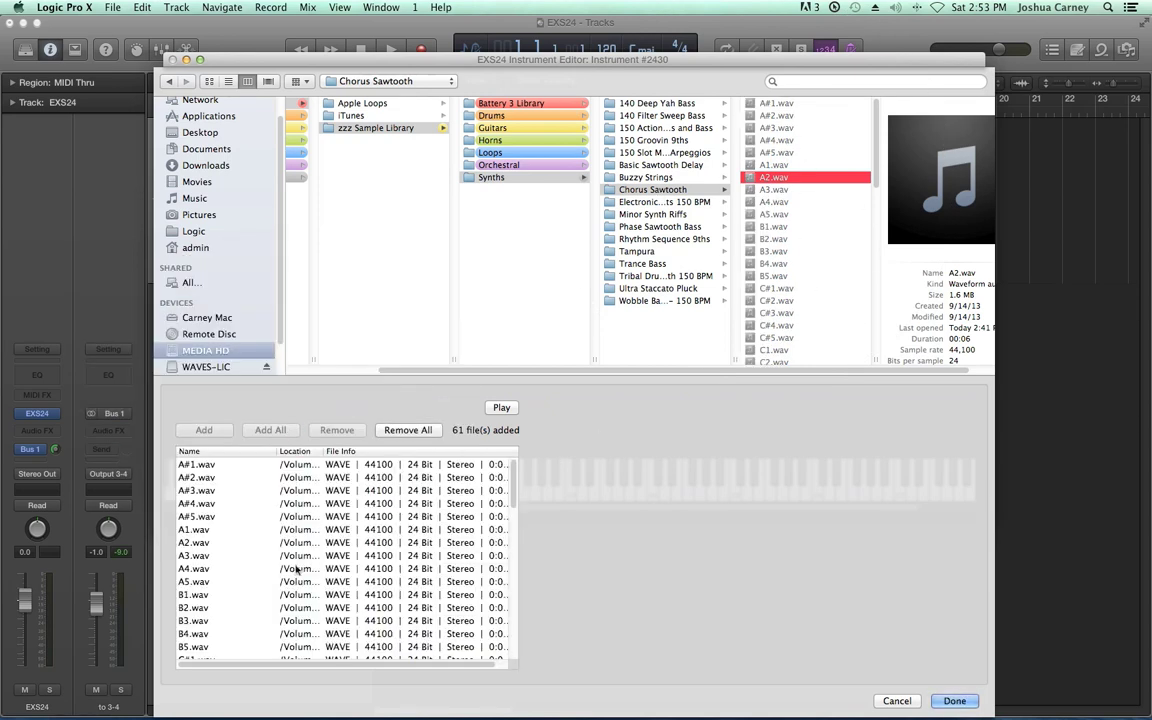
pyautogui.click(230, 464)
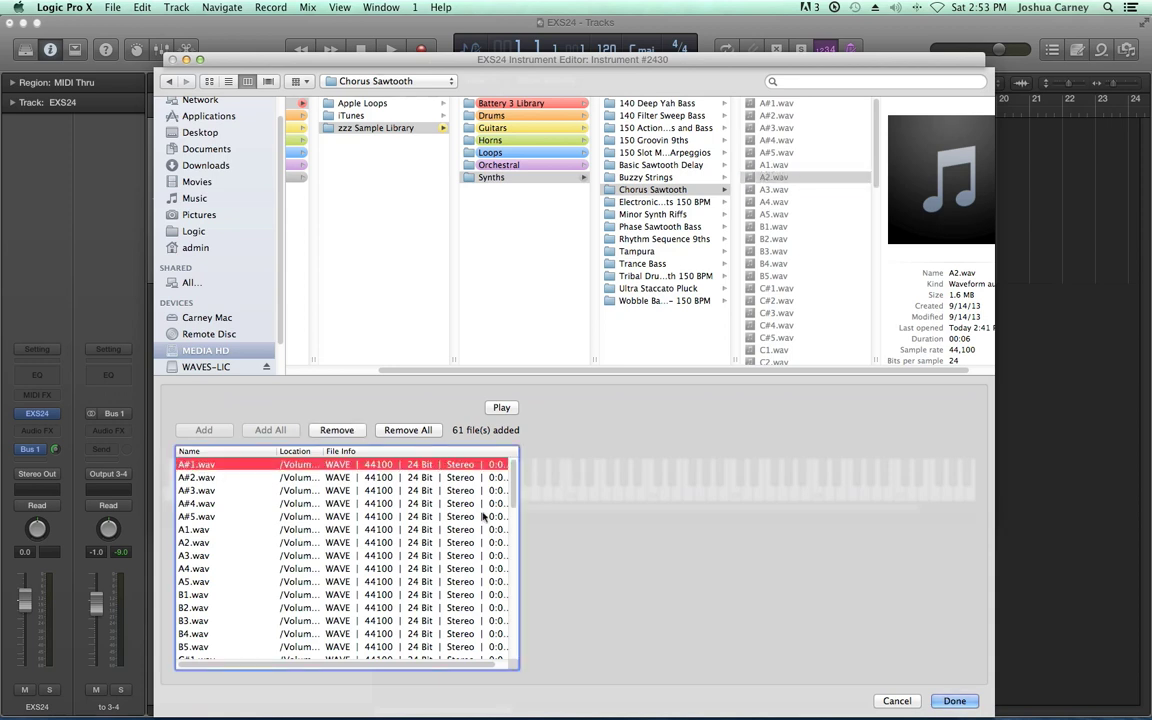
pyautogui.click(506, 409)
pyautogui.press('ctrl+super+Escape')
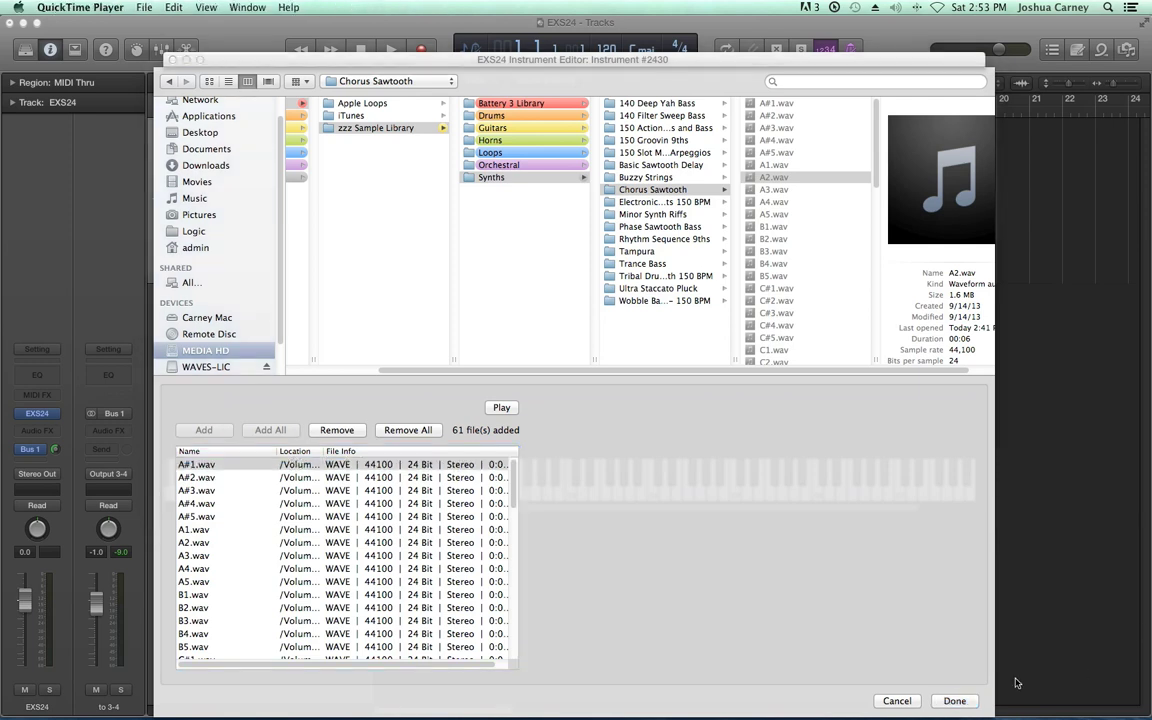
# Step: Finish the sample selection and create the zones with the "Auto map" option
pyautogui.click(953, 700)
pyautogui.click(955, 700)
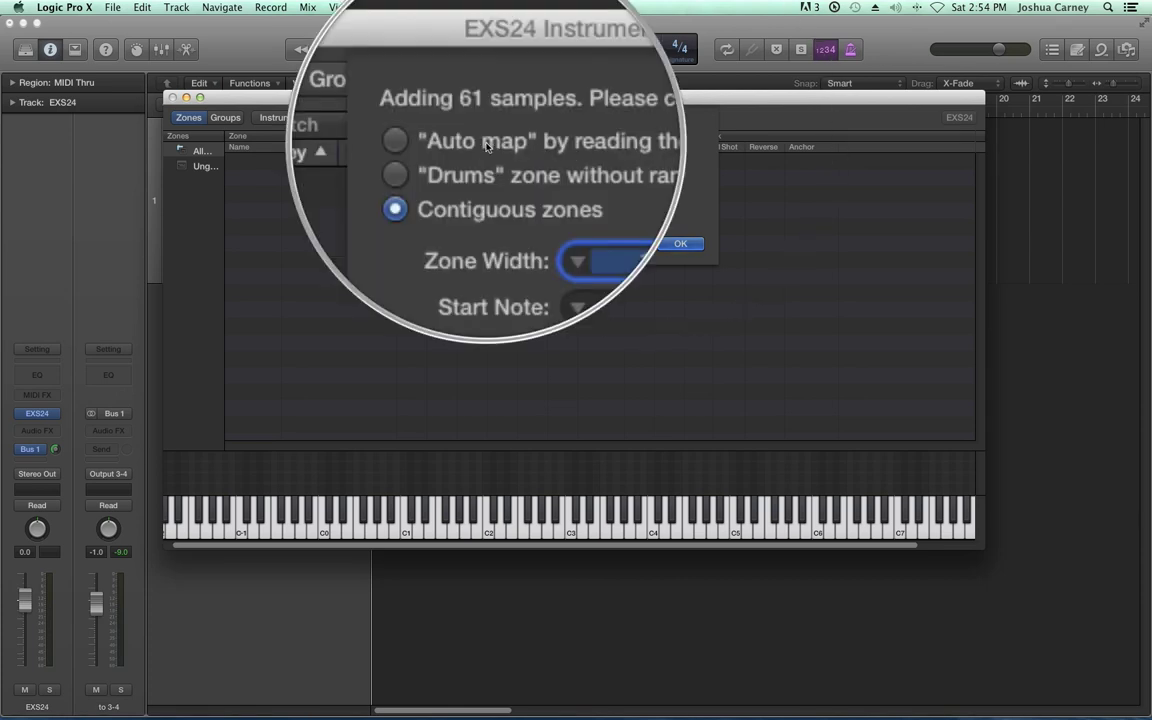
pyautogui.click(487, 146)
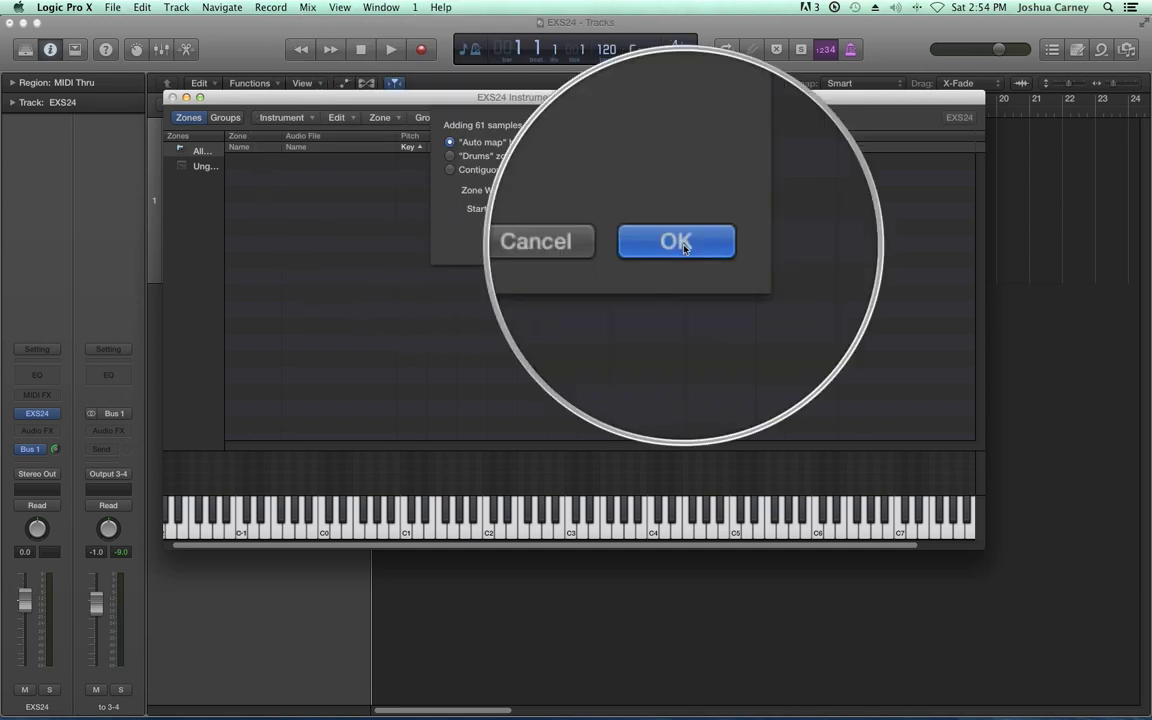
pyautogui.click(681, 245)
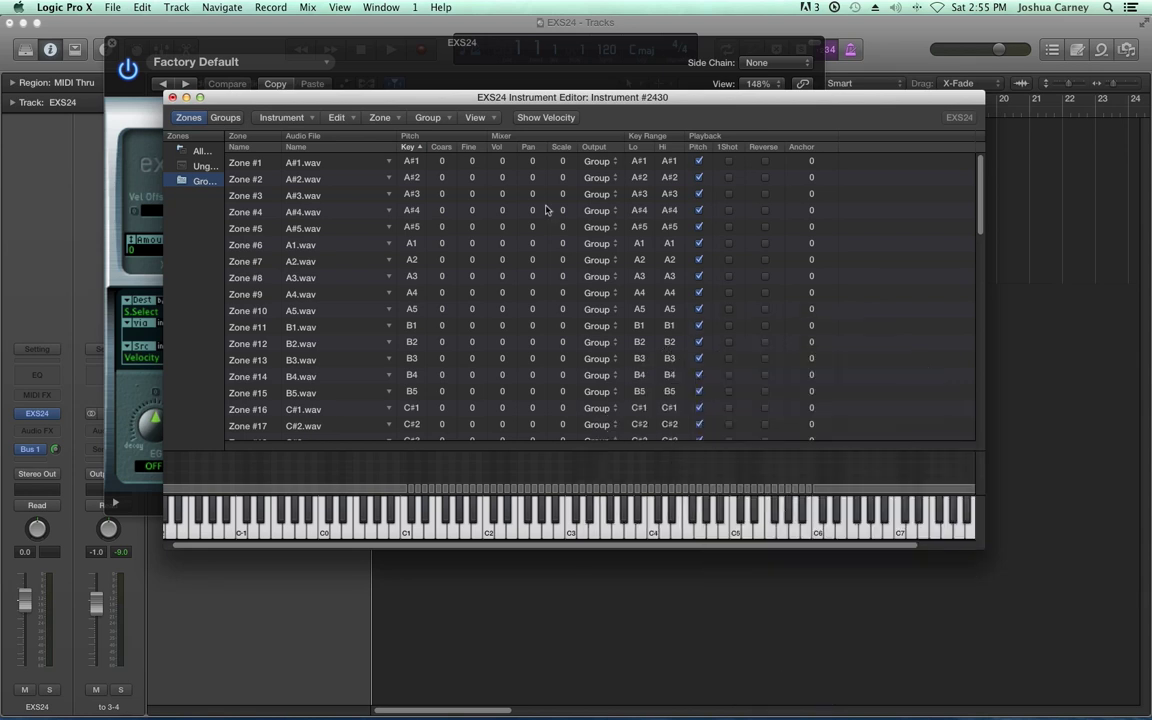
# Step: Examine the root keys and key ranges of the mapped zones, and select the A#1.wav zone
pyautogui.scroll(1, 362, 213)
pyautogui.scroll(-15, 370, 175)
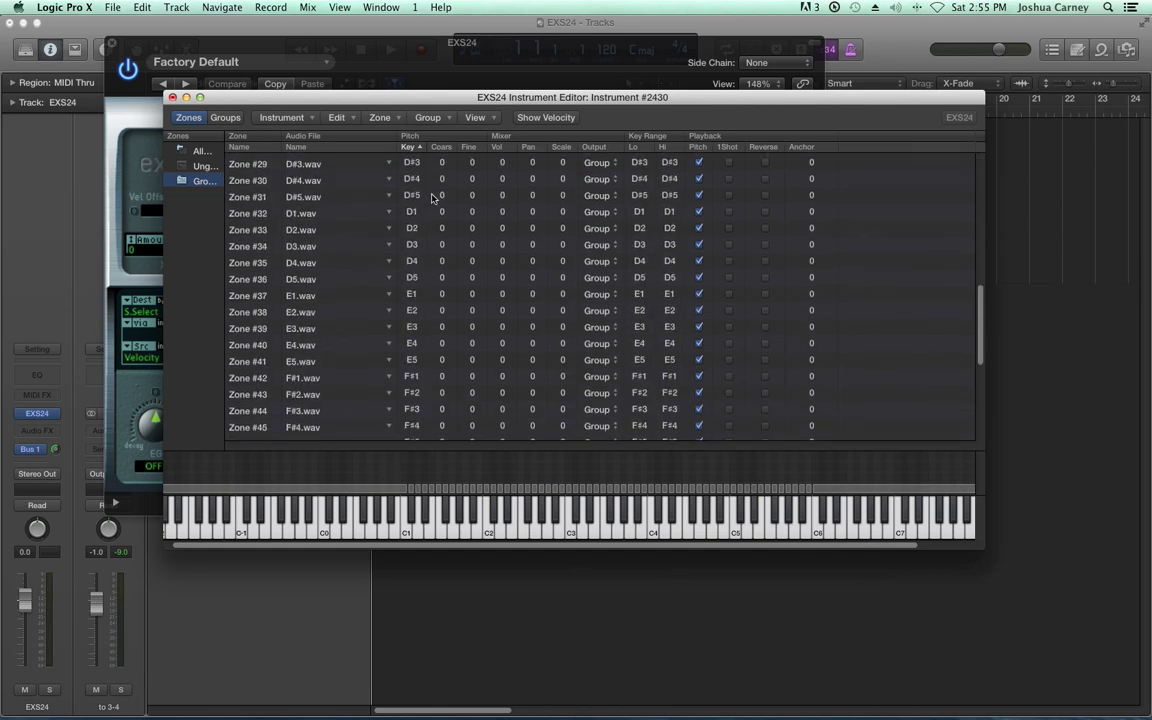
pyautogui.scroll(15, 290, 400)
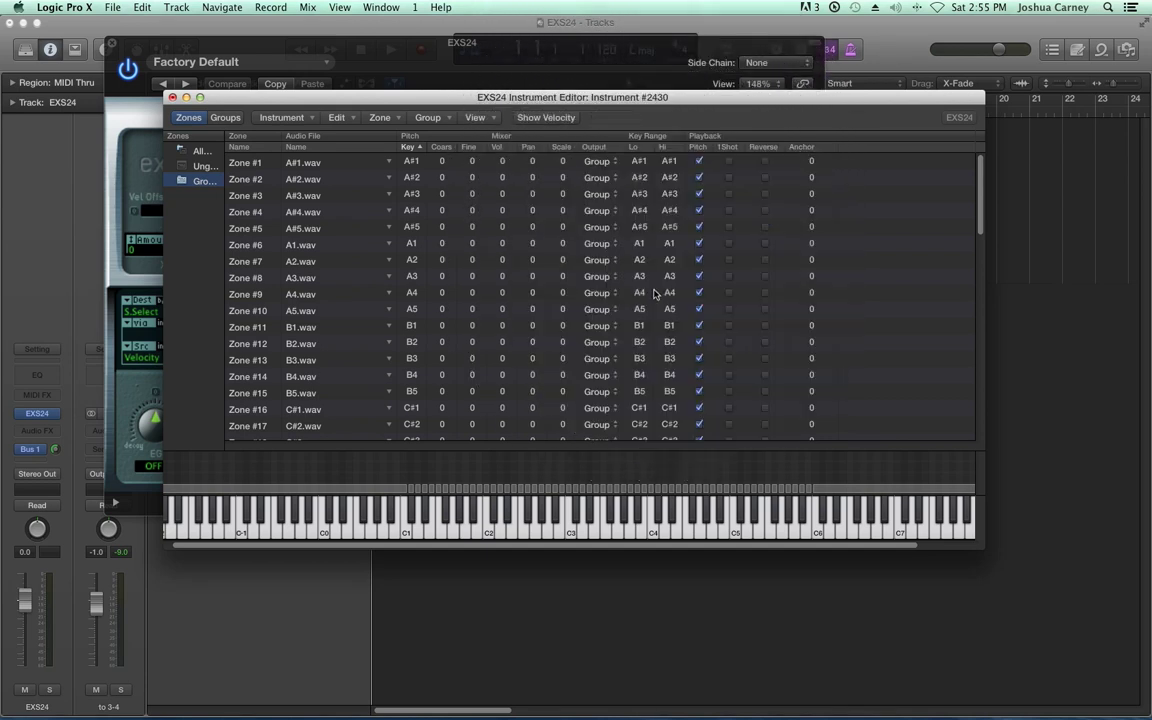
pyautogui.click(334, 166)
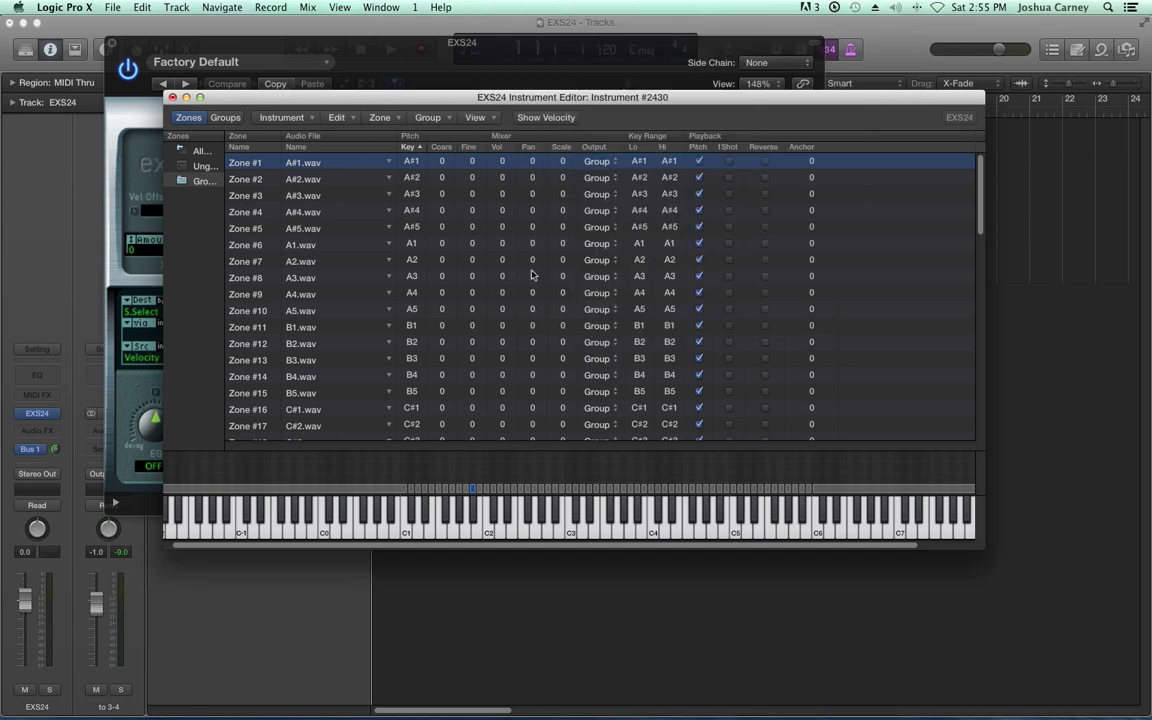
# Step: Open Musical Typing, move it clear of the zone list, and play notes at octave C2 to test the samples
pyautogui.press('super+k')
pyautogui.moveTo(573, 420); pyautogui.dragTo(673, 414)
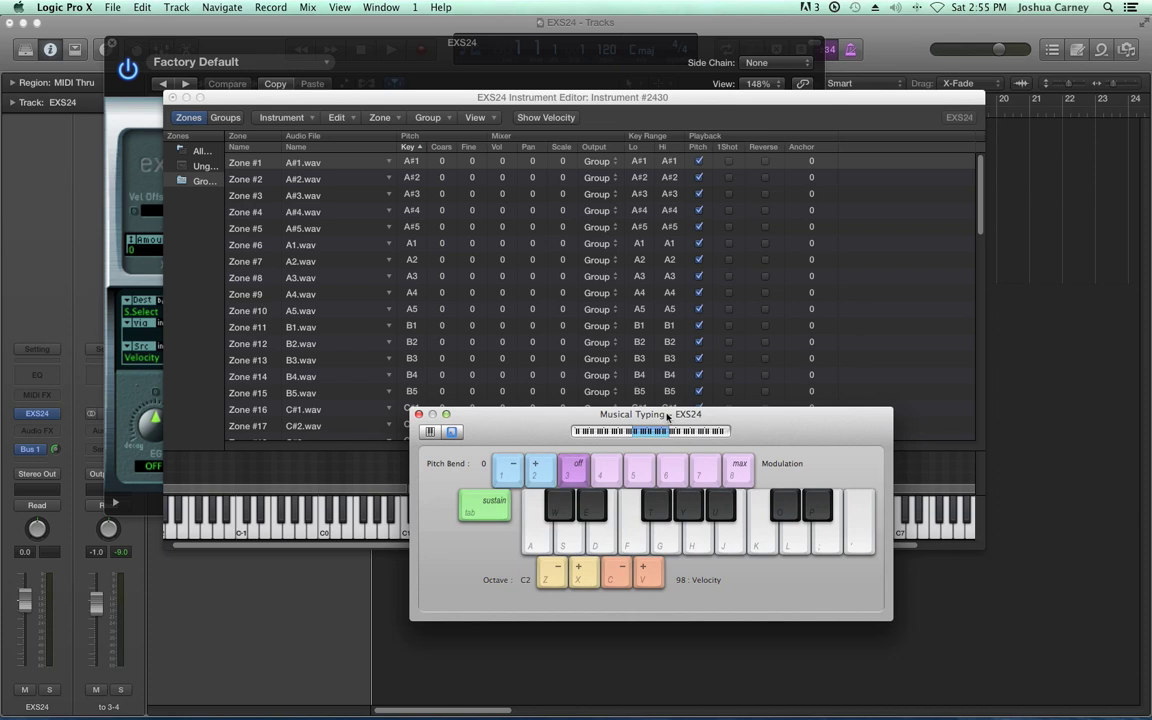
pyautogui.press('s')
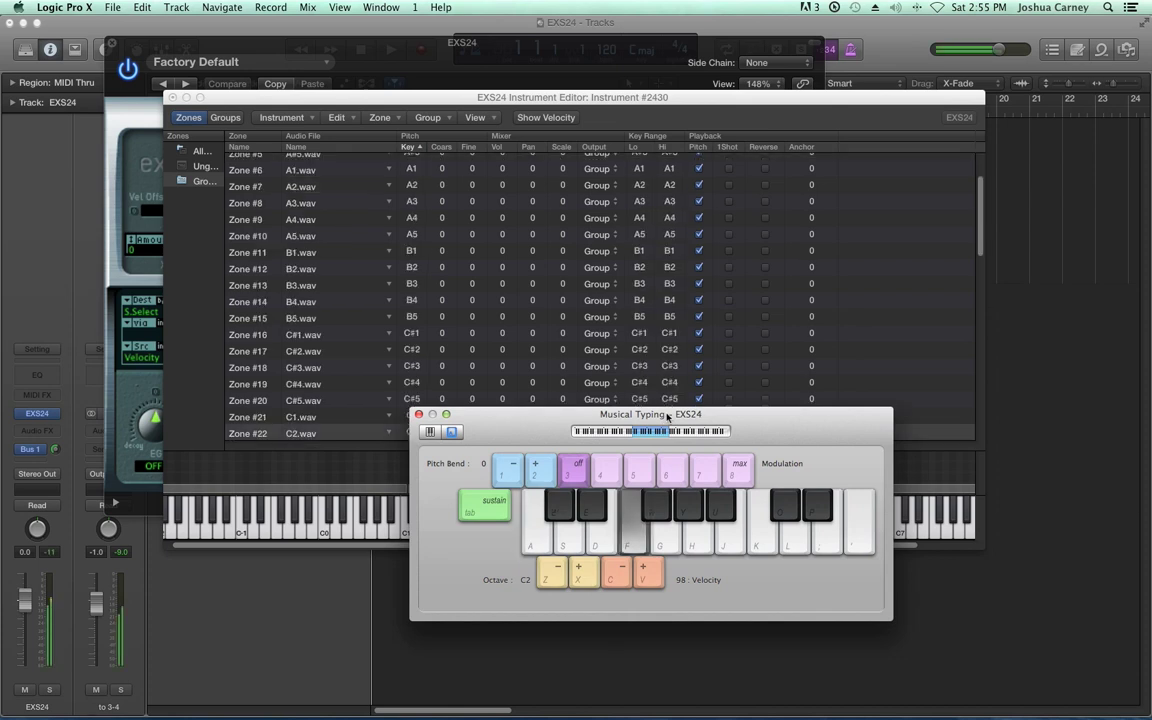
pyautogui.press('f')
pyautogui.press('j')
pyautogui.press('h')
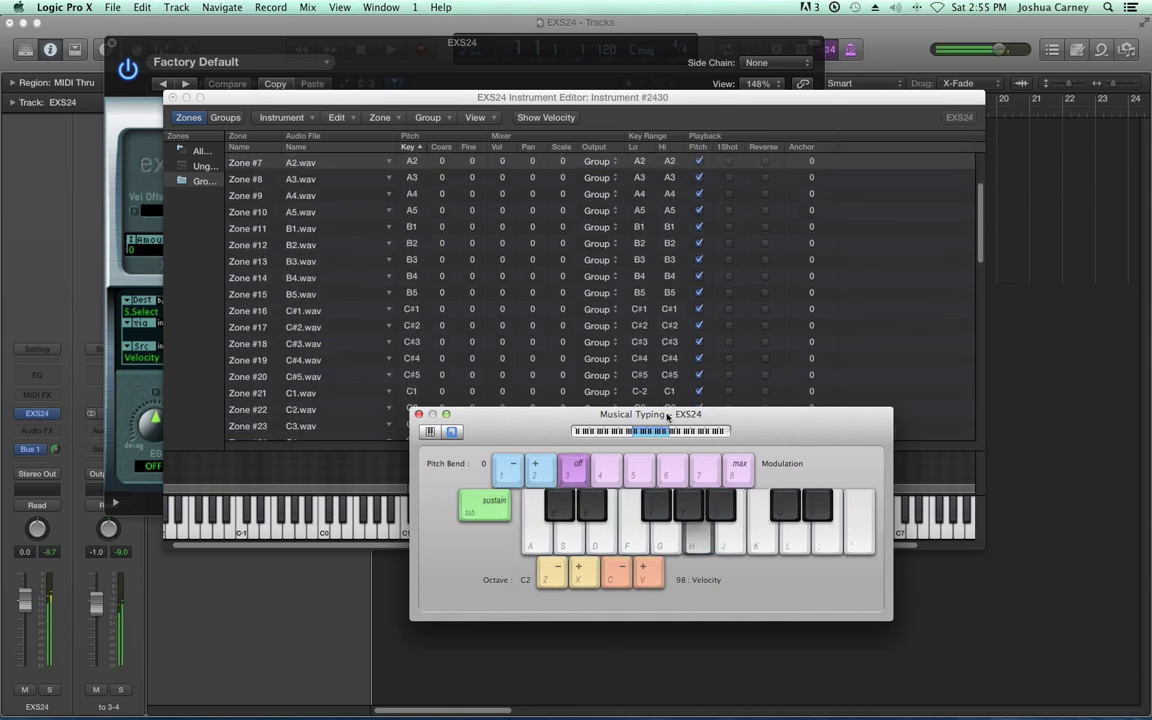
pyautogui.press('d')
pyautogui.press('g')
pyautogui.press('h')
pyautogui.press('j')
pyautogui.press('s')
pyautogui.press('f')
pyautogui.press('g')
pyautogui.press('h')
pyautogui.press('j')
pyautogui.press('a')
pyautogui.press('d')
pyautogui.press('f')
pyautogui.press('h')
pyautogui.press('j')
pyautogui.press('l')
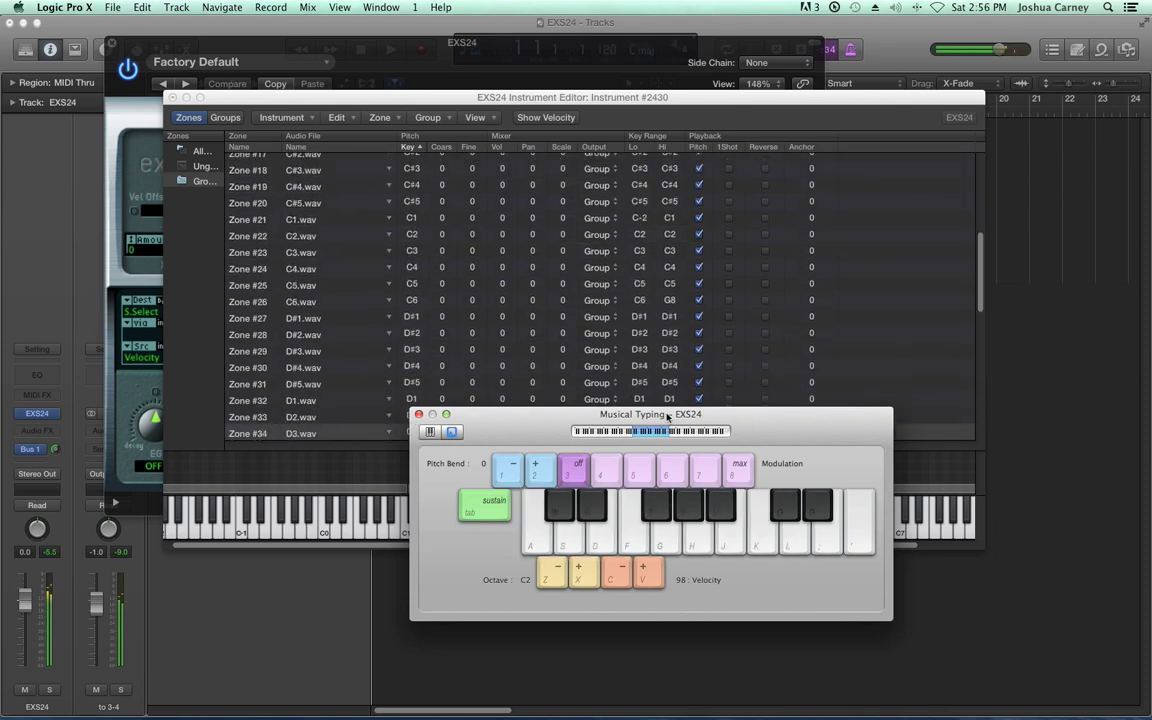
pyautogui.press('a')
pyautogui.press('d')
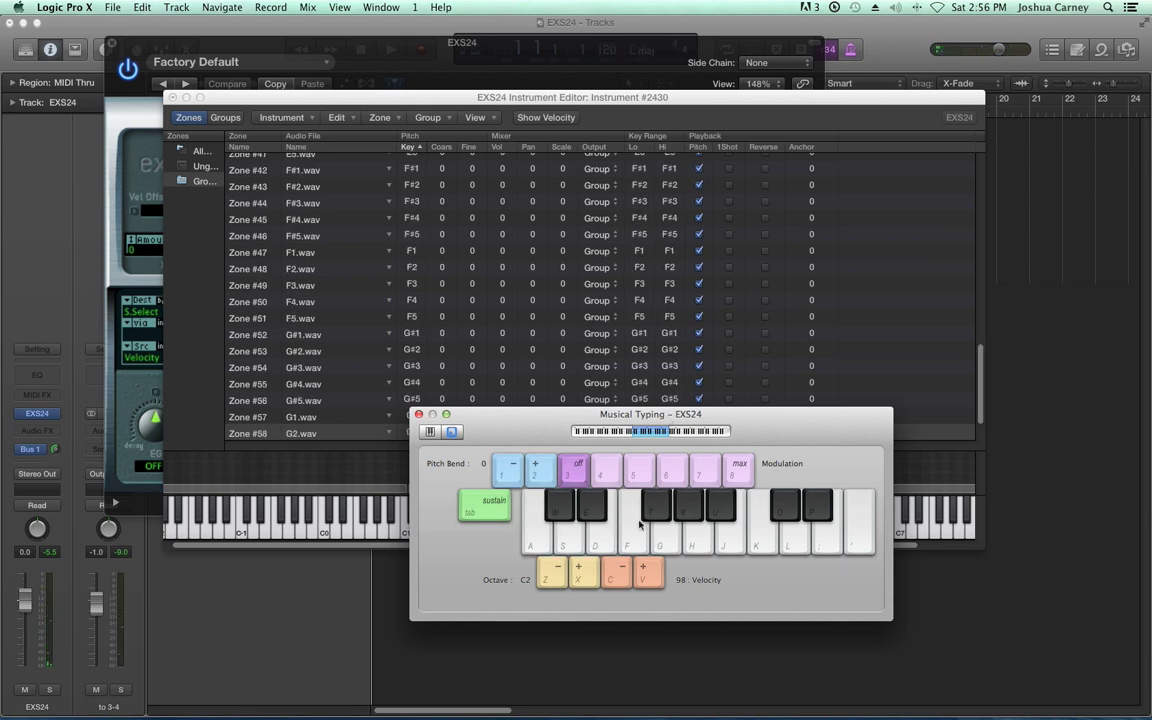
# Step: Raise the Musical Typing octave to C3, play more test notes, and close the Musical Typing window
pyautogui.click(579, 577)
pyautogui.press('a')
pyautogui.press('k')
pyautogui.press('j')
pyautogui.press('h')
pyautogui.press('g')
pyautogui.press('h')
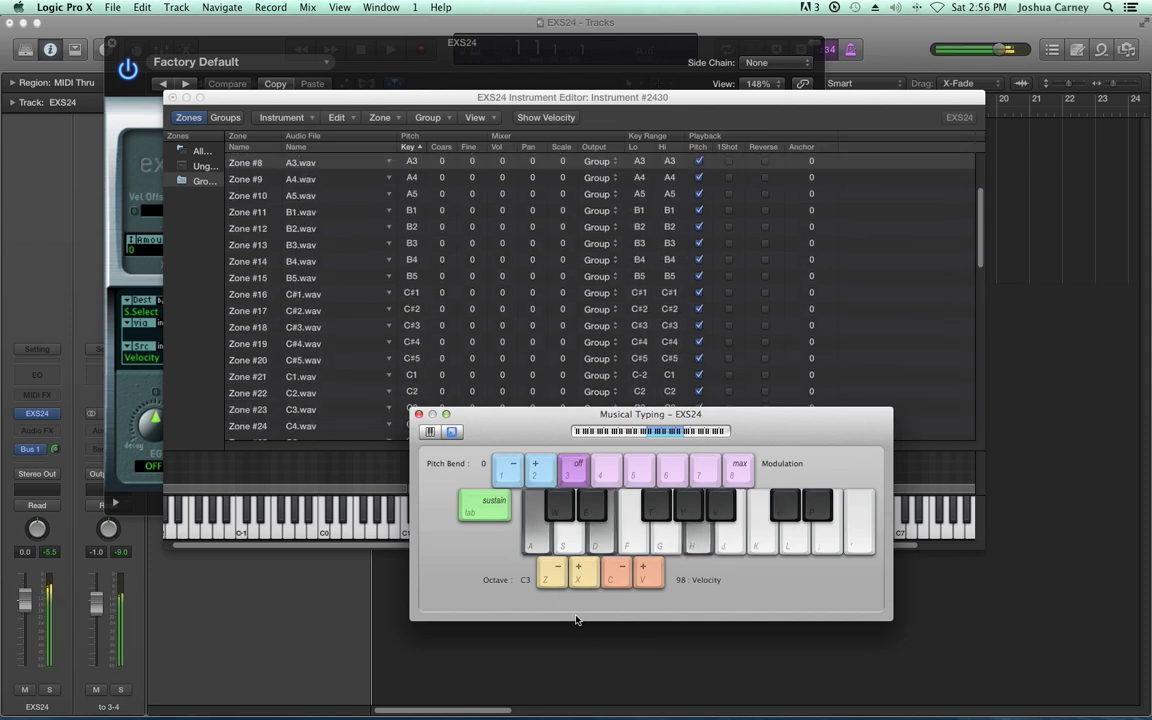
pyautogui.press('d')
pyautogui.press('f')
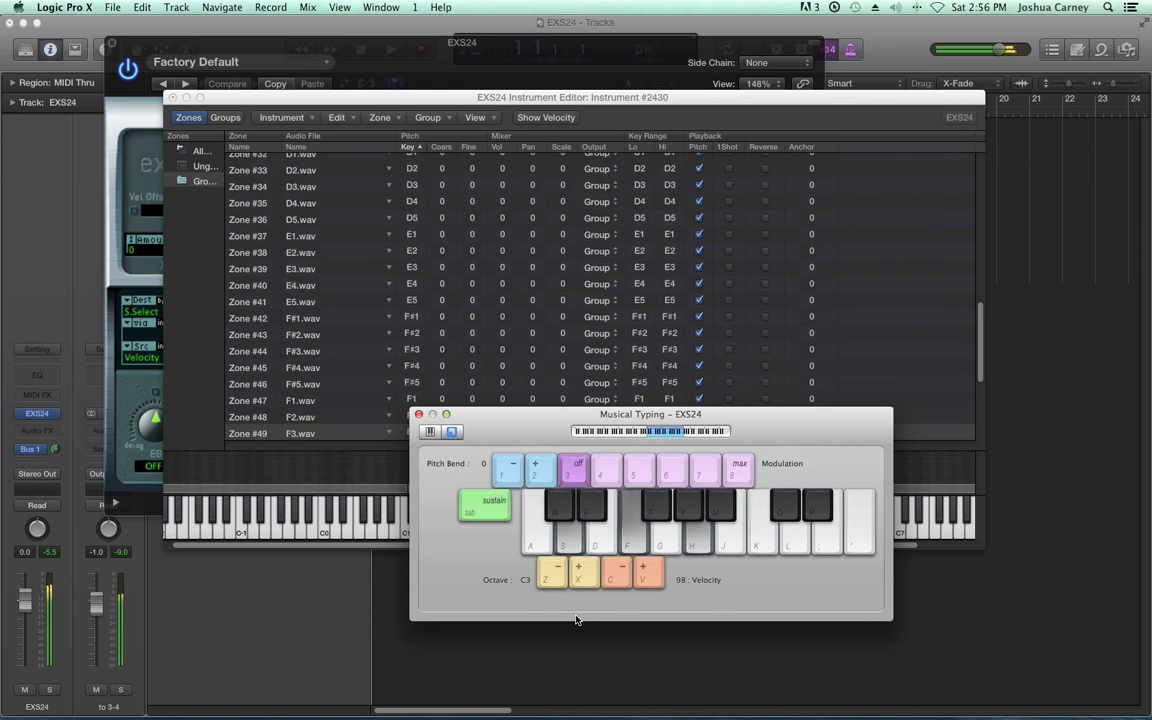
pyautogui.press('j')
pyautogui.press('k')
pyautogui.press('j')
pyautogui.press('h')
pyautogui.press('g')
pyautogui.press('h')
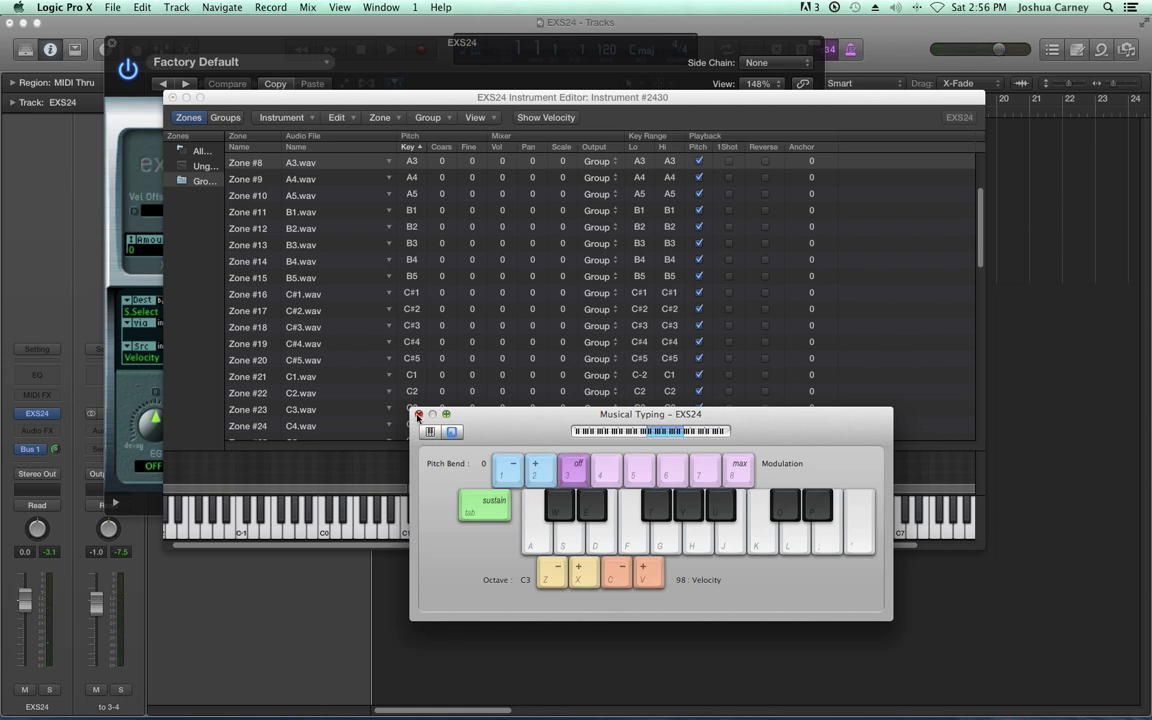
pyautogui.click(418, 415)
# Step: Shift the Instrument Editor window aside, view the EXS24 plug-in in front, and return to the editor
pyautogui.moveTo(284, 100); pyautogui.dragTo(340, 127)
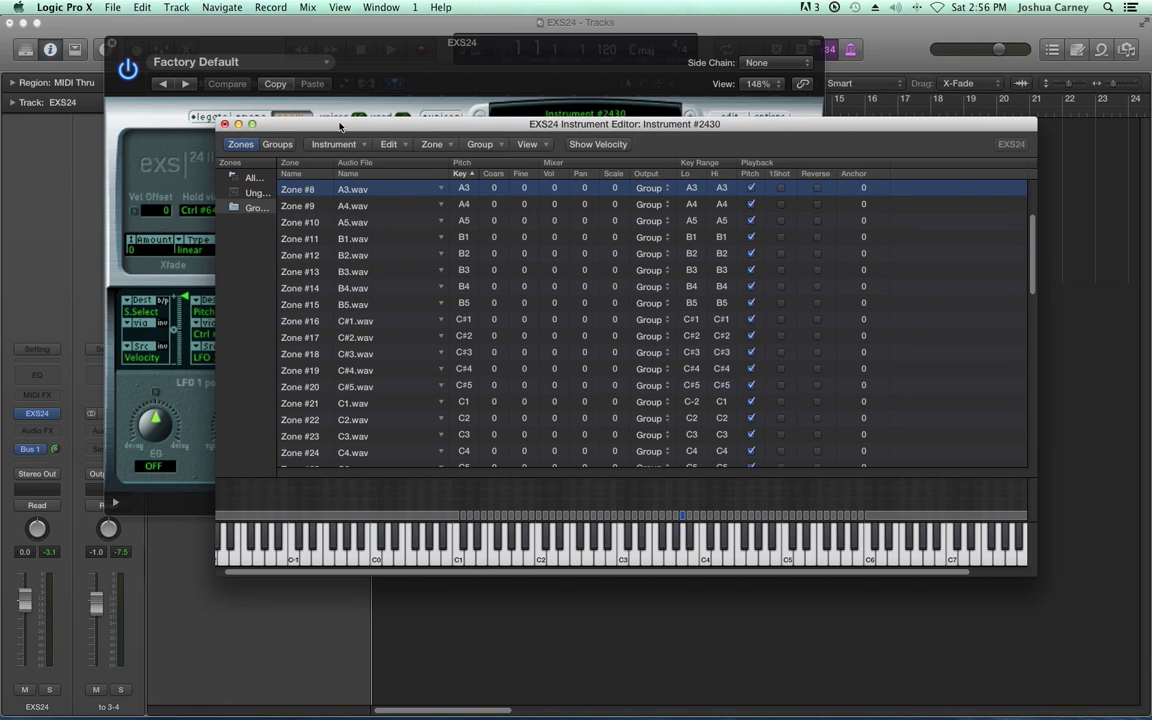
pyautogui.click(440, 55)
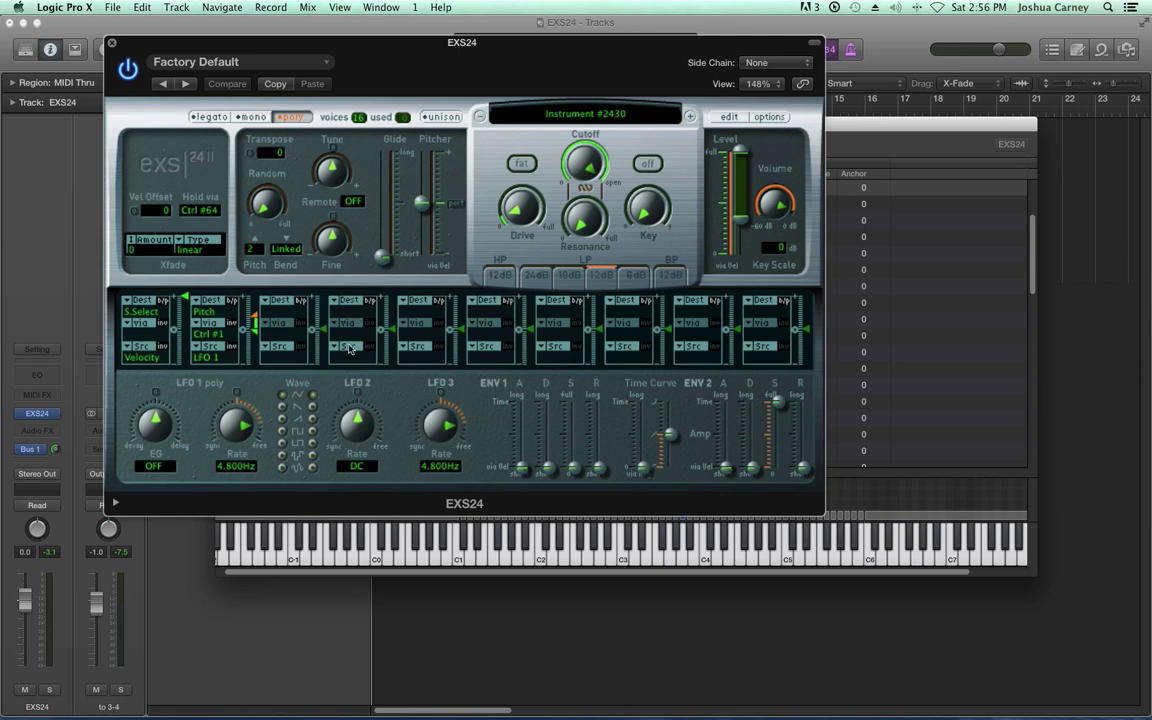
pyautogui.click(836, 124)
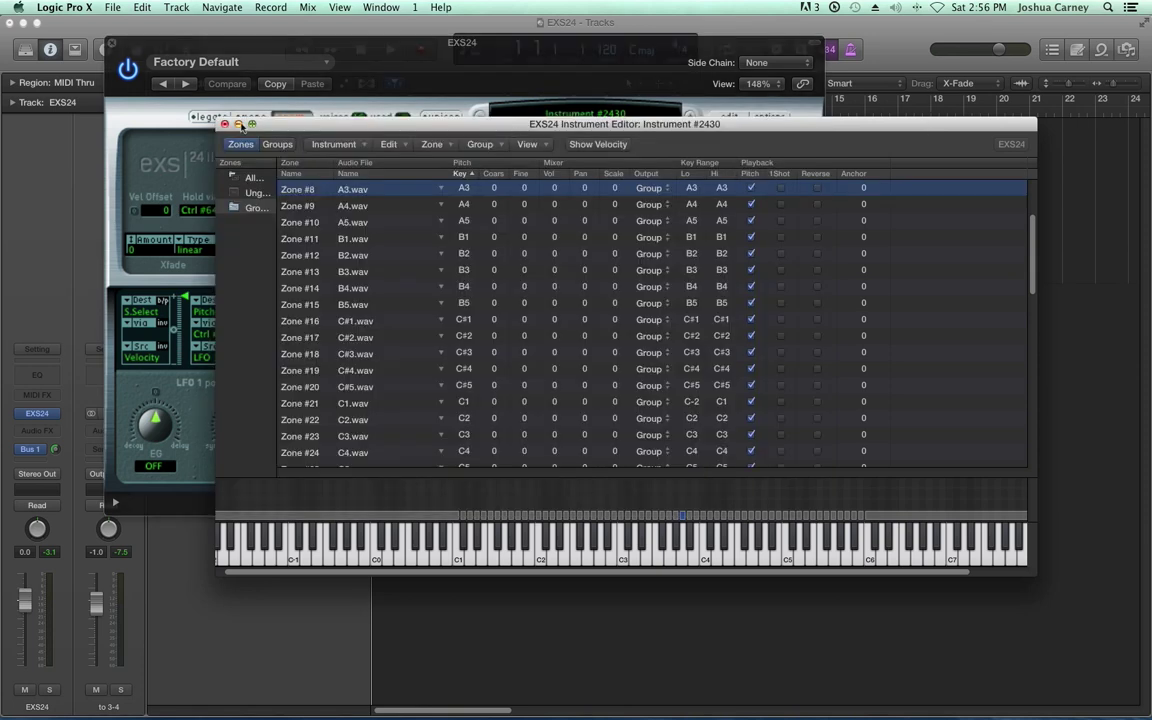
# Step: Close the Instrument Editor and save the instrument as Chorus Sawtooth in the Sampler Instruments folder
pyautogui.click(225, 125)
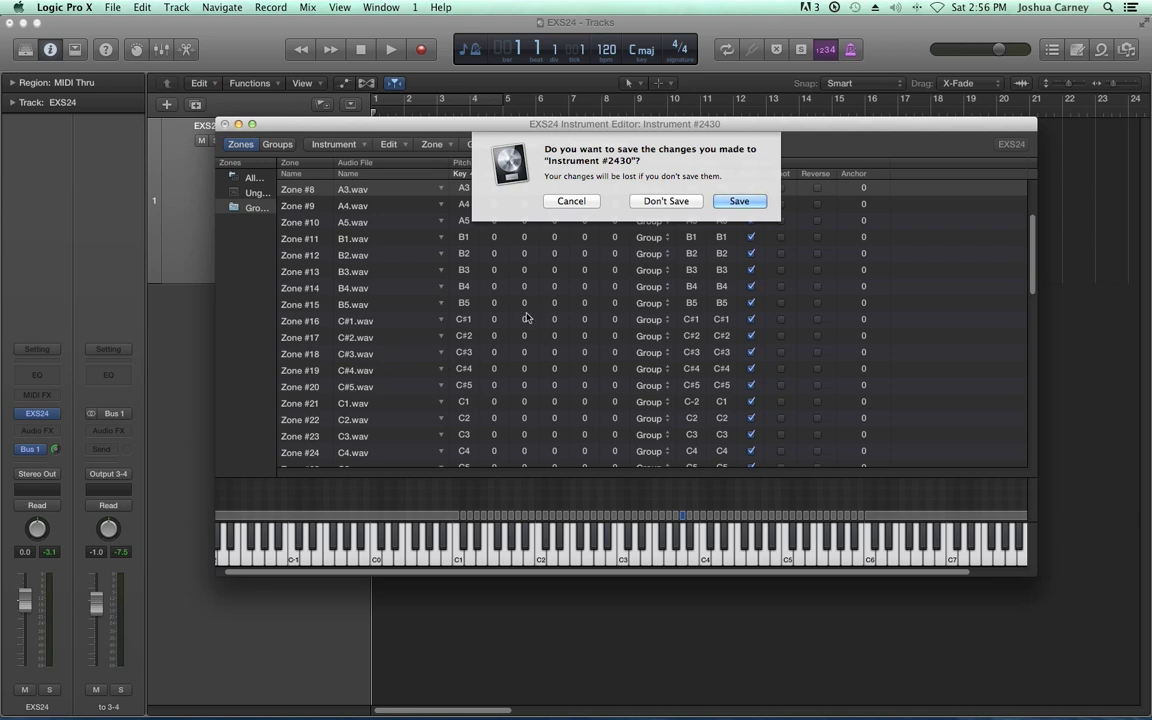
pyautogui.click(759, 200)
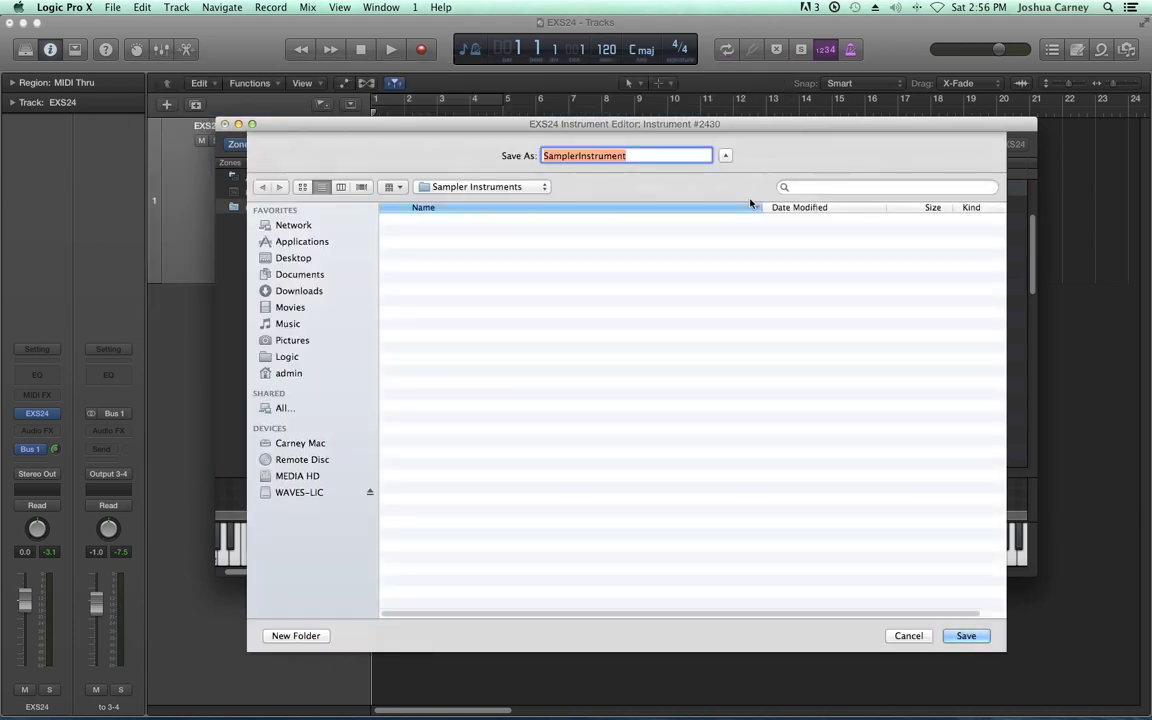
pyautogui.write('Chorus ')
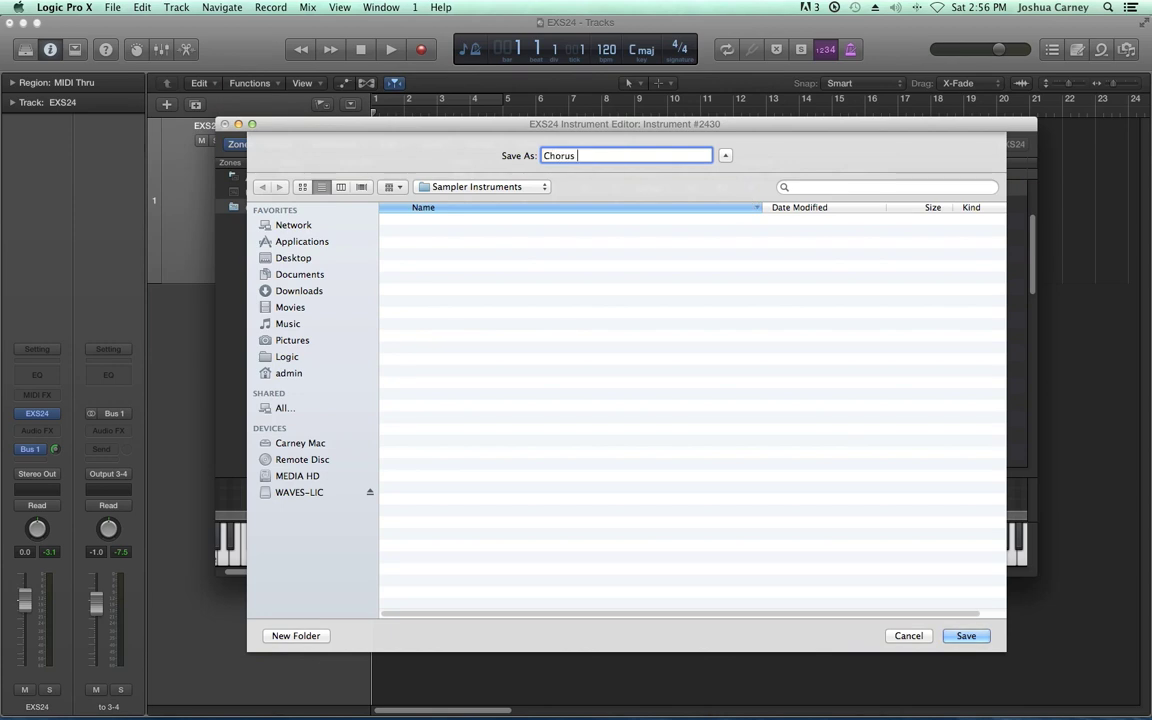
pyautogui.write('Sawtooth')
pyautogui.click(437, 188)
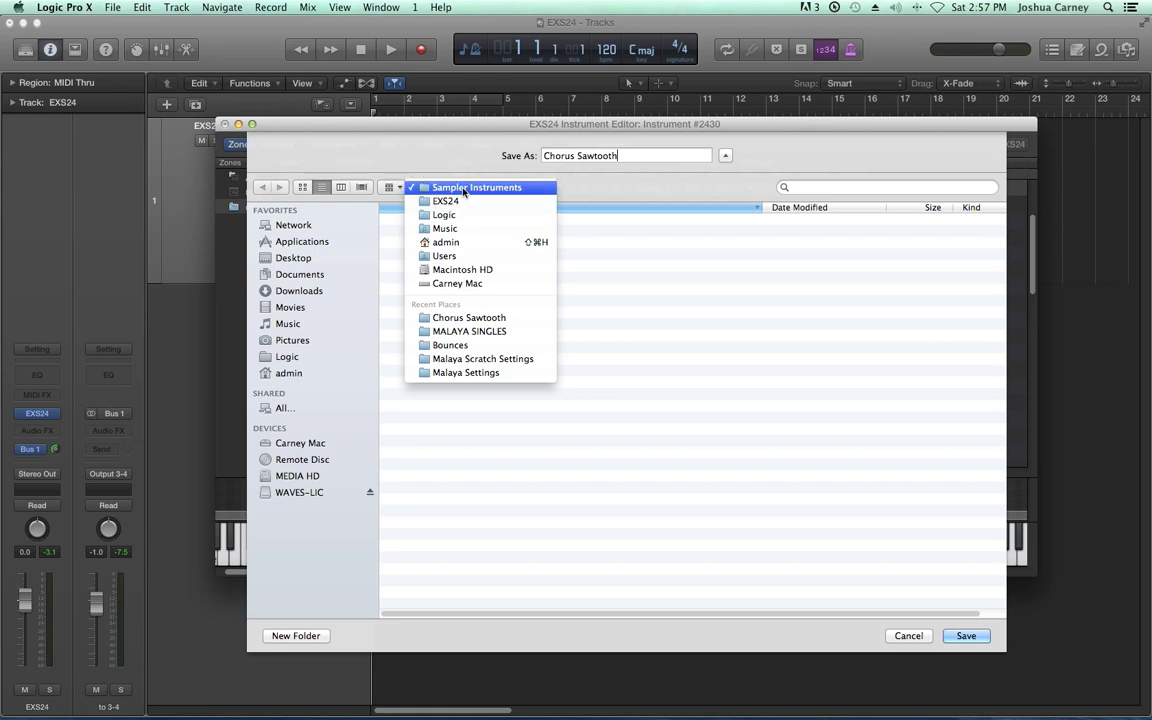
pyautogui.click(463, 189)
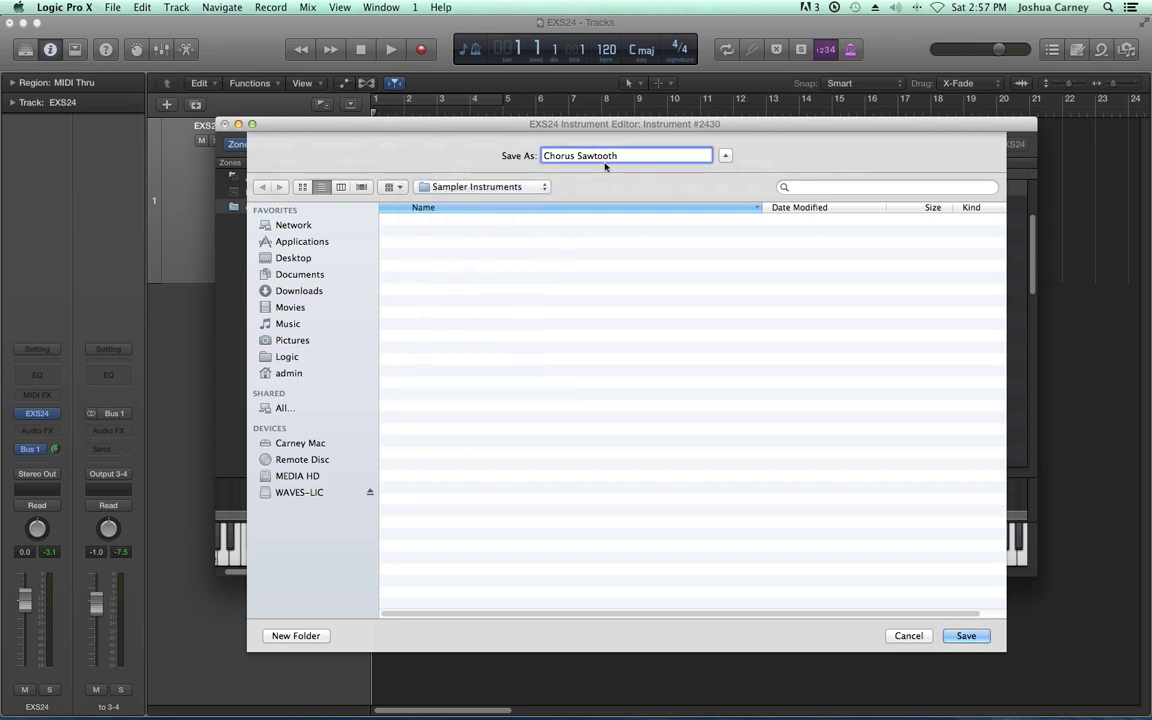
pyautogui.click(541, 188)
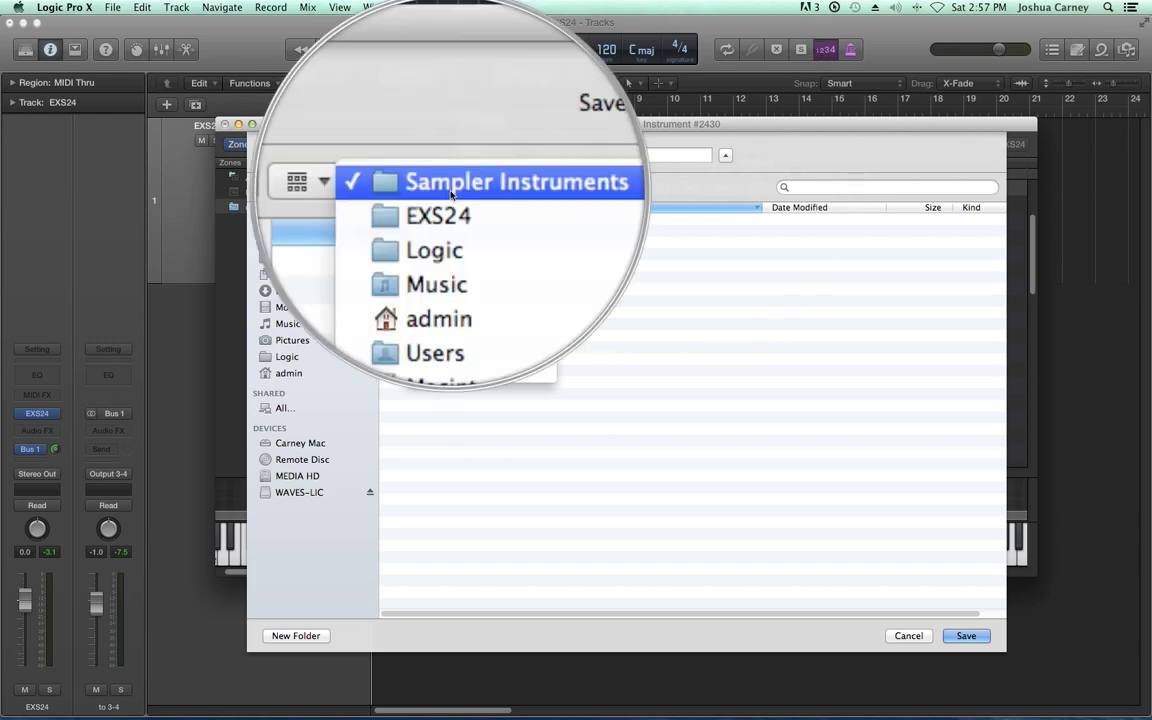
pyautogui.click(453, 186)
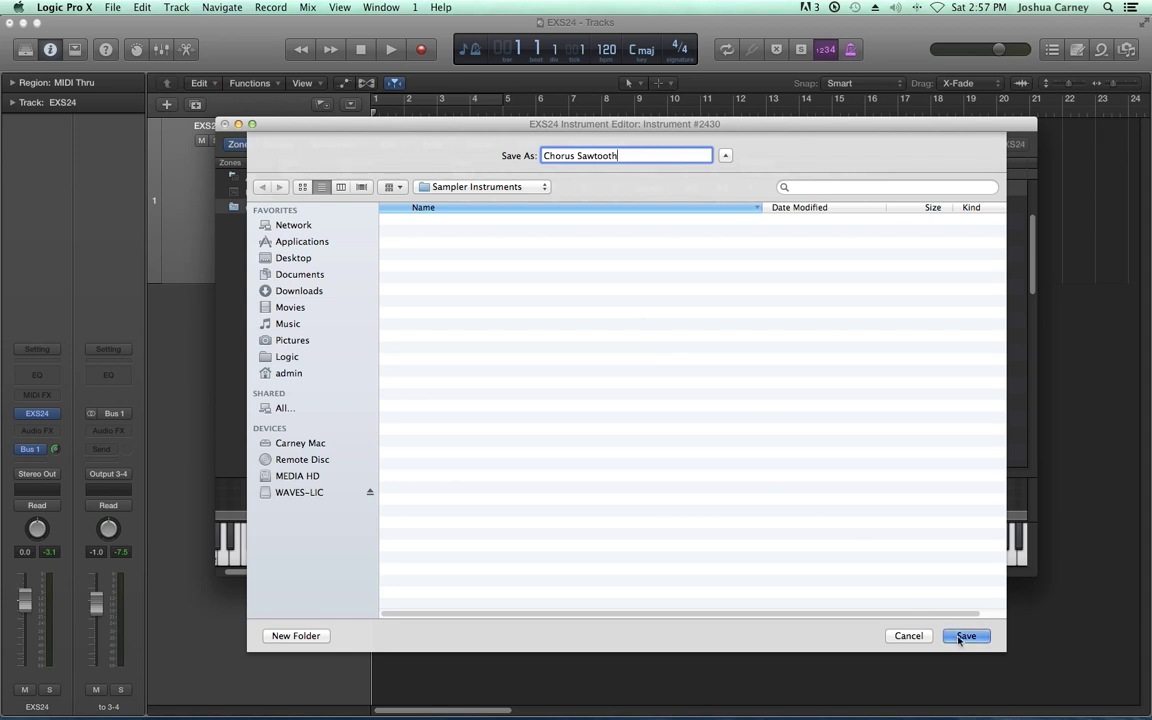
pyautogui.press('Return')
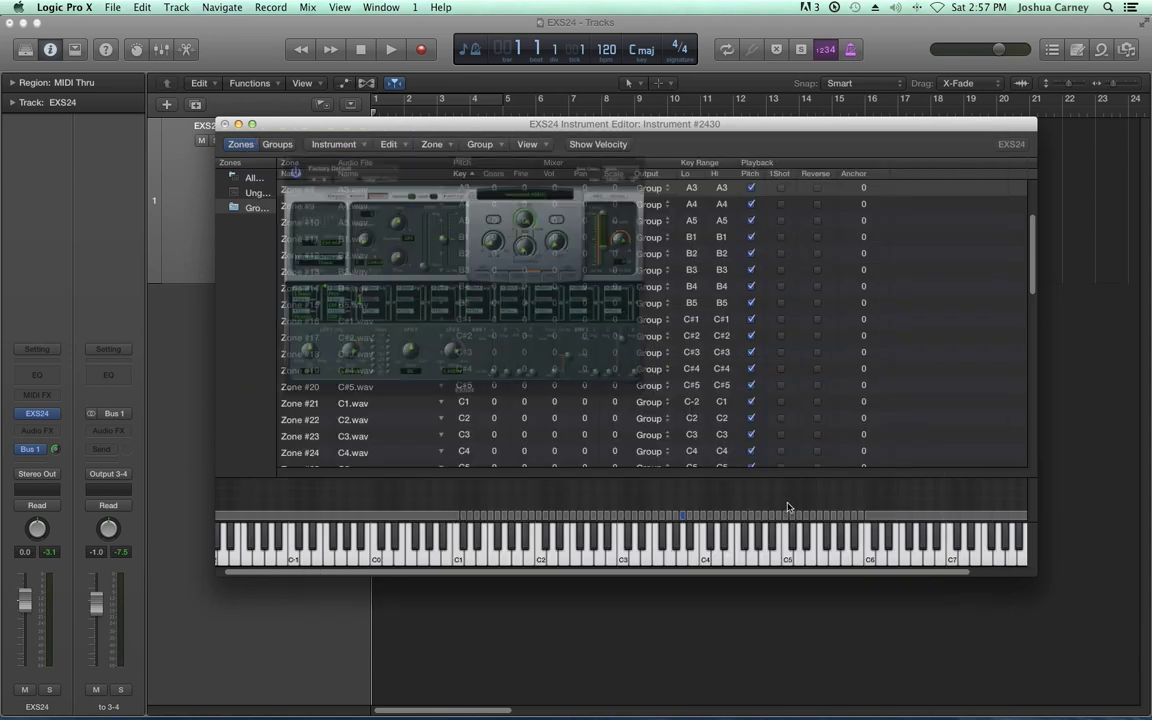
pyautogui.press('super+w')
# Step: Move and close the EXS24 plug-in window, and rename the instrument track as Chorus Sawtooth
pyautogui.moveTo(423, 47); pyautogui.dragTo(515, 102)
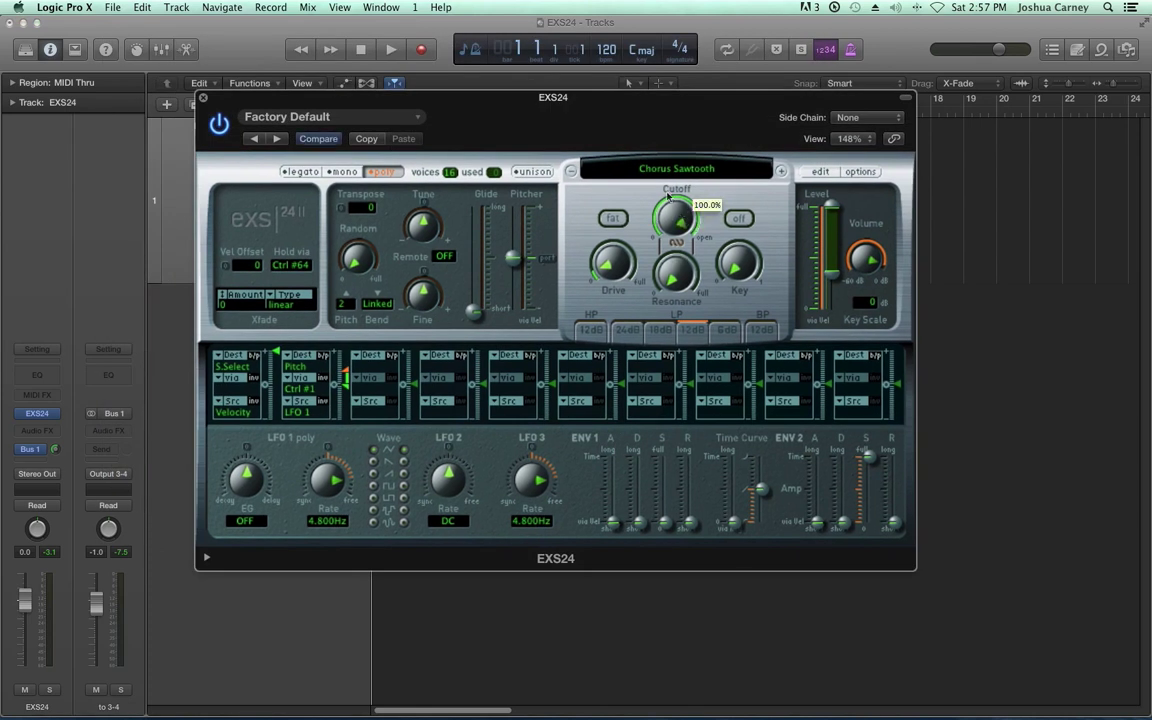
pyautogui.click(204, 100)
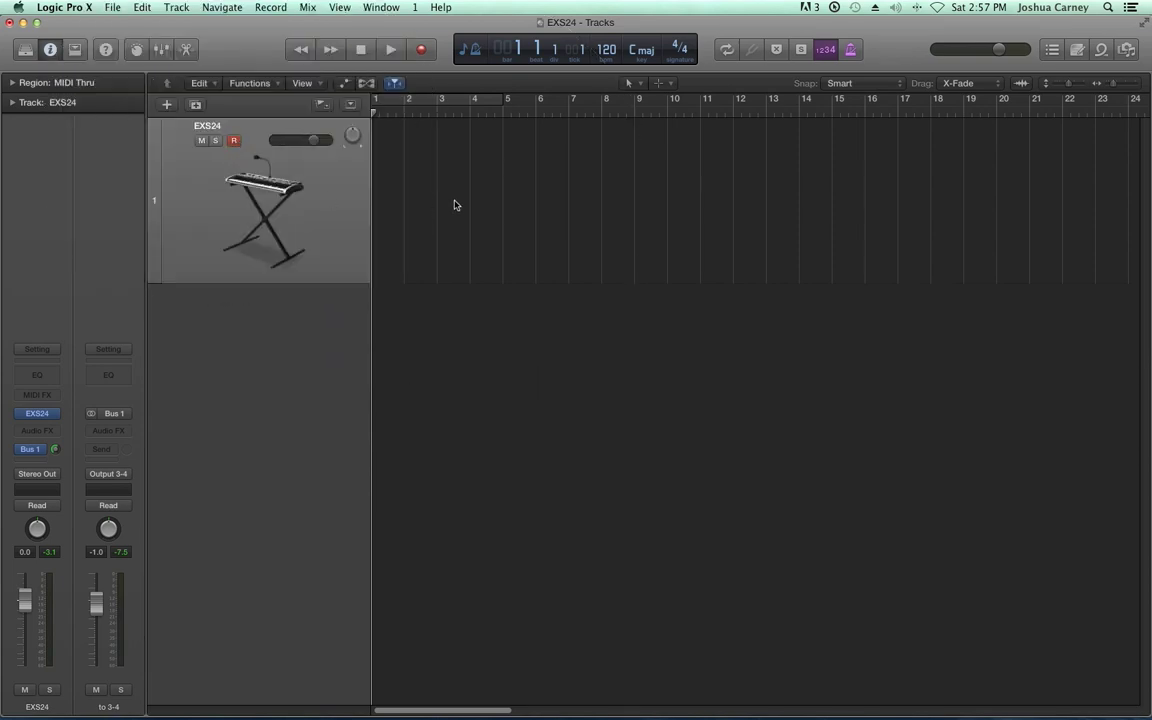
pyautogui.doubleClick(206, 125)
pyautogui.write('Chorus')
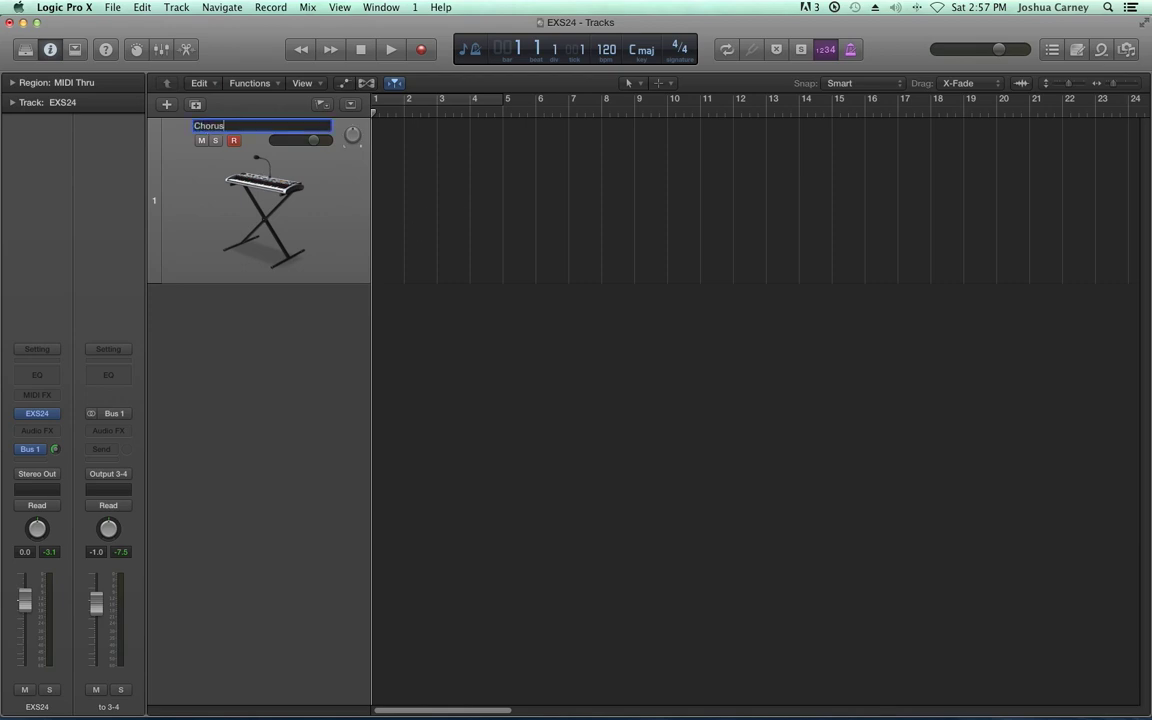
pyautogui.press('Return')
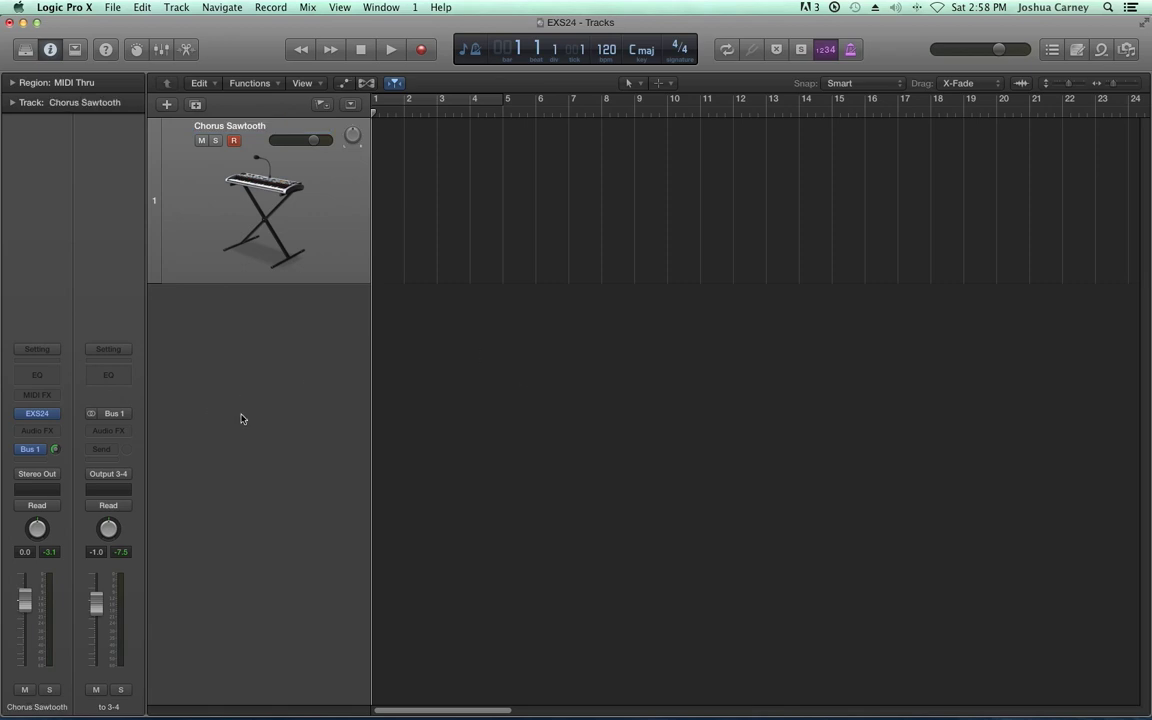
# Step: Create a second software instrument track below Chorus Sawtooth and add a send to Bus 1 on it
pyautogui.doubleClick(201, 355)
pyautogui.click(28, 458)
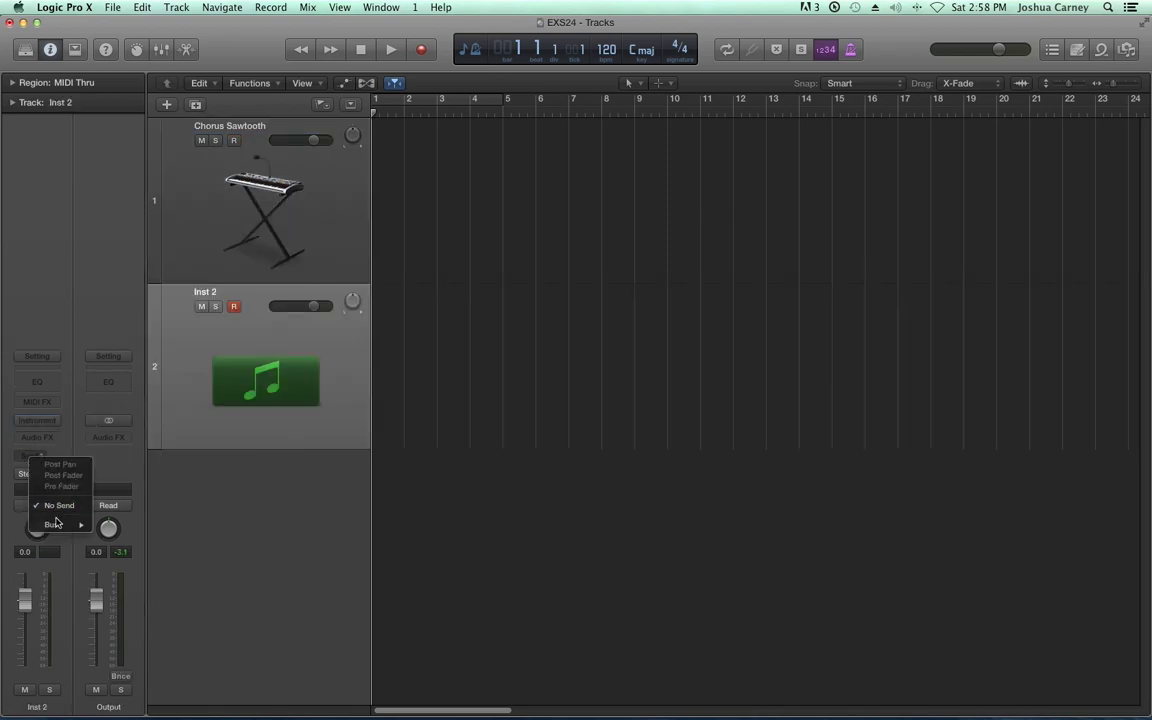
pyautogui.moveTo(55, 524)
pyautogui.click(120, 525)
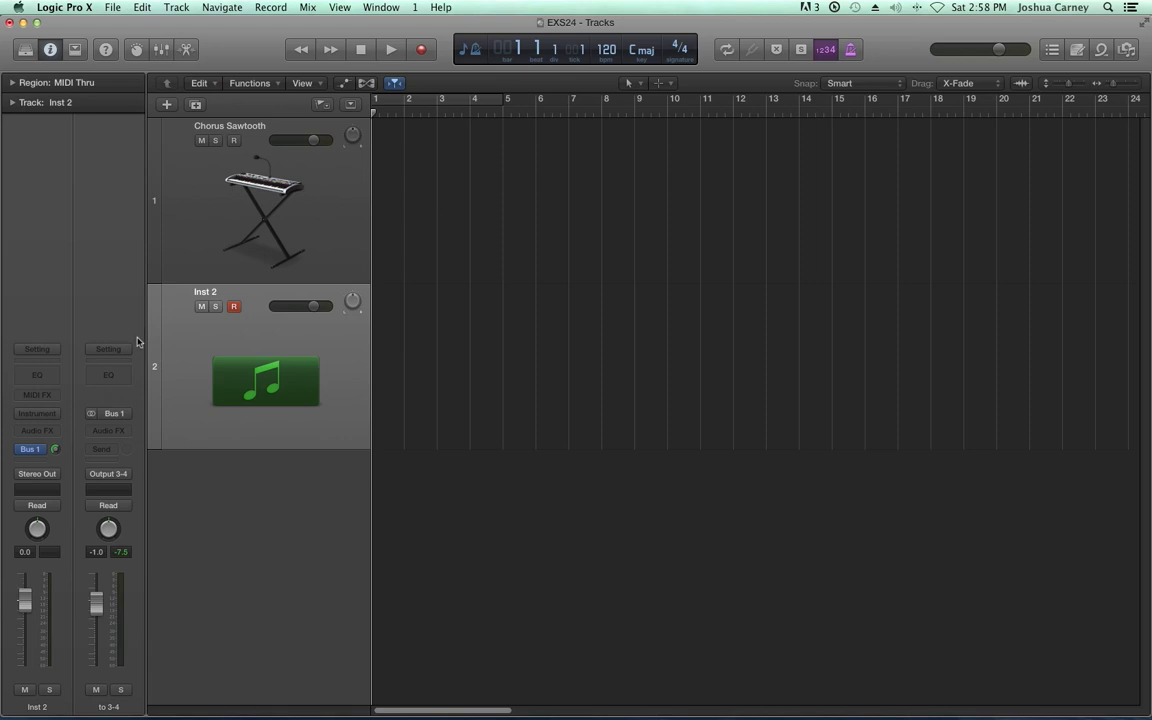
# Step: Insert the EXS24 sampler on the new track and open its Instrument Editor
pyautogui.click(58, 412)
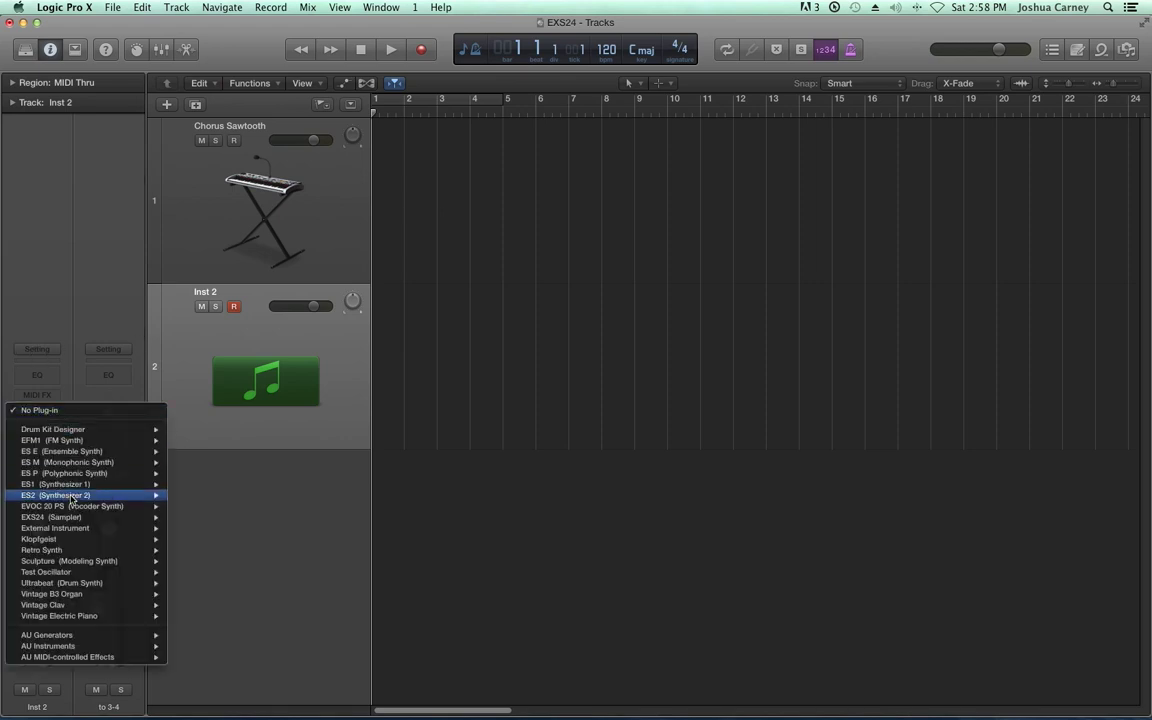
pyautogui.moveTo(69, 518)
pyautogui.click(198, 530)
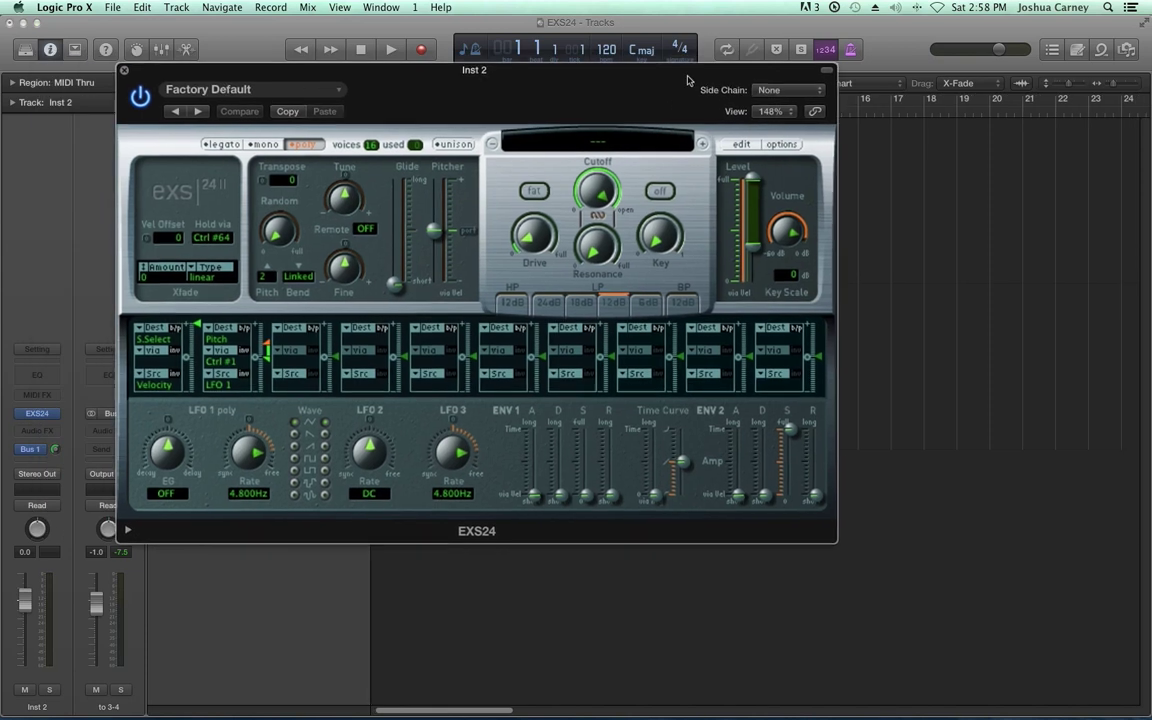
pyautogui.click(741, 145)
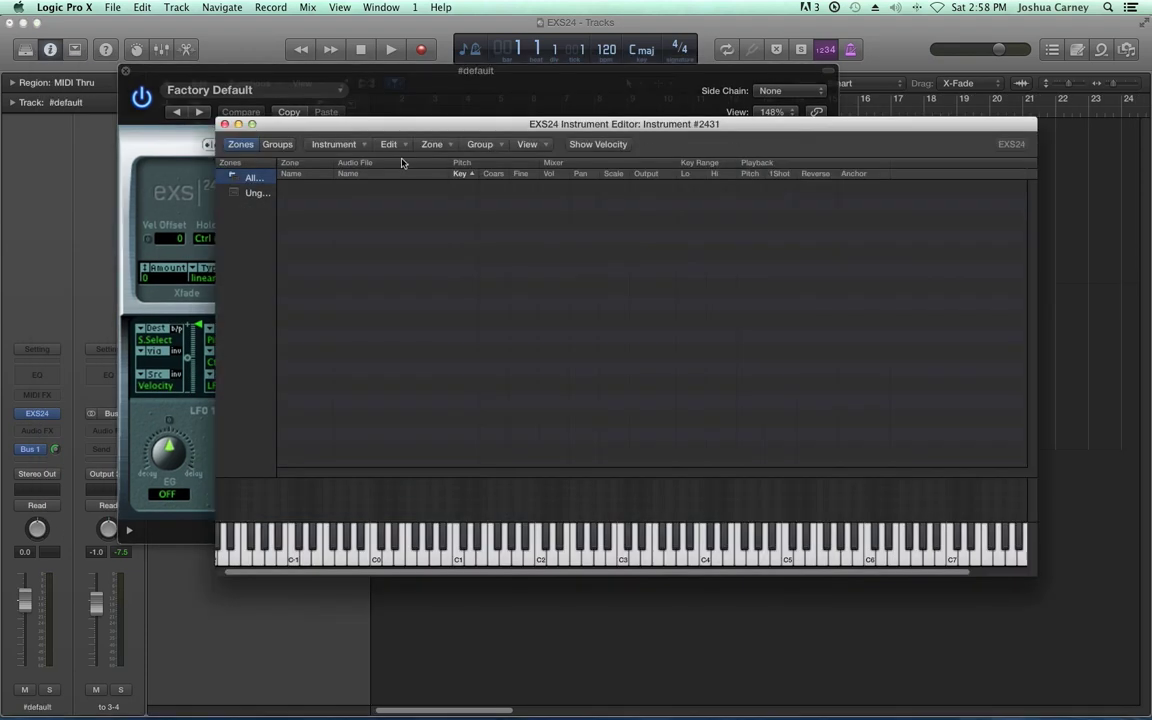
# Step: Start loading multiple samples into the empty instrument and browse to MEDIA HD, AUDIO, zzz Sample Library, Synths, Trance Bass
pyautogui.click(432, 144)
pyautogui.click(445, 175)
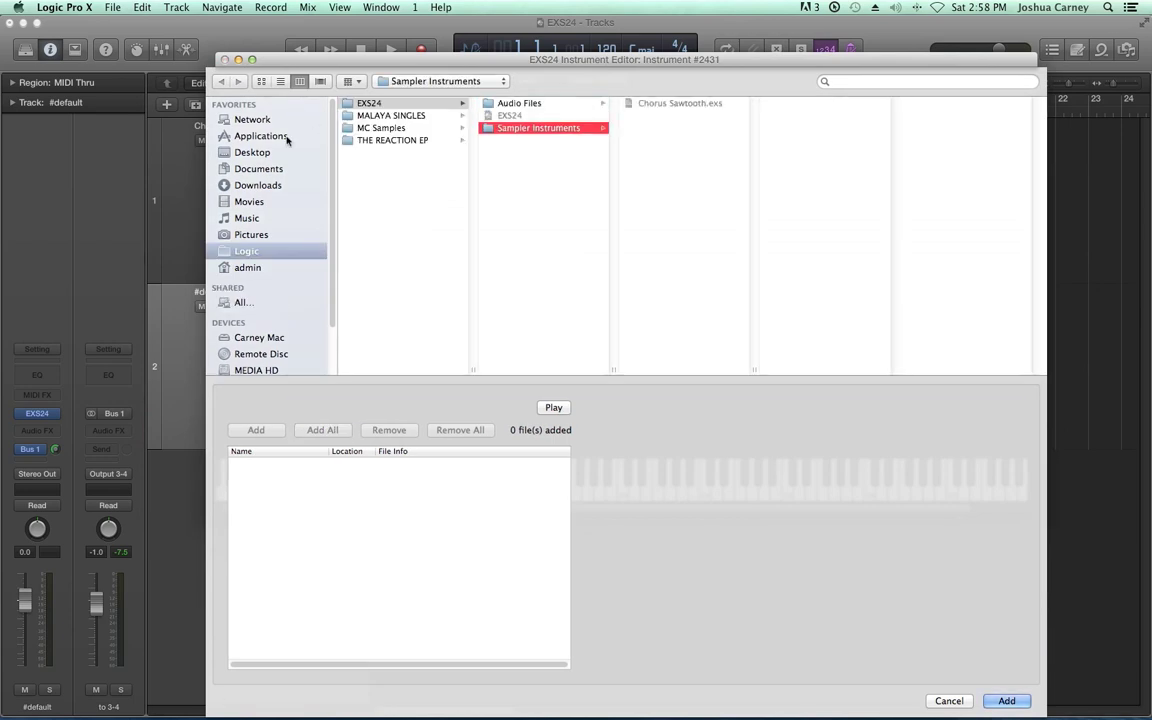
pyautogui.click(268, 369)
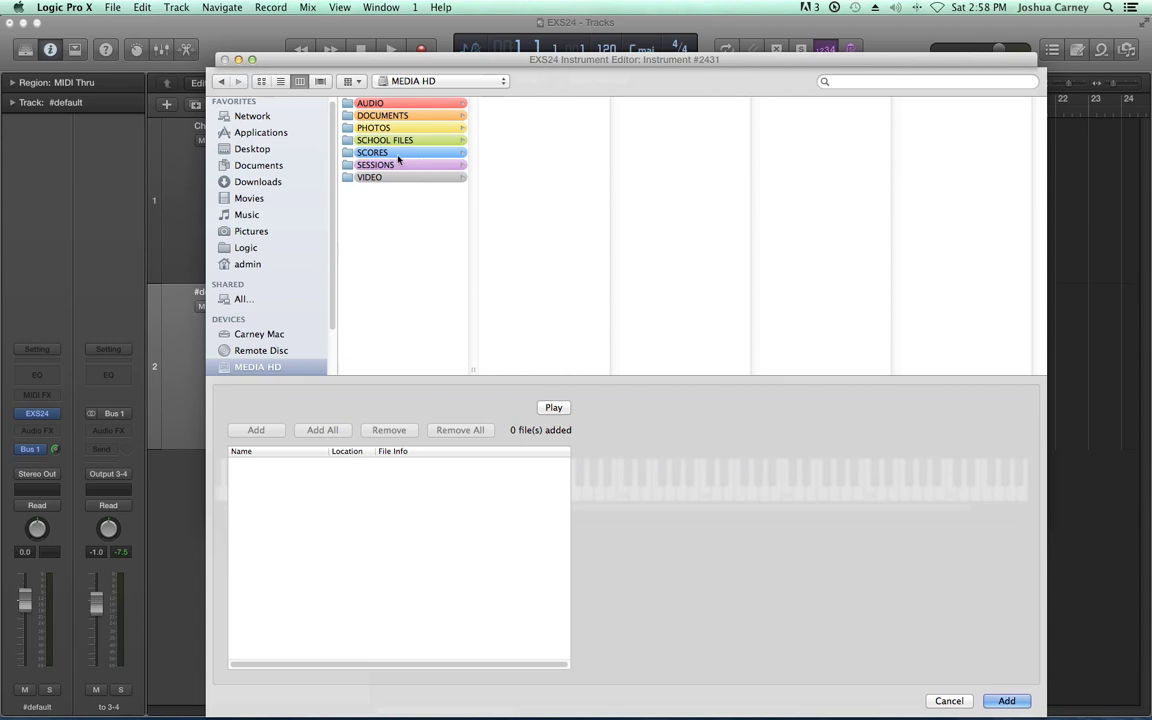
pyautogui.click(386, 104)
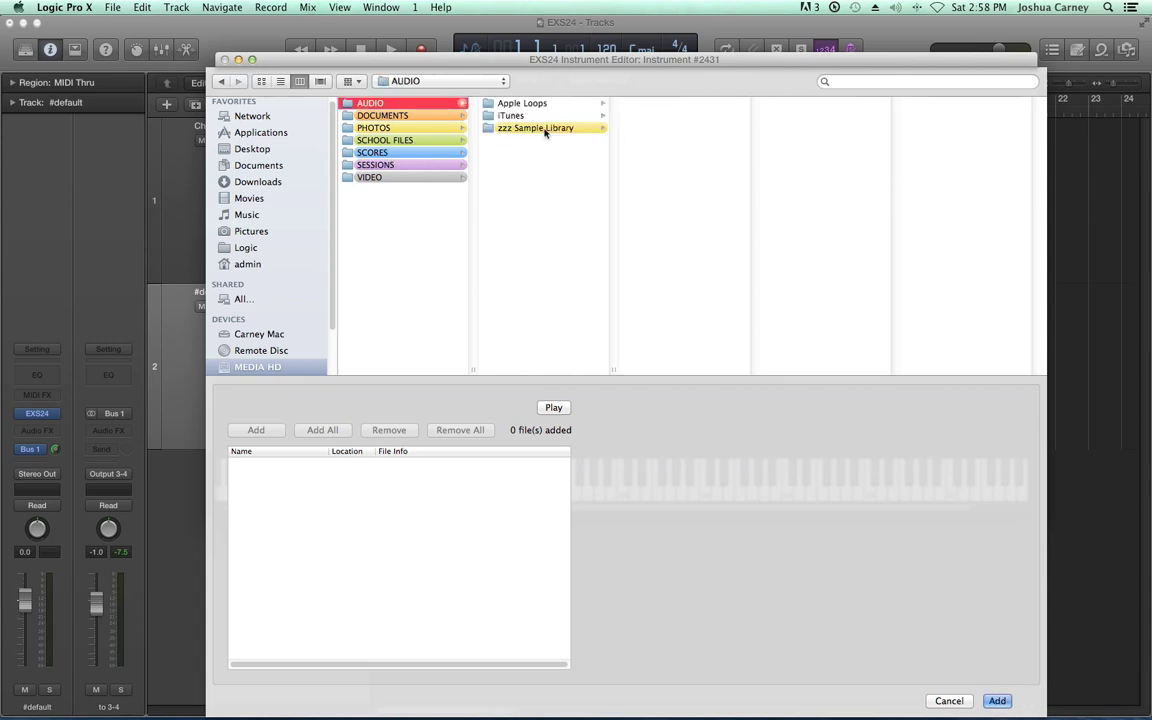
pyautogui.click(560, 129)
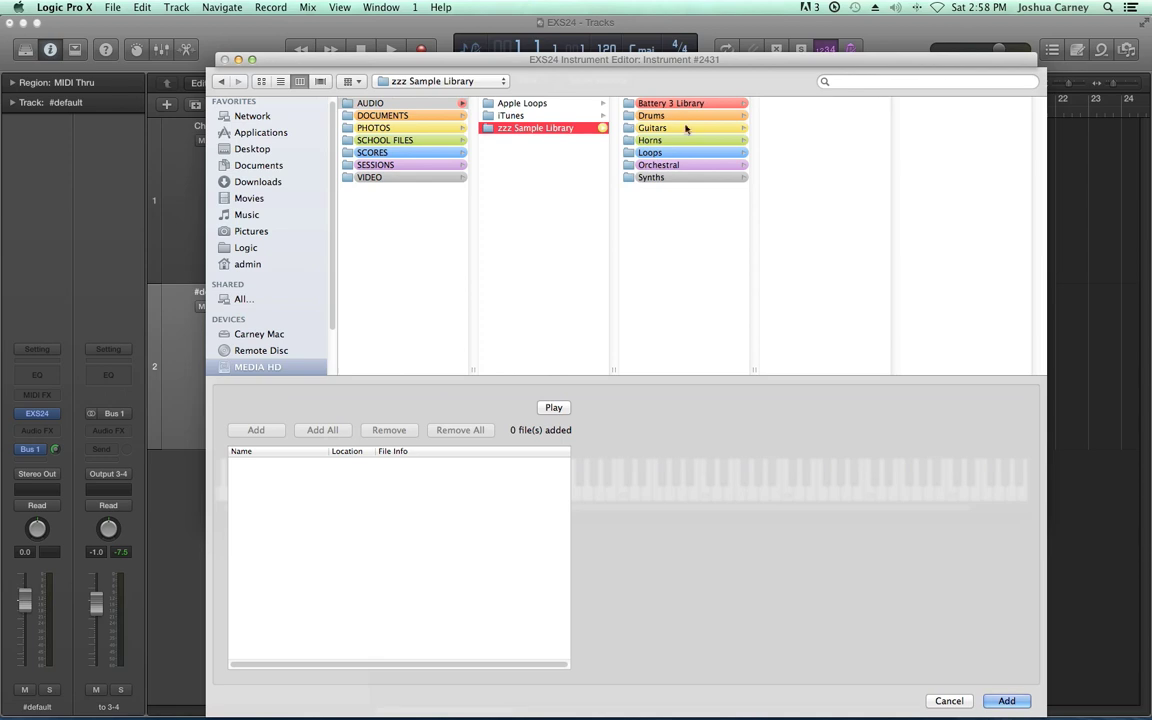
pyautogui.click(675, 178)
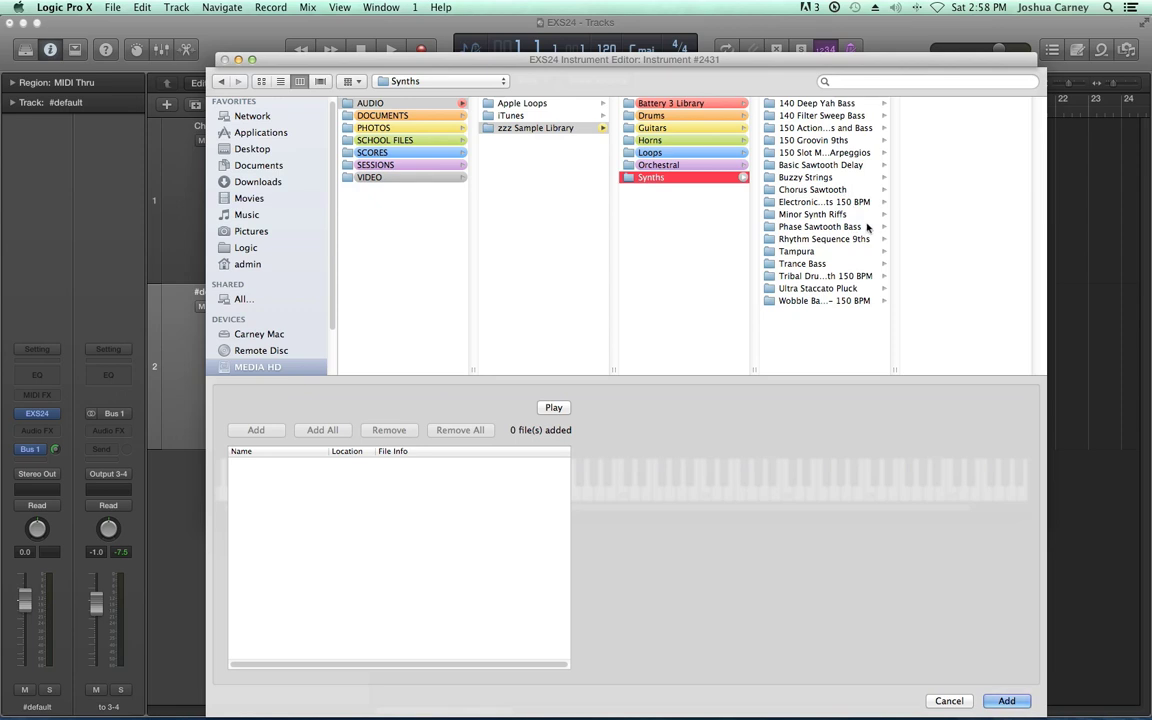
pyautogui.click(818, 262)
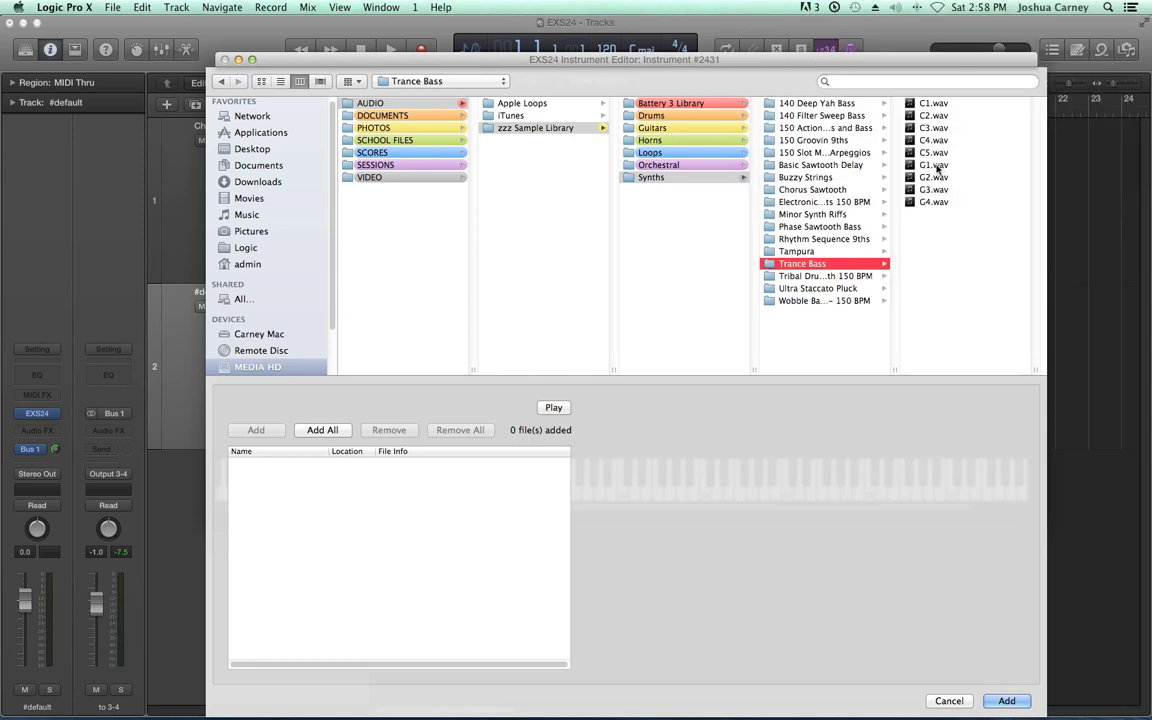
# Step: Add all Trance Bass WAV files and auto-map them by reading the root key from the audio file
pyautogui.click(940, 167)
pyautogui.click(322, 430)
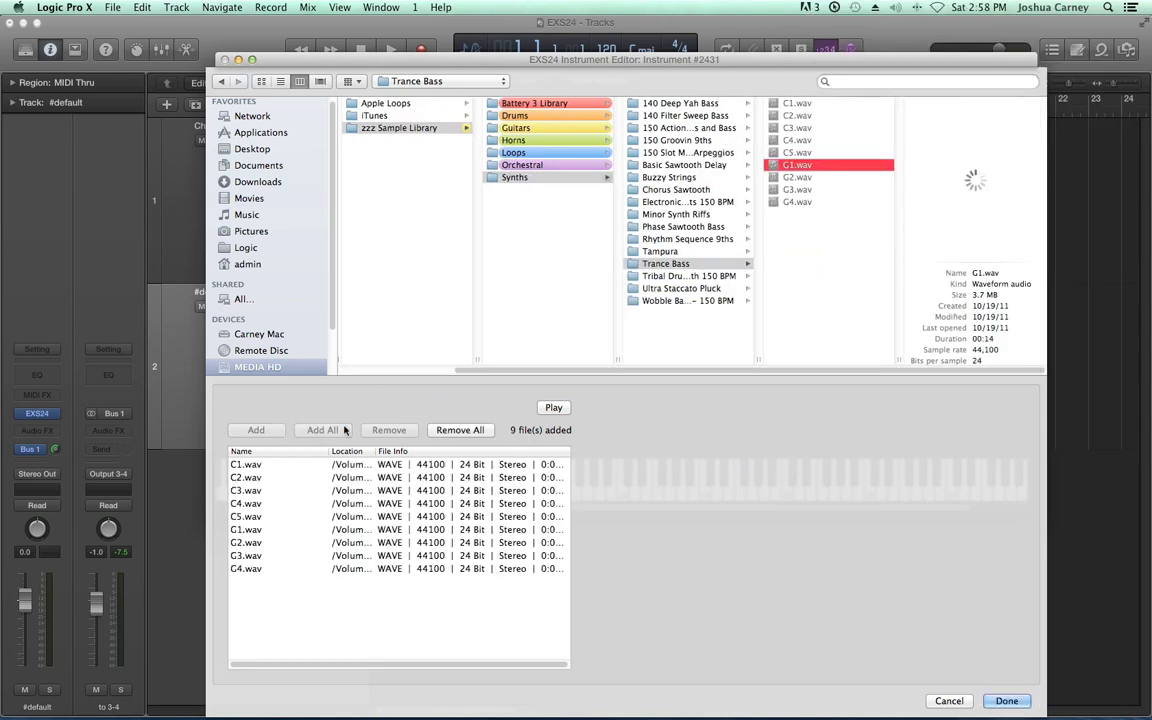
pyautogui.click(1004, 699)
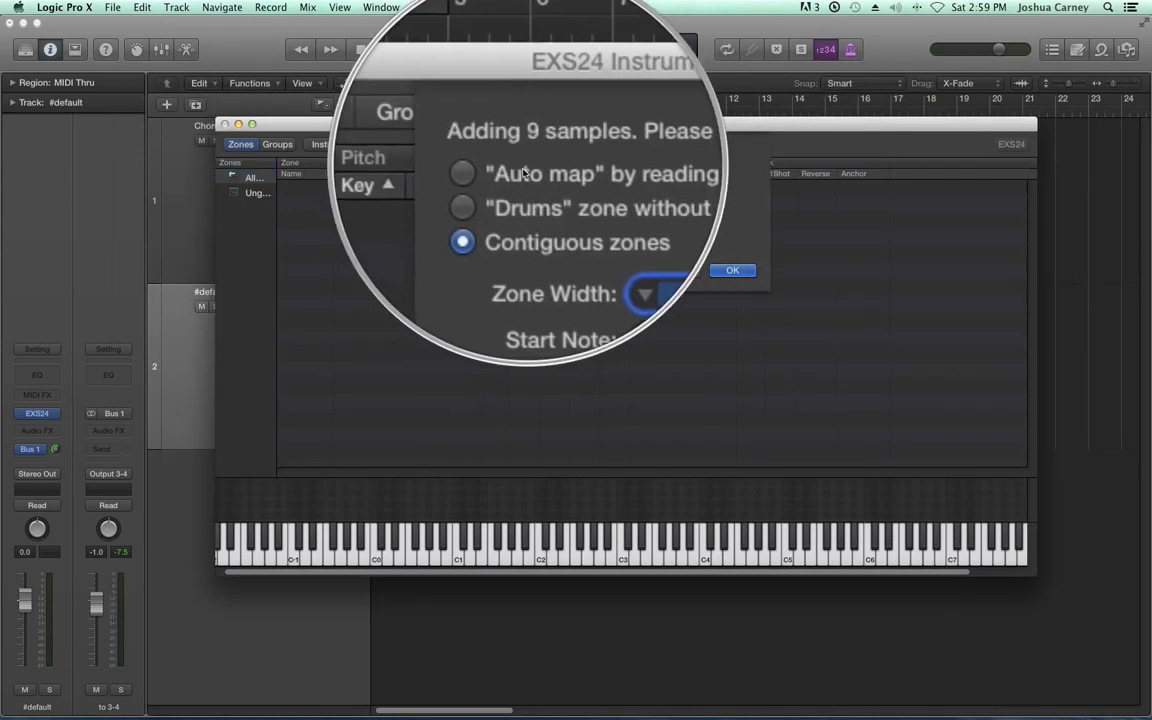
pyautogui.click(535, 170)
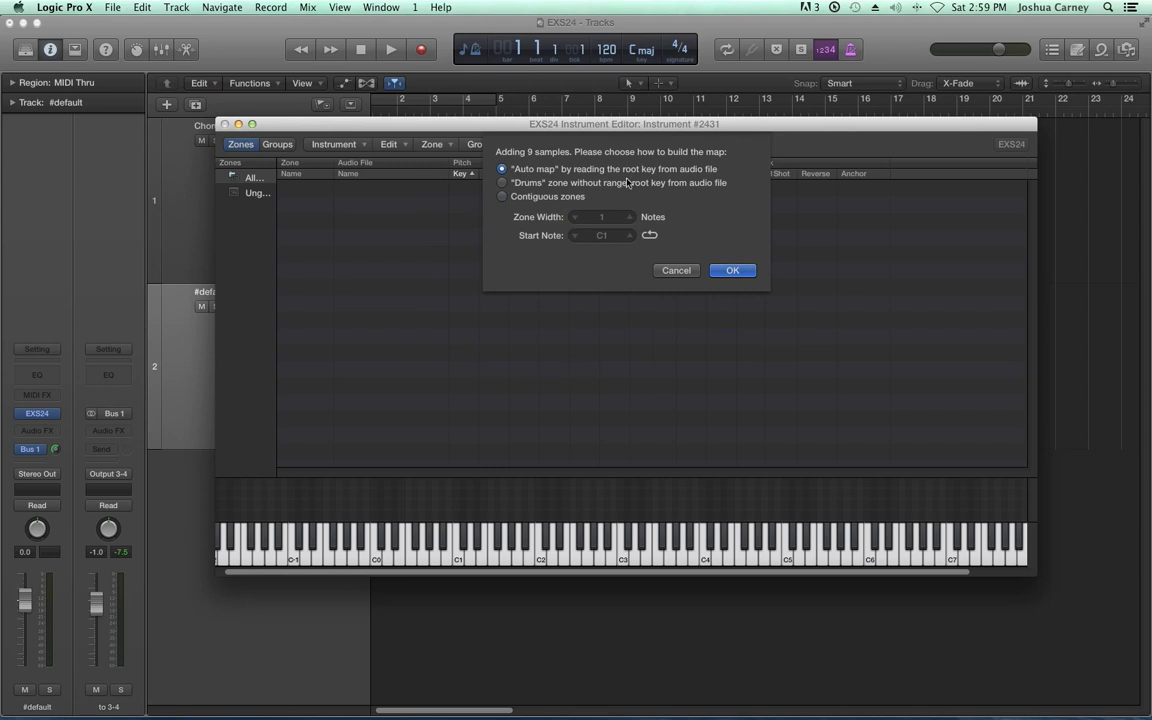
pyautogui.click(733, 276)
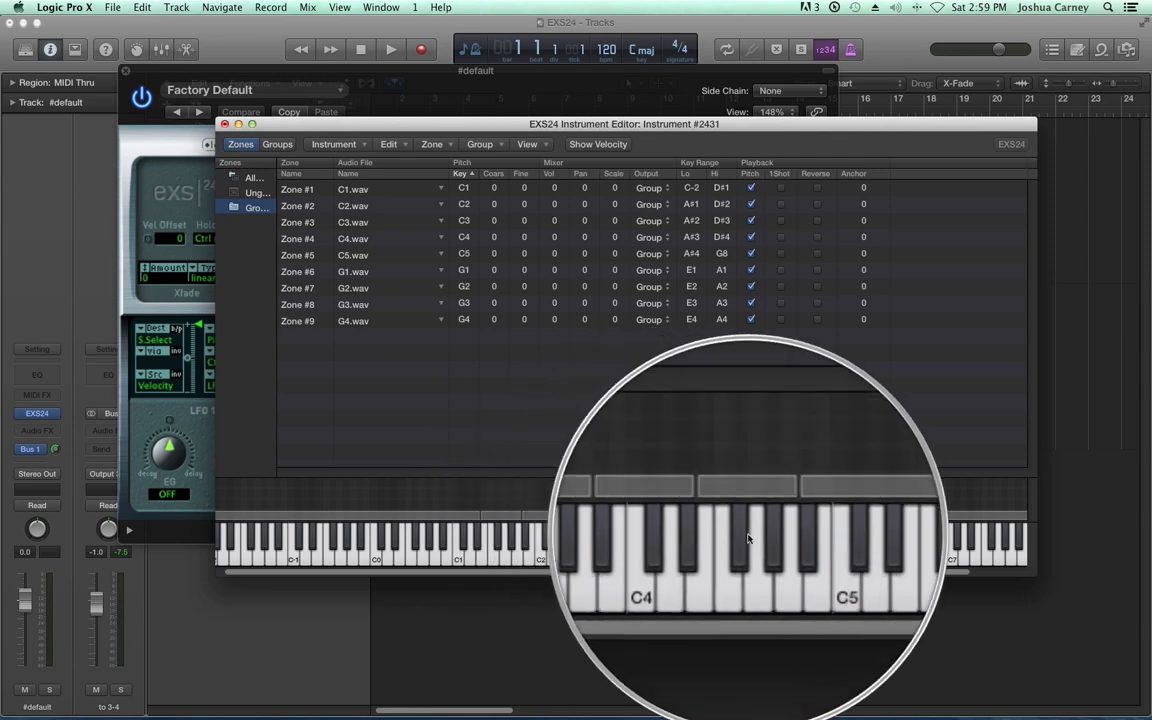
# Step: Select the C2.wav zone and audition its keys on the editor keyboard, continuing up the zones to around C5
pyautogui.click(373, 207)
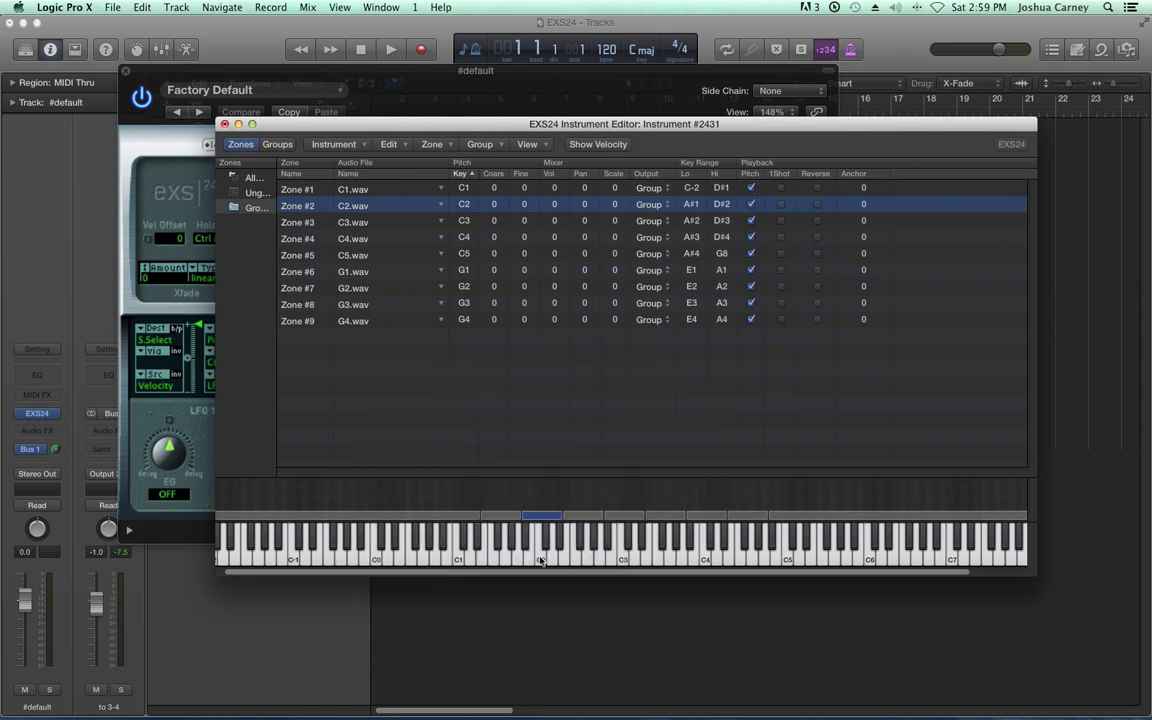
pyautogui.click(540, 558)
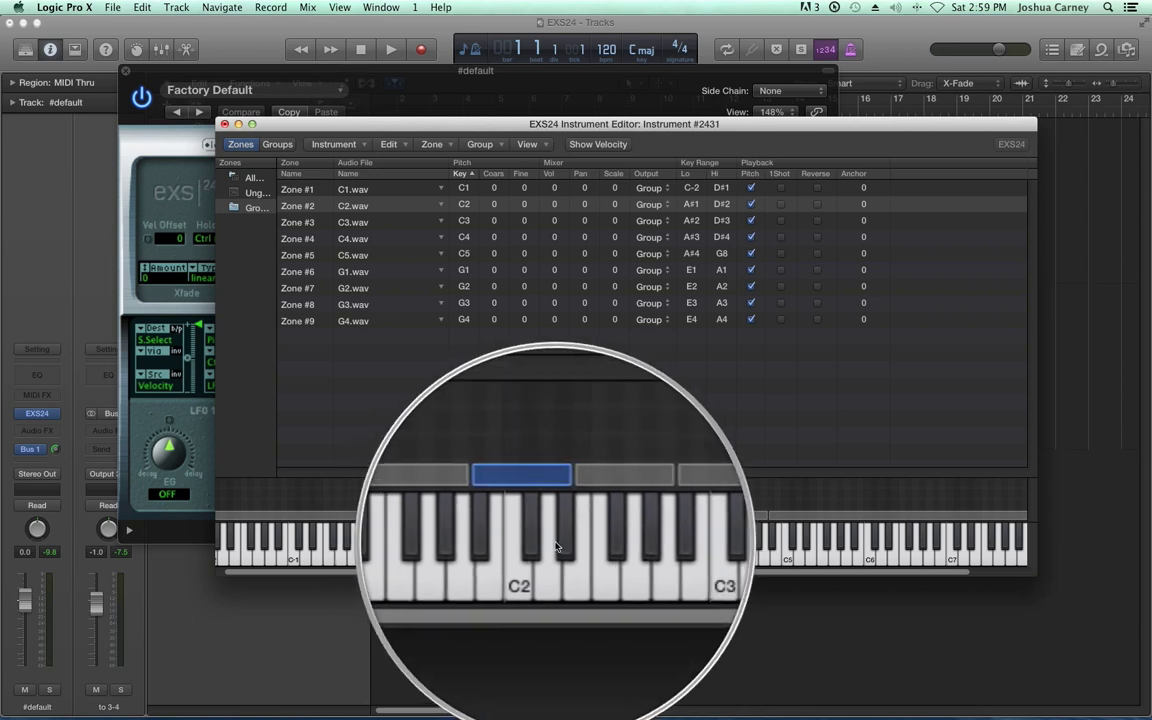
pyautogui.click(544, 546)
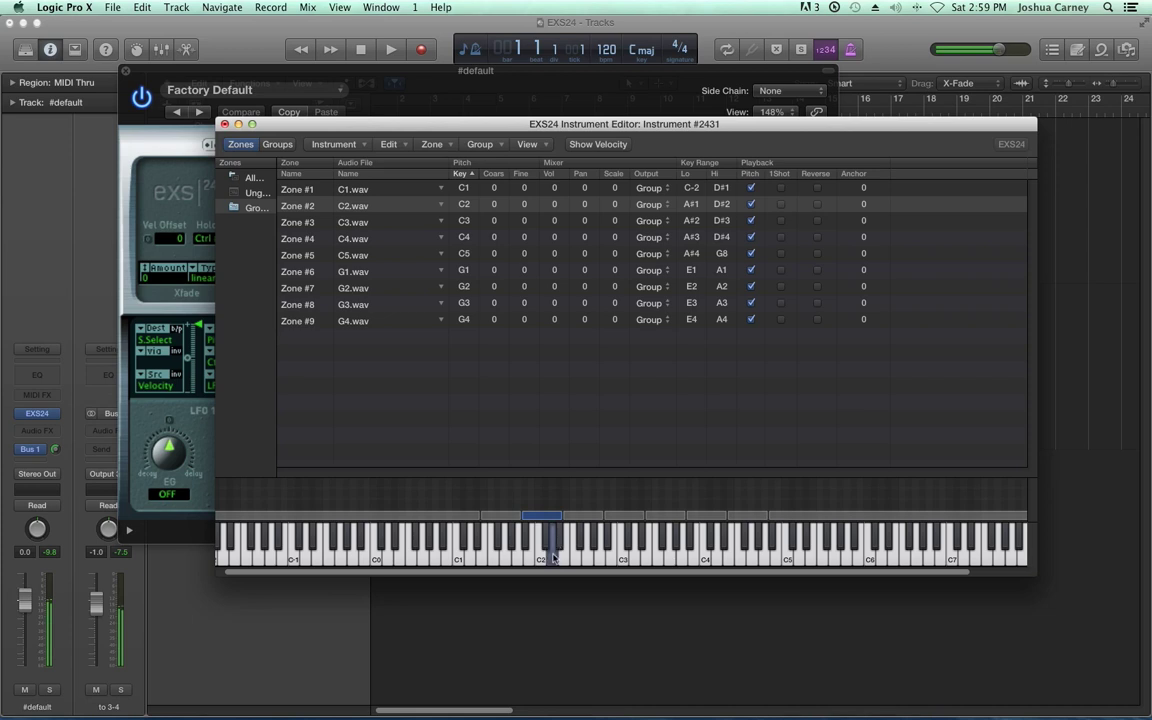
pyautogui.moveTo(547, 543); pyautogui.dragTo(784, 545)
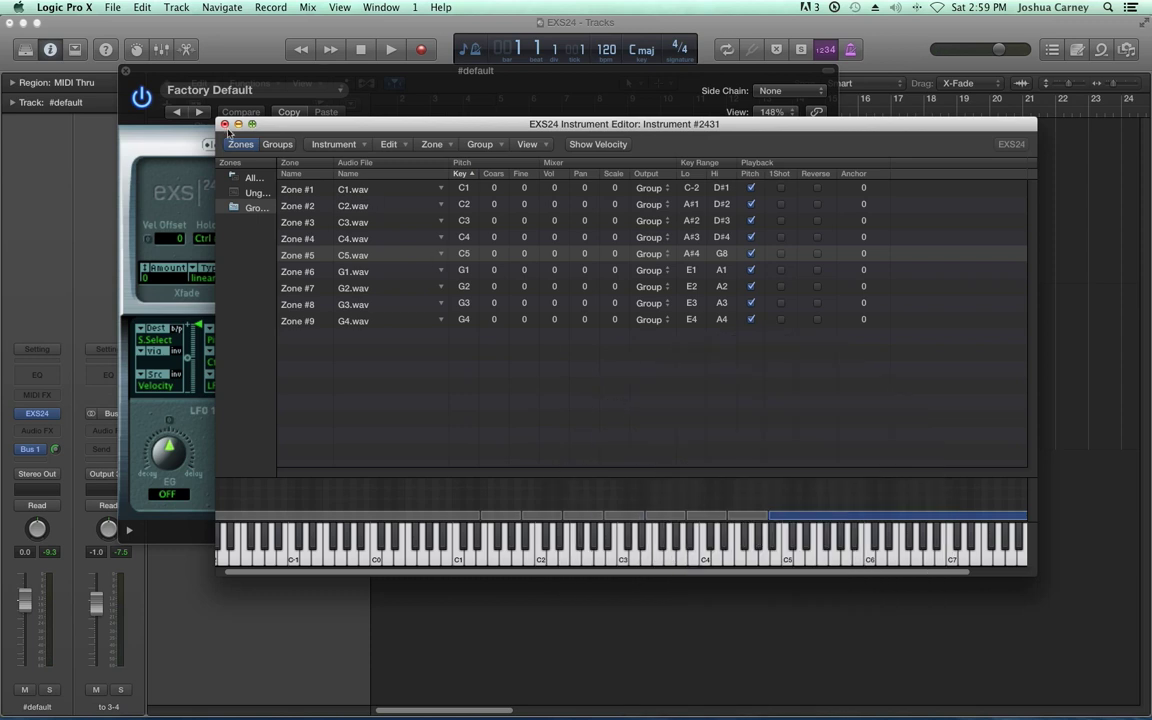
# Step: Close the Instrument Editor, save the instrument as Trance Bass in Sampler Instruments, and close the EXS24 plug-in window
pyautogui.click(225, 125)
pyautogui.click(731, 200)
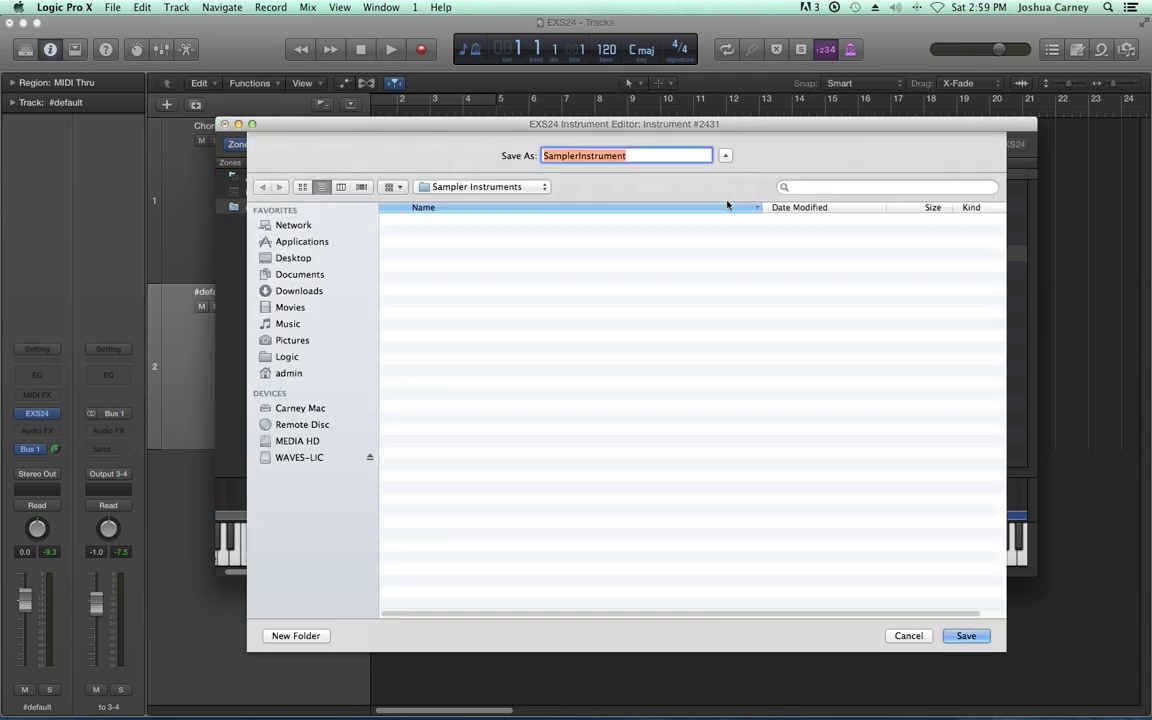
pyautogui.write('Trance Bass')
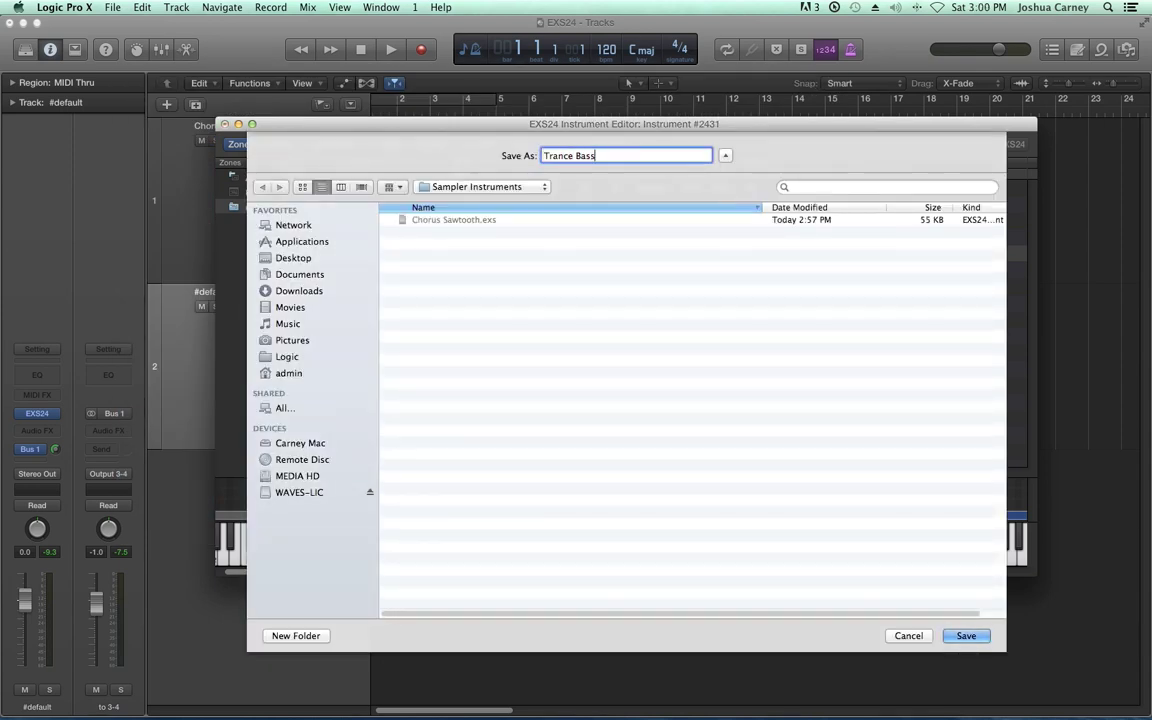
pyautogui.press('Return')
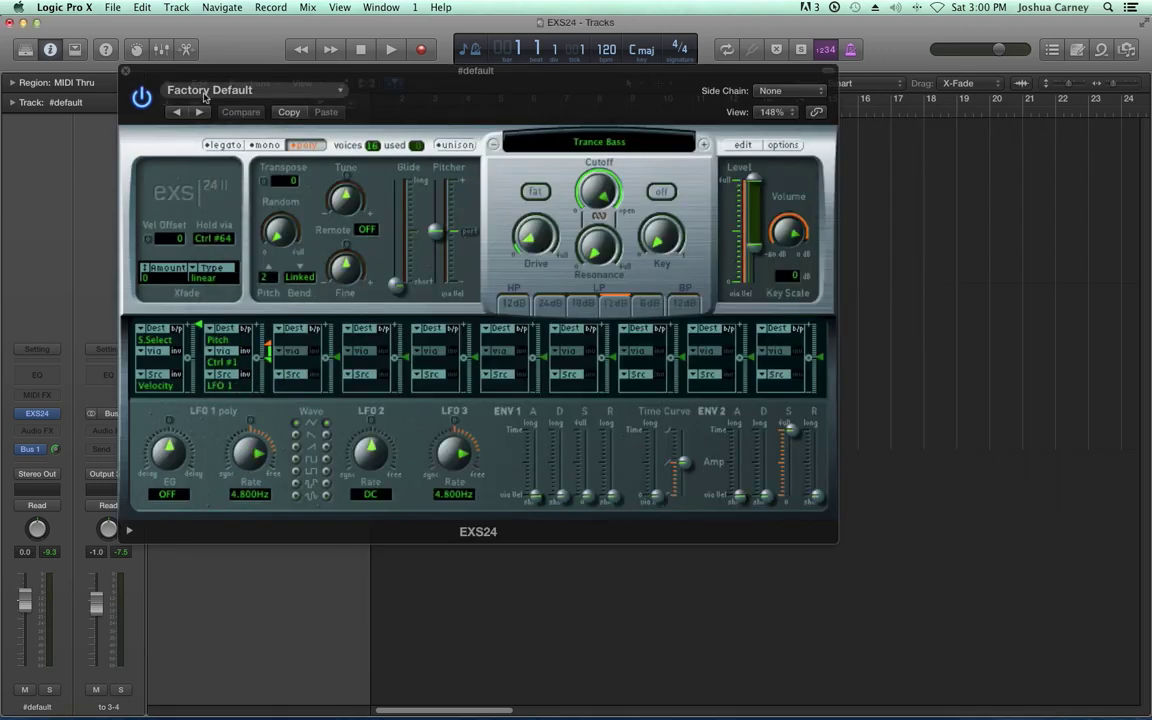
pyautogui.click(119, 72)
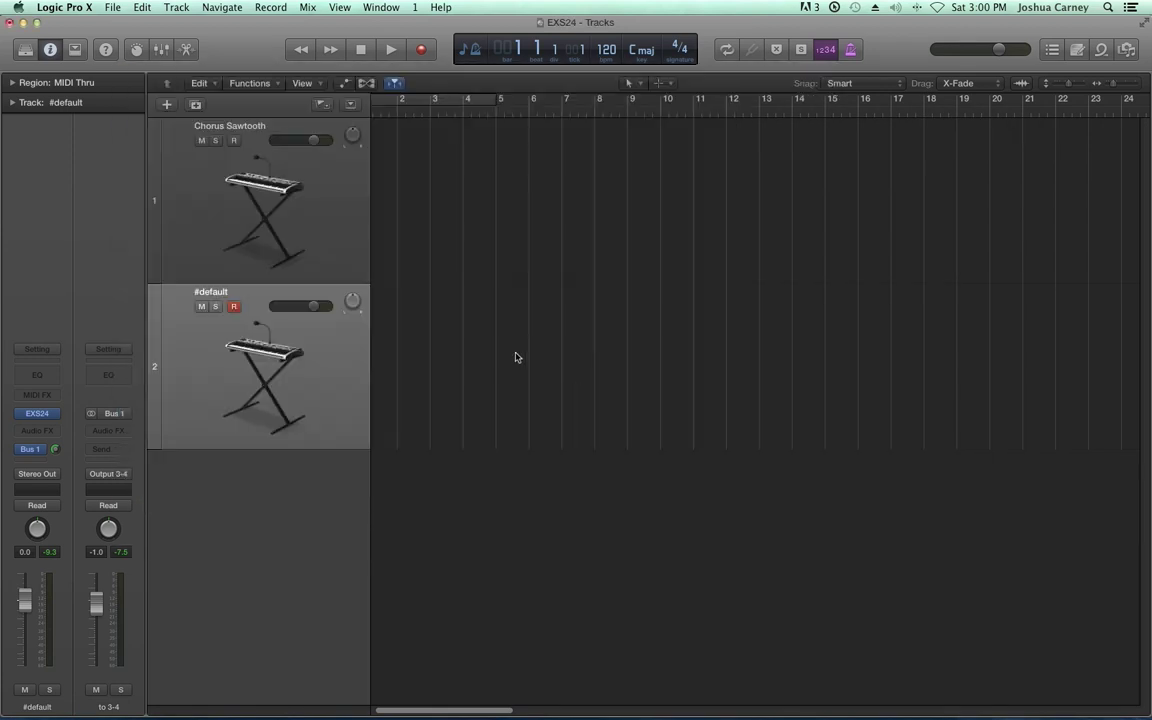
# Step: Save the project and reduce the height of both instrument tracks
pyautogui.press('super+s')
pyautogui.moveTo(161, 283); pyautogui.dragTo(156, 218)
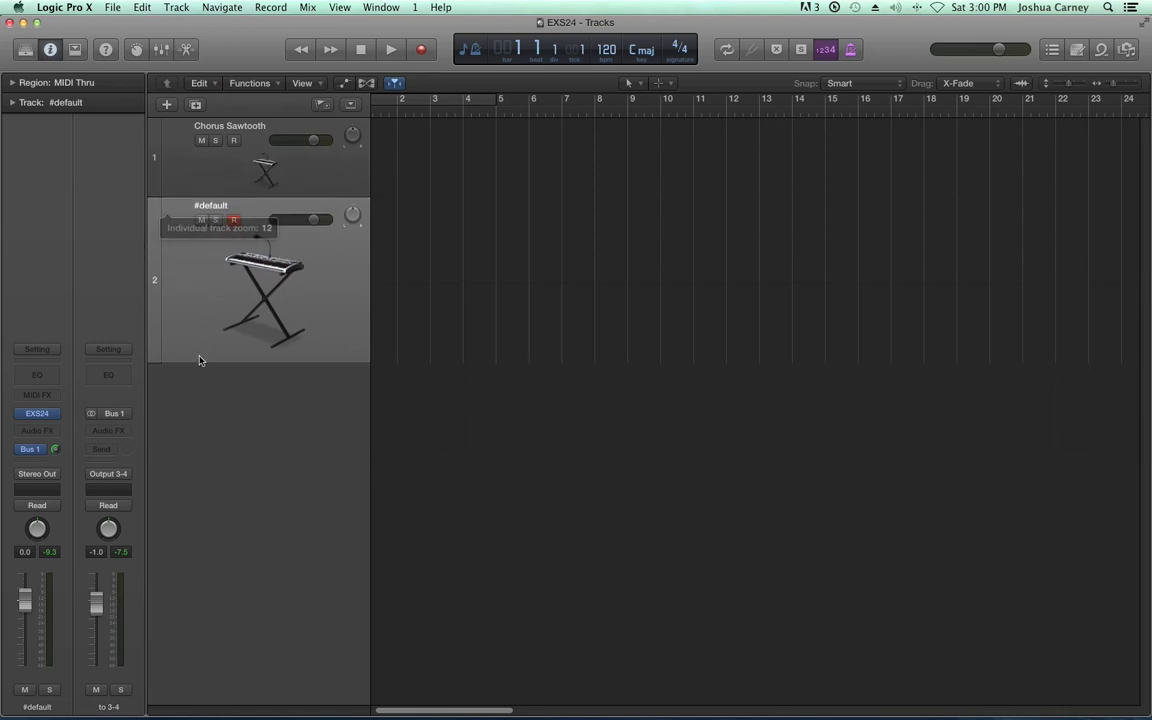
pyautogui.moveTo(150, 324); pyautogui.dragTo(168, 267)
# Step: Rename the #default track as Trance Bass
pyautogui.doubleClick(210, 205)
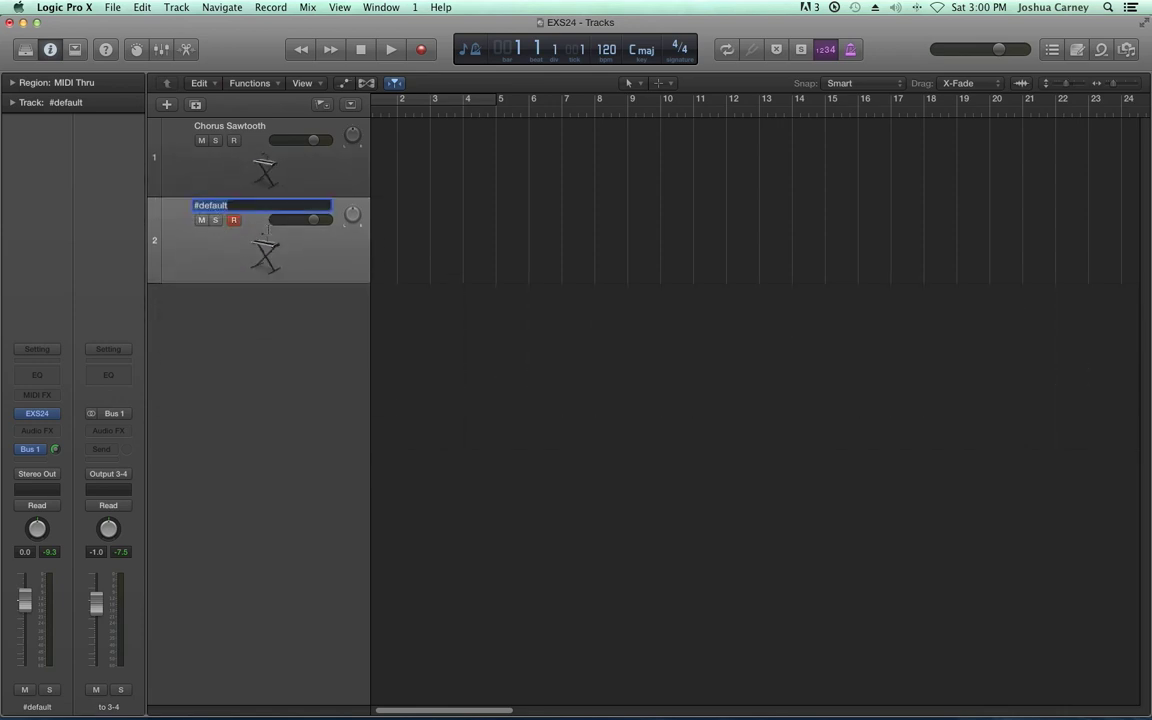
pyautogui.write('Trance Bass')
pyautogui.press('Return')
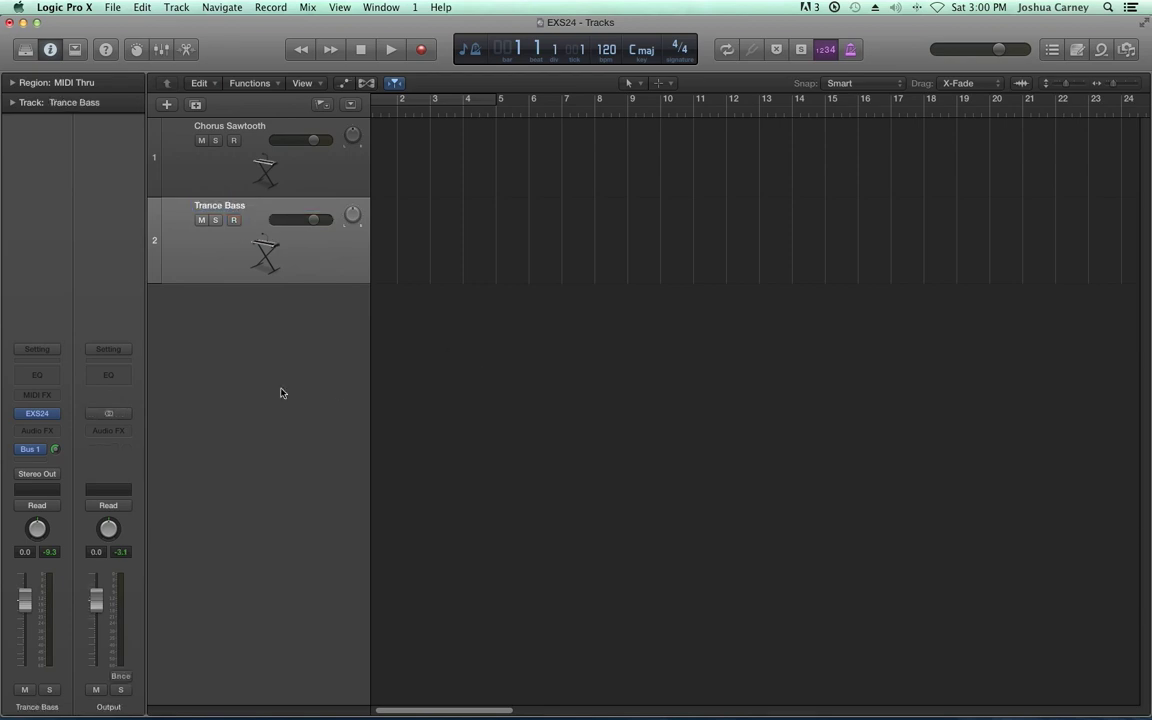
# Step: Add a third software instrument track, load a stereo EXS24 sampler on it, and open the Instrument Editor
pyautogui.doubleClick(273, 430)
pyautogui.click(50, 420)
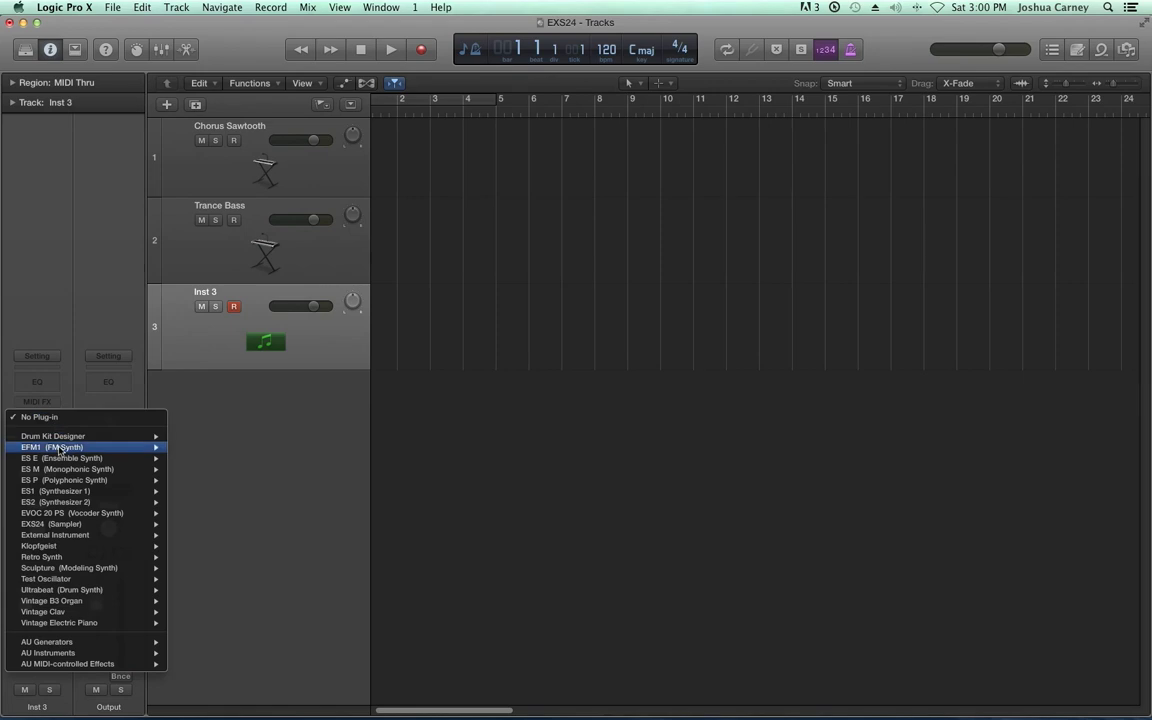
pyautogui.moveTo(64, 524)
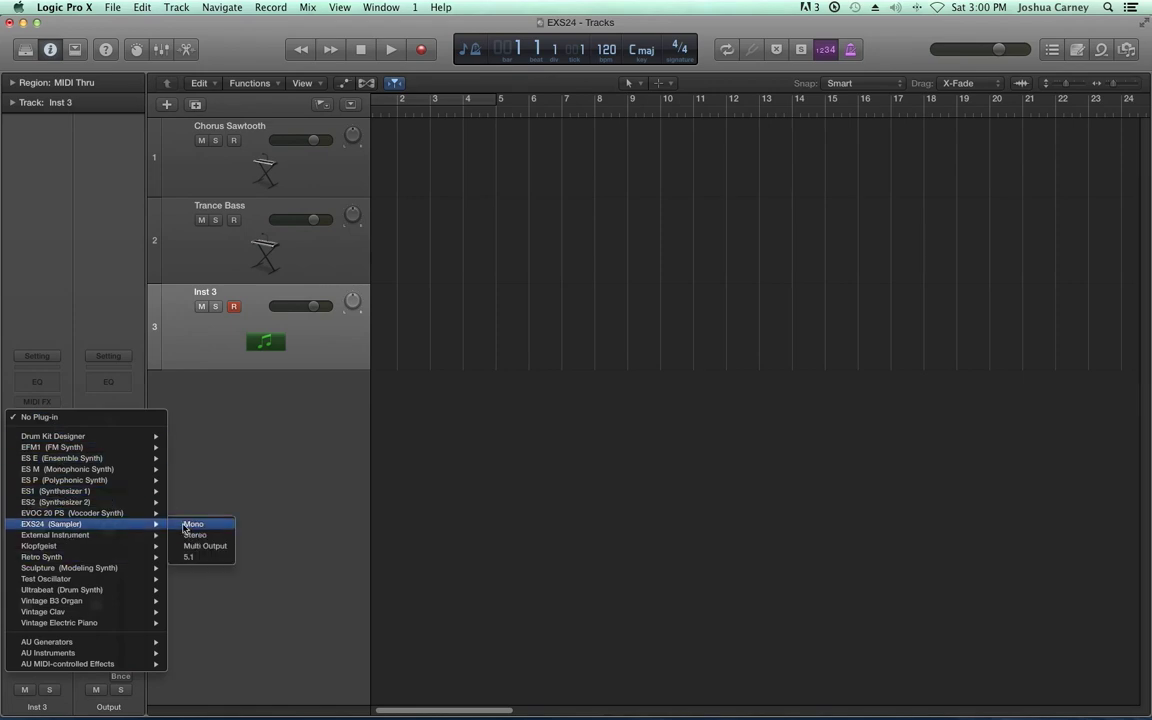
pyautogui.click(195, 536)
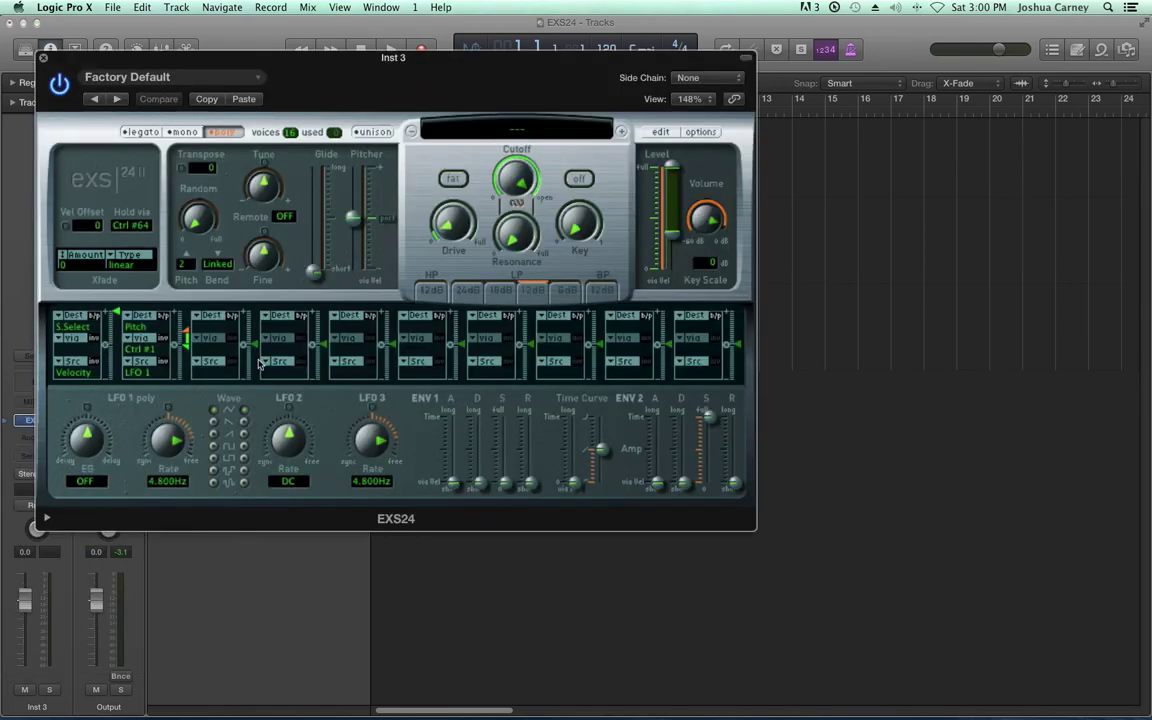
pyautogui.moveTo(479, 66); pyautogui.dragTo(699, 74)
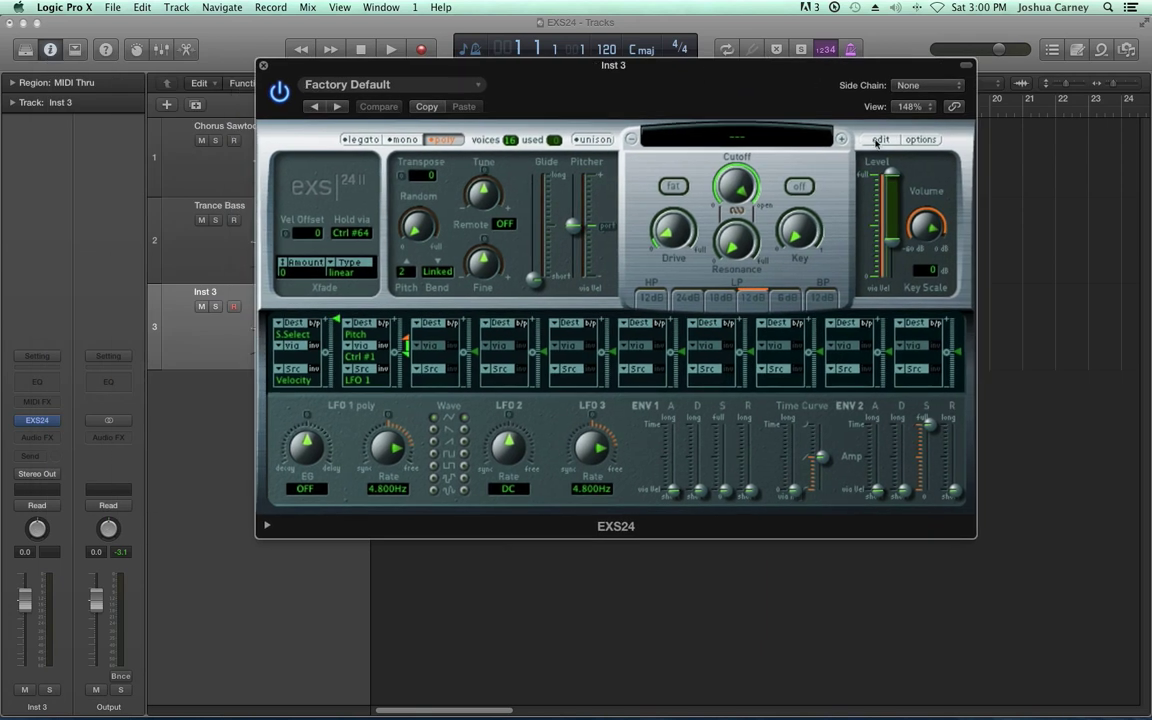
pyautogui.click(877, 141)
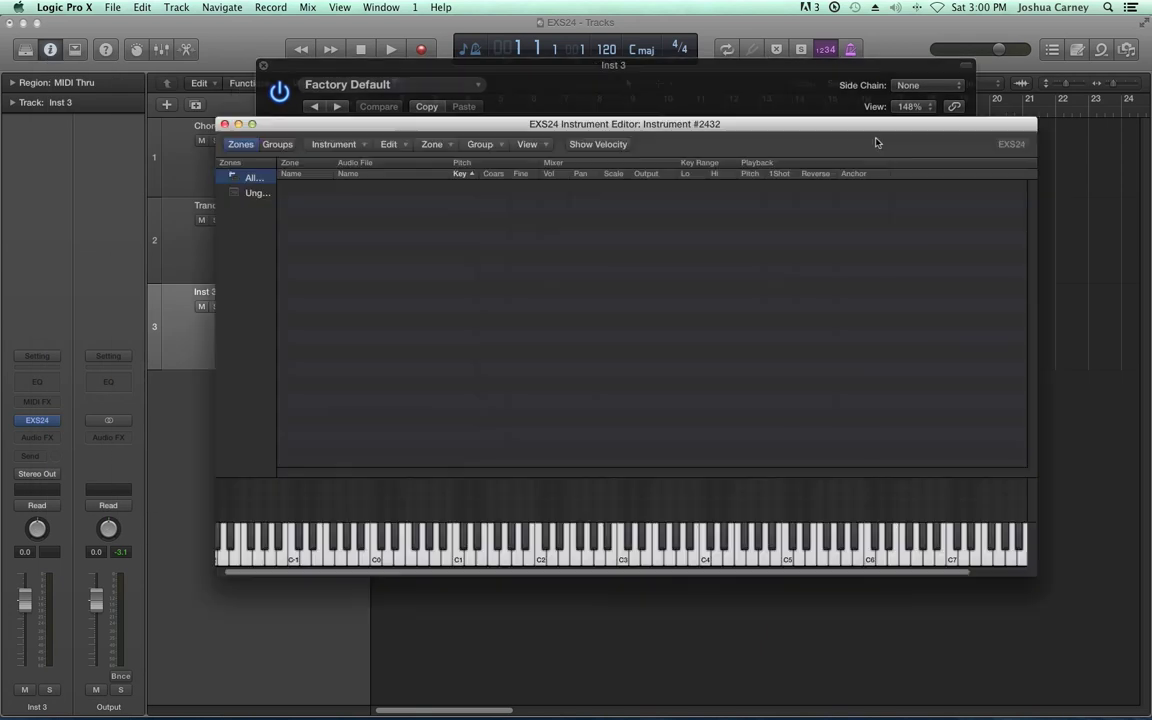
# Step: Start loading multiple samples and browse to MEDIA HD, AUDIO, zzz Sample Library, Synths, Buzzy Strings
pyautogui.click(436, 145)
pyautogui.click(476, 172)
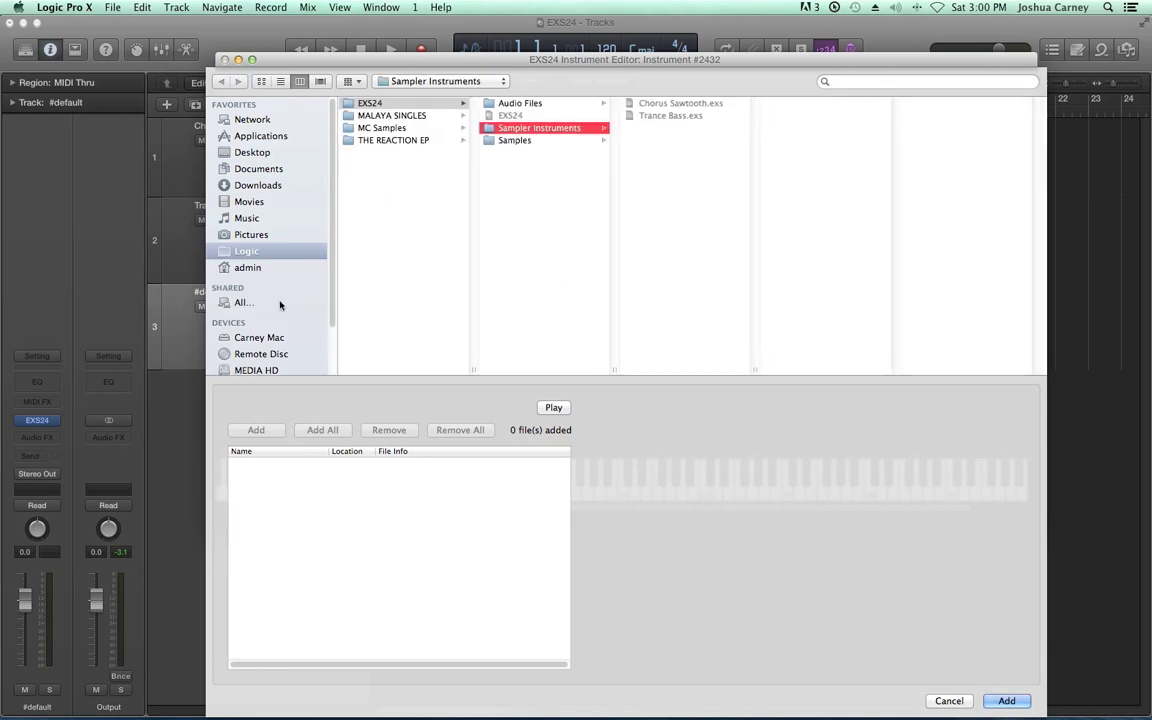
pyautogui.click(258, 367)
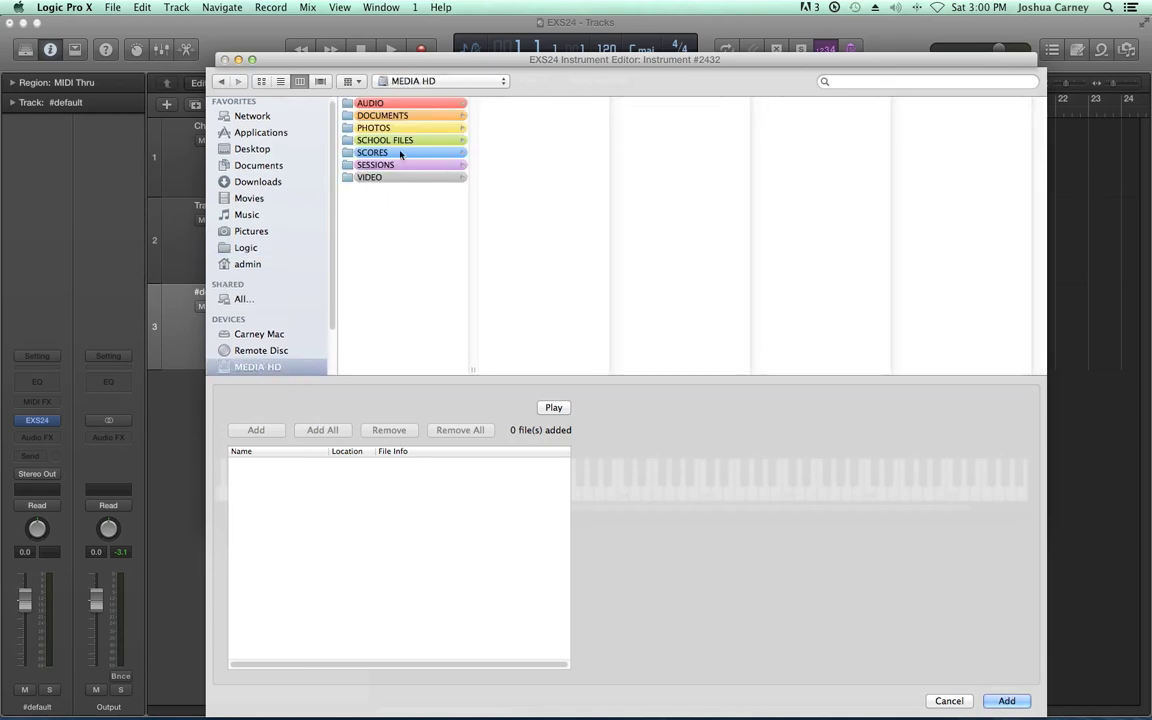
pyautogui.click(395, 104)
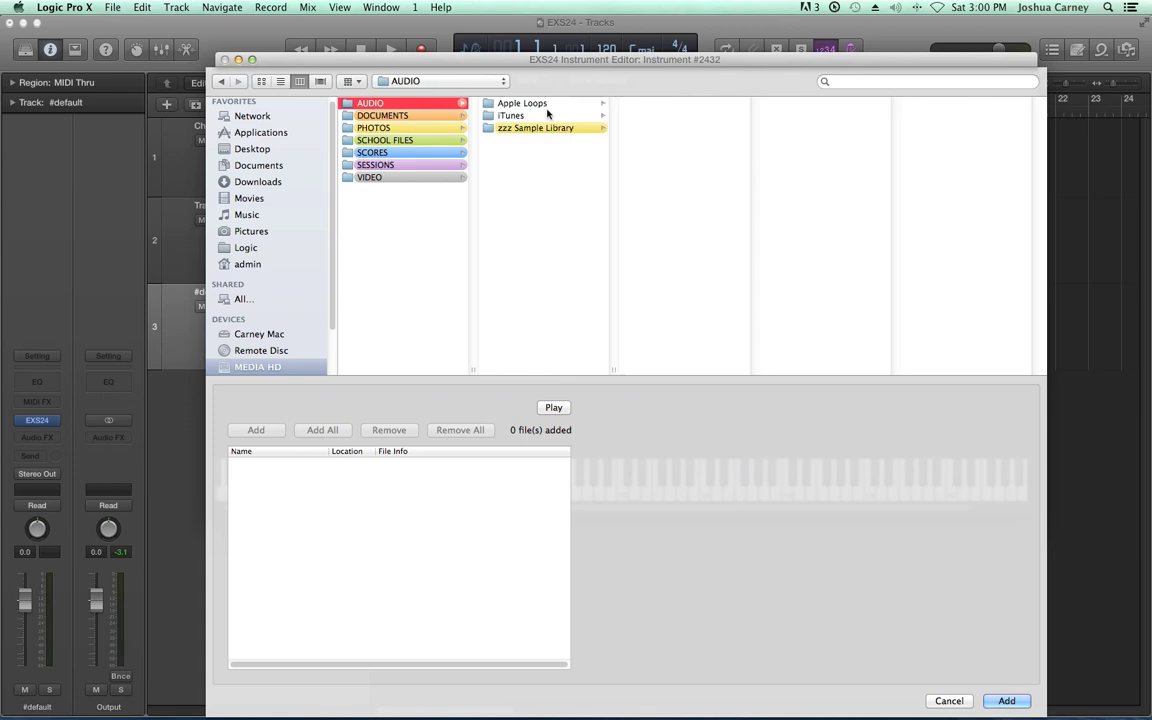
pyautogui.click(539, 128)
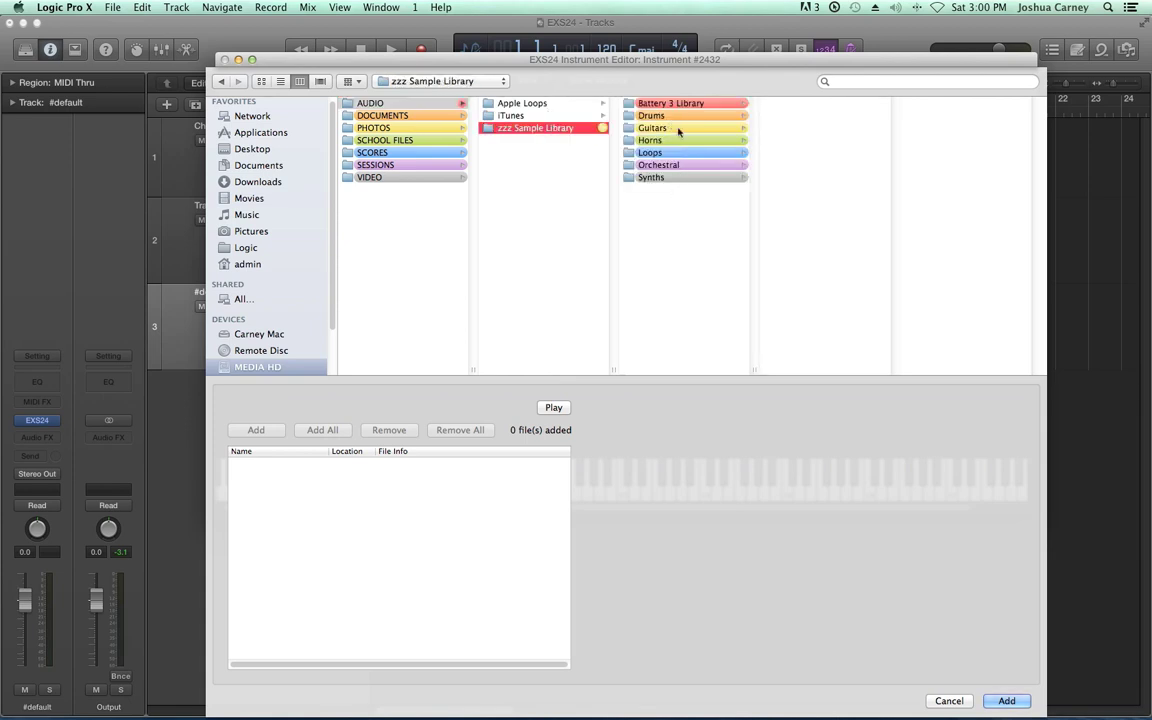
pyautogui.click(672, 178)
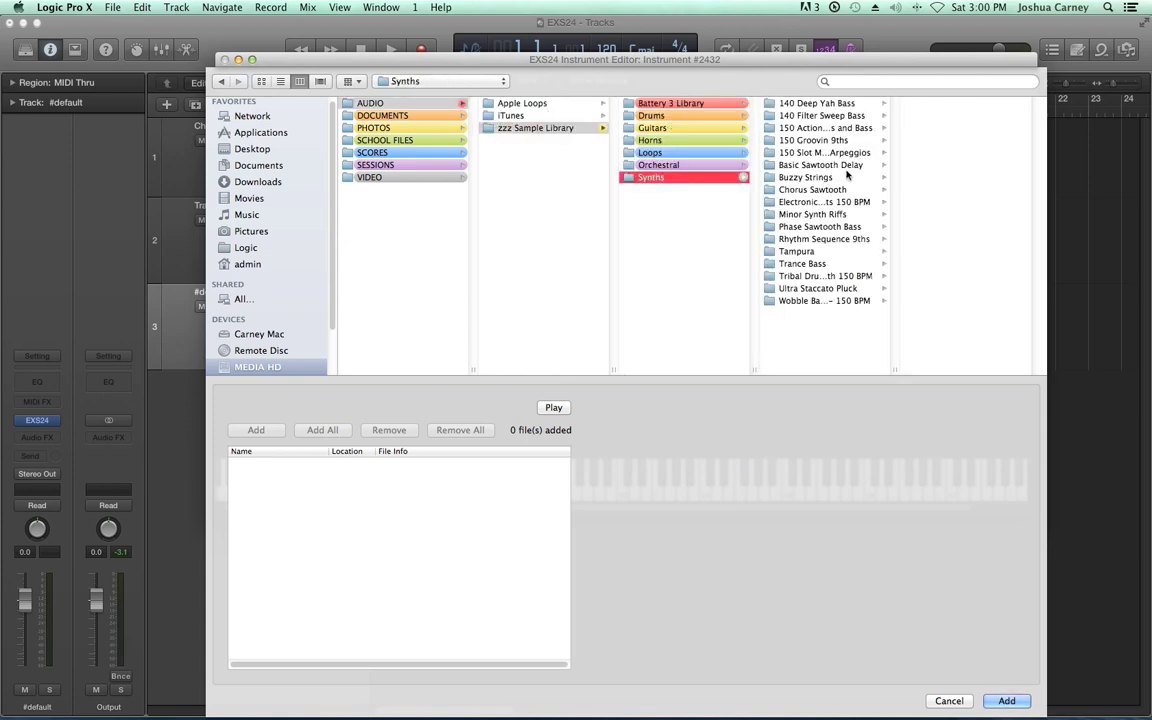
pyautogui.click(810, 178)
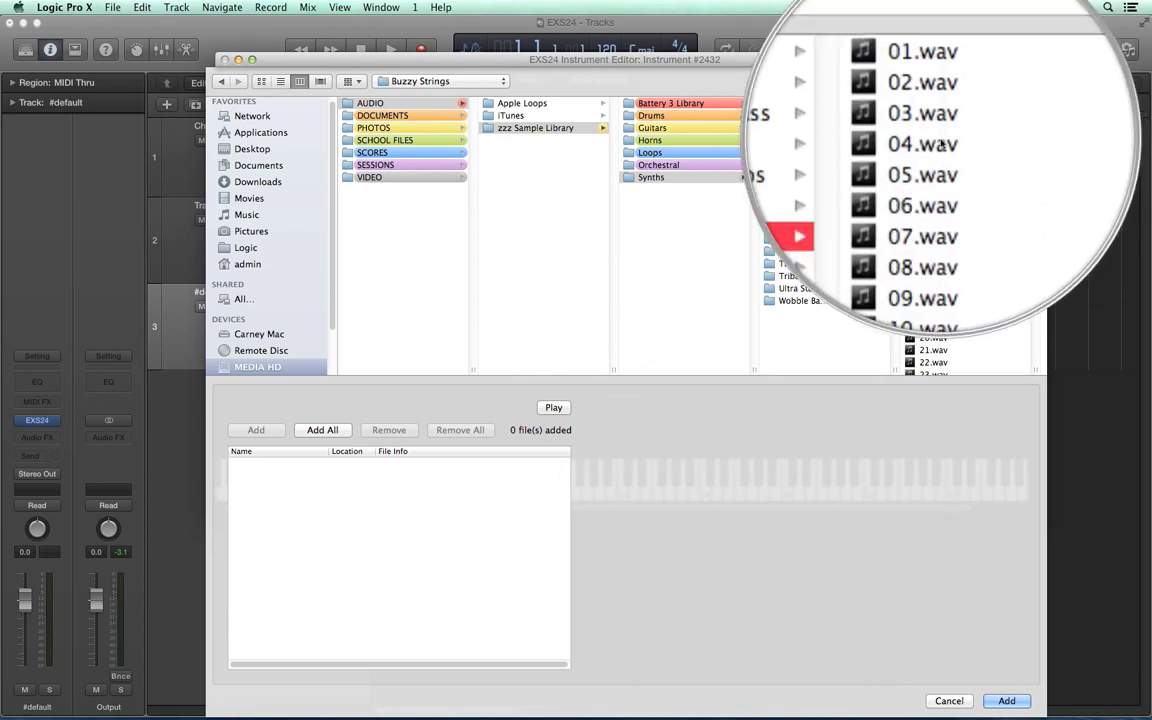
# Step: Add all Buzzy Strings WAV files and map them as contiguous zones, 1 note wide, starting at C1
pyautogui.scroll(-10, 947, 108)
pyautogui.click(932, 147)
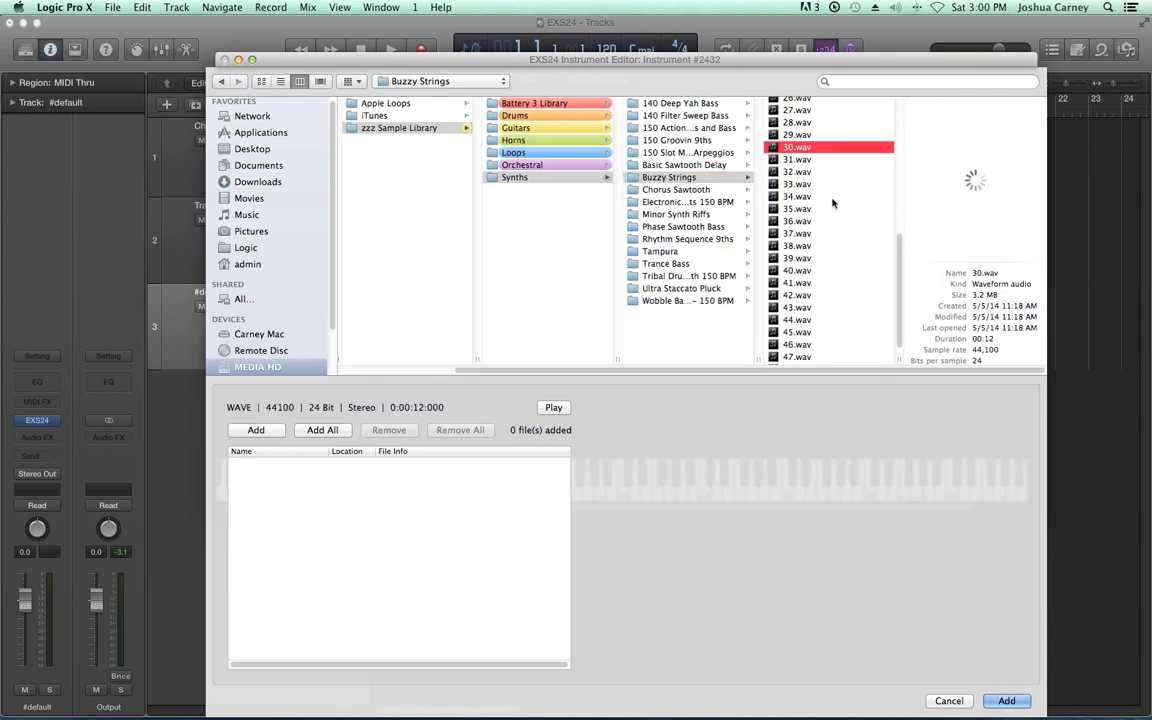
pyautogui.scroll(4, 830, 208)
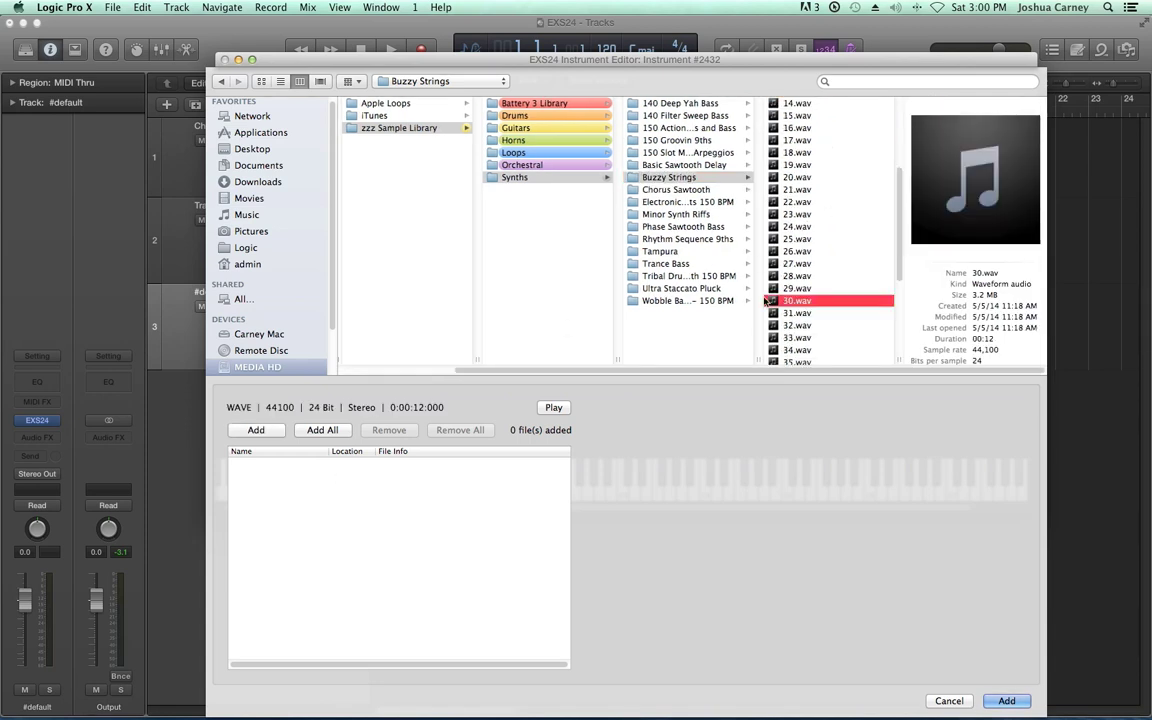
pyautogui.click(328, 431)
pyautogui.click(1006, 700)
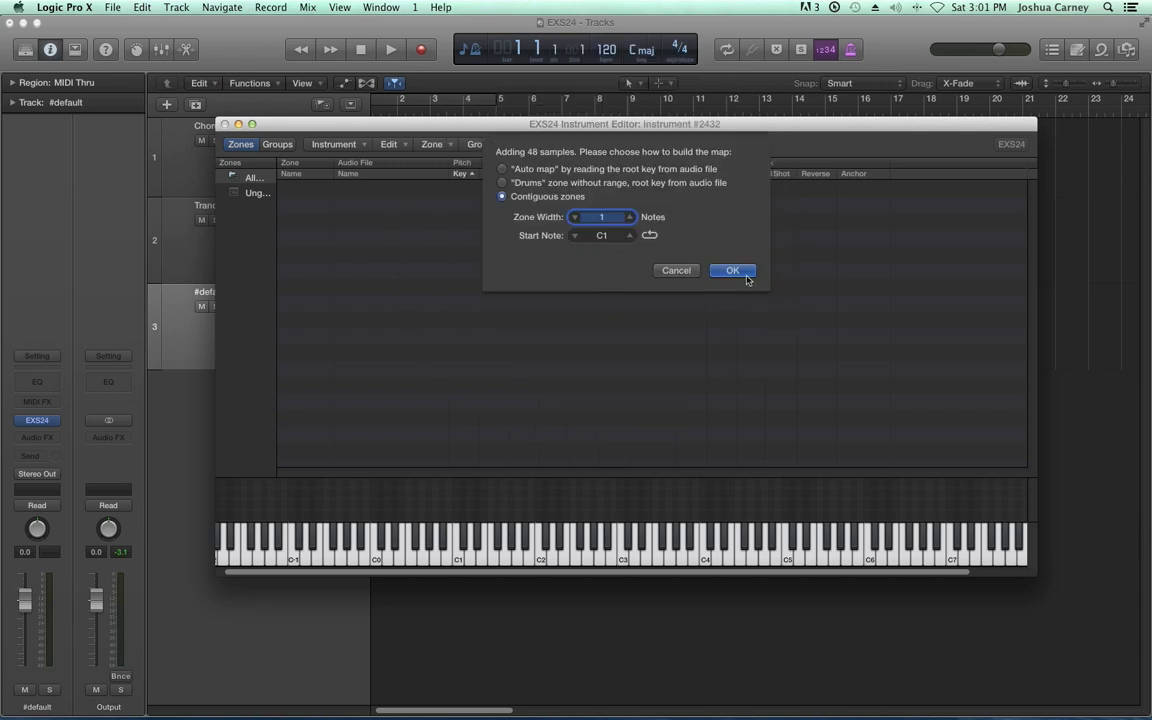
pyautogui.press('Return')
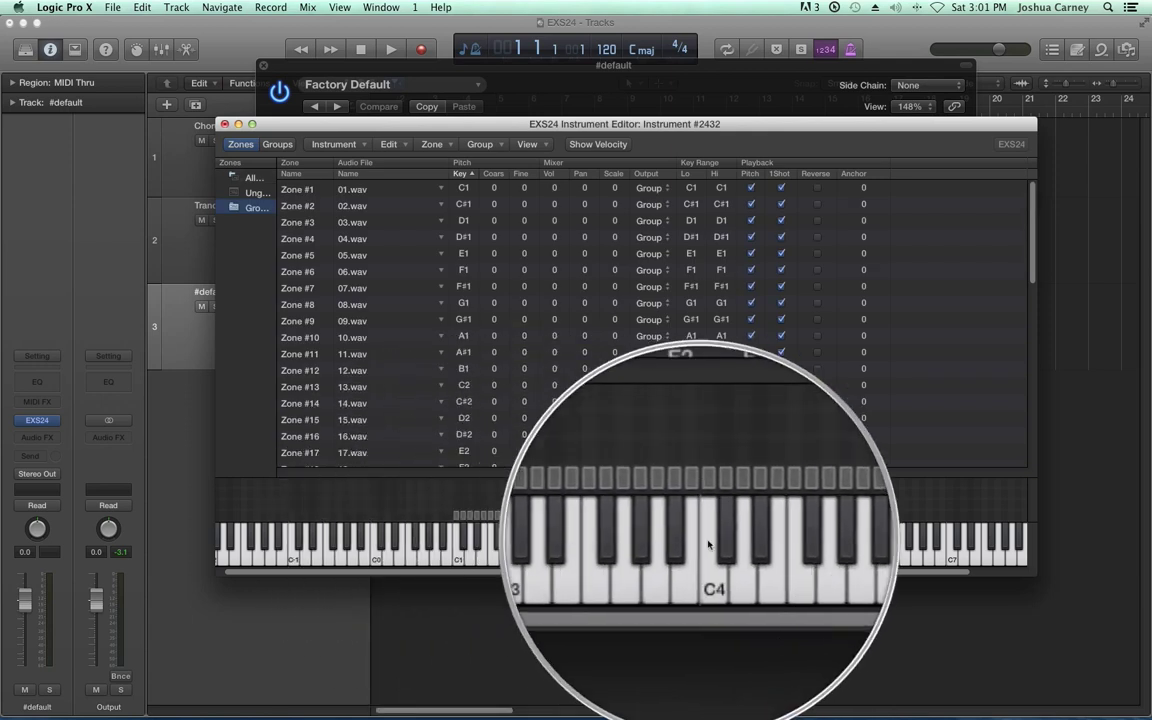
# Step: Extend the first zone's key range down to C-2 and the last zone's key range up to G8
pyautogui.click(796, 498)
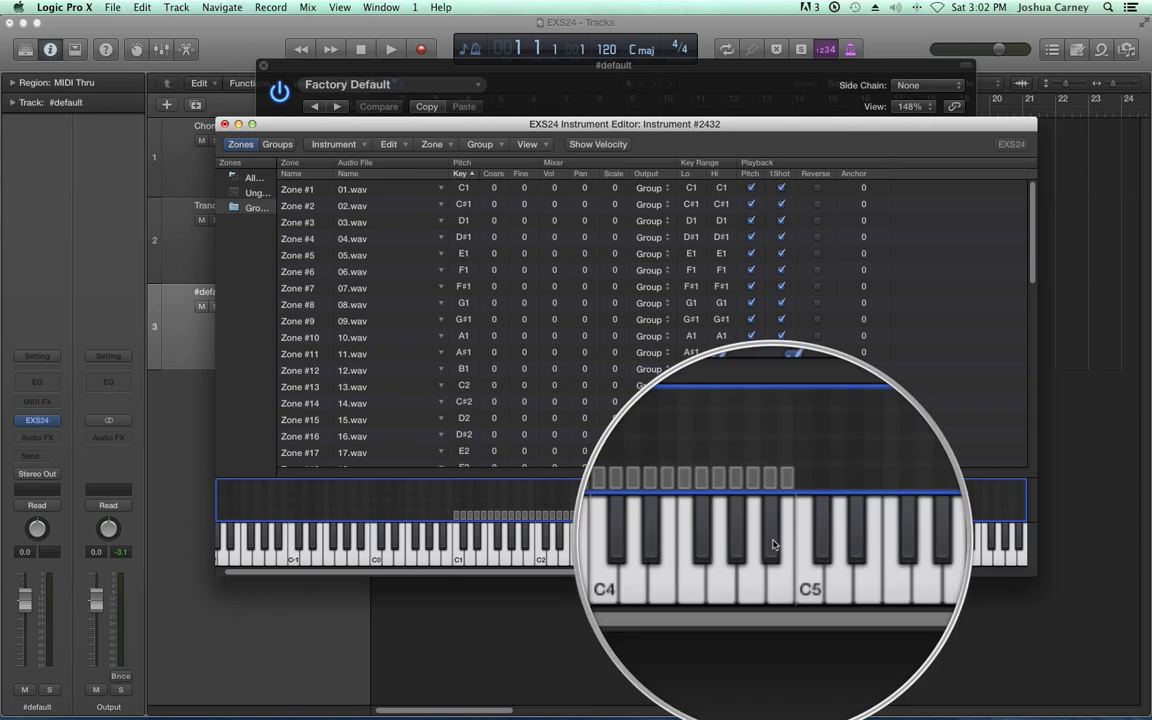
pyautogui.moveTo(455, 516); pyautogui.dragTo(217, 516)
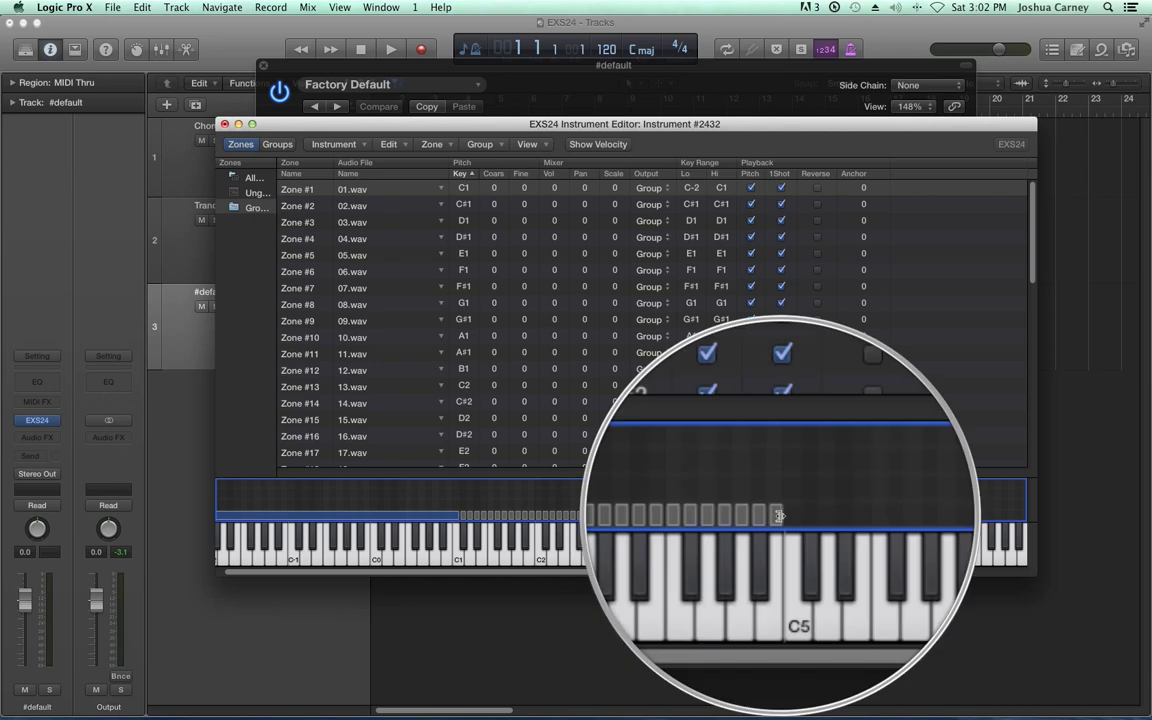
pyautogui.moveTo(779, 516); pyautogui.dragTo(1079, 543)
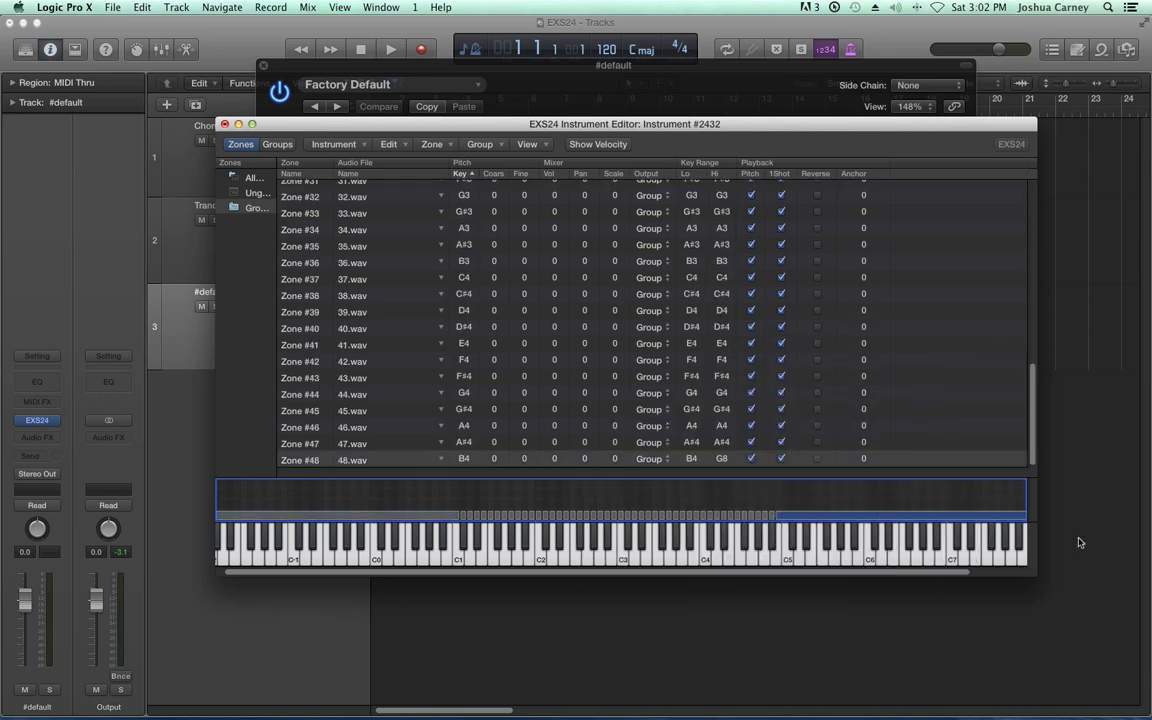
pyautogui.click(494, 497)
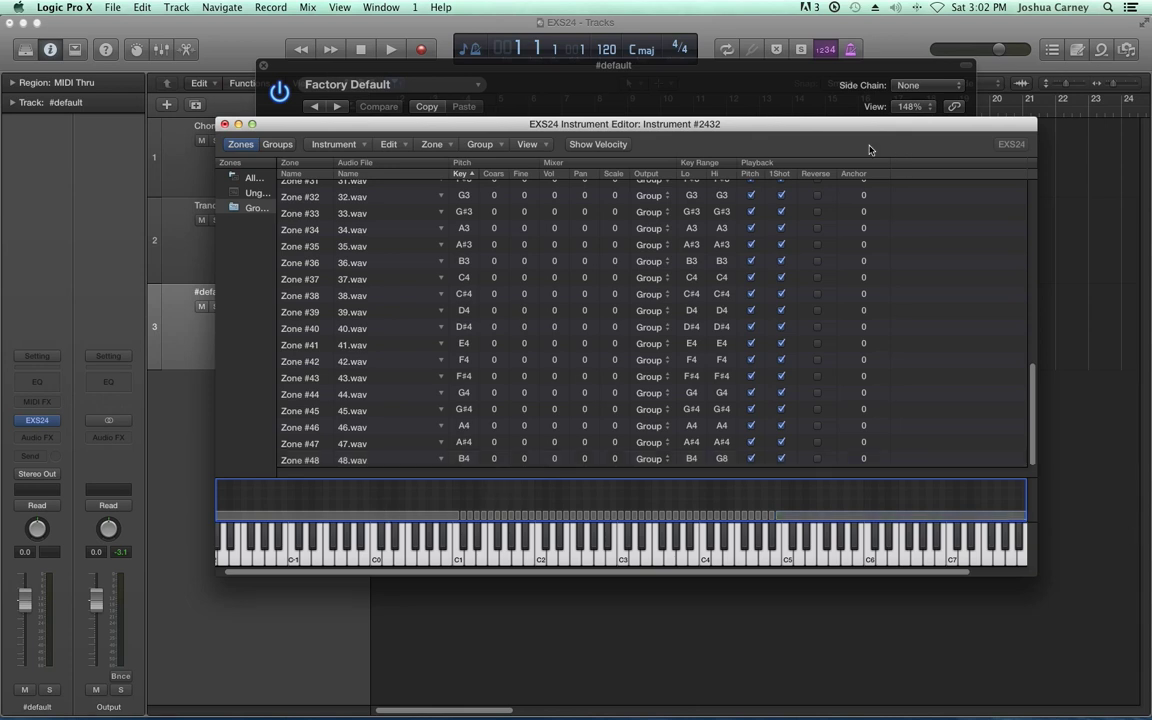
# Step: Enlarge the Instrument Editor and audition the A3 zone with Musical Typing
pyautogui.moveTo(776, 115); pyautogui.dragTo(776, 48)
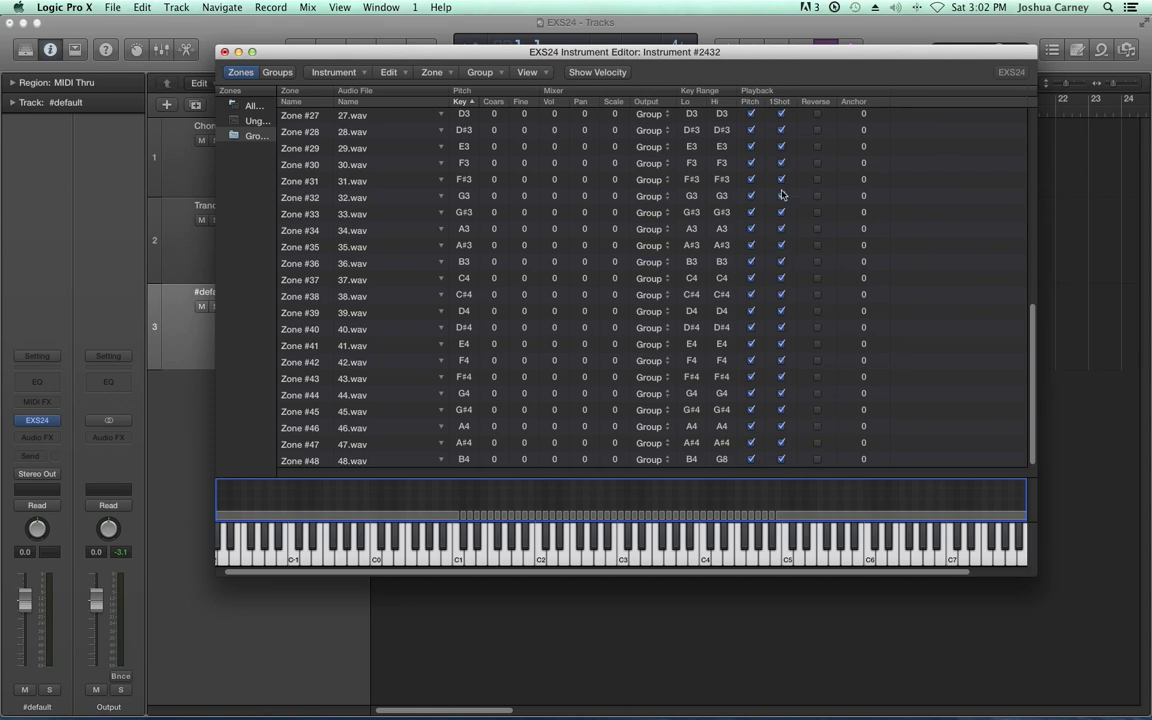
pyautogui.press('super+k')
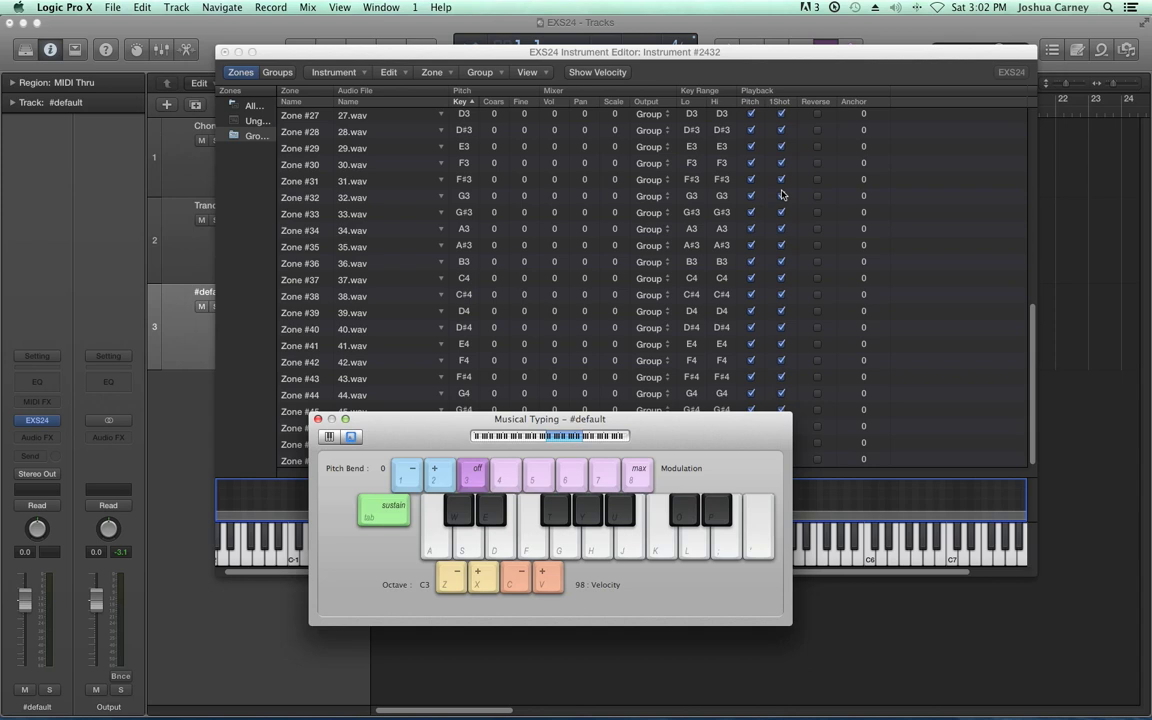
pyautogui.press('h')
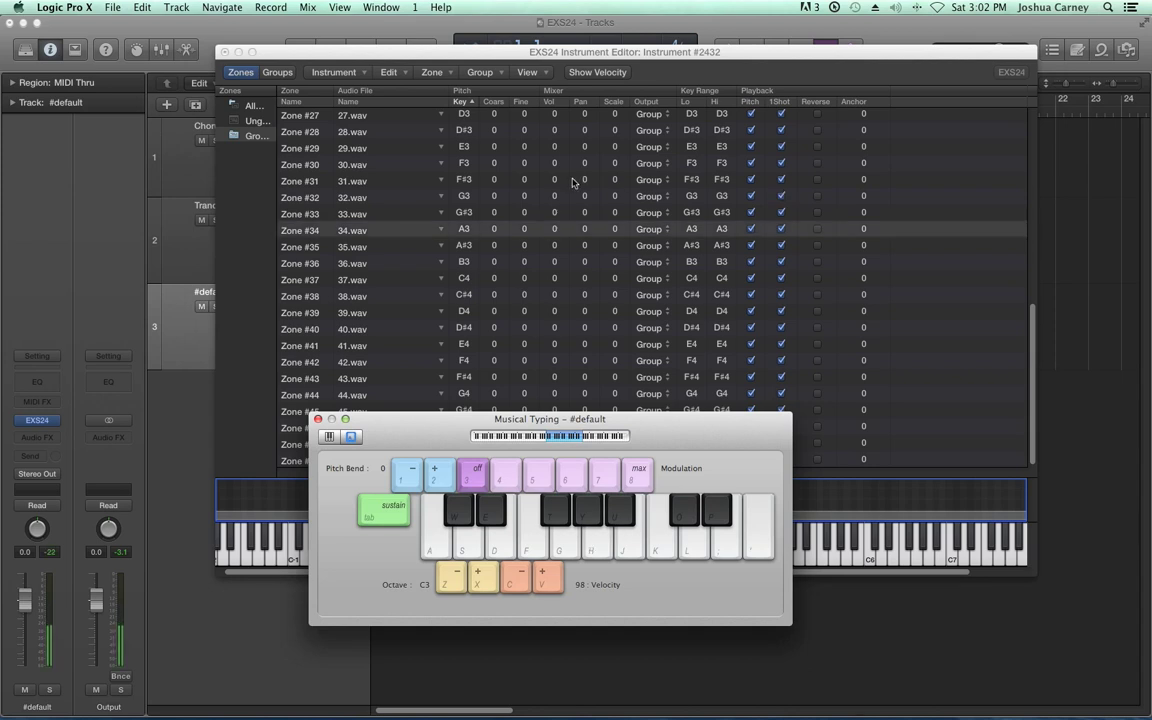
# Step: Add a Bus 1 send to the track and raise its level, audition G3, and close Musical Typing
pyautogui.click(33, 456)
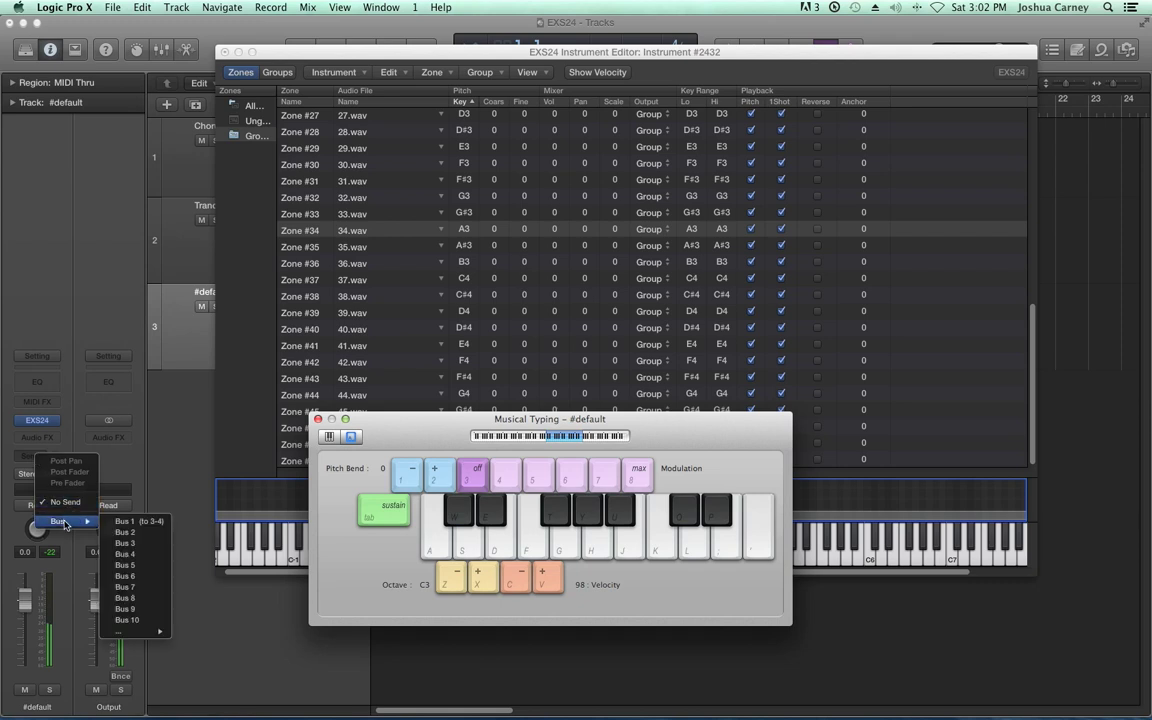
pyautogui.click(174, 506)
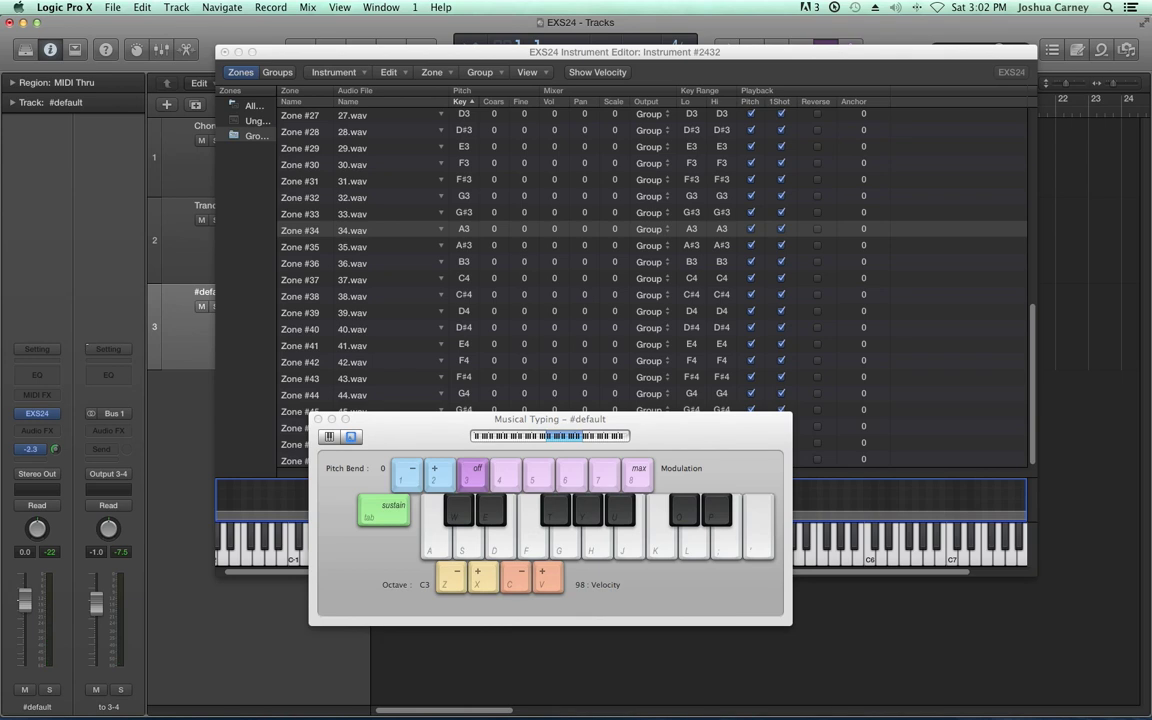
pyautogui.press('g')
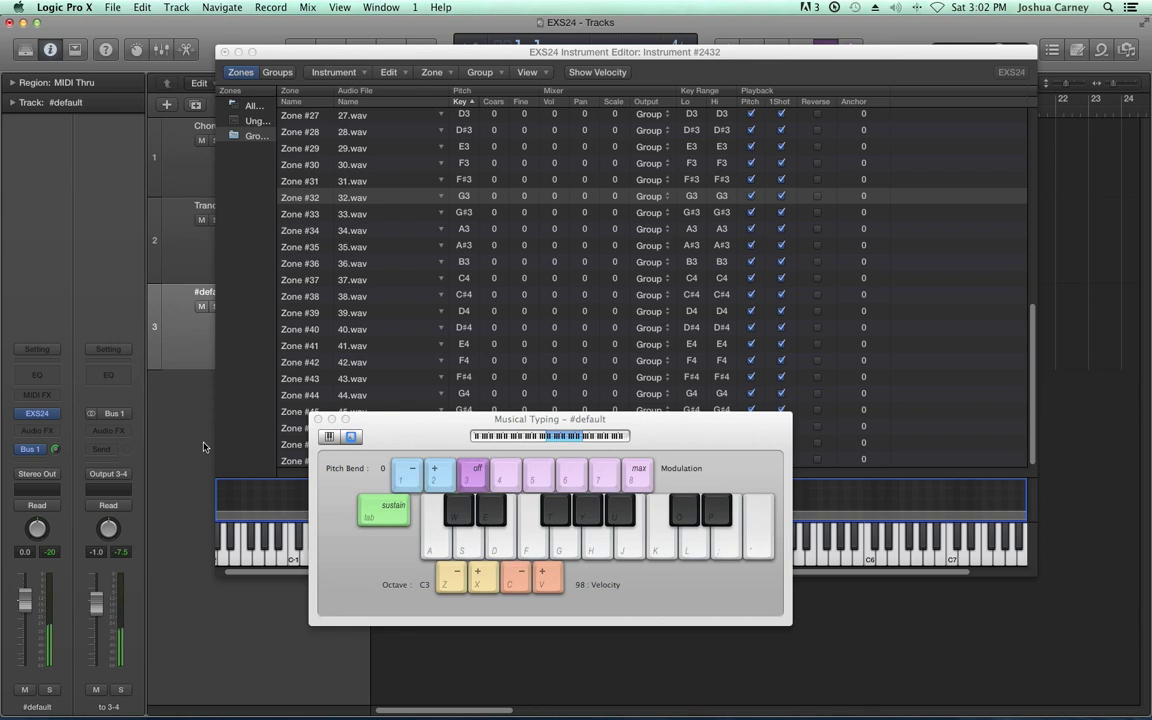
pyautogui.click(318, 420)
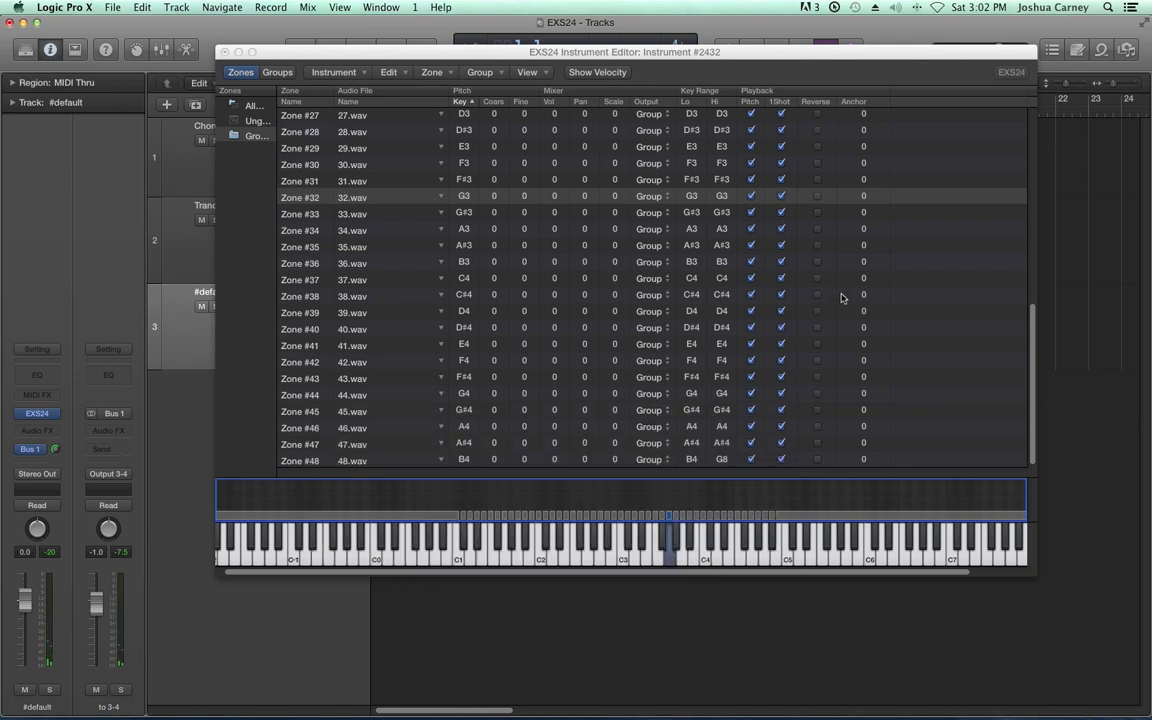
# Step: Select all zones in the Instrument Editor and turn off 1Shot playback for them
pyautogui.click(933, 198)
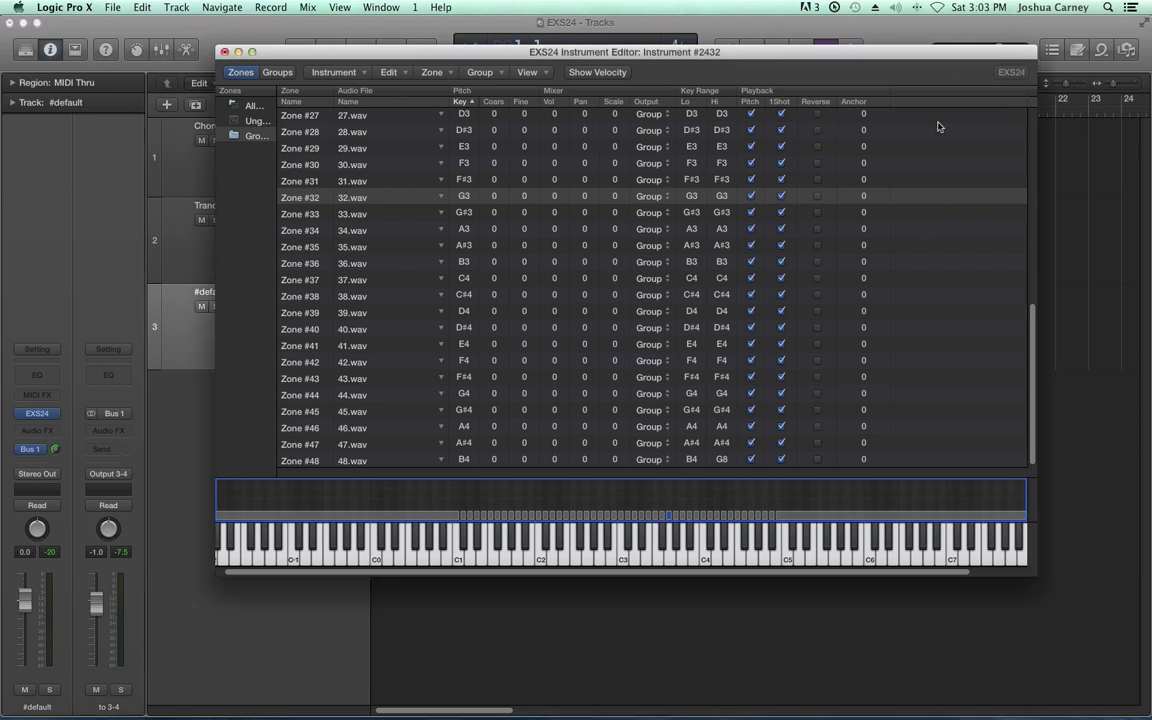
pyautogui.scroll(10, 786, 280)
pyautogui.press('super+a')
pyautogui.click(782, 117)
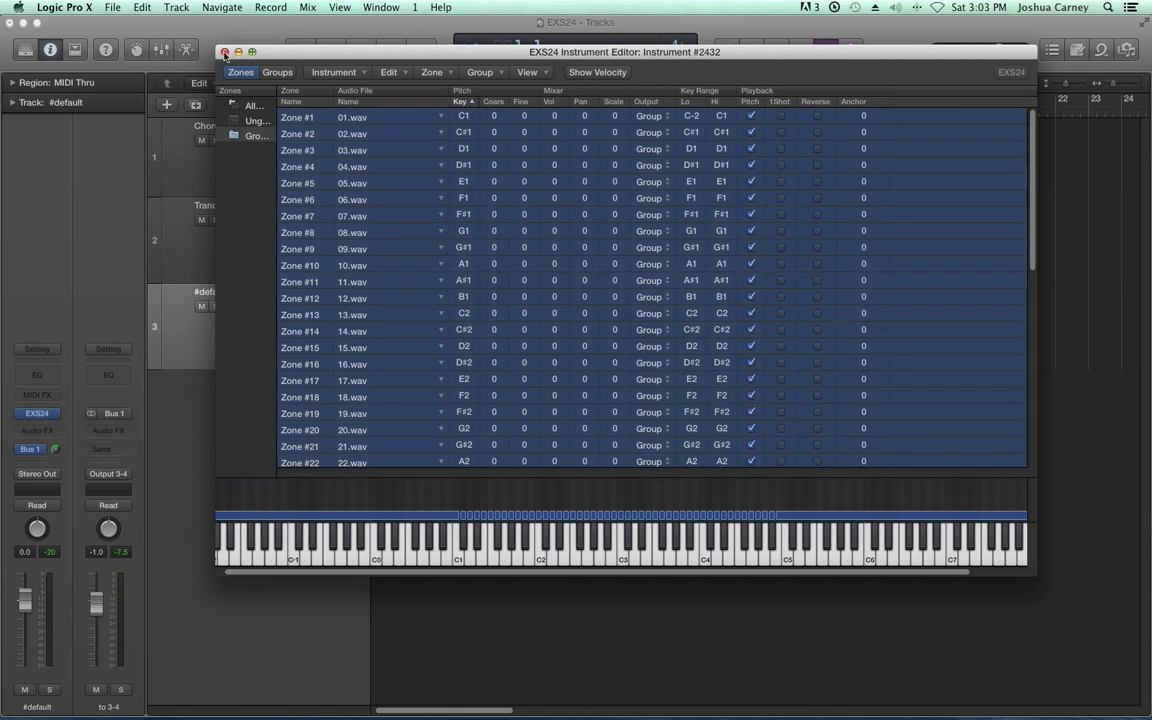
# Step: Close the Instrument Editor and save the instrument as Buzzy Strings in Sampler Instruments
pyautogui.click(224, 52)
pyautogui.click(736, 127)
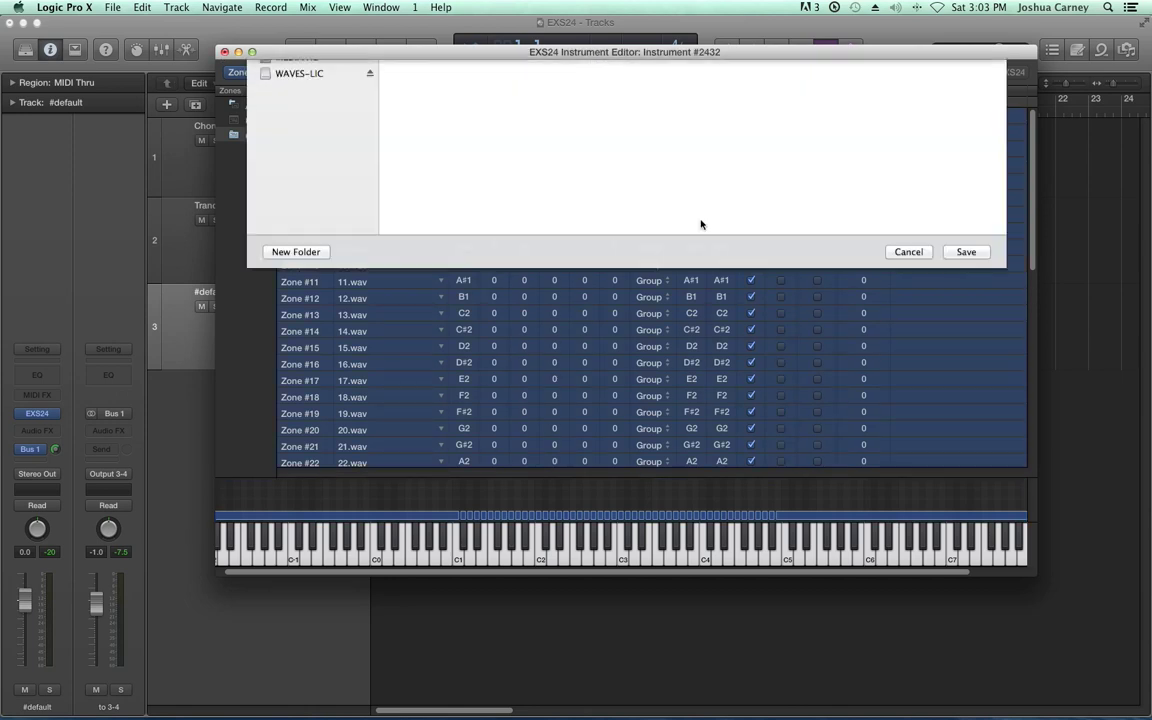
pyautogui.write('By')
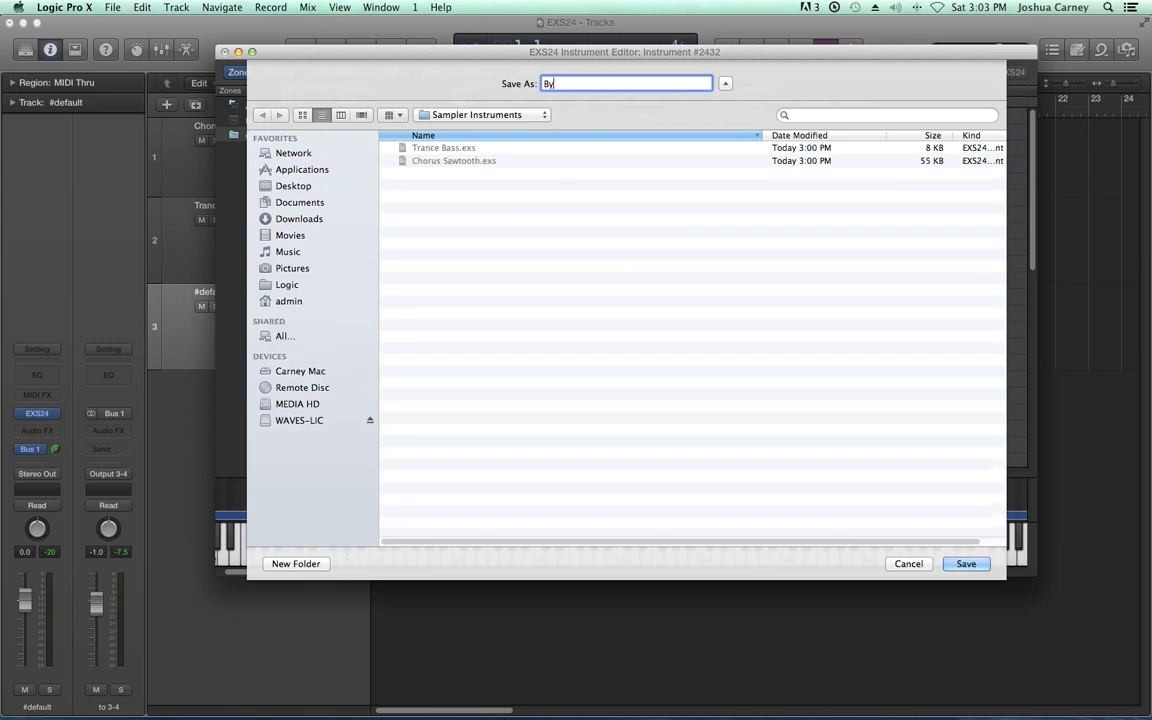
pyautogui.write('zzy Strings')
pyautogui.press('Return')
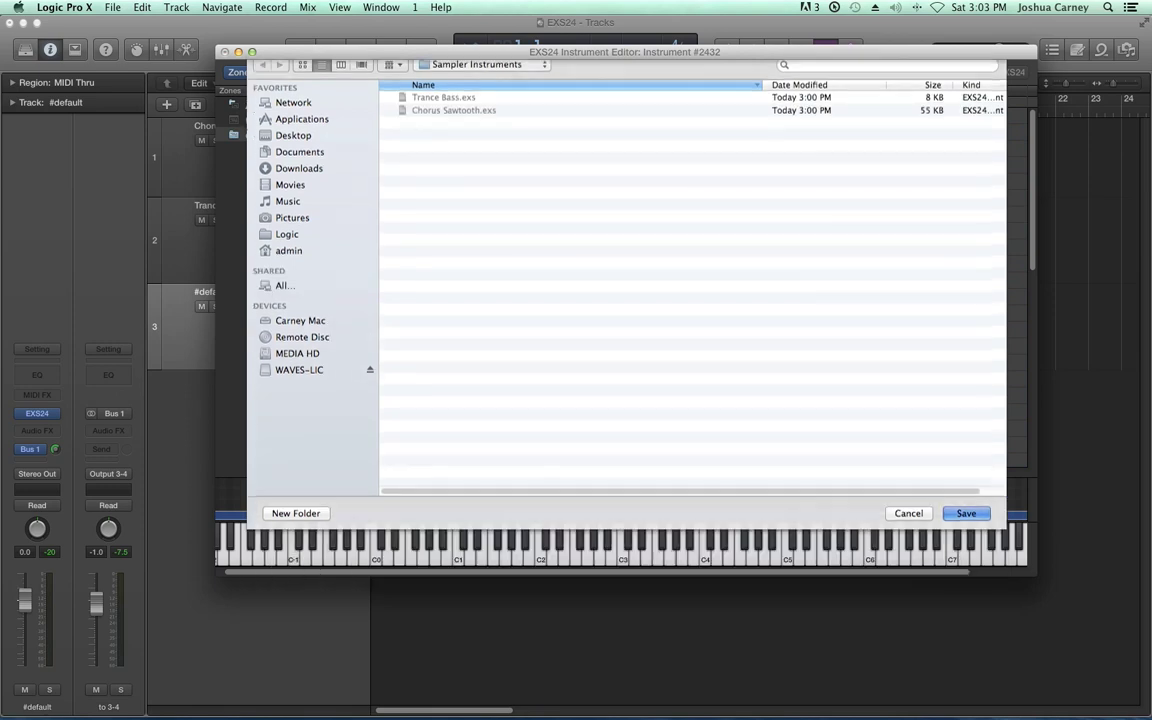
pyautogui.press('super+w')
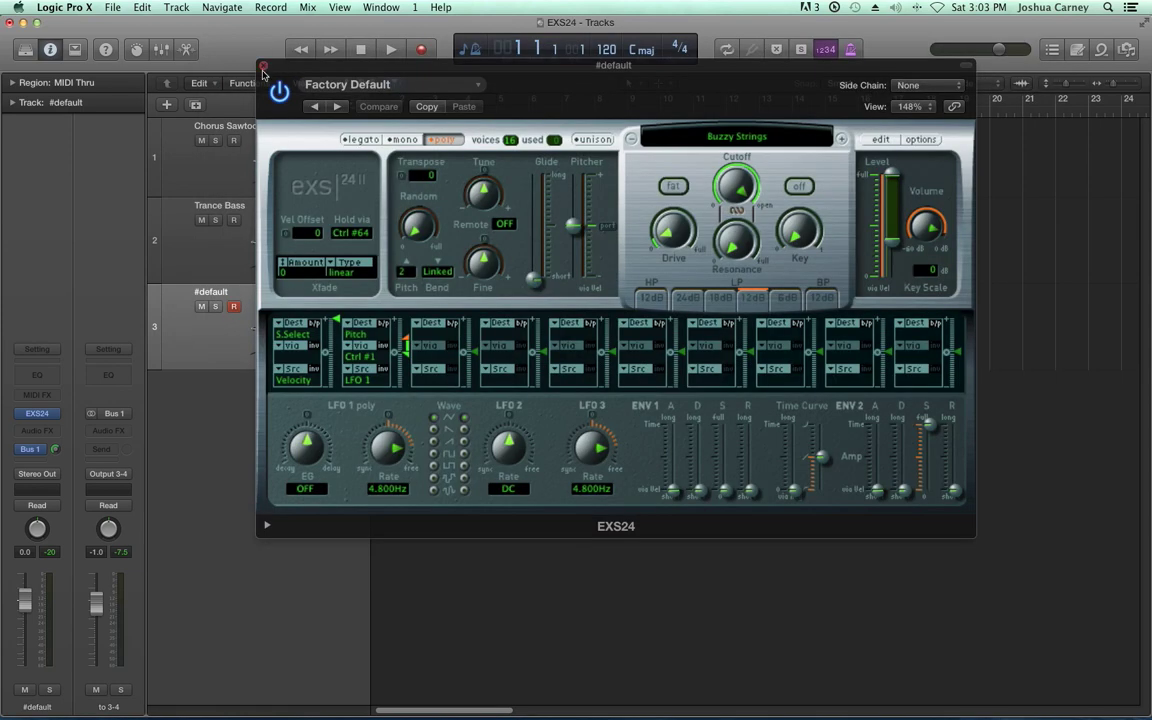
# Step: Close the EXS24 window and rename the #default track as Buzzy Strings
pyautogui.click(264, 67)
pyautogui.doubleClick(215, 292)
pyautogui.write('Buzzy')
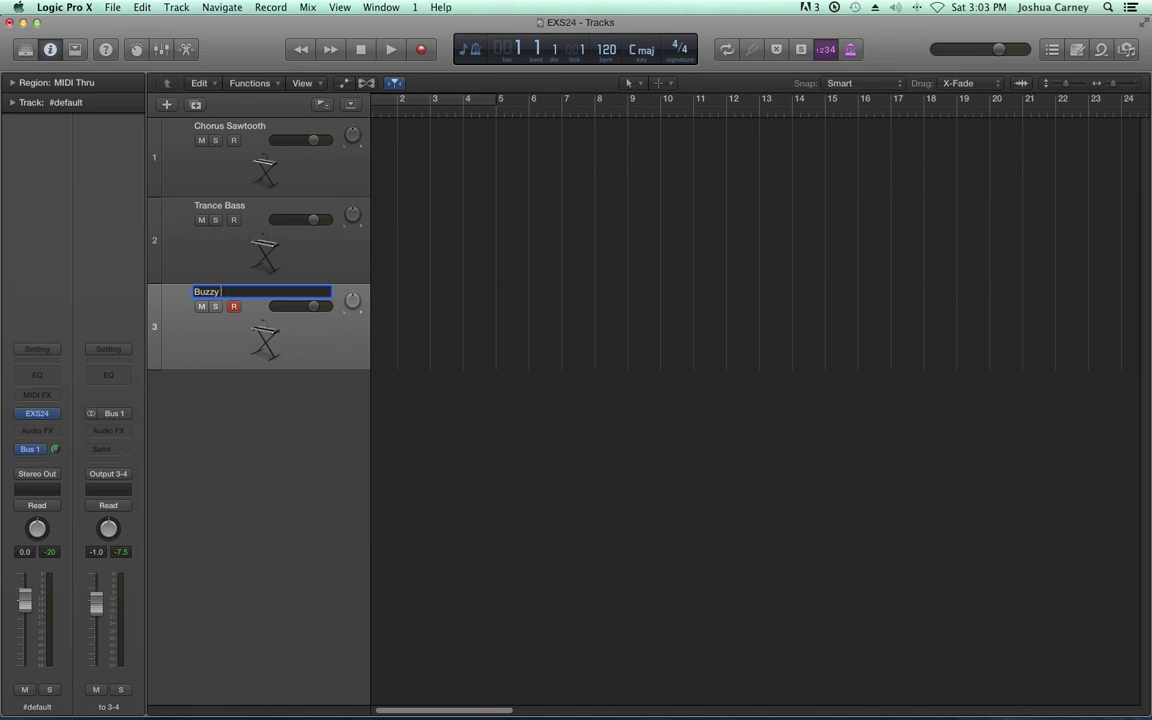
pyautogui.write(' Strings')
pyautogui.press('Return')
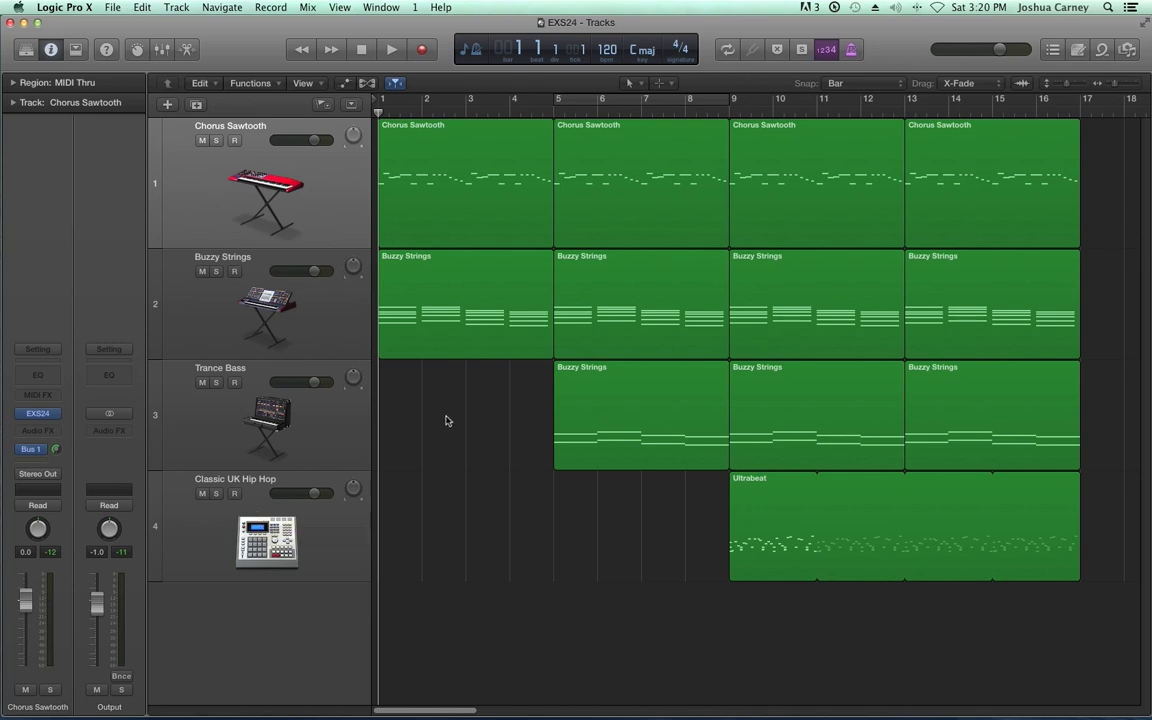
# Step: Play the four-track arrangement from bar 1 past bar 17 and stop playback
pyautogui.press('space')
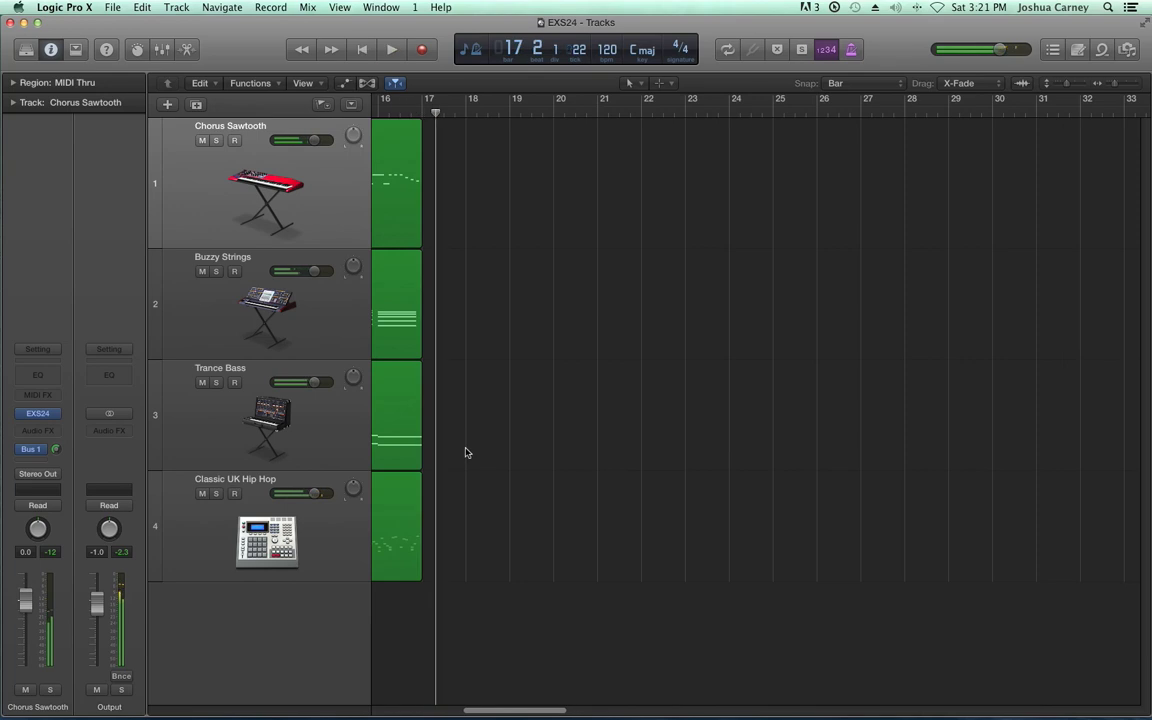
pyautogui.press('space')
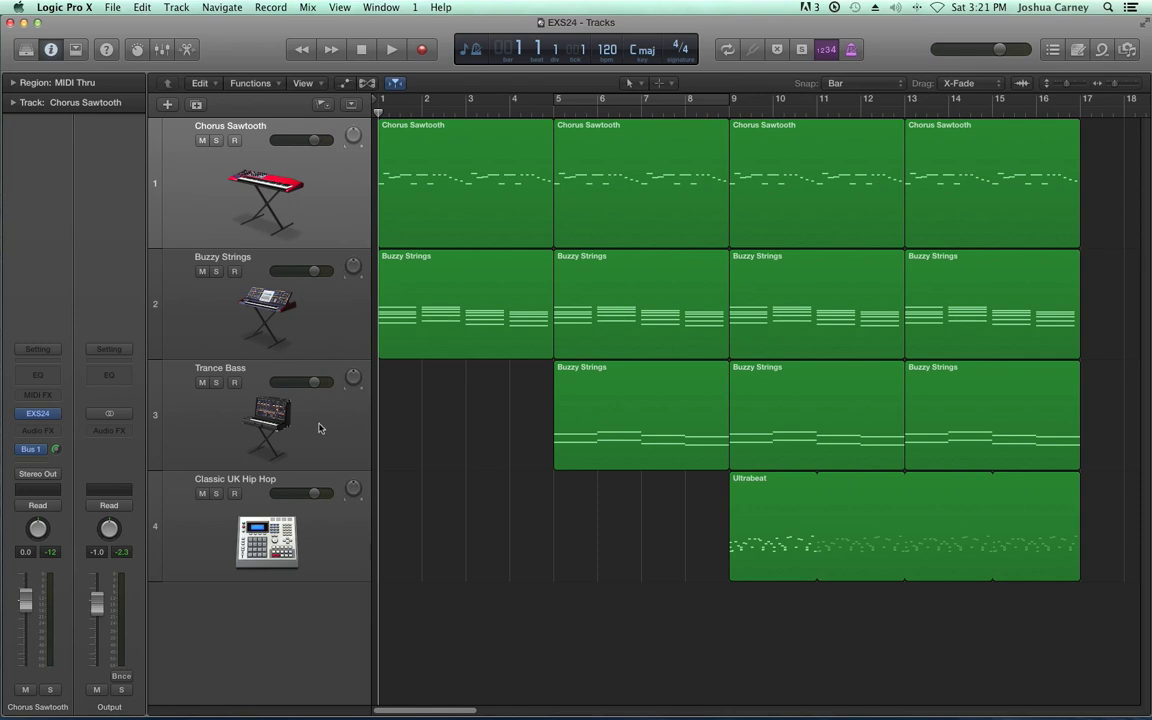
# Step: Turn on cycling for bars 5 to 9, solo the Chorus Sawtooth track, and audition it with its EXS24 open
pyautogui.click(647, 101)
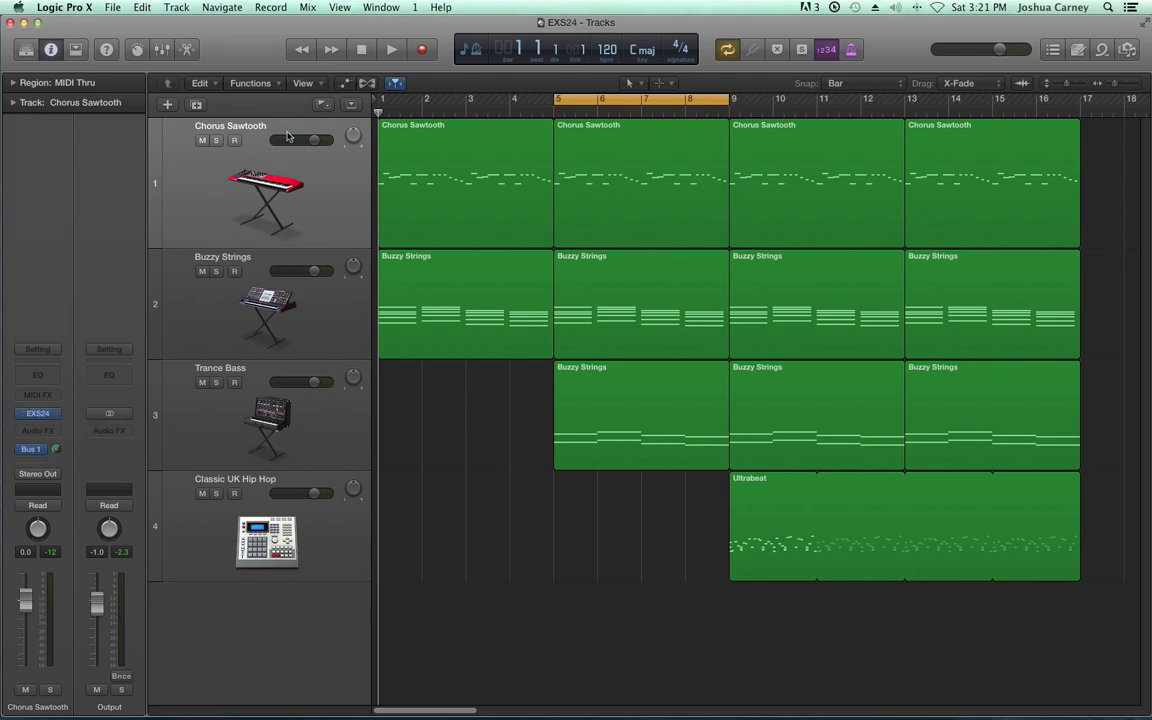
pyautogui.click(215, 141)
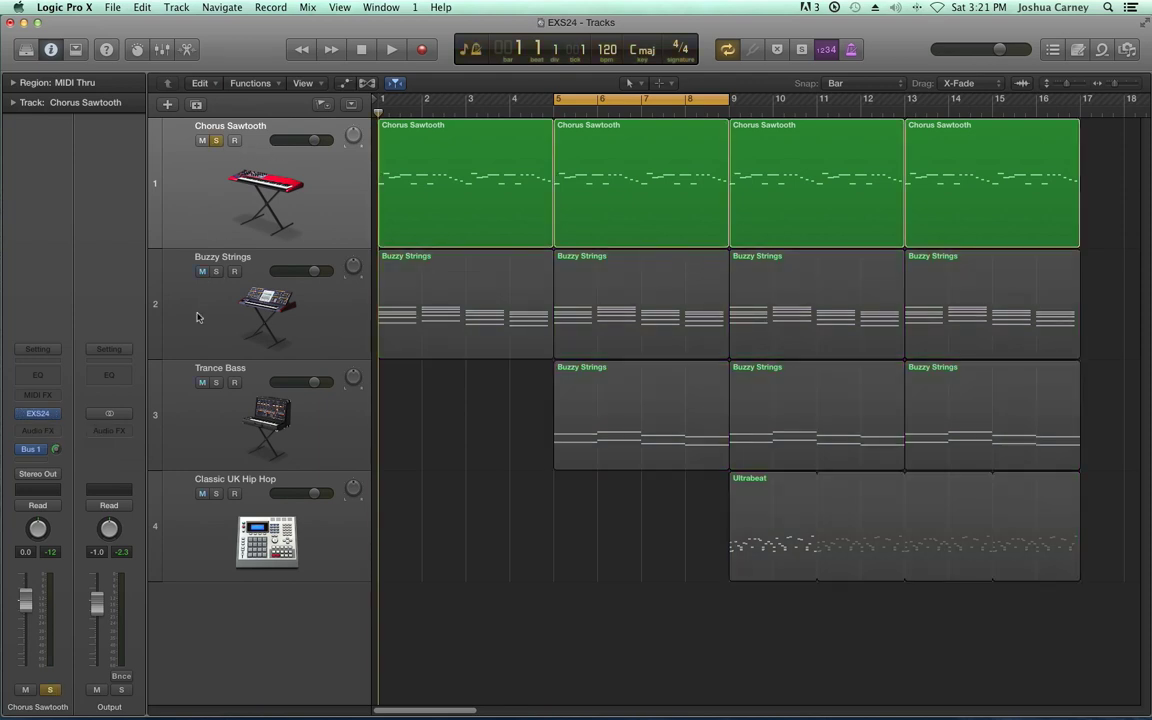
pyautogui.click(40, 414)
pyautogui.press('space')
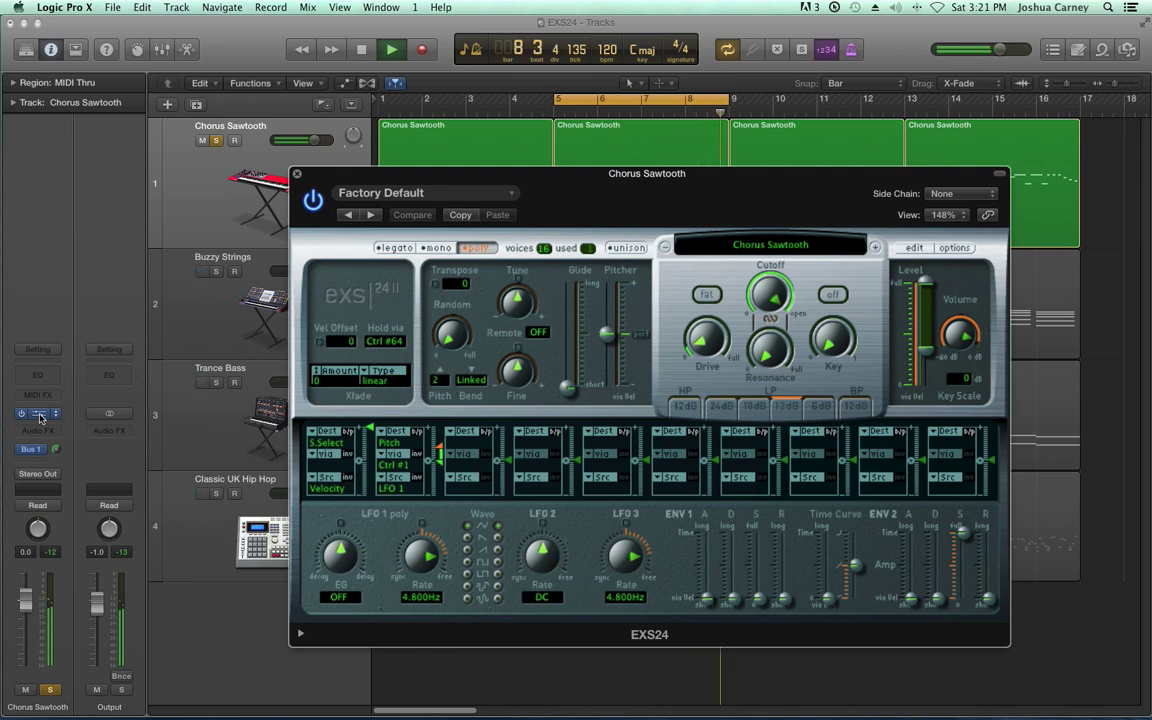
pyautogui.press('space')
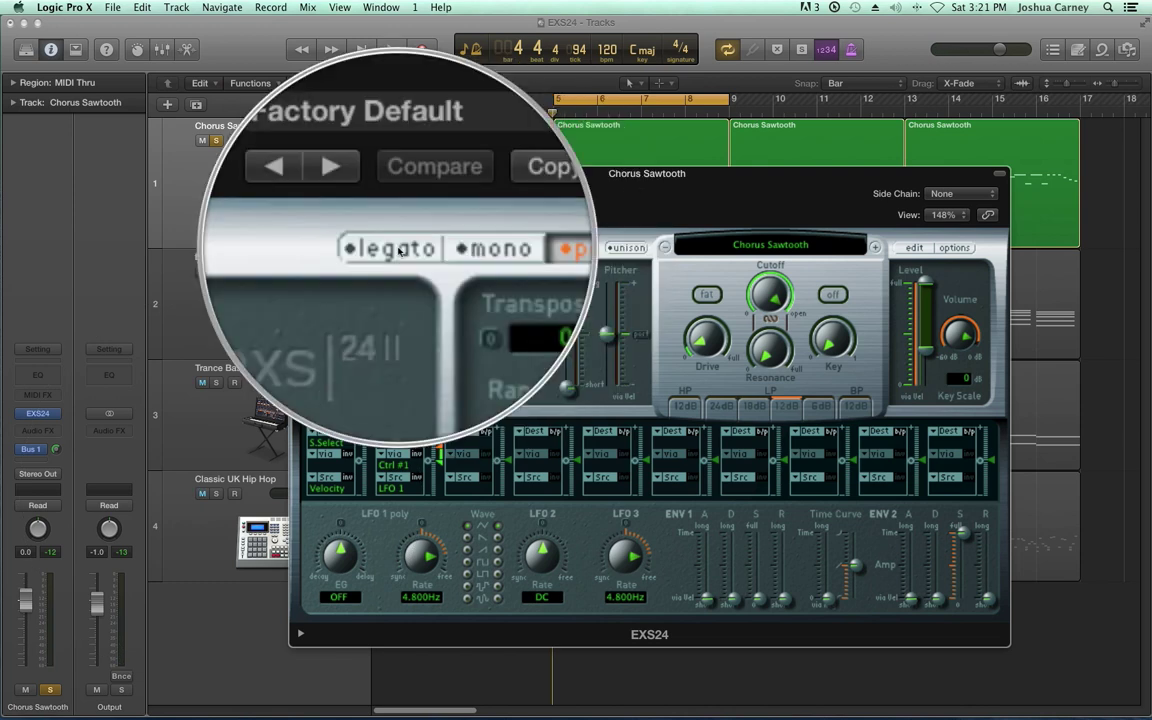
# Step: Examine the note layout of the Chorus Sawtooth region at bar 5 in the Piano Roll and close the editor
pyautogui.click(297, 177)
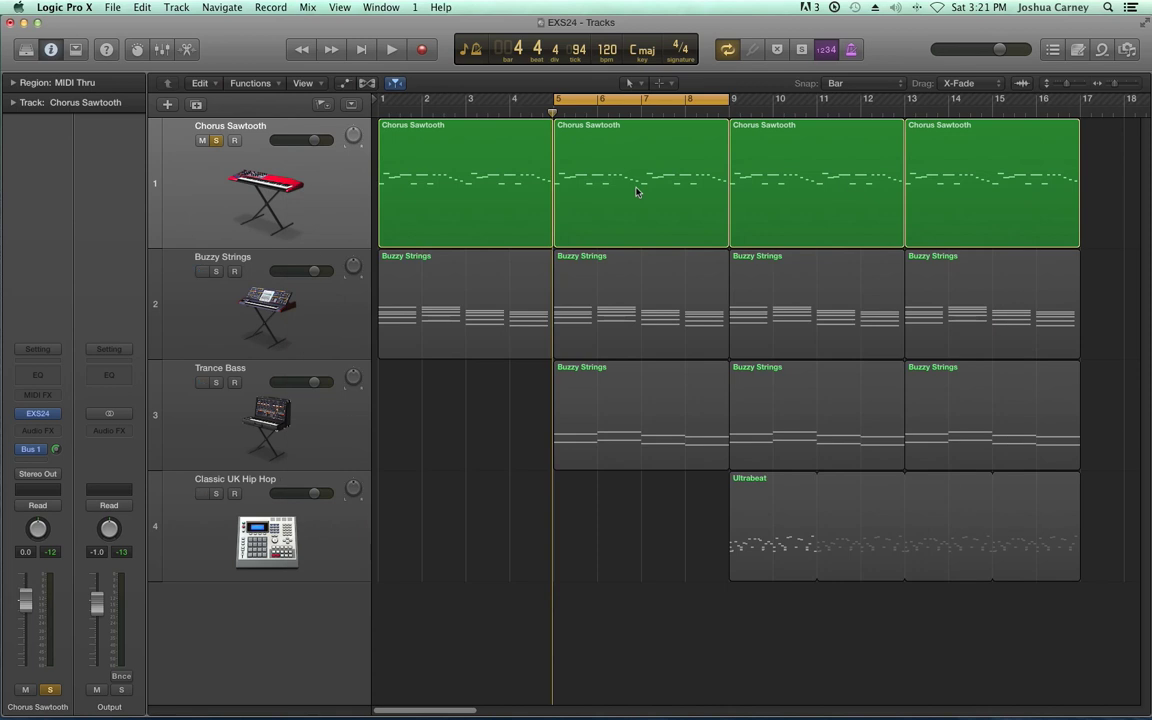
pyautogui.doubleClick(638, 188)
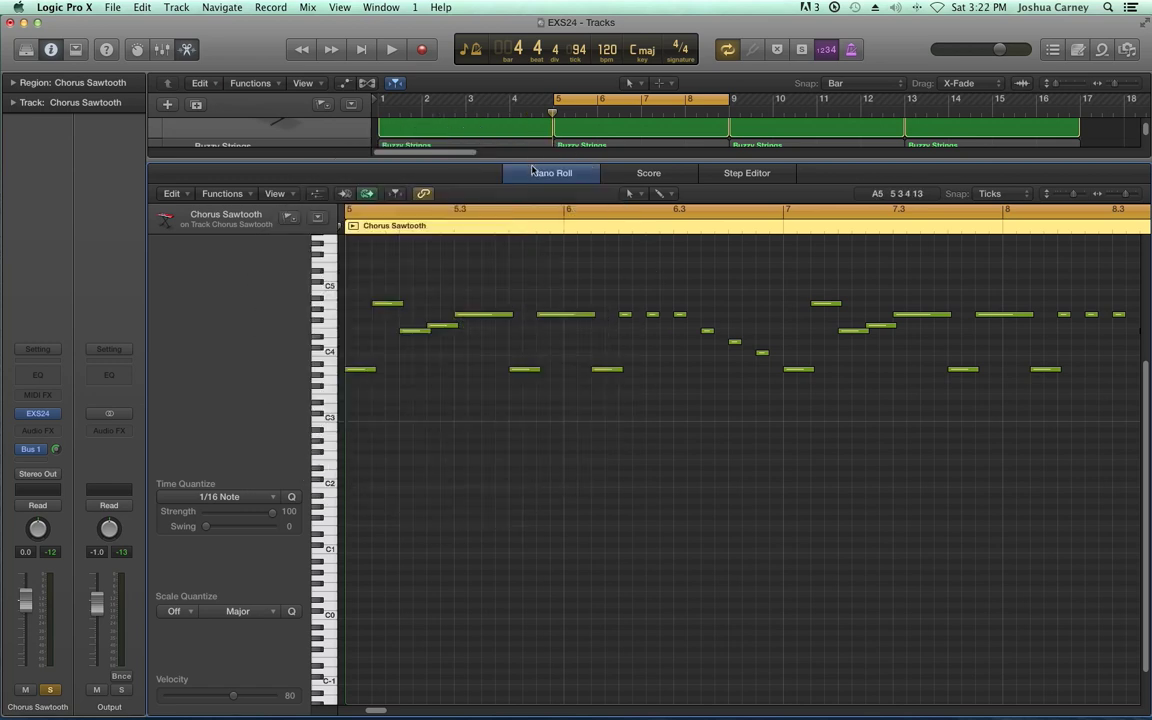
pyautogui.press('e')
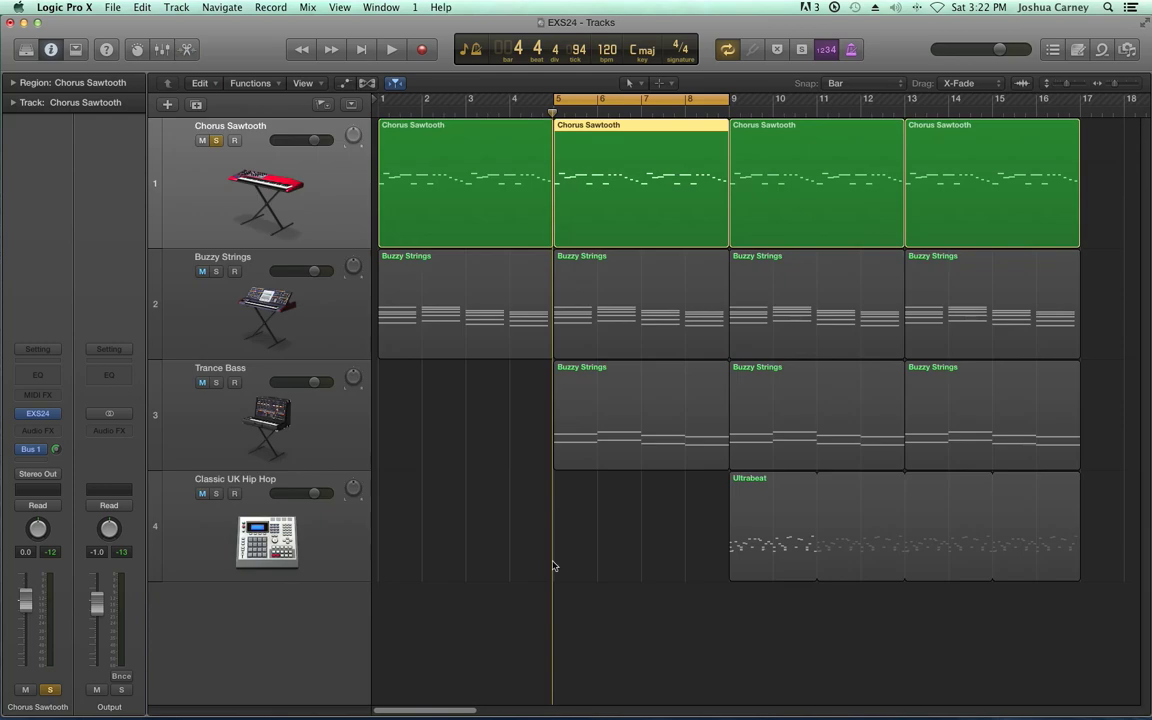
# Step: Set the Chorus Sawtooth EXS24 to legato, add a slight glide, and audition each change
pyautogui.click(40, 414)
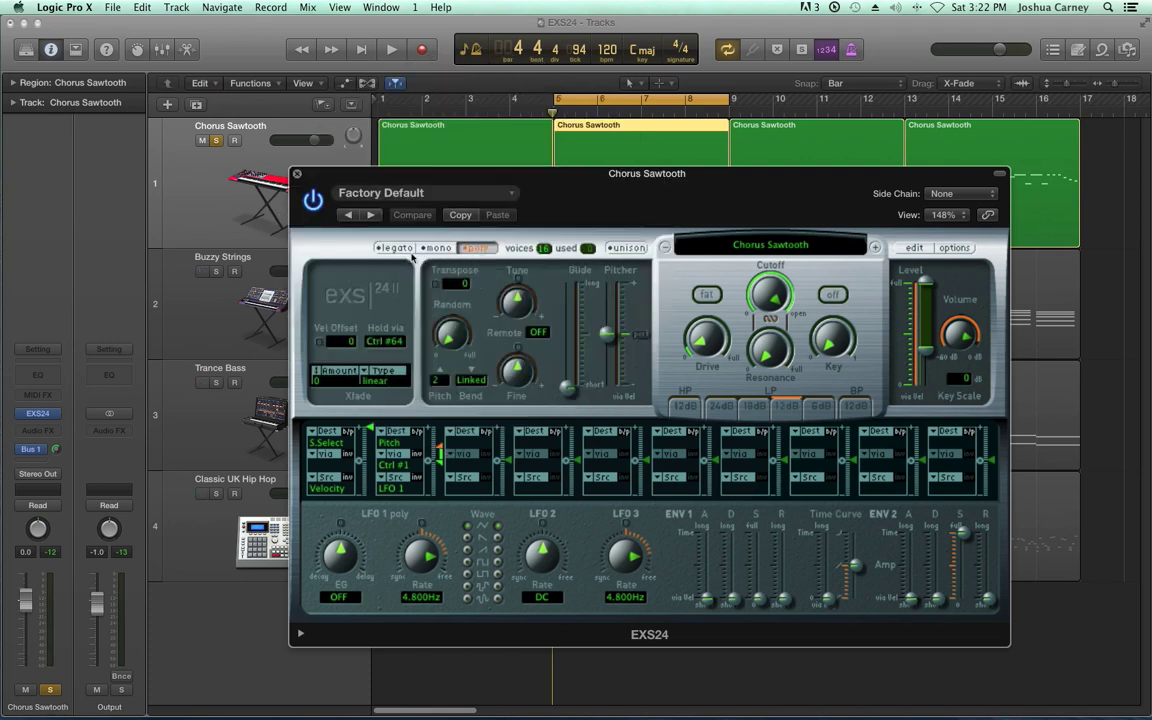
pyautogui.click(398, 248)
pyautogui.press('space')
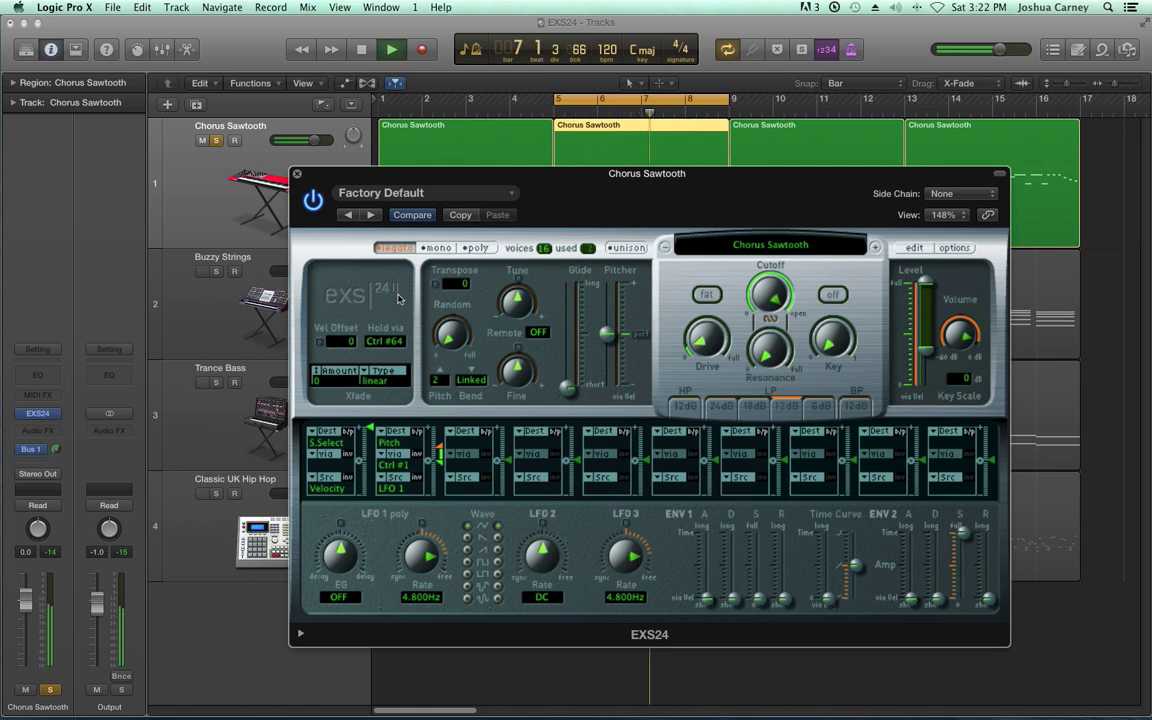
pyautogui.press('space')
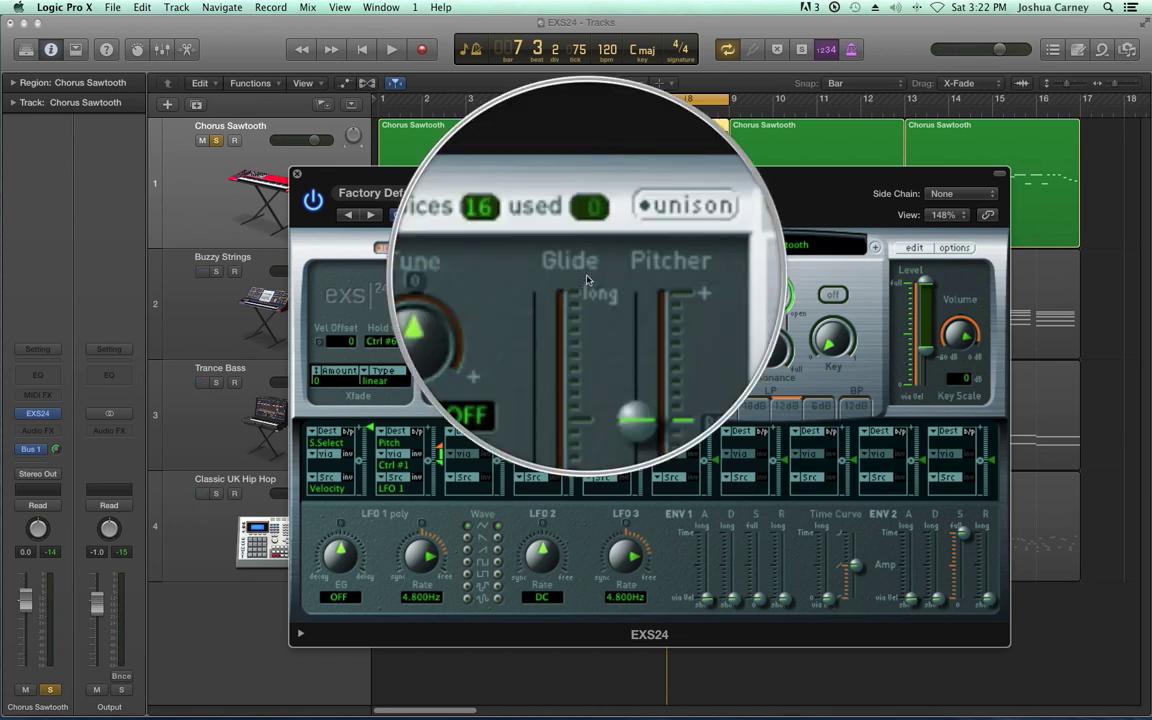
pyautogui.moveTo(567, 390)
pyautogui.mouseDown()
pyautogui.moveTo(551, 379)
pyautogui.moveTo(572, 383)
pyautogui.mouseUp()
pyautogui.press('space')
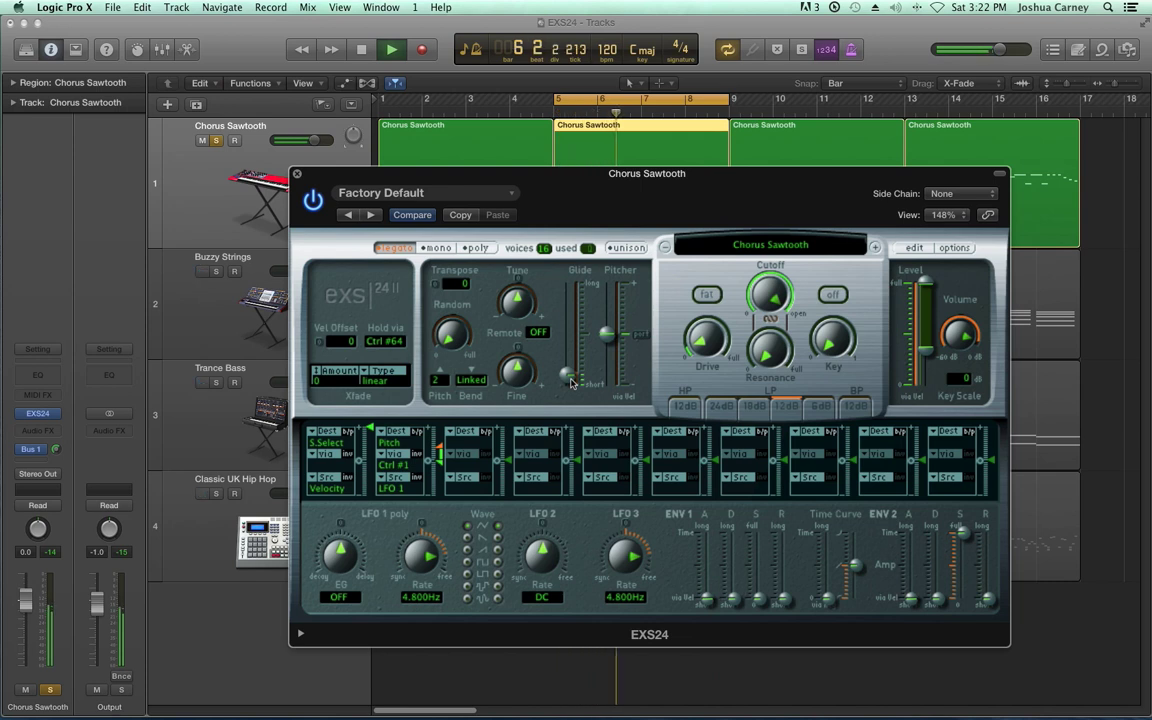
# Step: Lengthen the ENV 2 attack slightly and raise its release to about 27 ms while the cycle plays
pyautogui.moveTo(911, 600); pyautogui.dragTo(918, 594)
pyautogui.moveTo(988, 598)
pyautogui.mouseDown()
pyautogui.moveTo(1000, 580)
pyautogui.moveTo(1008, 591)
pyautogui.mouseUp()
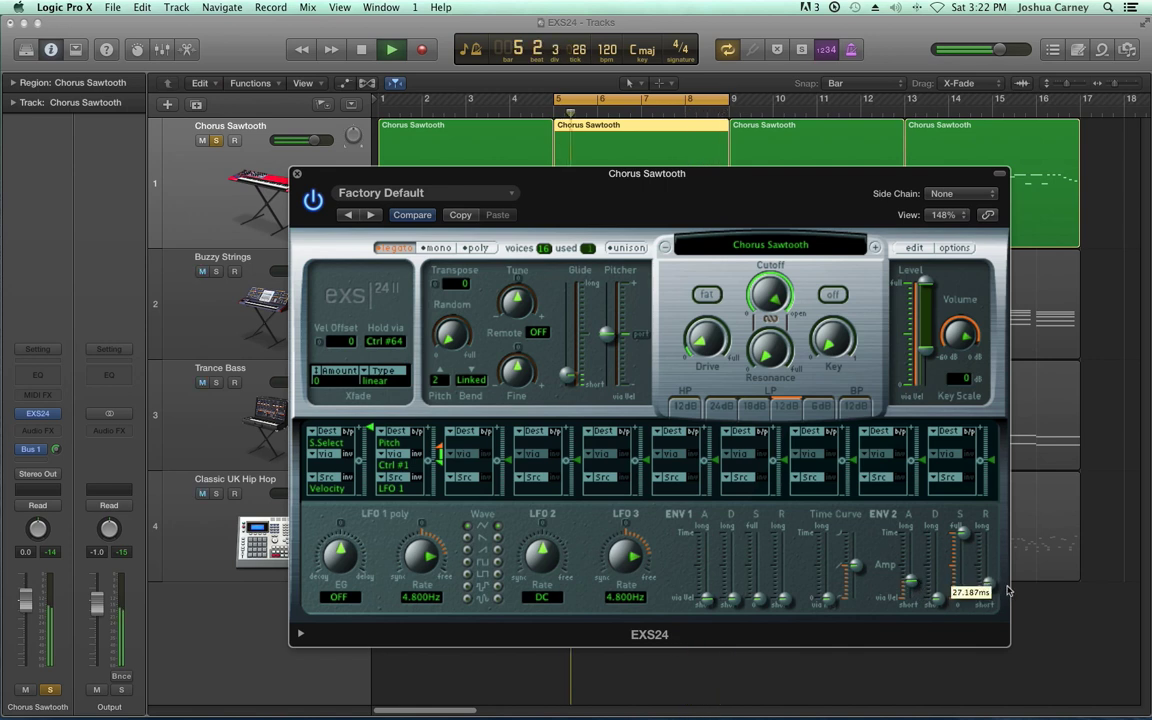
pyautogui.moveTo(916, 582); pyautogui.dragTo(917, 583)
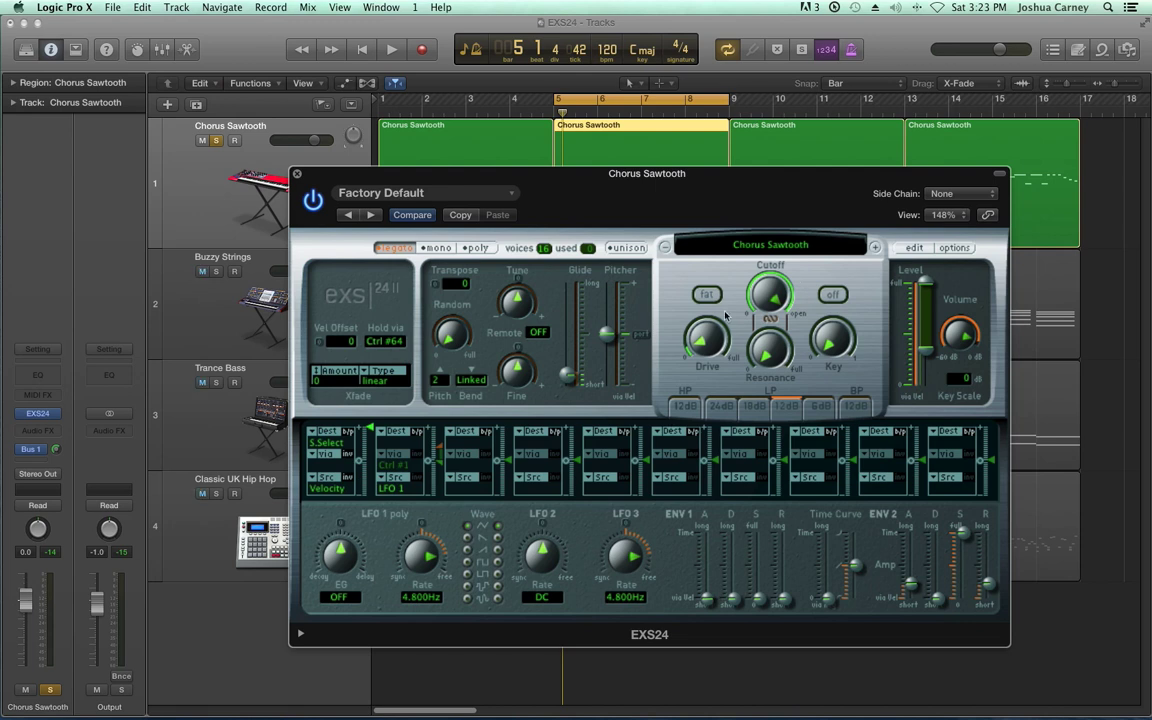
# Step: Turn on the EXS24 filter as a 12 dB high-pass, lower the cutoff to around the middle, and audition it
pyautogui.click(683, 406)
pyautogui.click(832, 296)
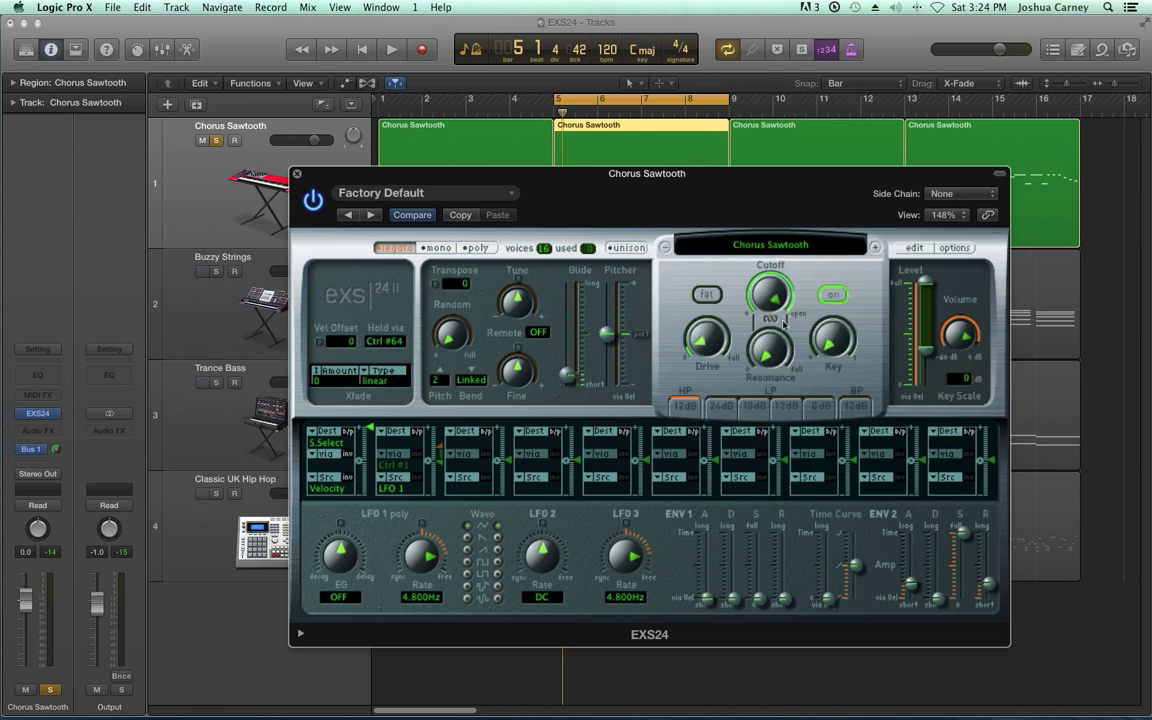
pyautogui.moveTo(771, 300); pyautogui.dragTo(760, 340)
pyautogui.press('space')
pyautogui.moveTo(778, 262)
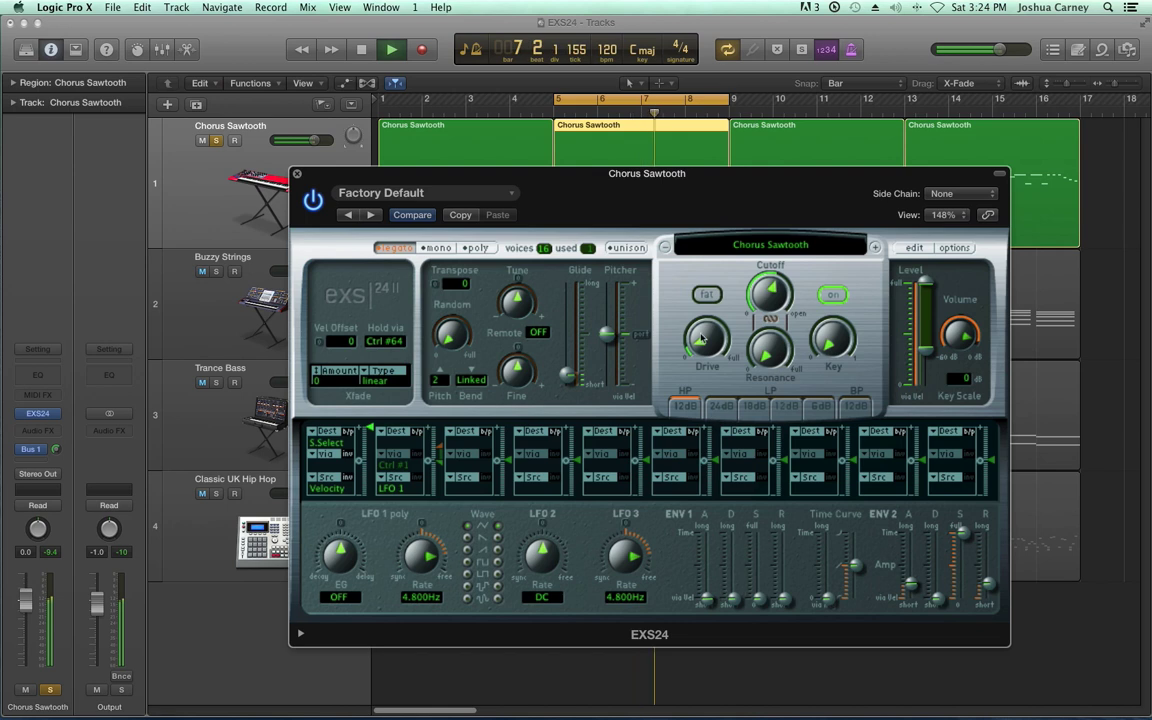
# Step: Compare the Chorus Sawtooth sound with the filter off and on, leave it on, and close the EXS24 window
pyautogui.click(835, 295)
pyautogui.click(835, 296)
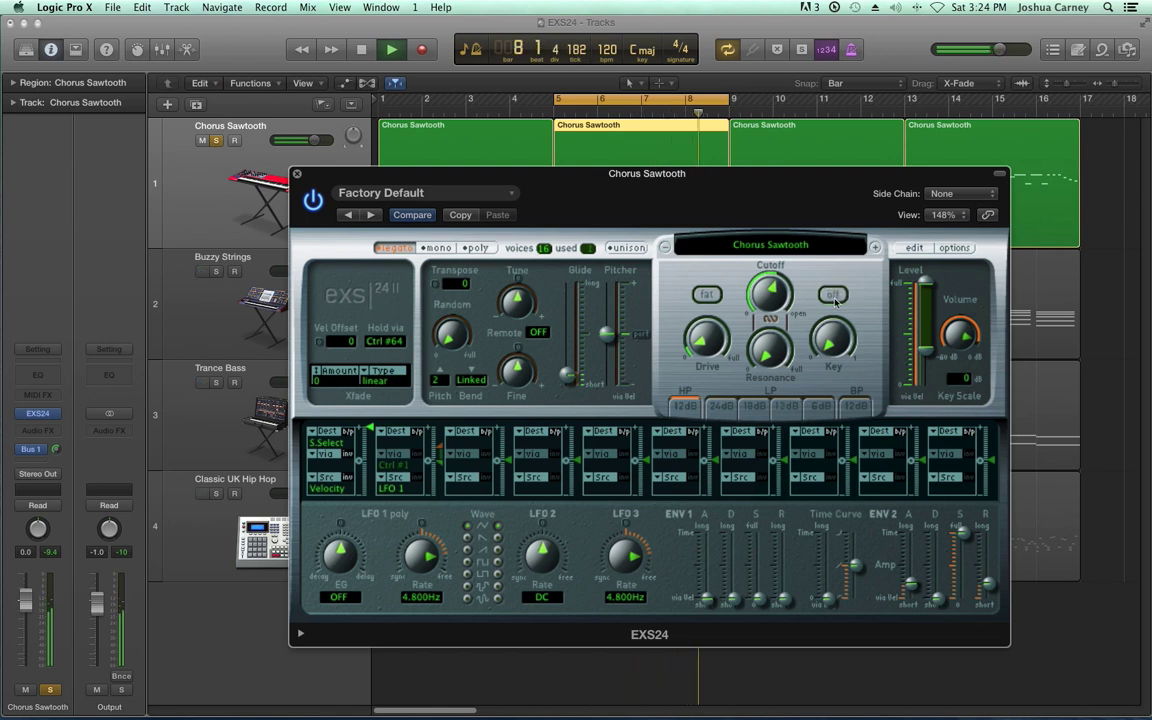
pyautogui.click(835, 297)
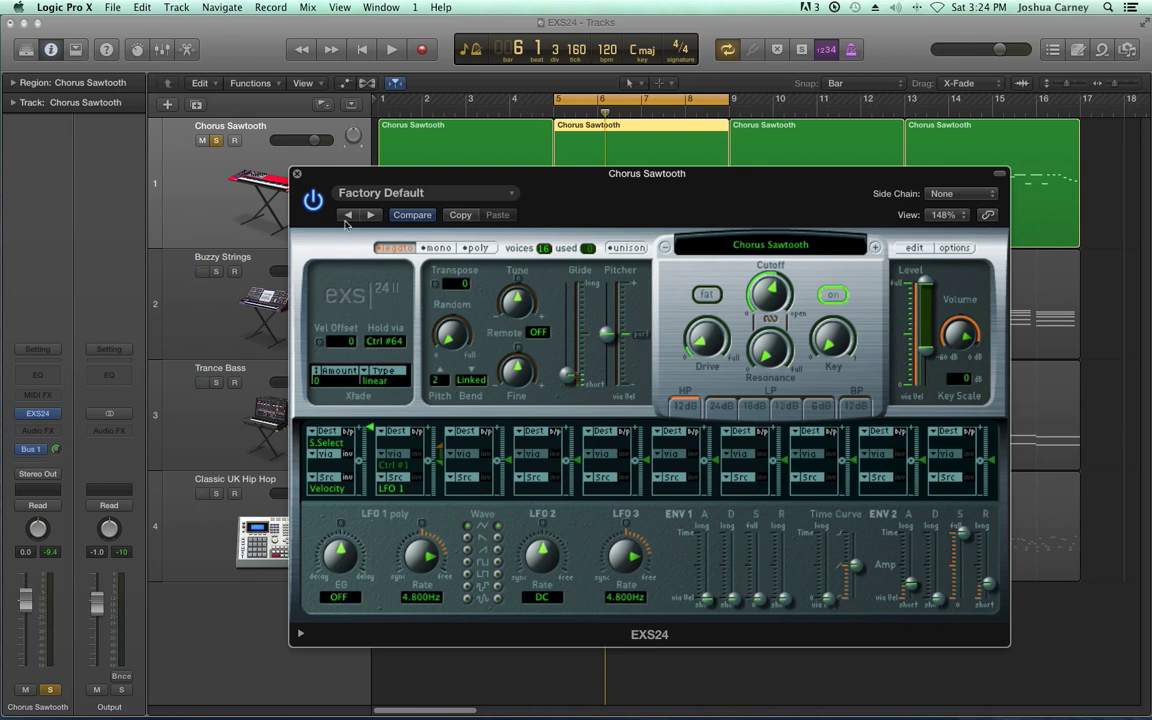
pyautogui.click(298, 176)
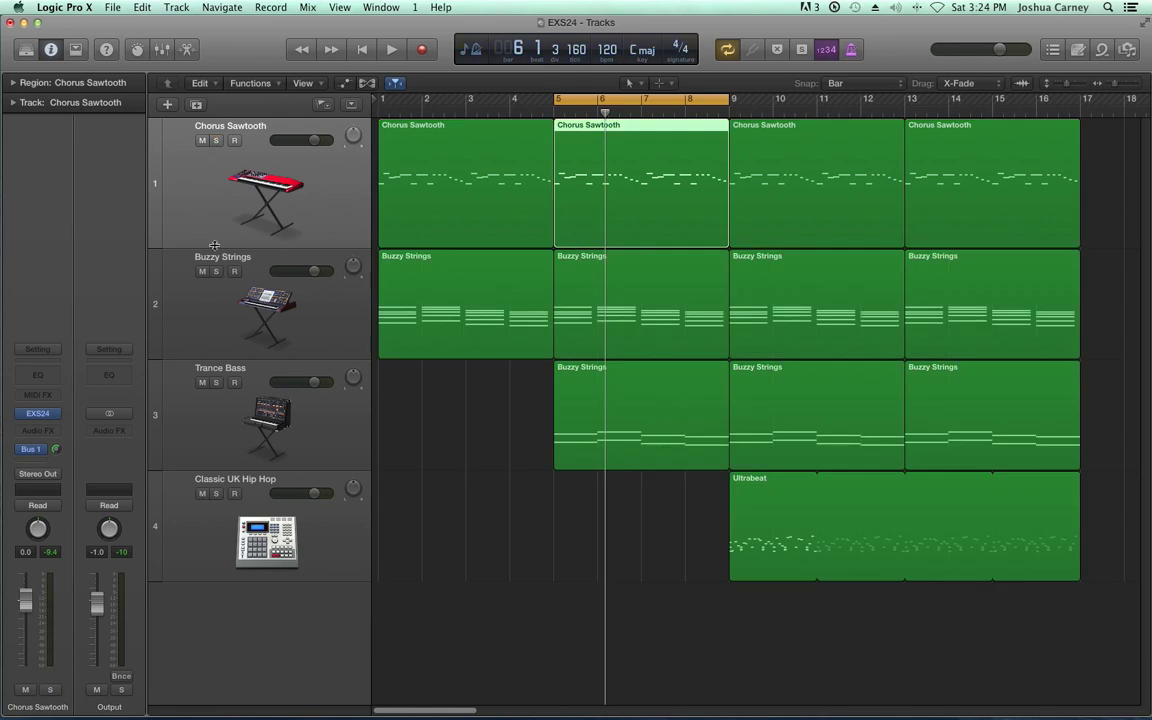
# Step: Solo the Buzzy Strings track in place of Chorus Sawtooth and audition its cycled region
pyautogui.click(216, 272)
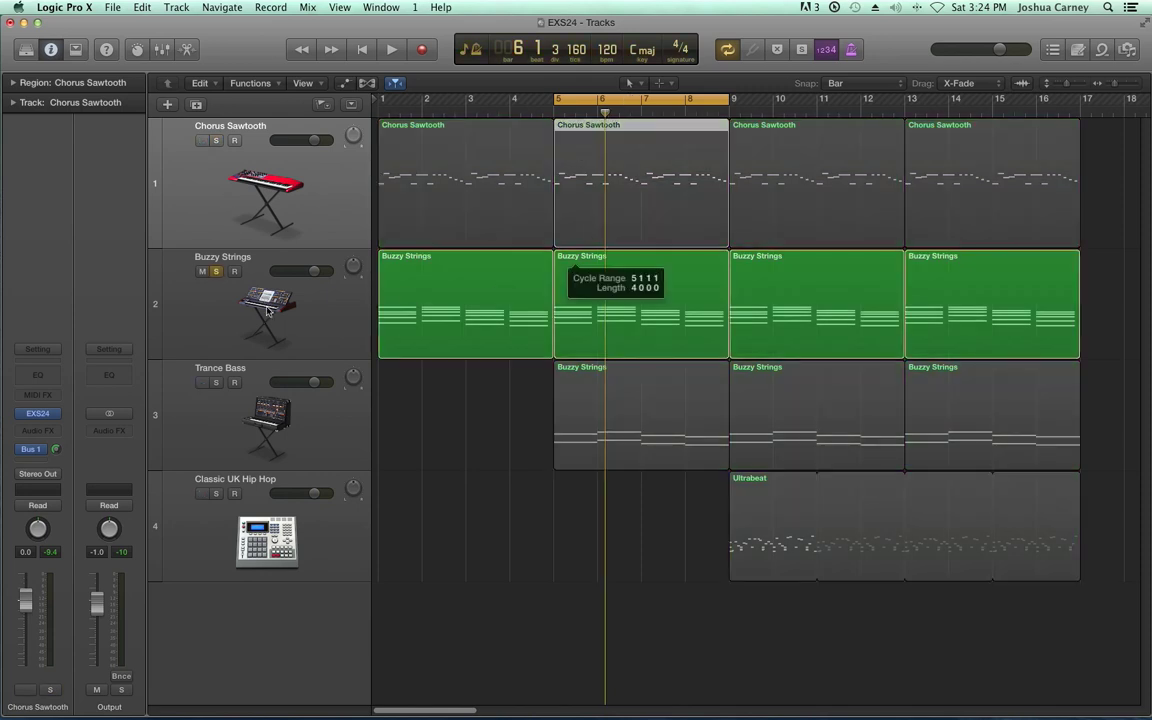
pyautogui.press('space')
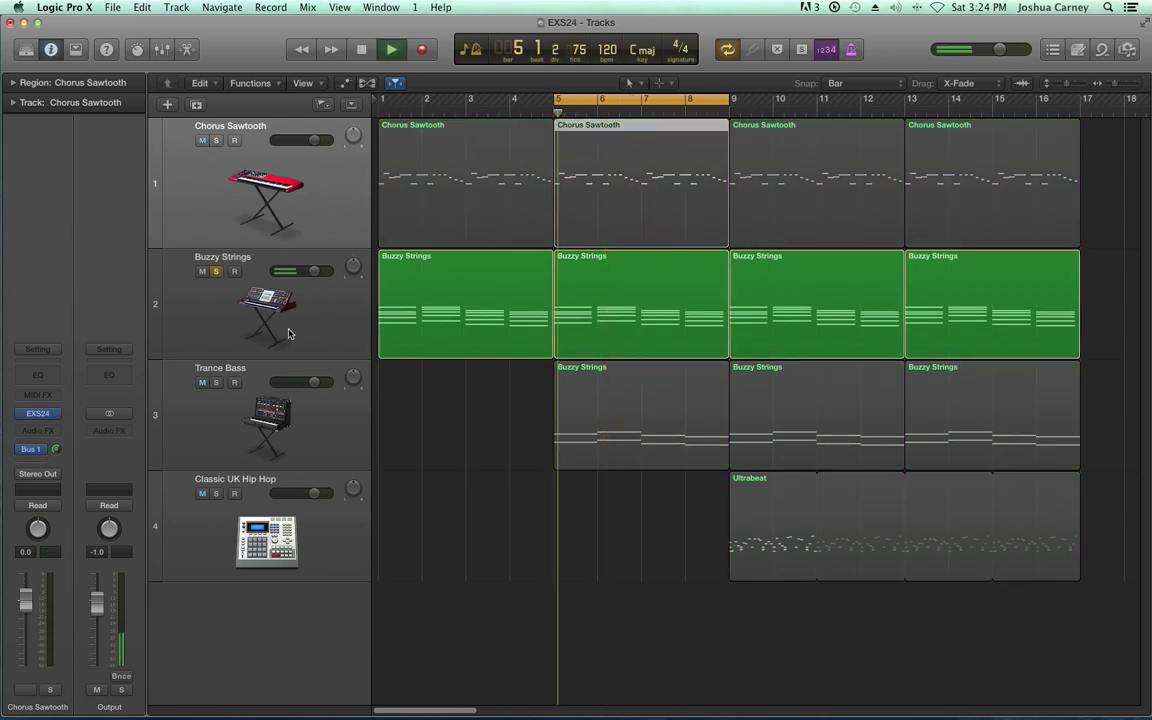
pyautogui.click(38, 414)
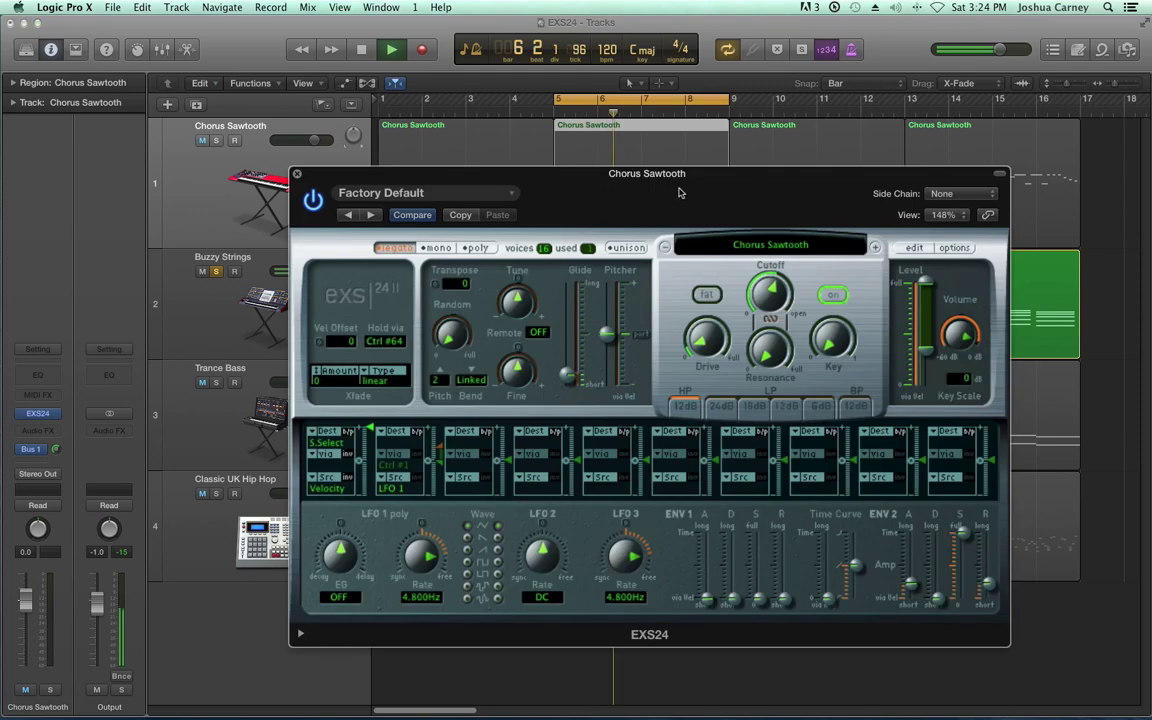
pyautogui.moveTo(678, 181); pyautogui.dragTo(687, 149)
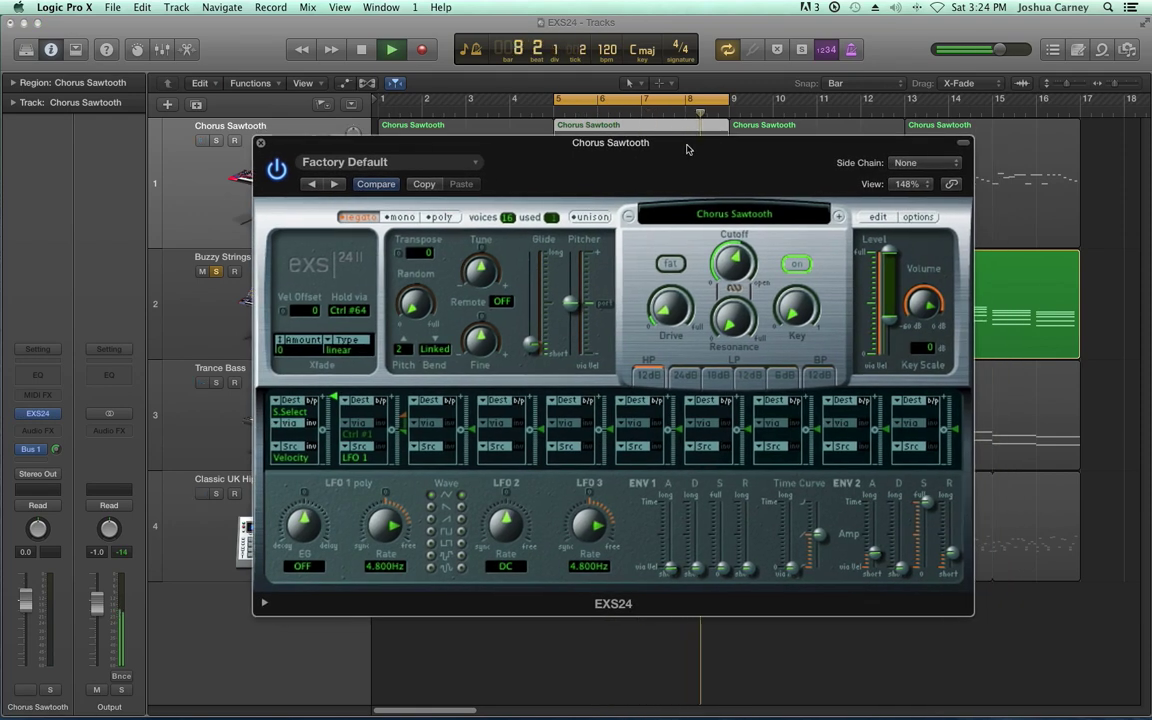
pyautogui.press('space')
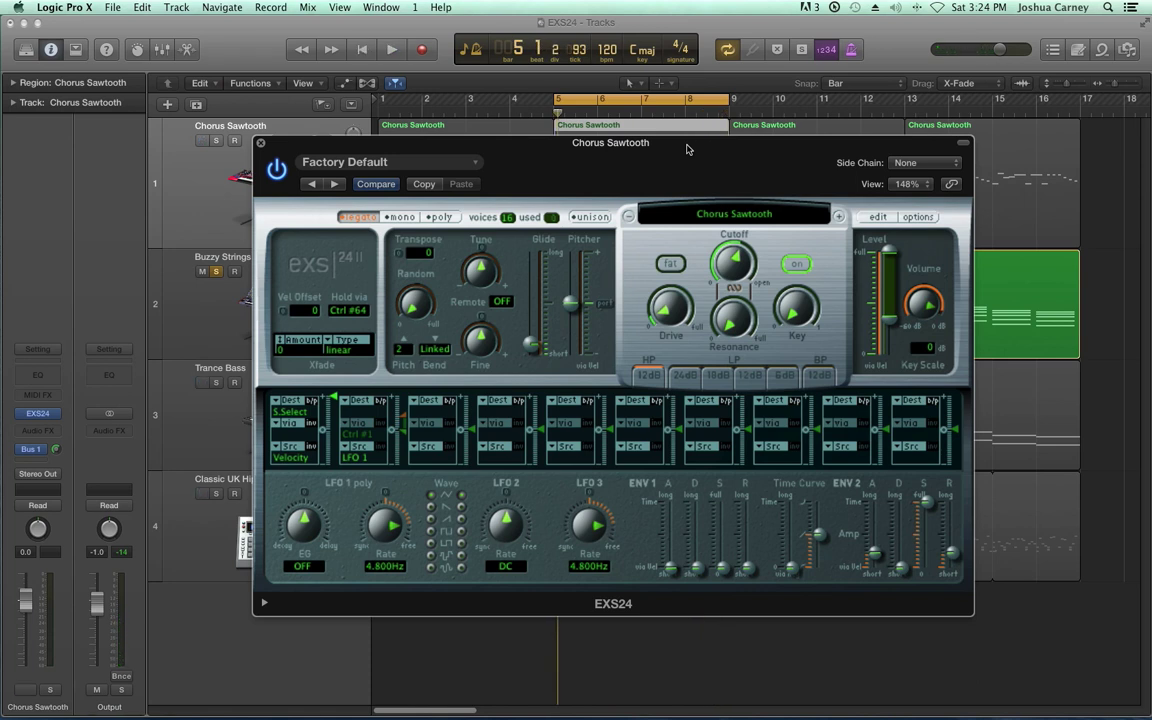
pyautogui.click(262, 146)
# Step: Open the Buzzy Strings track's EXS24 and raise the ENV 2 release well above its shortest setting while auditioning
pyautogui.press('Down')
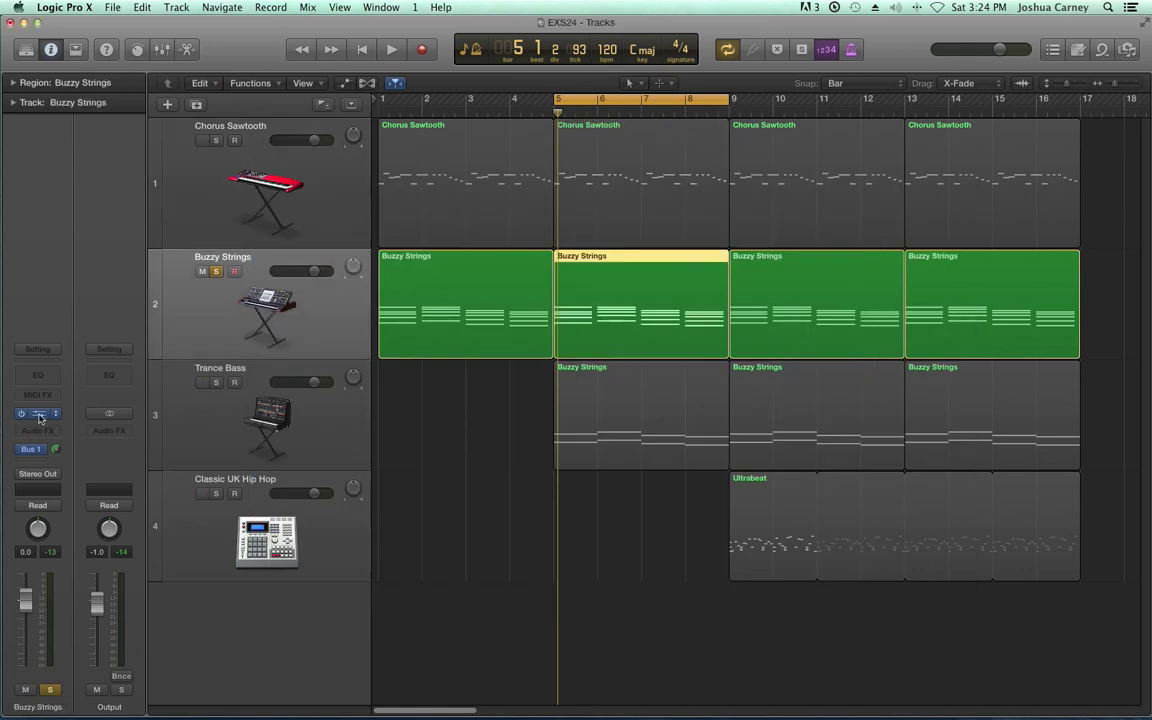
pyautogui.press('v')
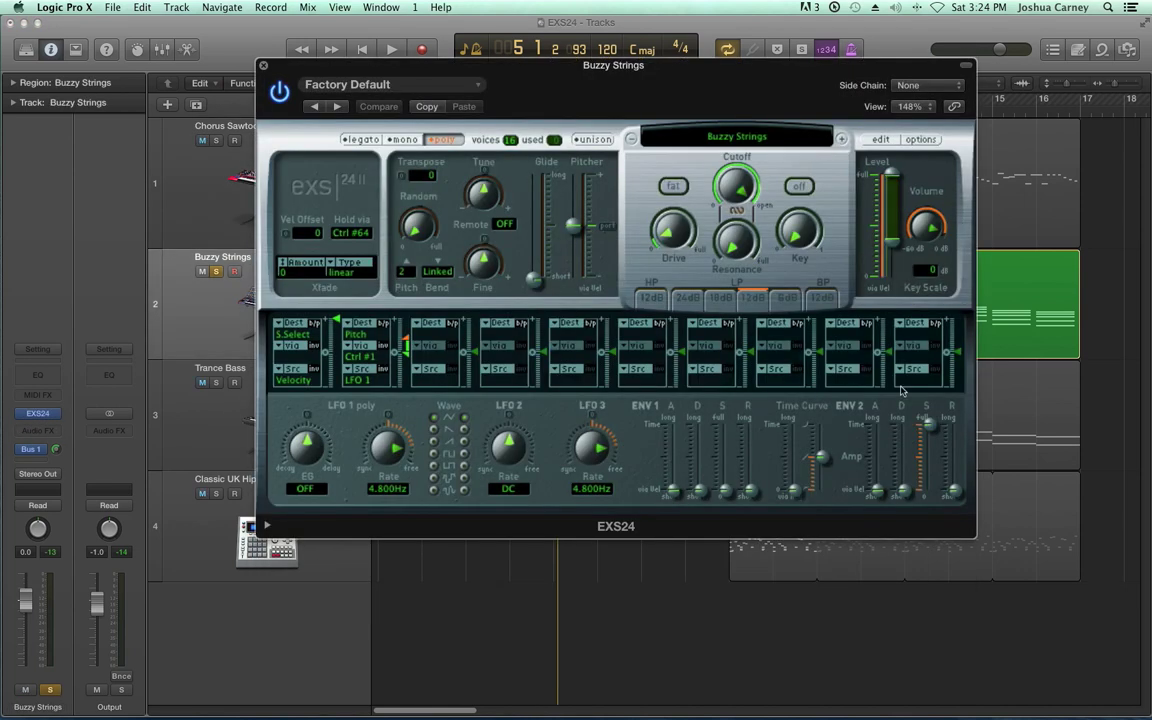
pyautogui.moveTo(957, 497); pyautogui.dragTo(966, 468)
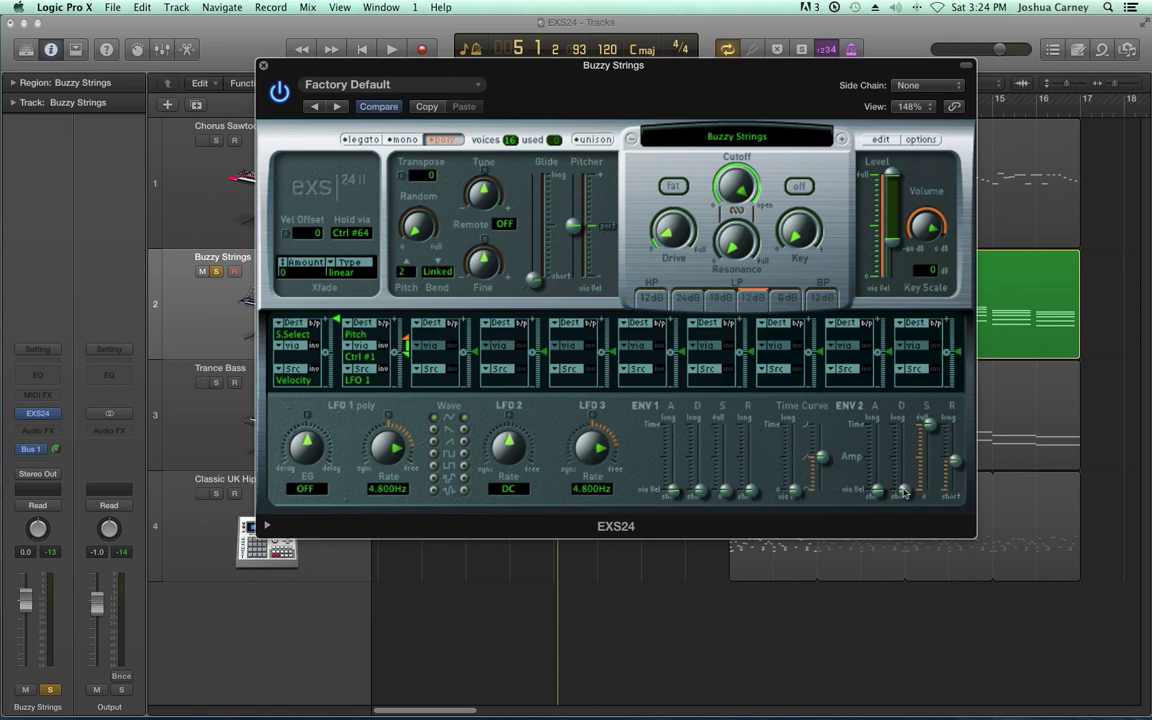
pyautogui.press('space')
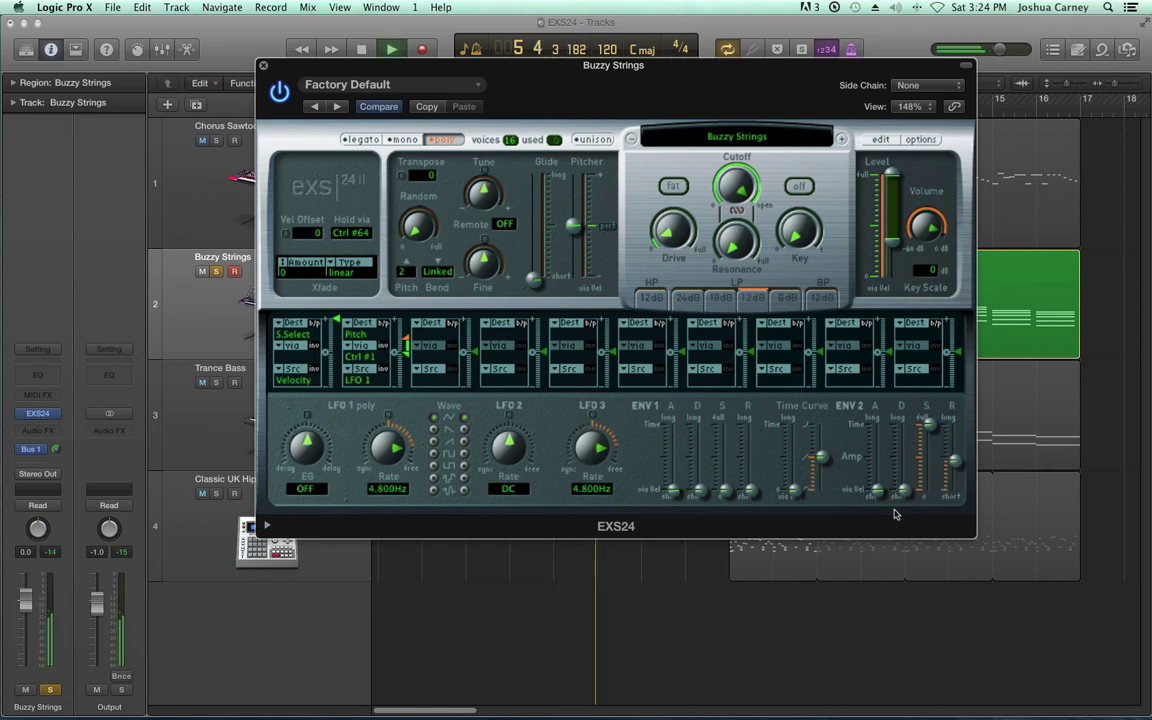
pyautogui.moveTo(956, 462); pyautogui.dragTo(958, 448)
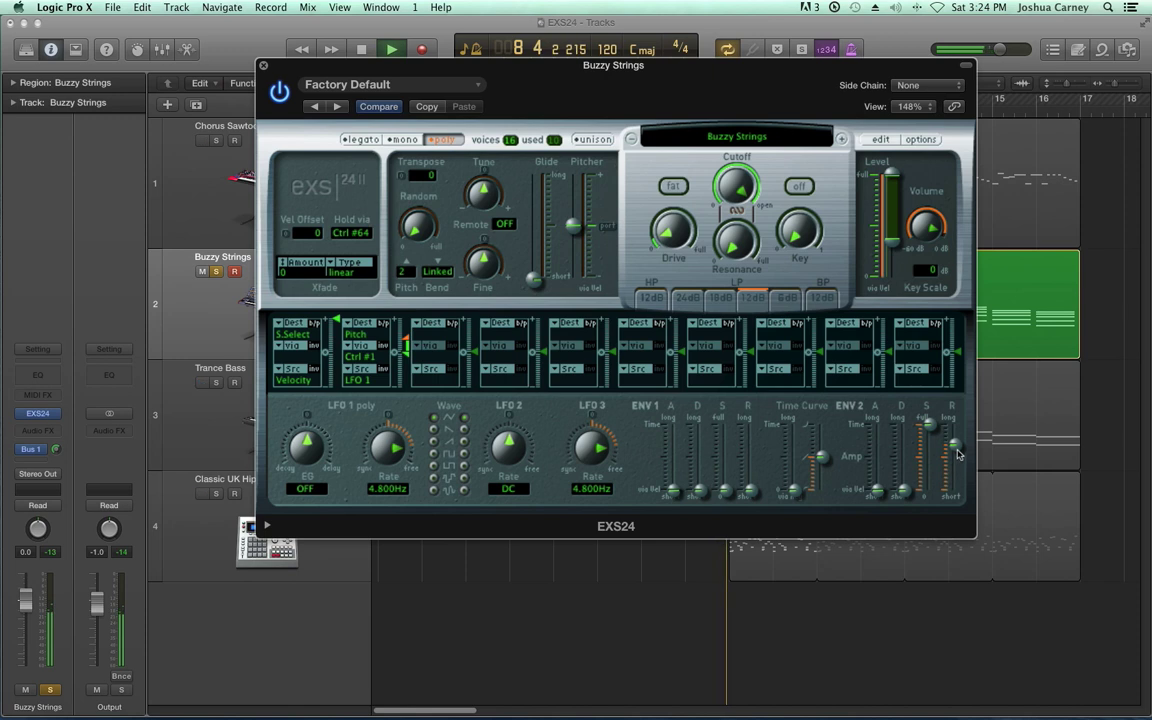
pyautogui.press('space')
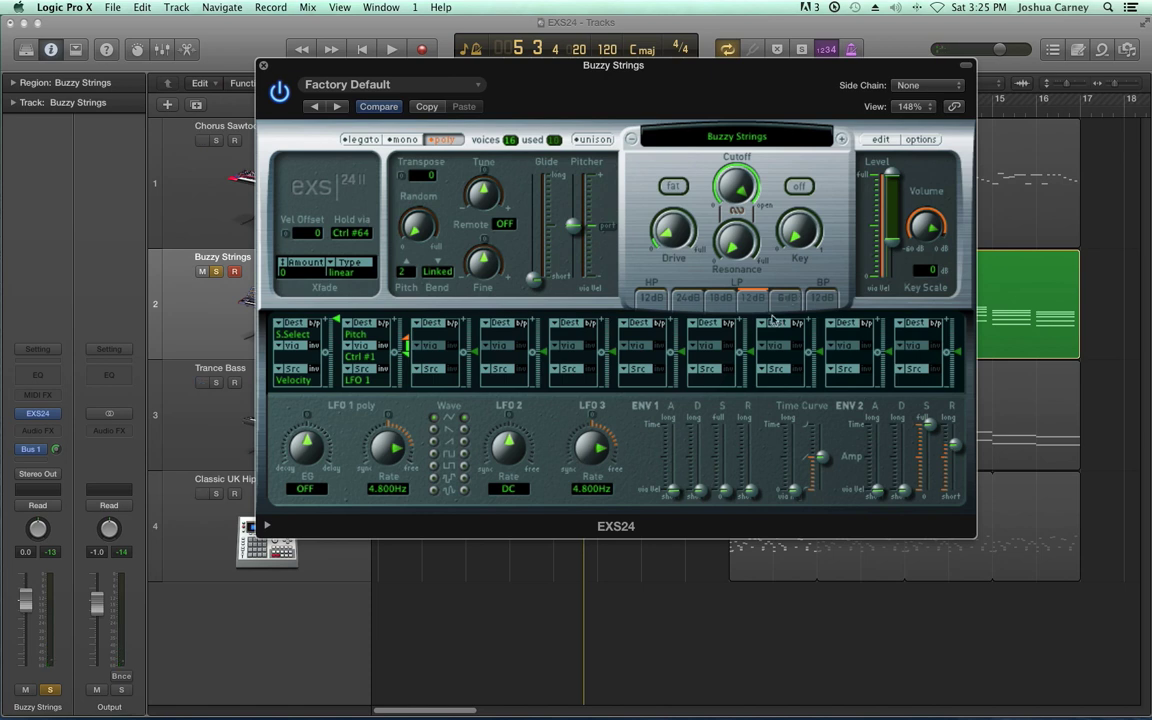
# Step: In the second modulation slot of Buzzy Strings, replace the LFO 1 pitch routing with destination Volume and source LFO 2
pyautogui.click(372, 342)
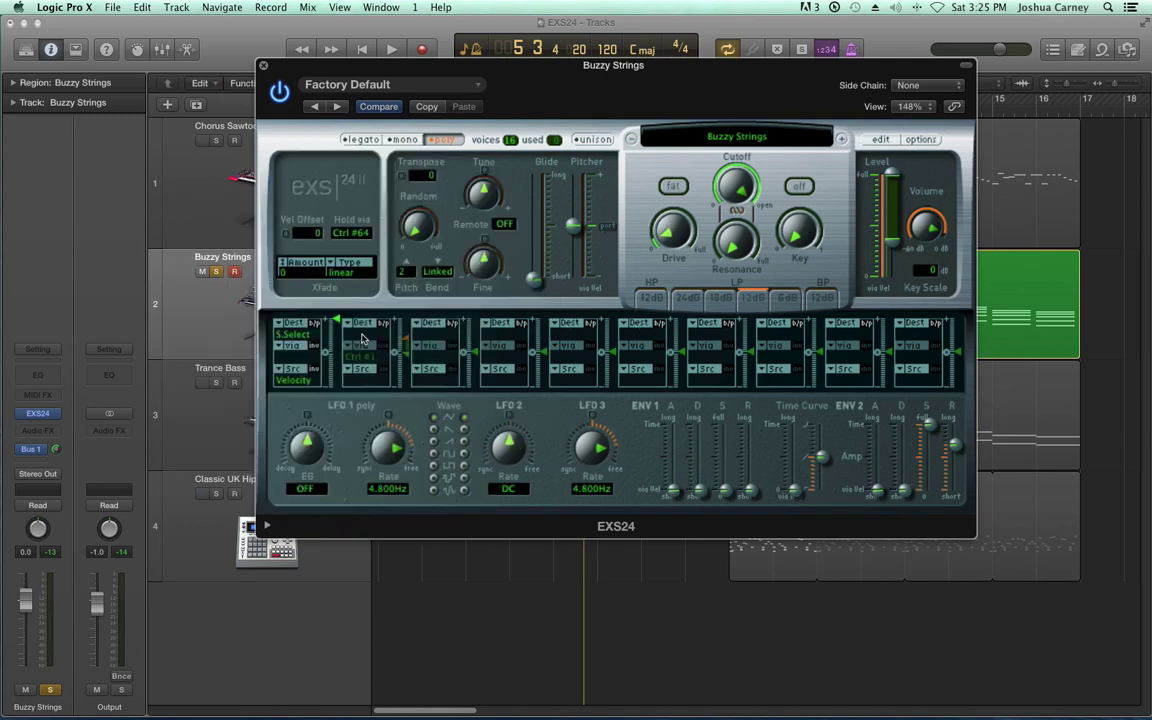
pyautogui.click(363, 340)
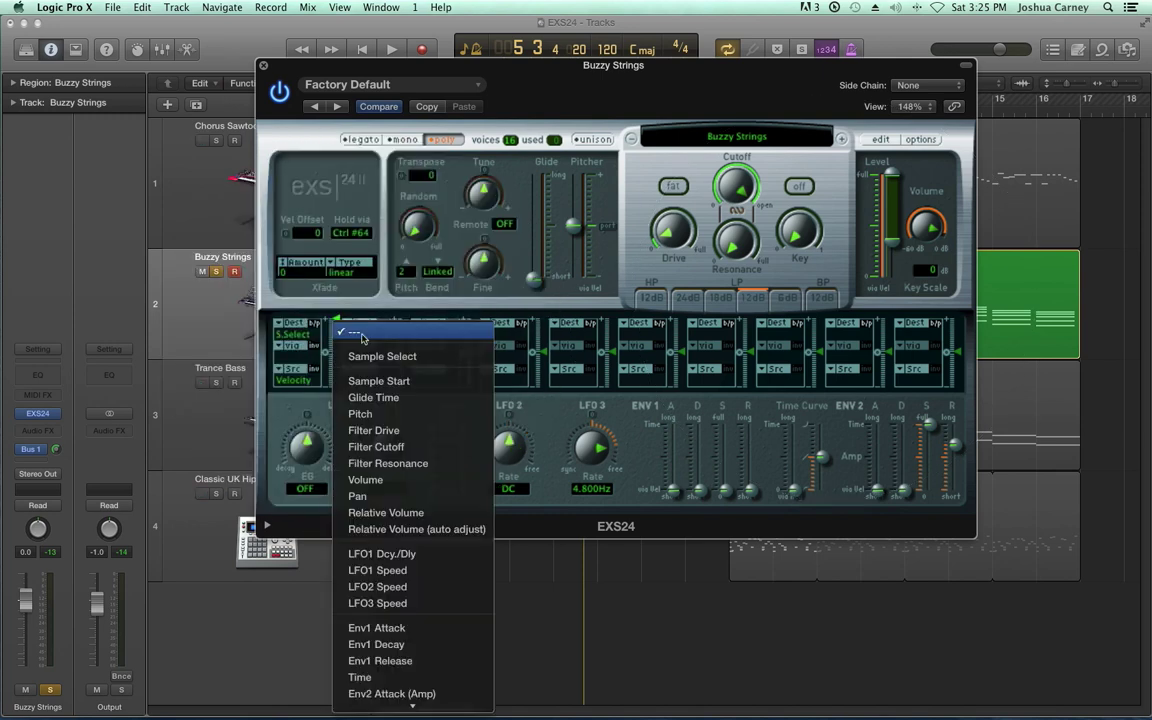
pyautogui.click(380, 480)
pyautogui.scroll(2, 378, 488)
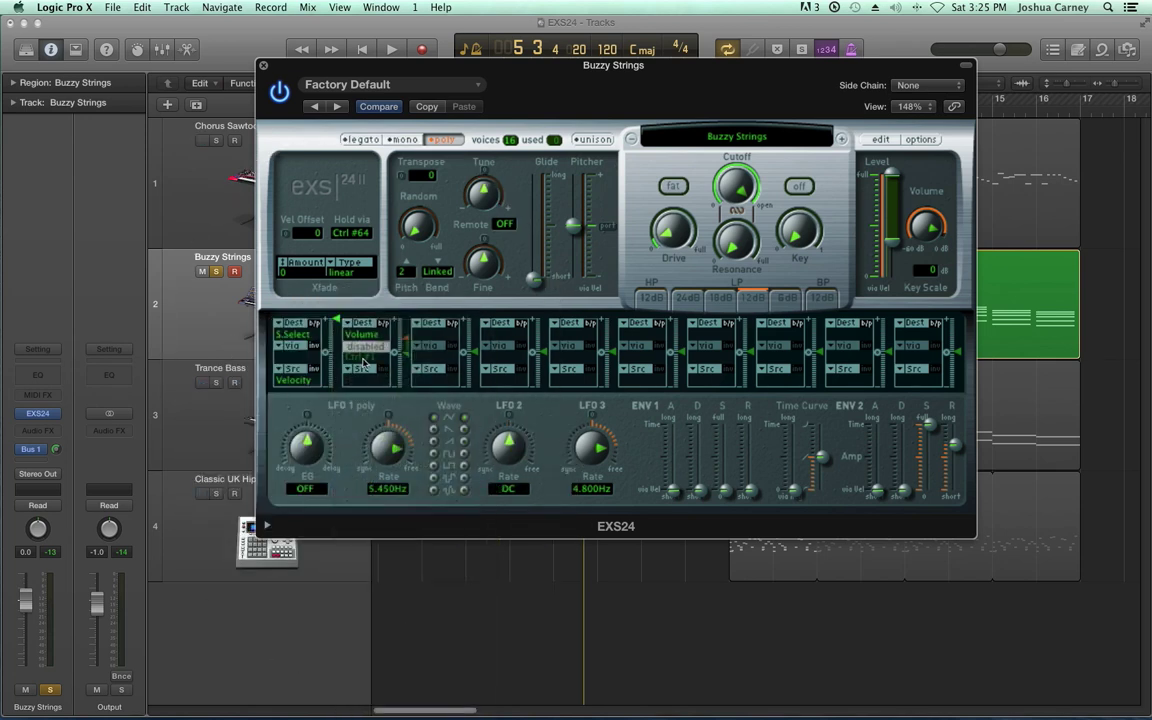
pyautogui.click(370, 384)
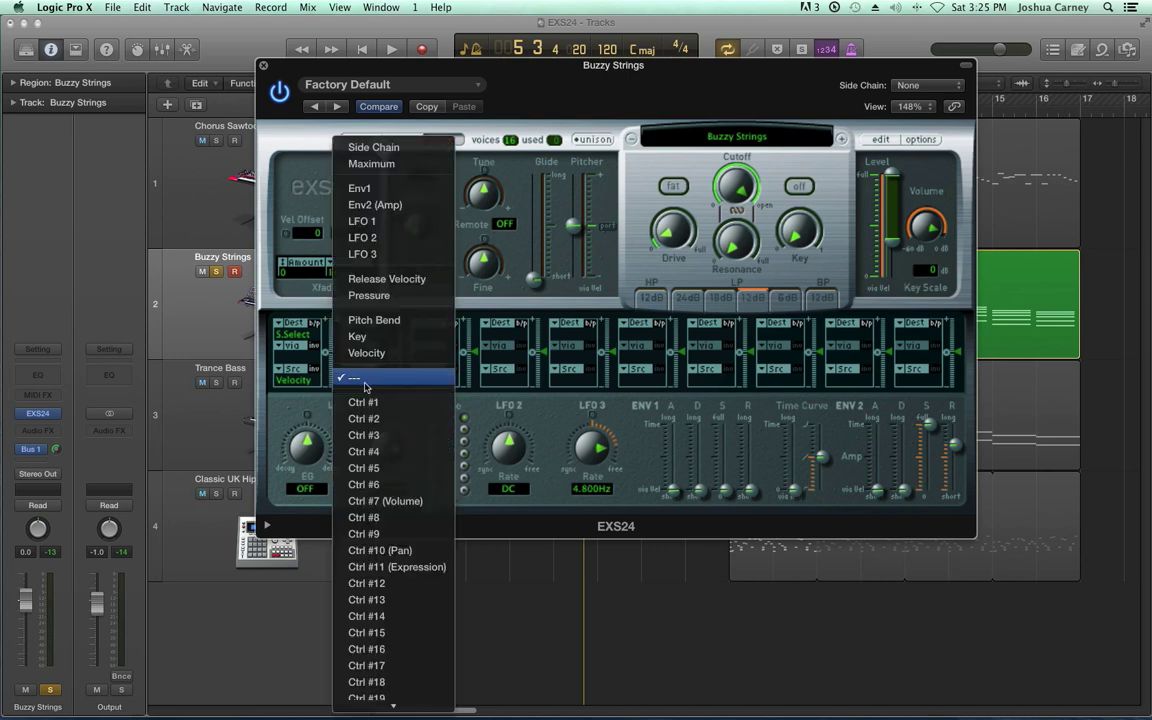
pyautogui.click(368, 241)
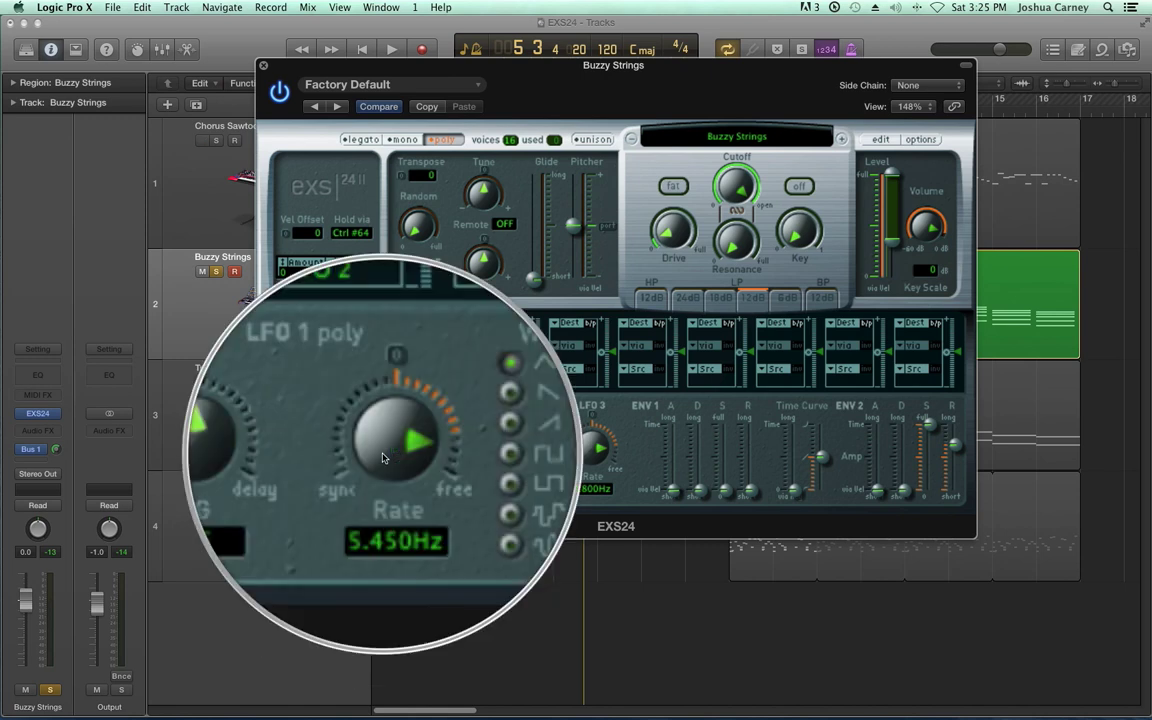
# Step: Restore the LFO 1 rate to its default 4.800 Hz and remove the Ctrl #1 via from the Volume routing
pyautogui.moveTo(383, 453); pyautogui.dragTo(392, 489)
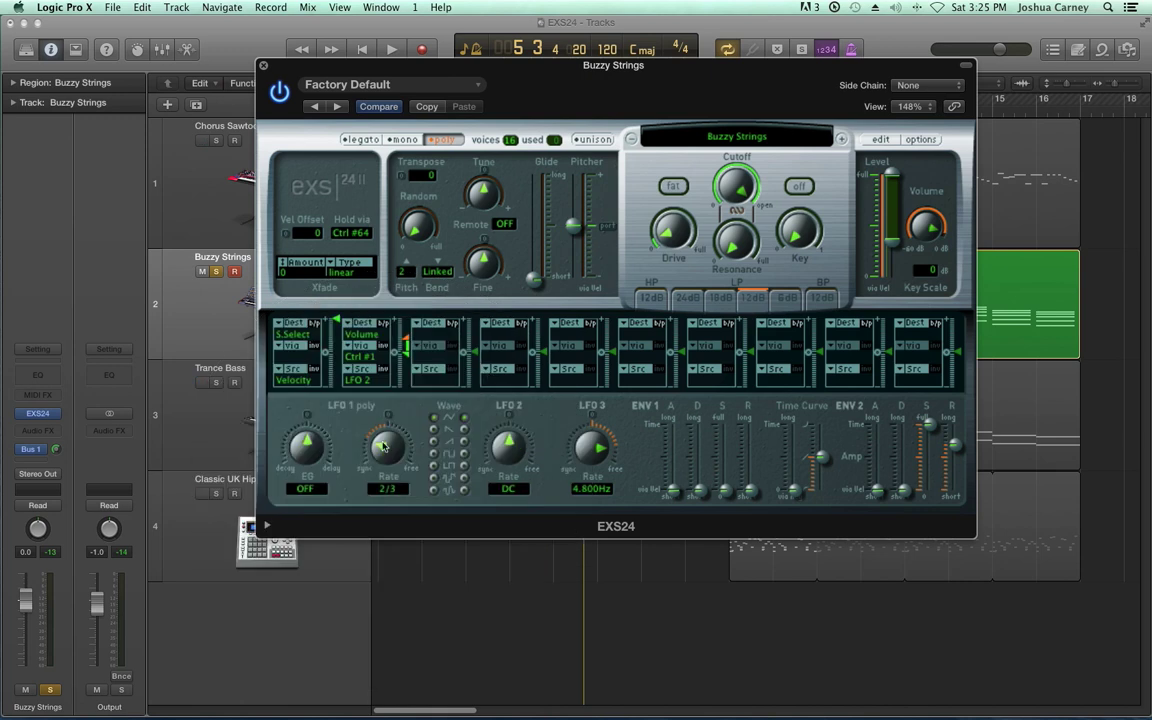
pyautogui.keyDown('alt'); pyautogui.click(392, 449); pyautogui.keyUp('alt')
pyautogui.keyDown('alt'); pyautogui.click(362, 358); pyautogui.keyUp('alt')
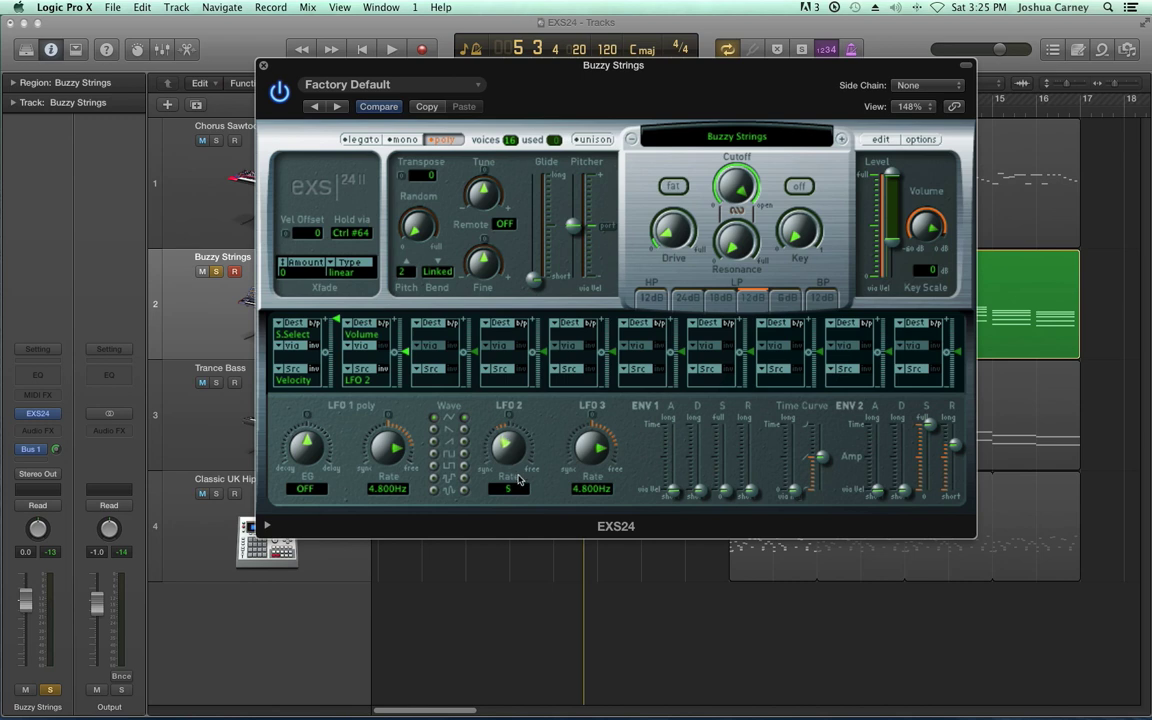
# Step: Set the LFO 2 rate to 1/8, raise the Volume modulation amount, audition the strings, and close the EXS24 window
pyautogui.moveTo(522, 492); pyautogui.dragTo(521, 510)
pyautogui.moveTo(408, 359)
pyautogui.mouseDown()
pyautogui.moveTo(410, 326)
pyautogui.moveTo(409, 340)
pyautogui.mouseUp()
pyautogui.press('space')
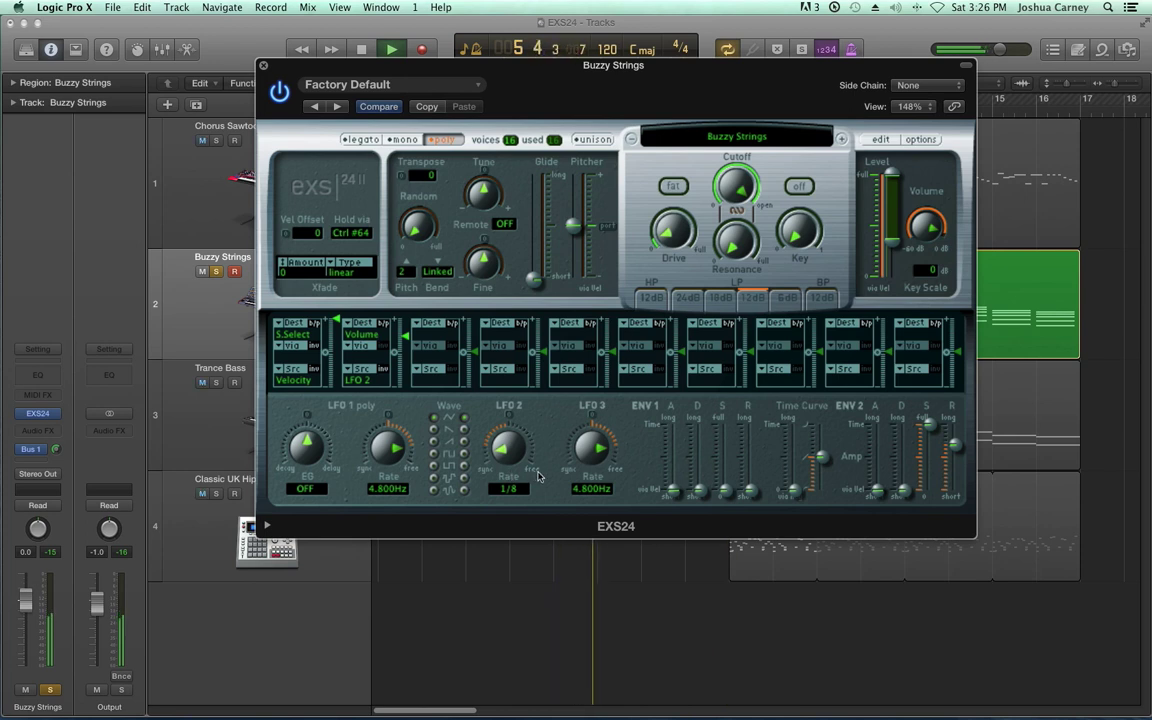
pyautogui.press('space')
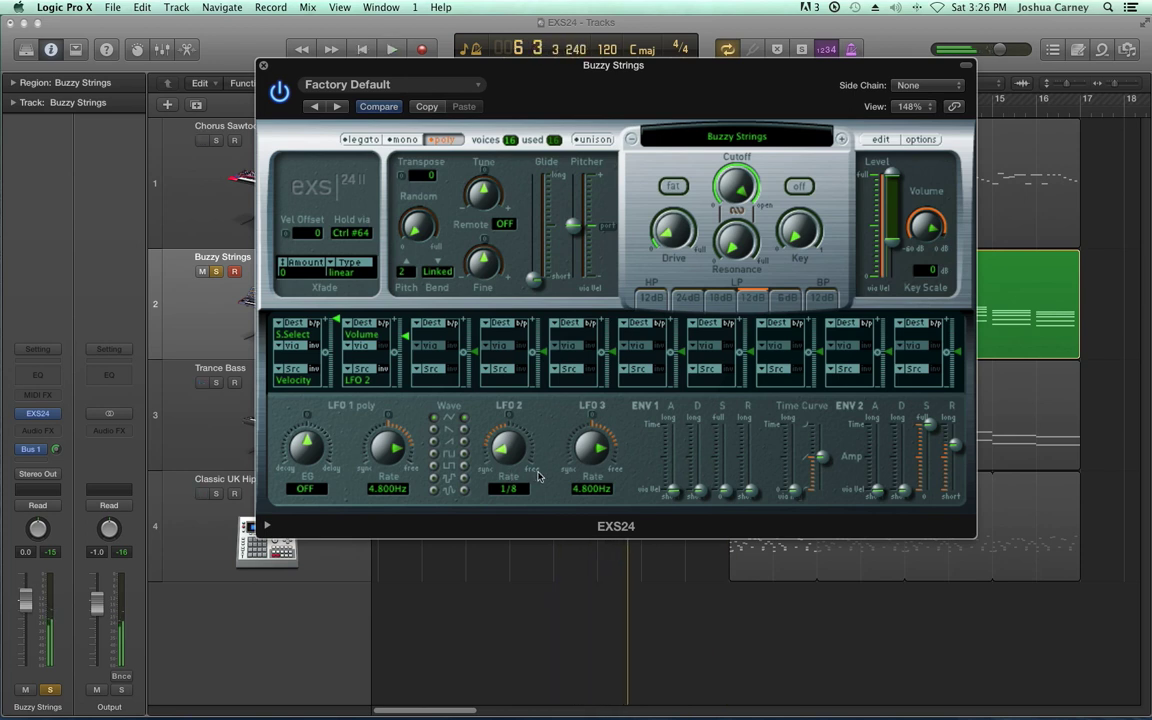
pyautogui.click(264, 68)
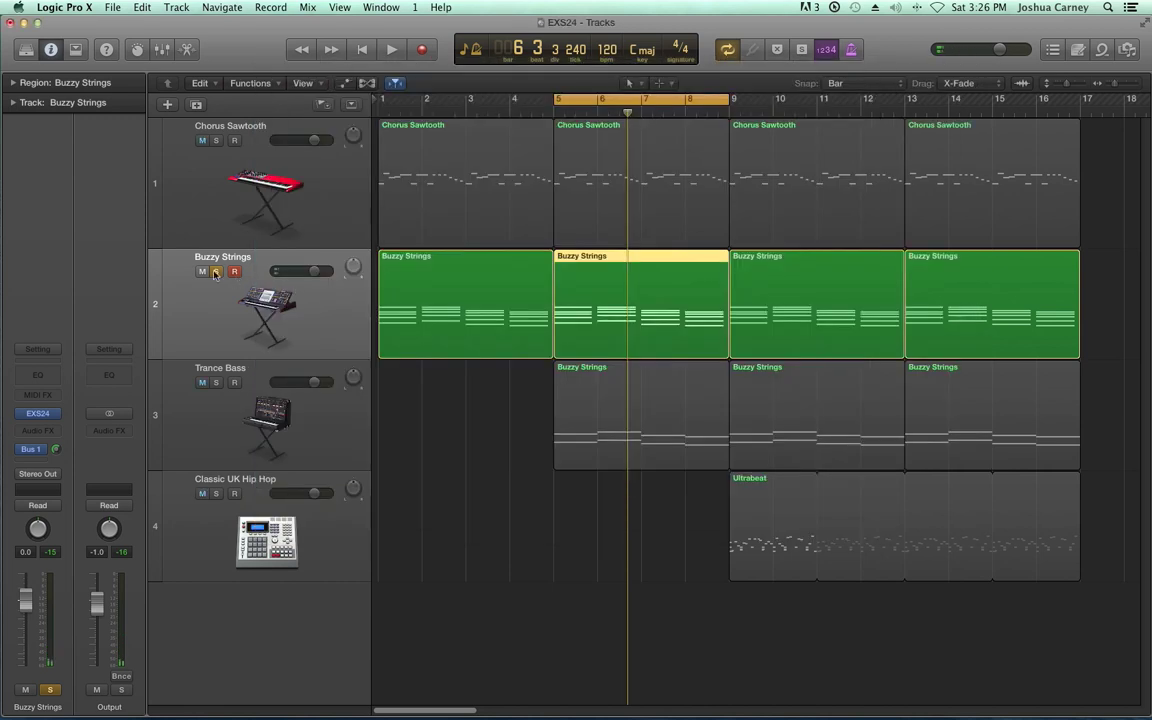
# Step: Solo the Trance Bass track in place of Buzzy Strings and open its EXS24 while the cycled region plays
pyautogui.click(215, 272)
pyautogui.click(216, 383)
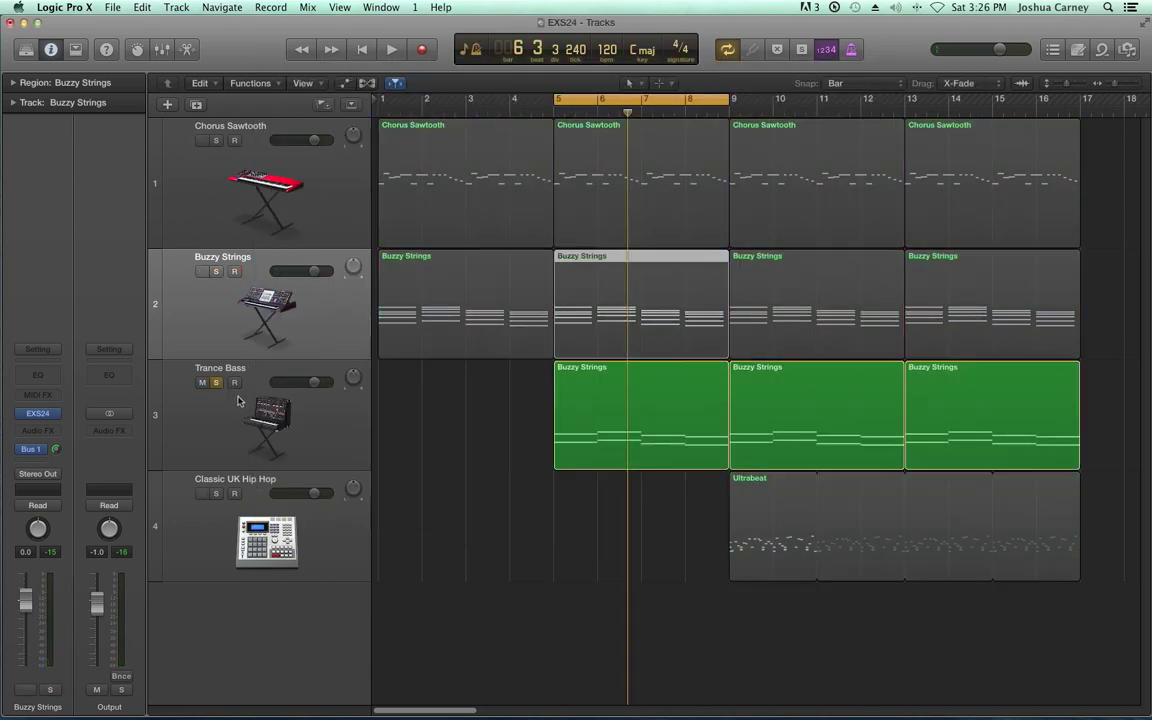
pyautogui.click(228, 401)
pyautogui.moveTo(40, 415)
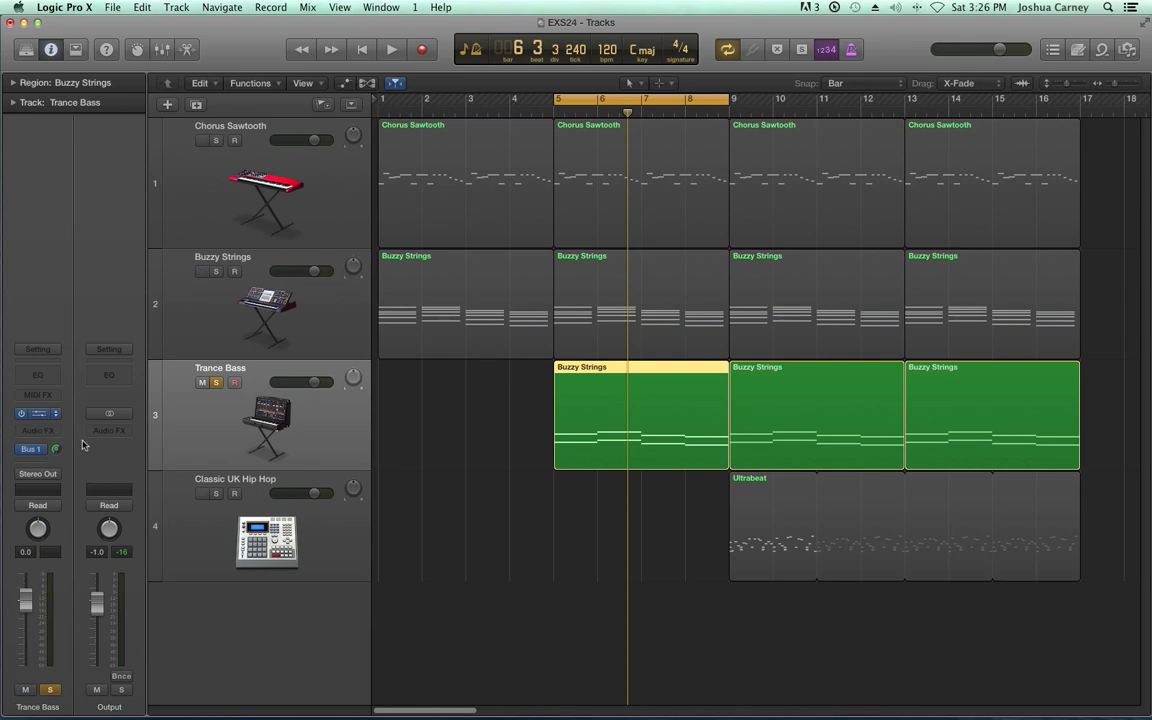
pyautogui.press('space')
pyautogui.moveTo(556, 80); pyautogui.dragTo(586, 82)
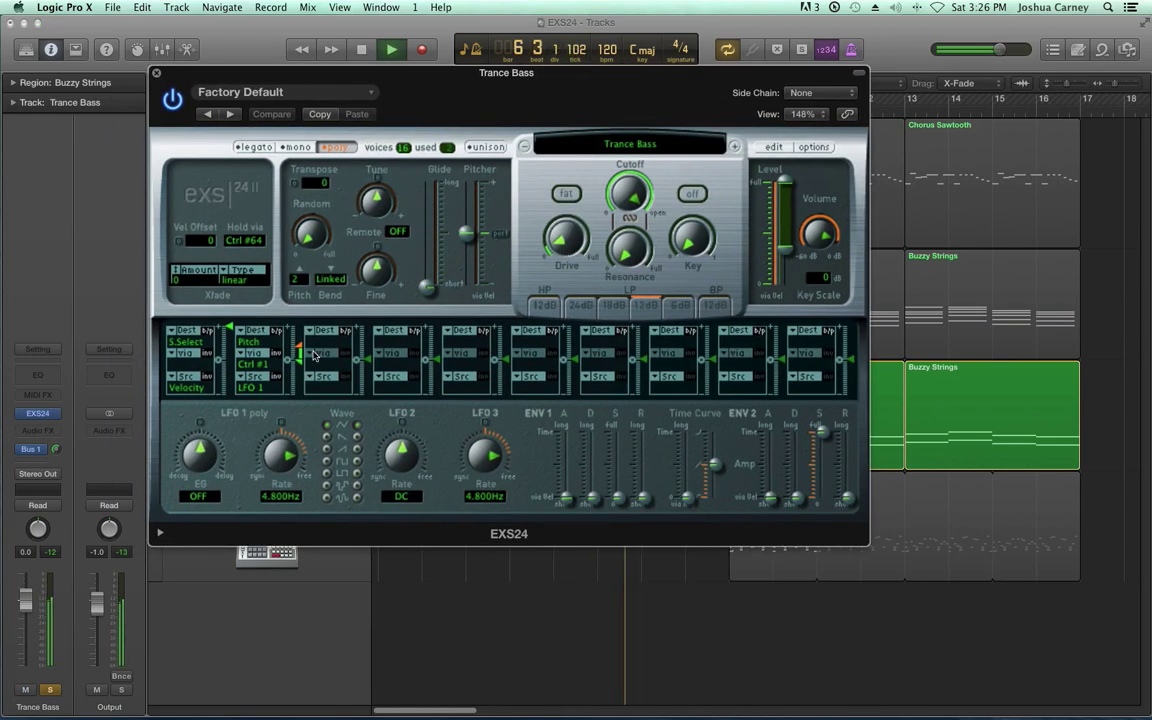
# Step: Clear the LFO 1 pitch routing in the second modulation slot and turn on the filter with Fat, lowering the cutoff to about the middle
pyautogui.click(260, 368)
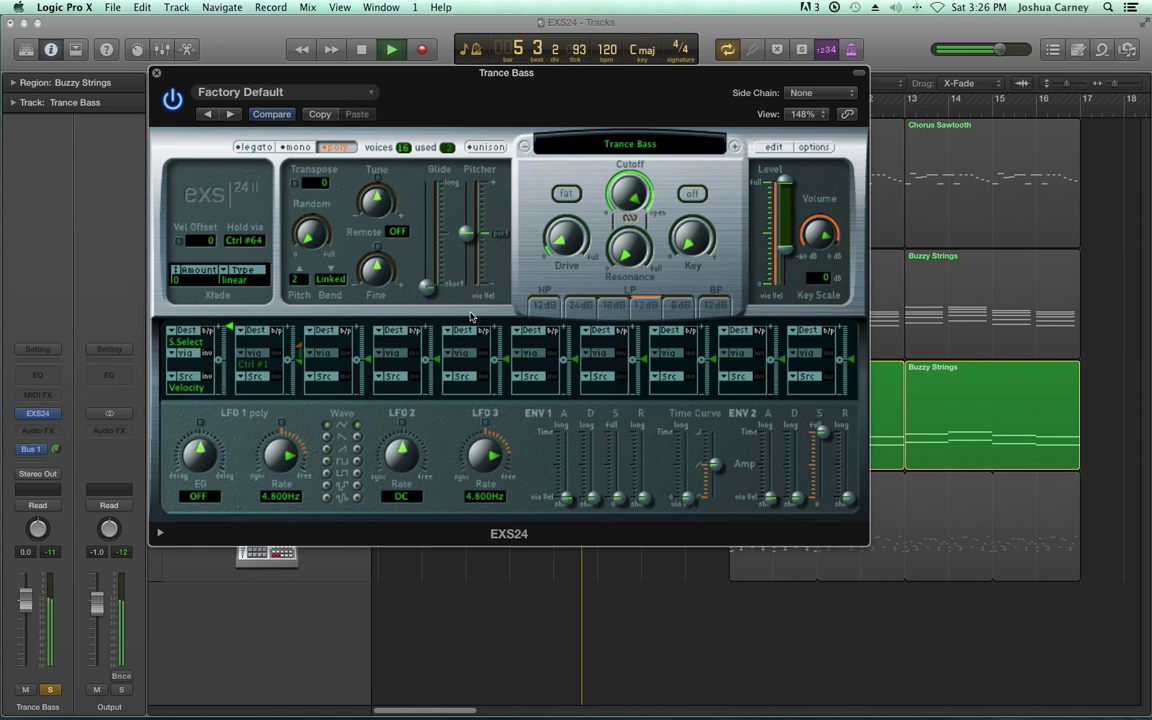
pyautogui.press('space')
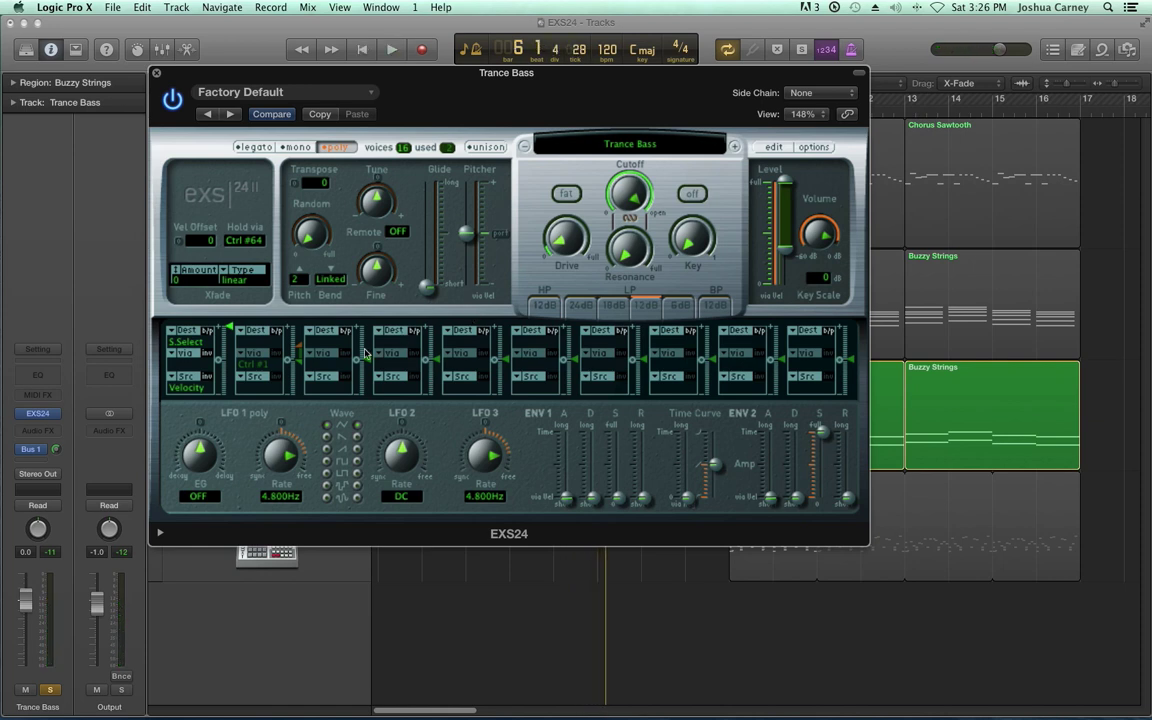
pyautogui.click(258, 341)
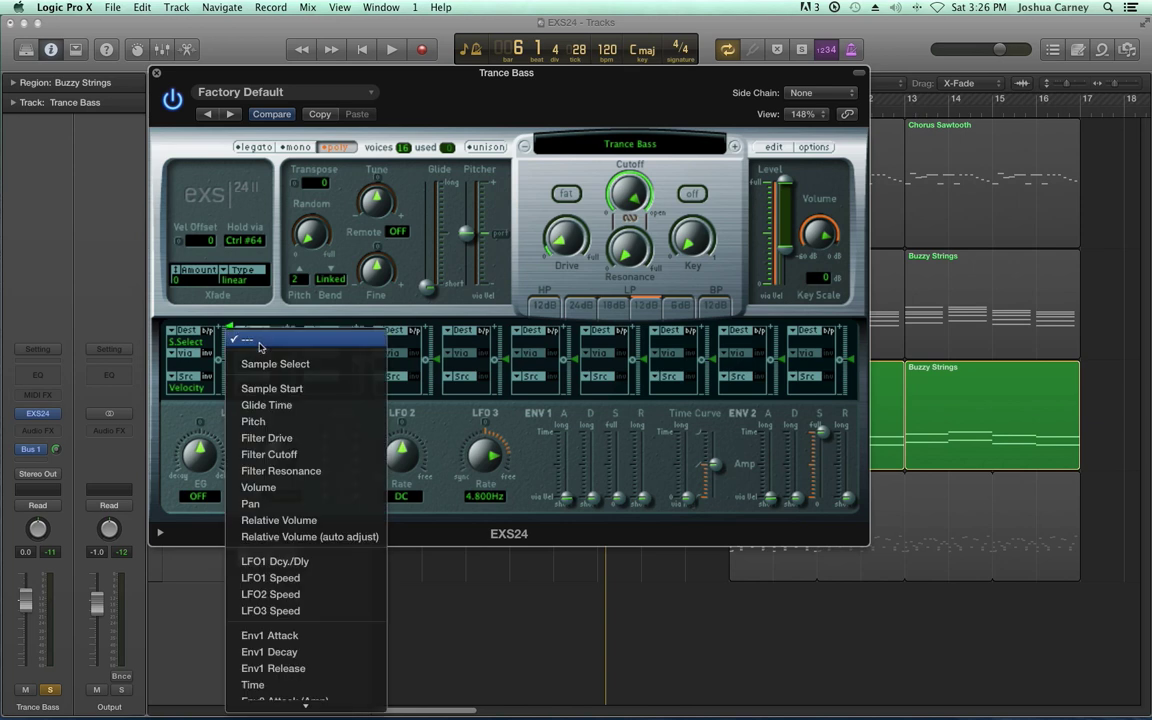
pyautogui.click(258, 342)
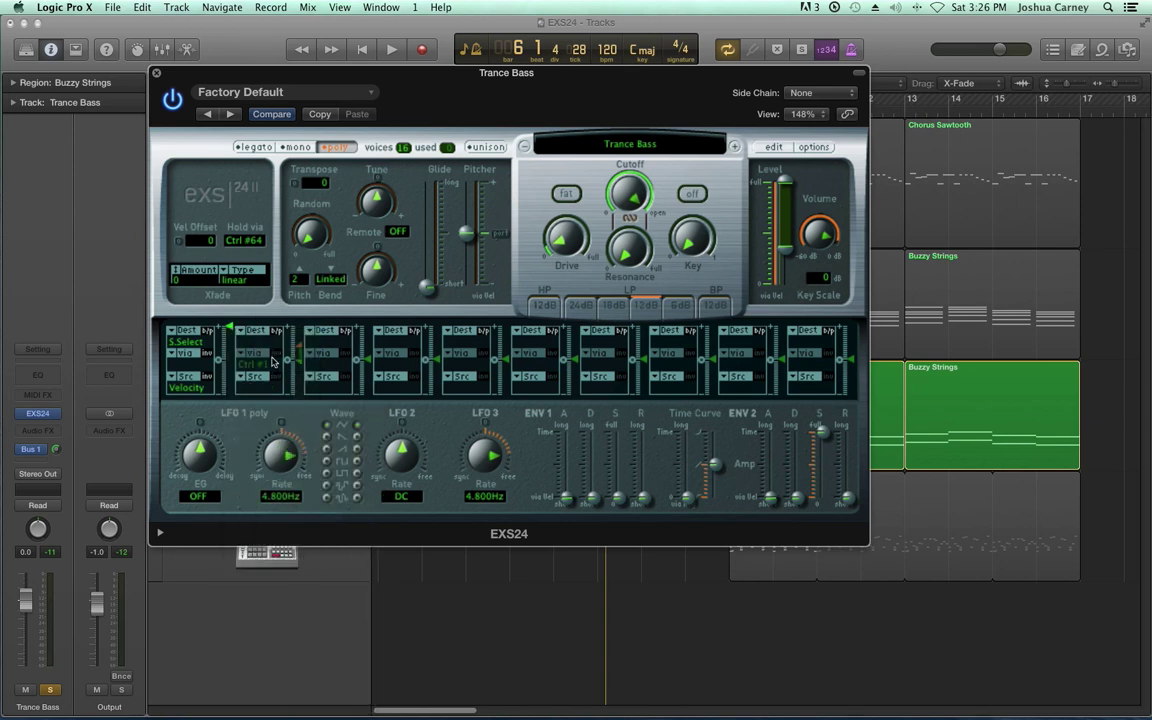
pyautogui.click(700, 193)
pyautogui.moveTo(630, 203); pyautogui.dragTo(644, 280)
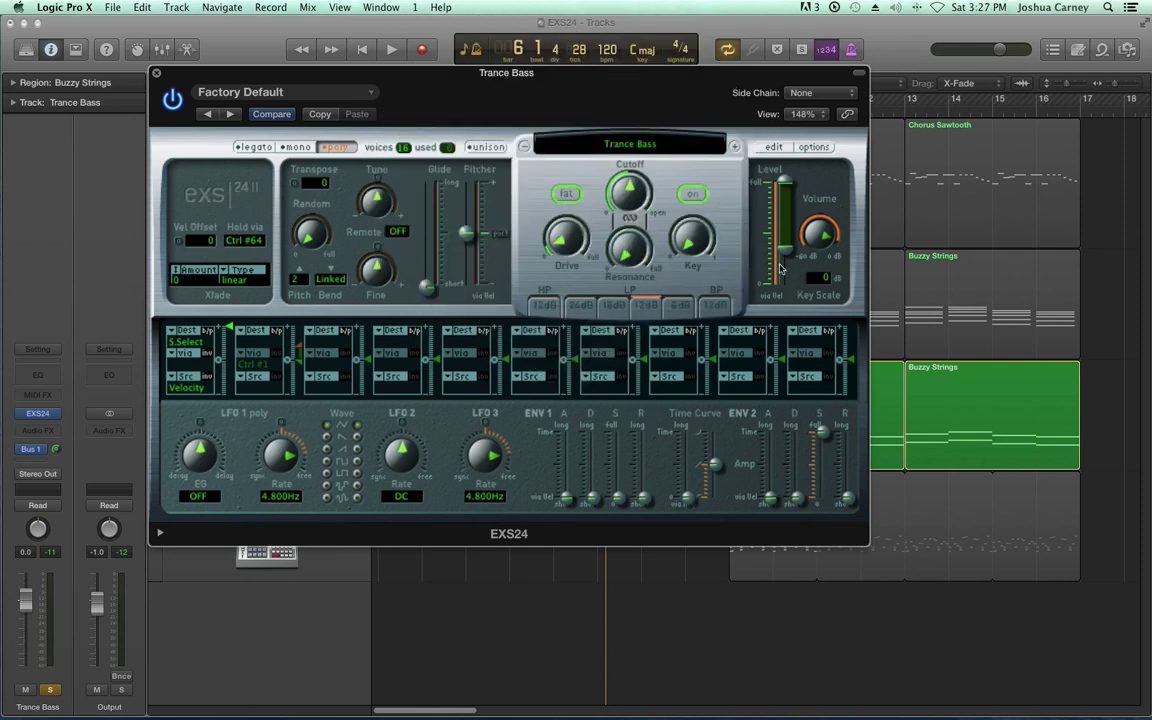
# Step: Route LFO 2 to Filter Cutoff in the second modulation slot without a via source and set the LFO 2 rate to 1/4
pyautogui.click(264, 346)
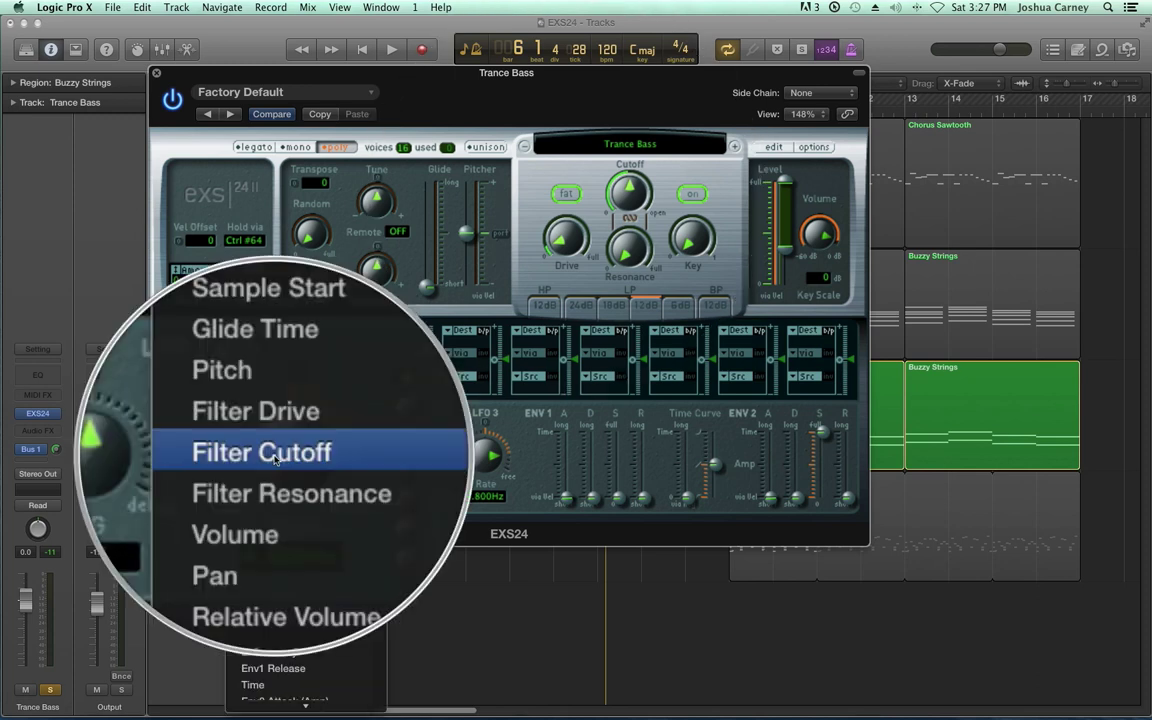
pyautogui.click(250, 452)
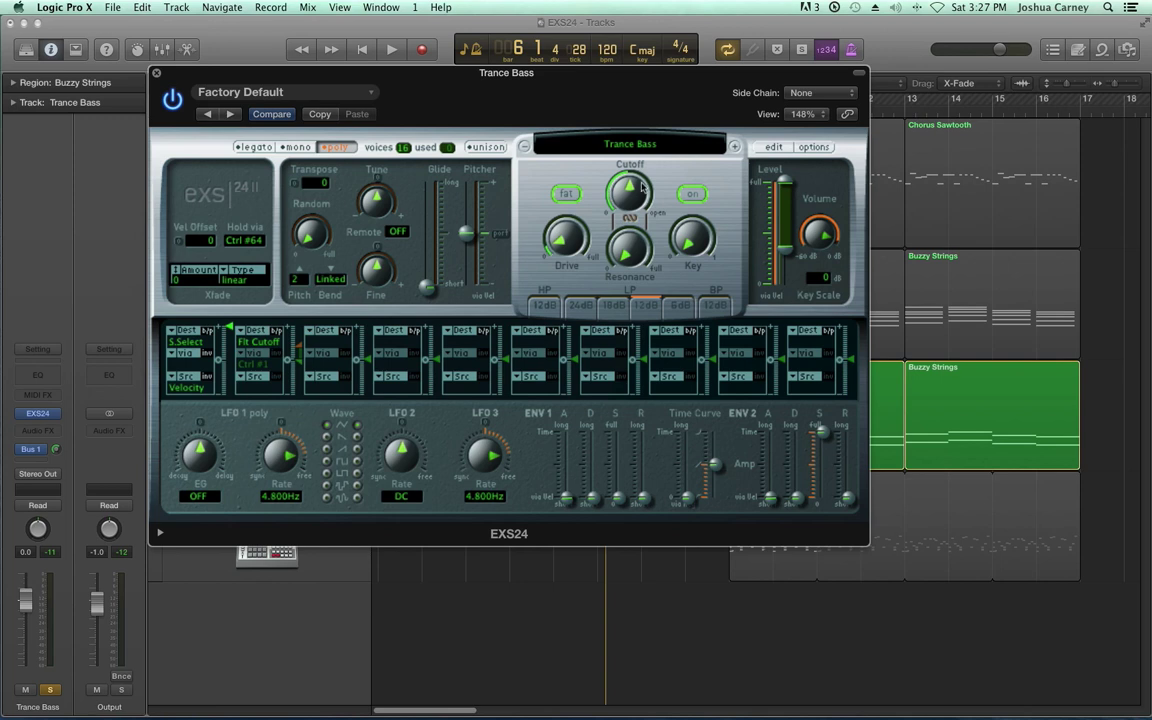
pyautogui.click(258, 388)
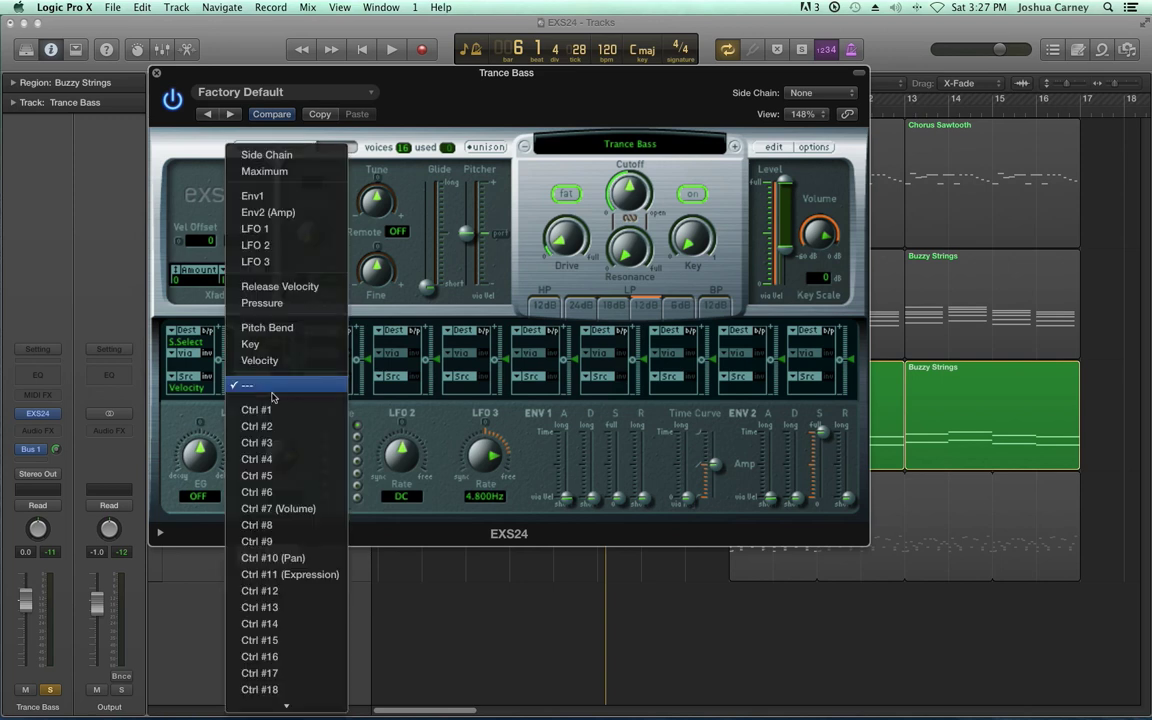
pyautogui.click(286, 255)
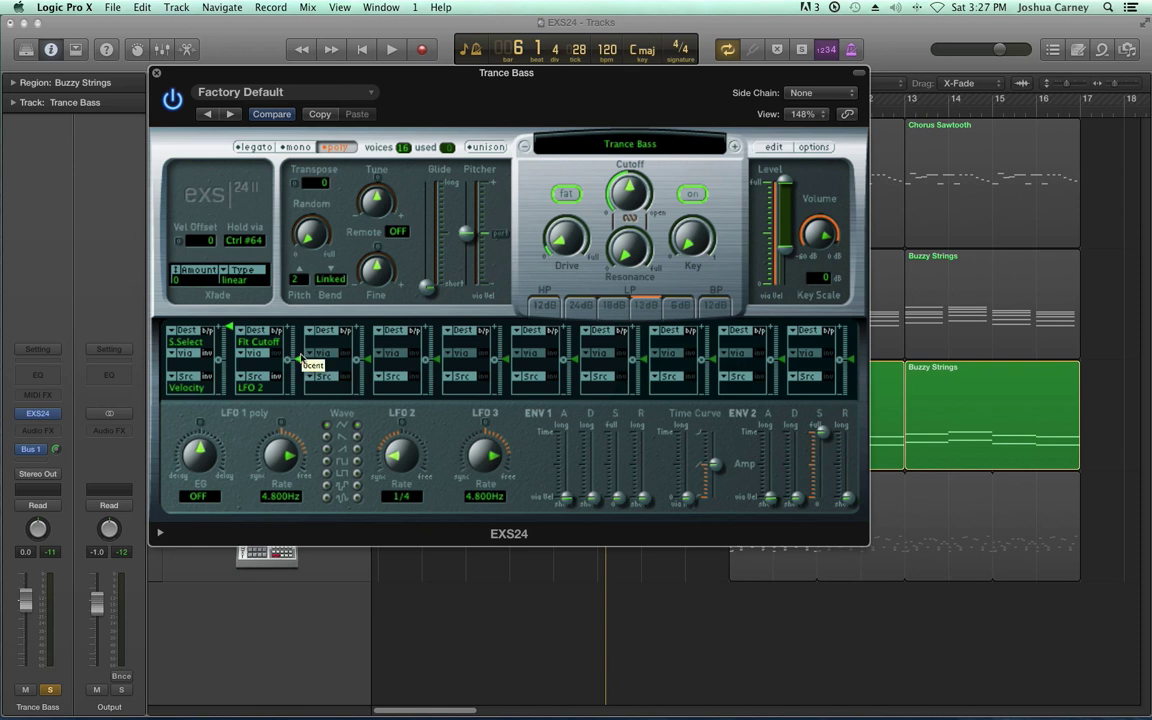
# Step: While auditioning the bass, raise the Filter Cutoff modulation amount to maximum and open the cutoff beyond the middle
pyautogui.press('space')
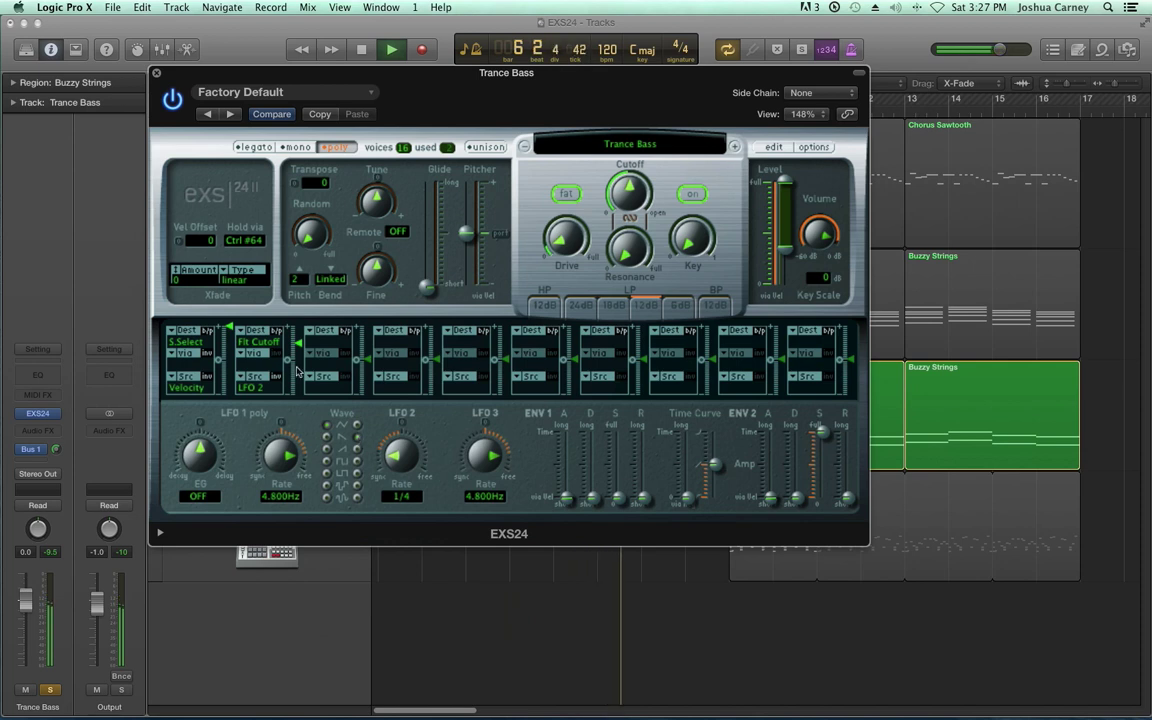
pyautogui.moveTo(300, 345); pyautogui.dragTo(302, 327)
pyautogui.moveTo(628, 192); pyautogui.dragTo(634, 163)
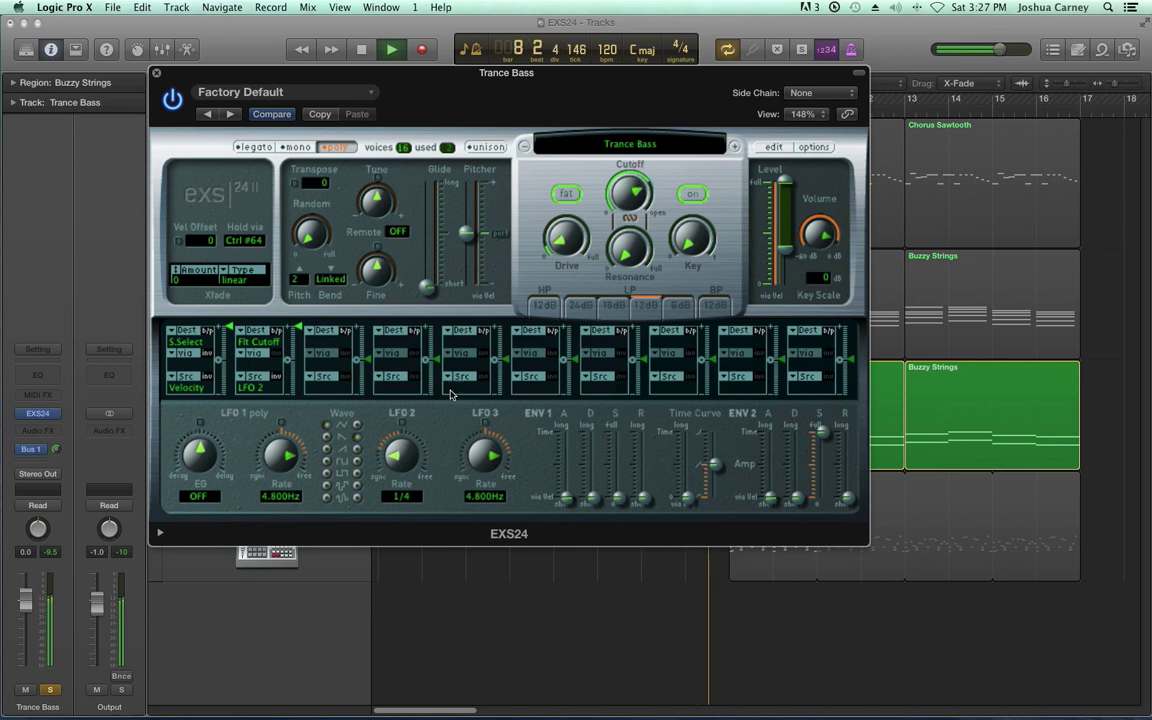
# Step: Audition the bass with the filter cutoff fully open and then nearly closed, leaving it nearly closed
pyautogui.press('space')
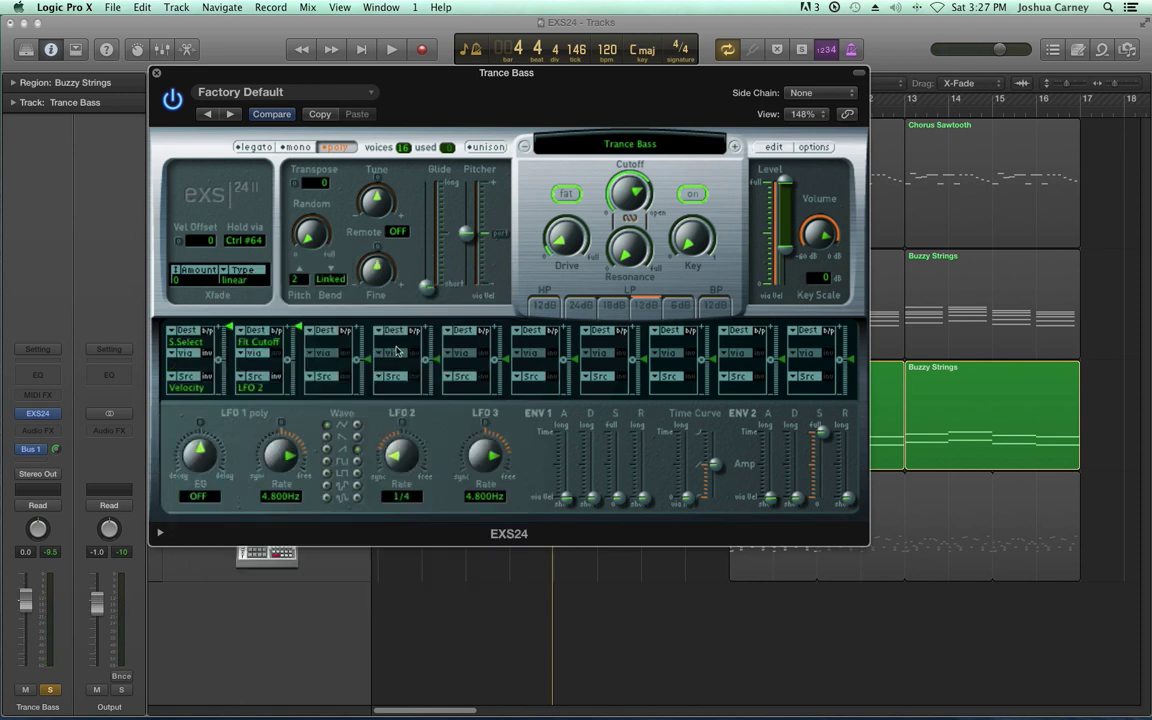
pyautogui.press('space')
pyautogui.moveTo(298, 330)
pyautogui.mouseDown()
pyautogui.moveTo(304, 432)
pyautogui.moveTo(307, 317)
pyautogui.mouseUp()
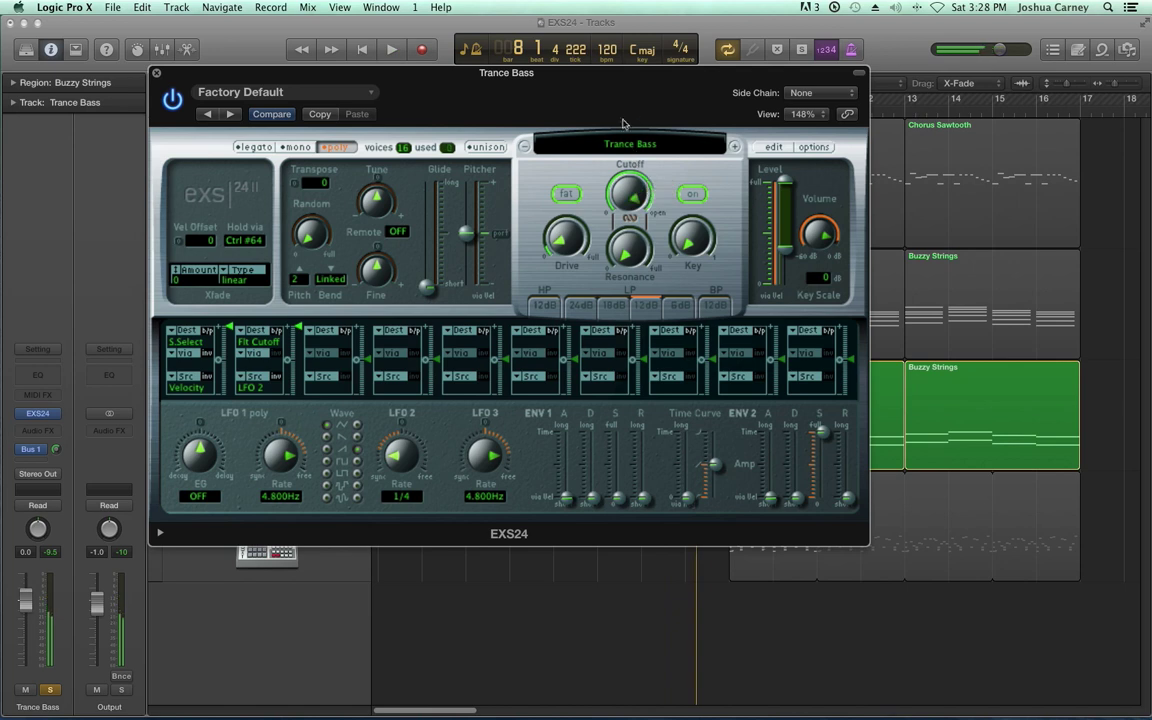
pyautogui.press('space')
pyautogui.press('space')
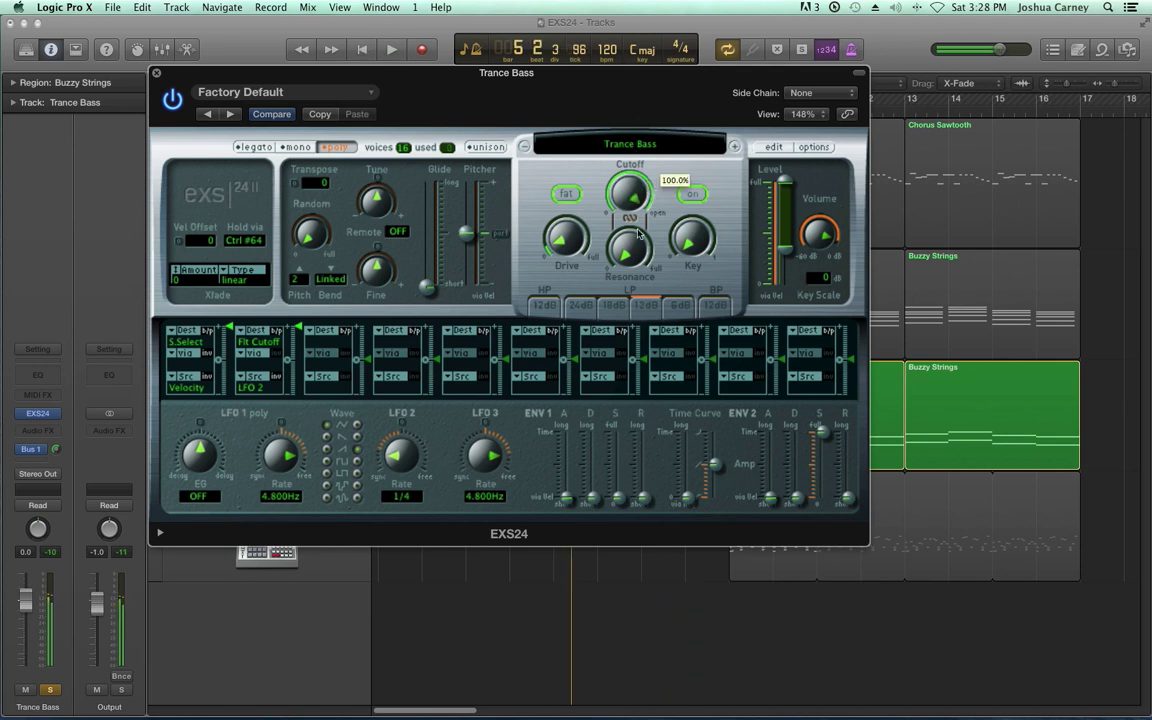
pyautogui.press('space')
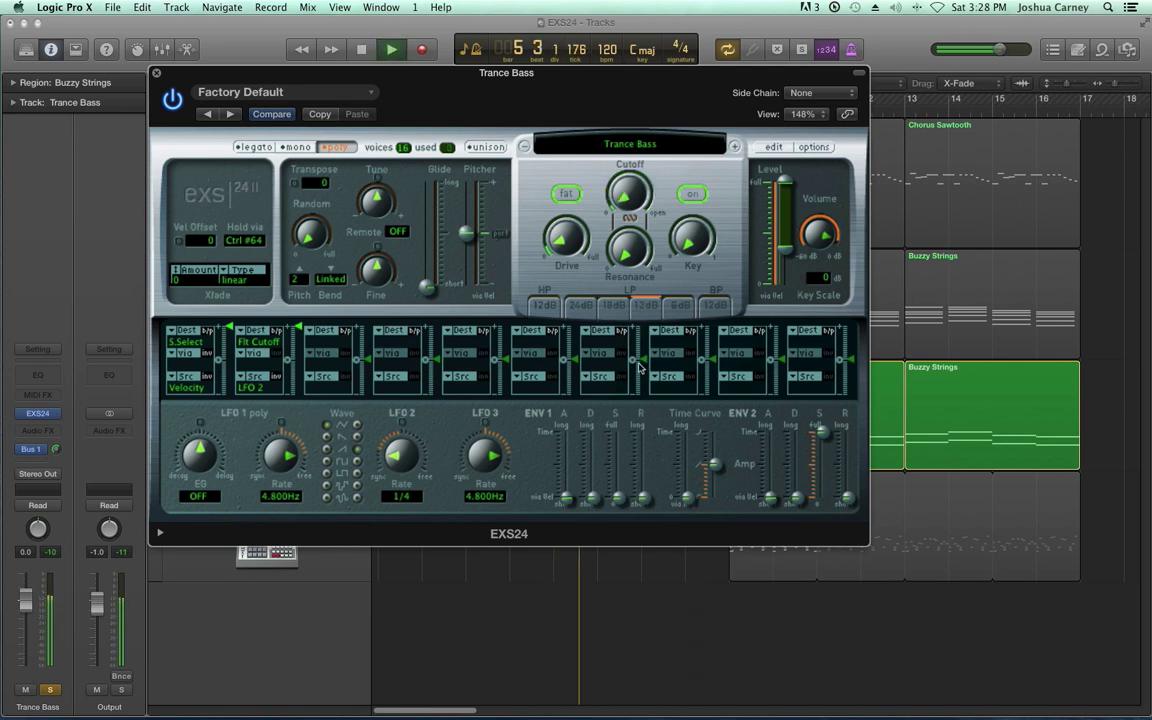
# Step: Lower the Filter Cutoff modulation amount slightly, raise the filter drive while auditioning, and close the EXS24 window
pyautogui.moveTo(301, 341)
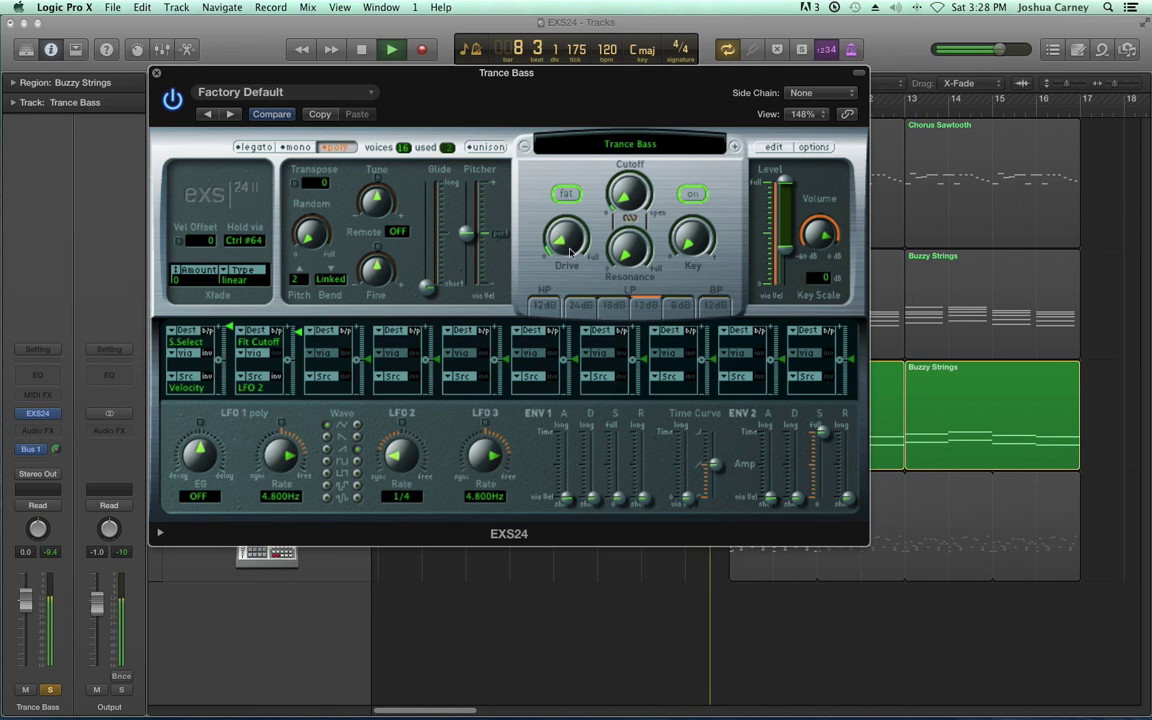
pyautogui.moveTo(570, 252)
pyautogui.mouseDown()
pyautogui.moveTo(572, 215)
pyautogui.moveTo(566, 250)
pyautogui.mouseUp()
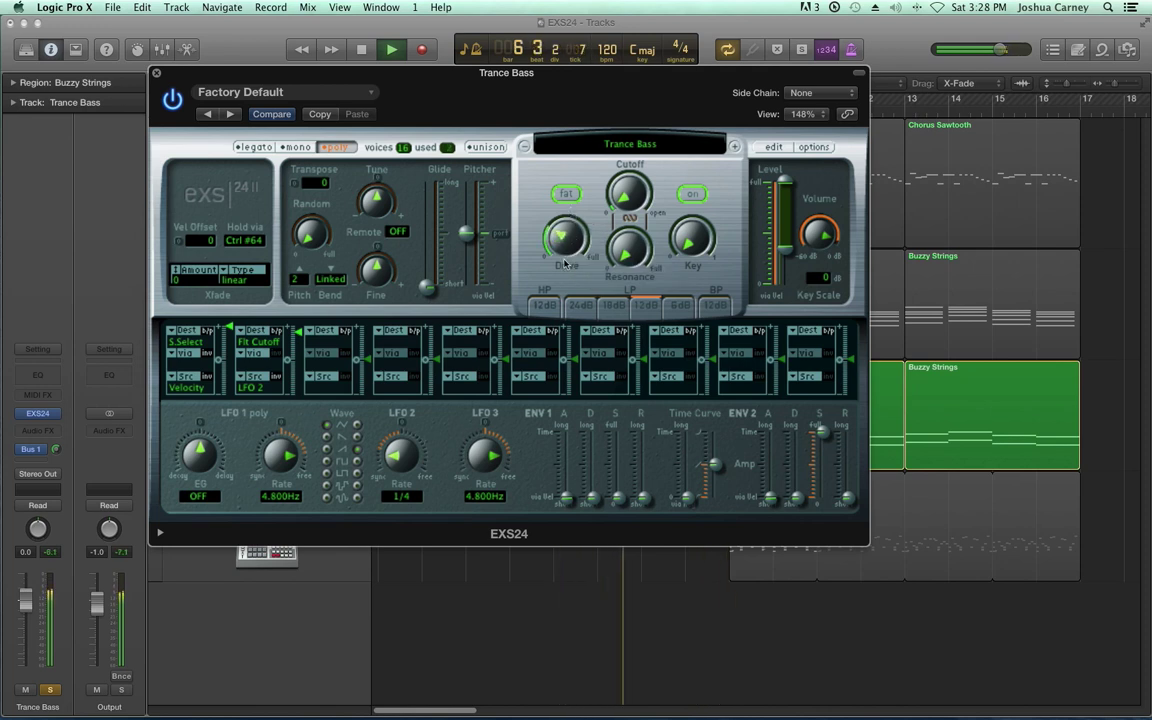
pyautogui.press('space')
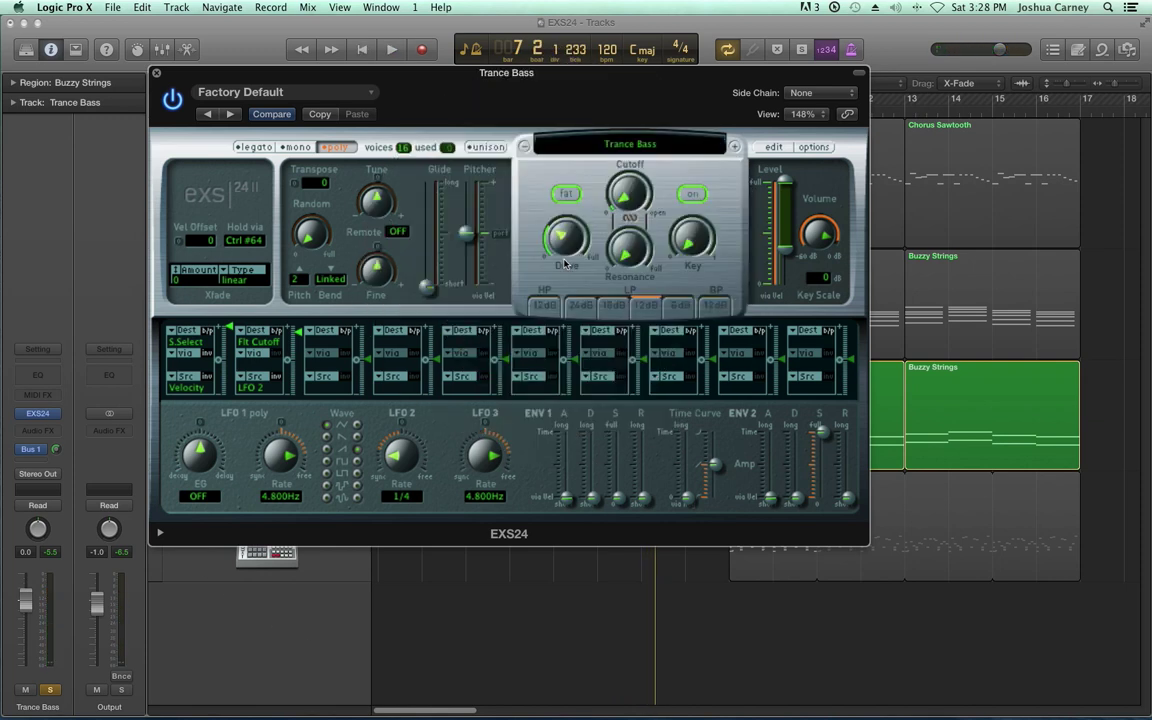
pyautogui.click(156, 74)
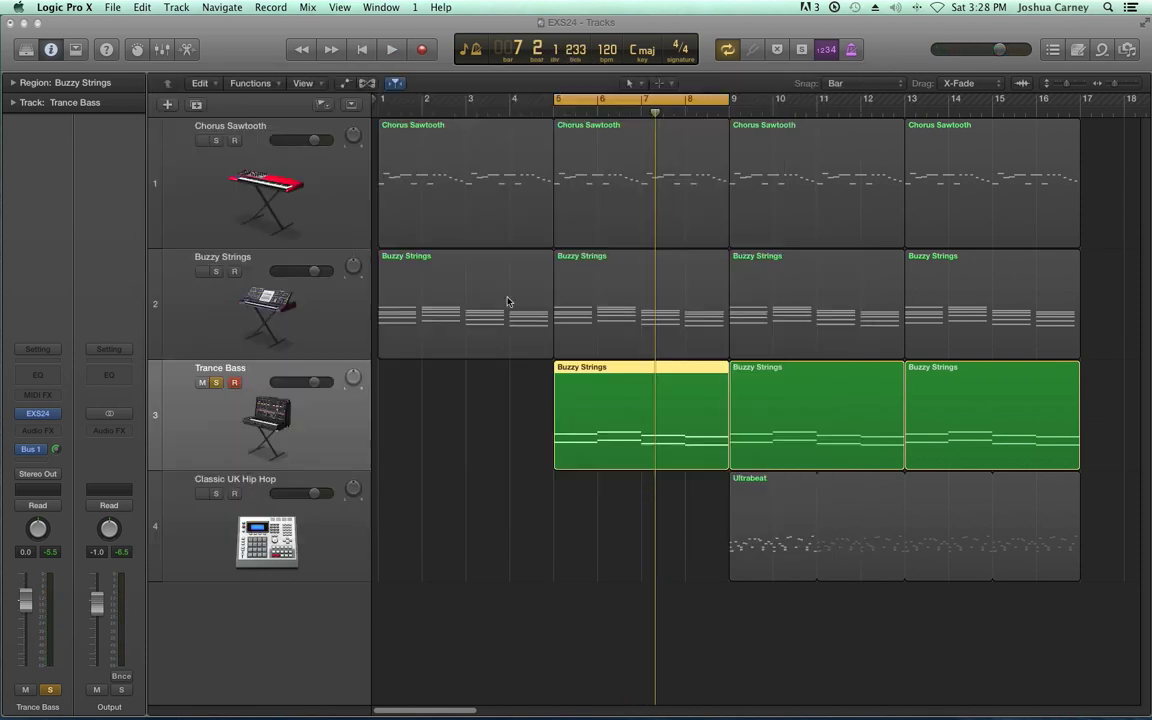
# Step: Unsolo Trance Bass, play the cycled section with all tracks, and select the Buzzy Strings track
pyautogui.click(217, 382)
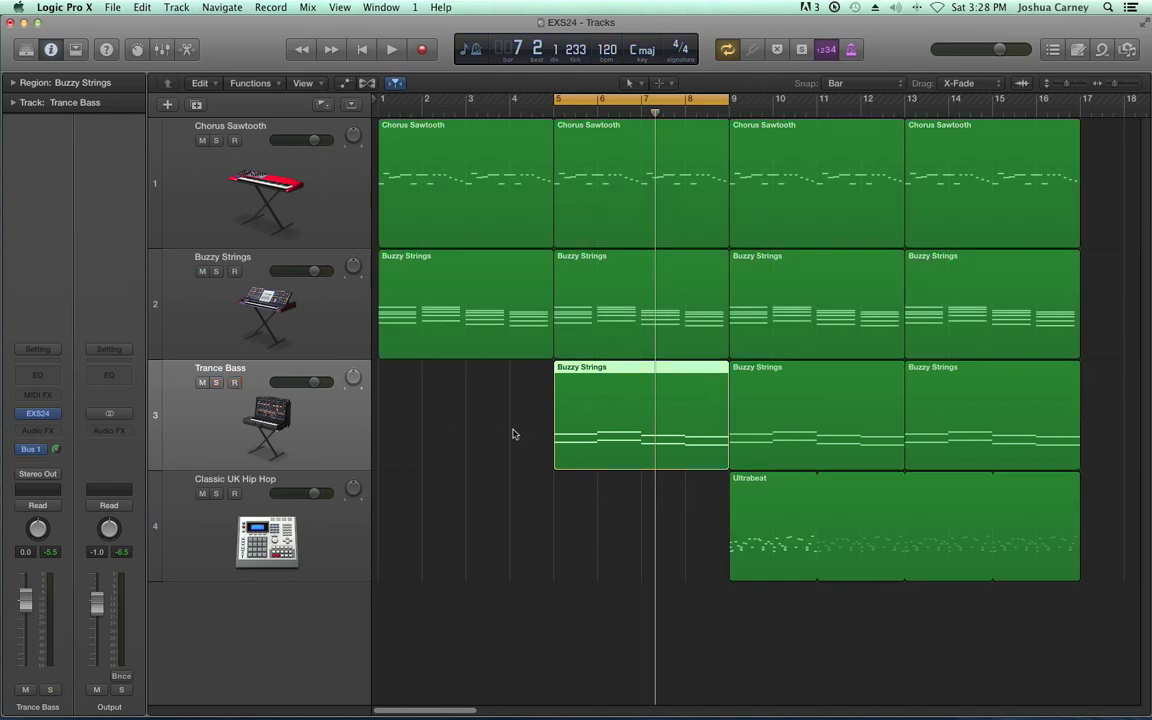
pyautogui.press('space')
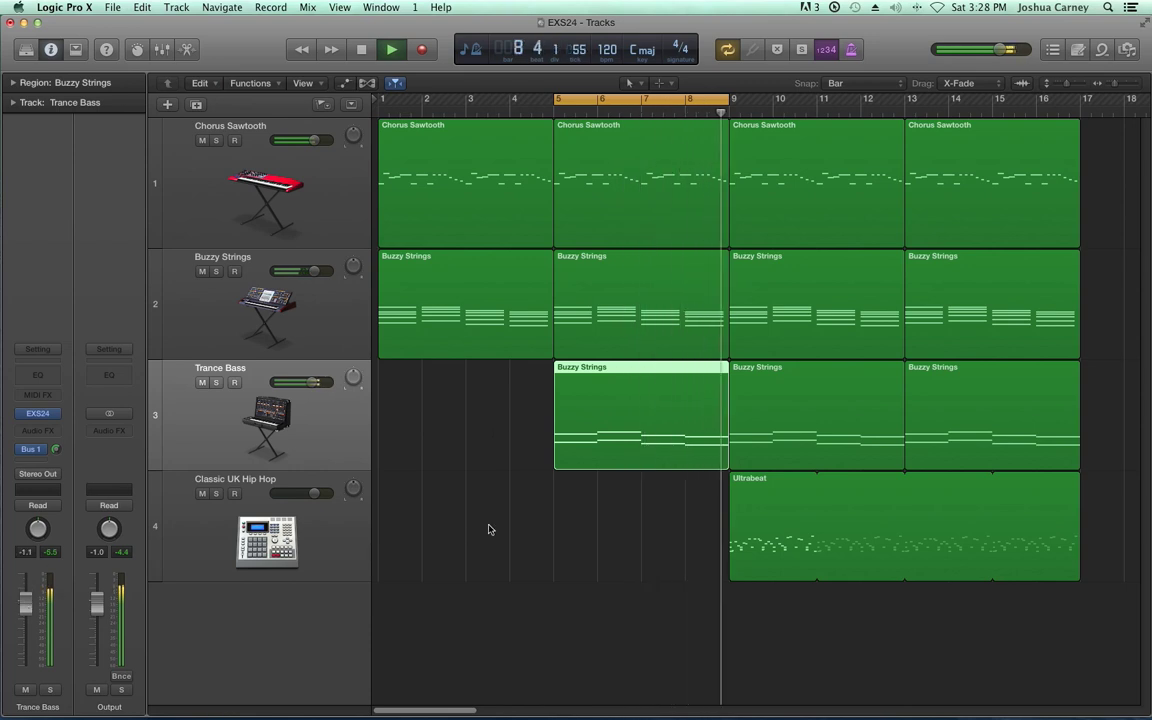
pyautogui.click(302, 296)
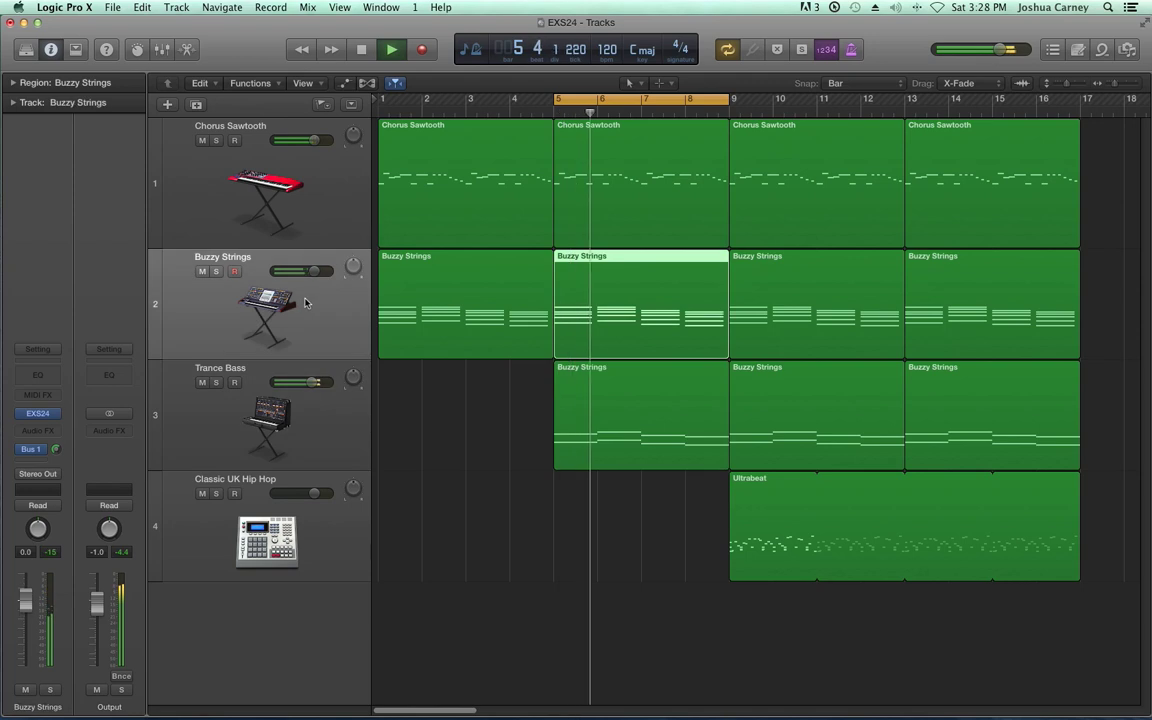
# Step: Lower the Chorus Sawtooth track's volume to -2.2 dB during playback
pyautogui.click(278, 196)
pyautogui.scroll(-3, 53, 594)
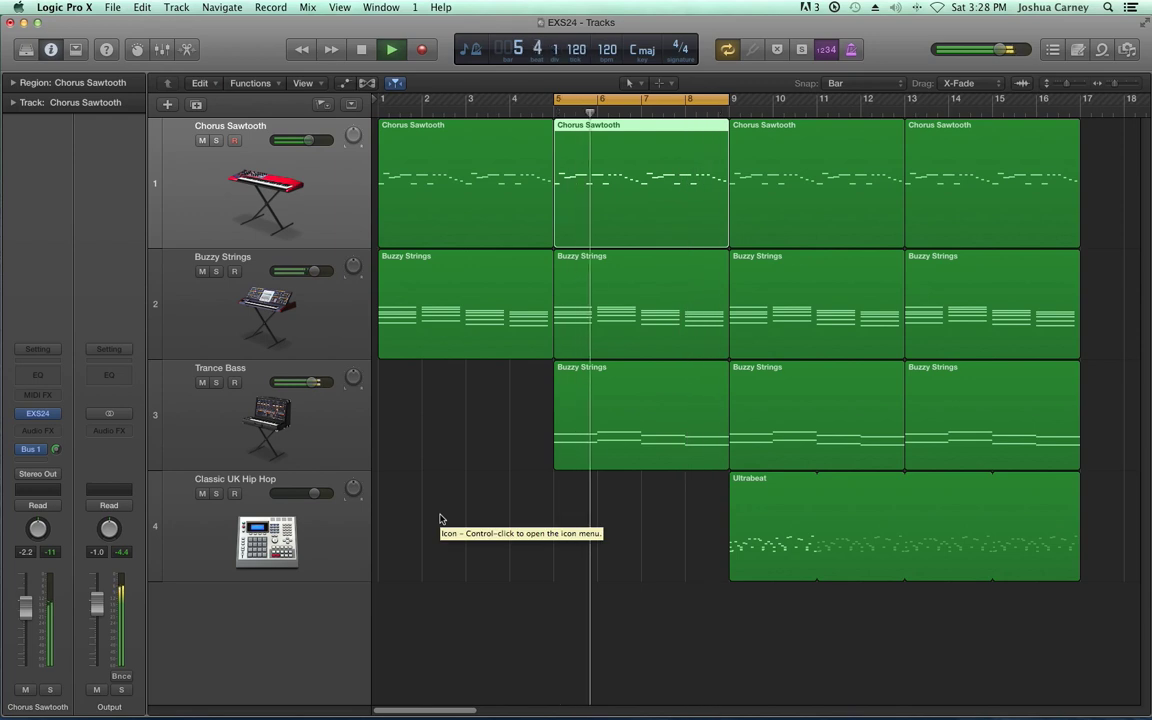
# Step: In Trance Bass's EXS24, open the filter cutoff further and raise the resonance to 10.7% while auditioning the track soloed
pyautogui.click(335, 403)
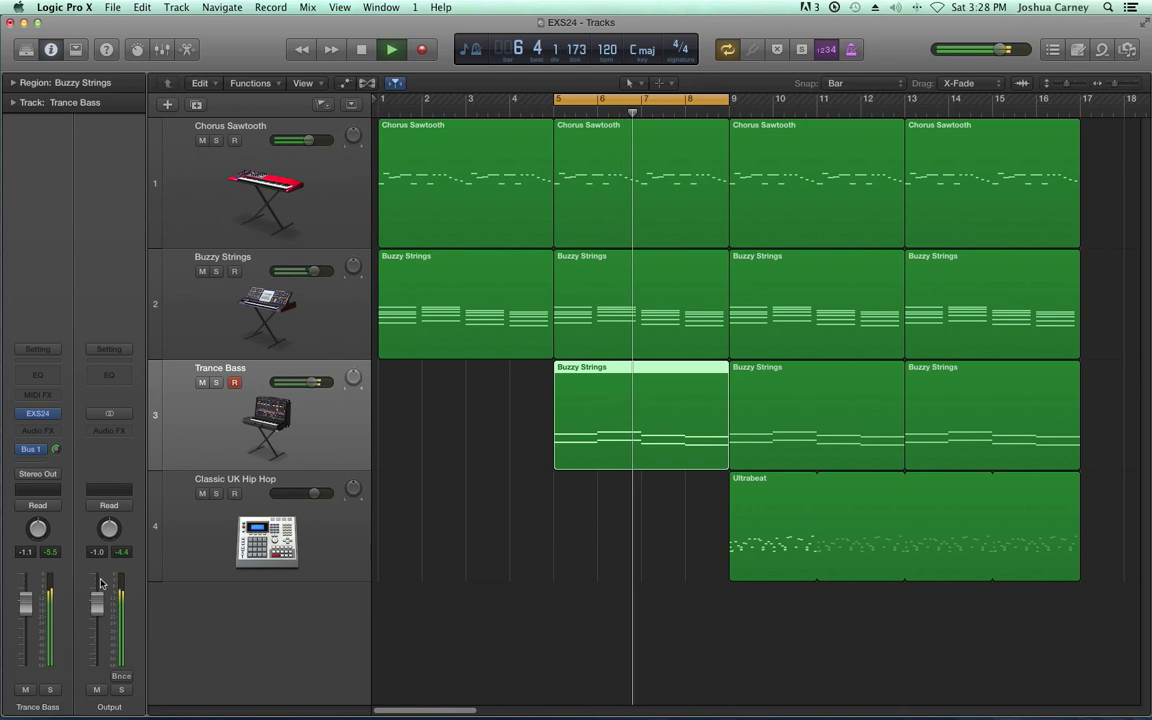
pyautogui.click(40, 416)
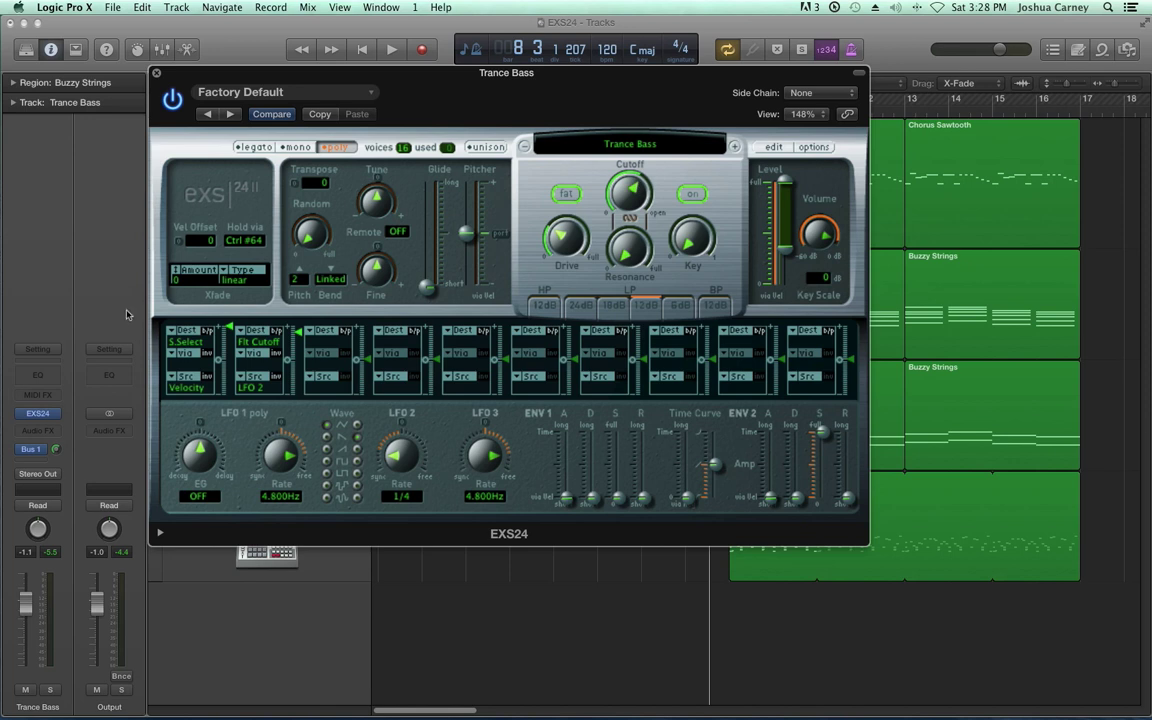
pyautogui.click(46, 694)
pyautogui.press('space')
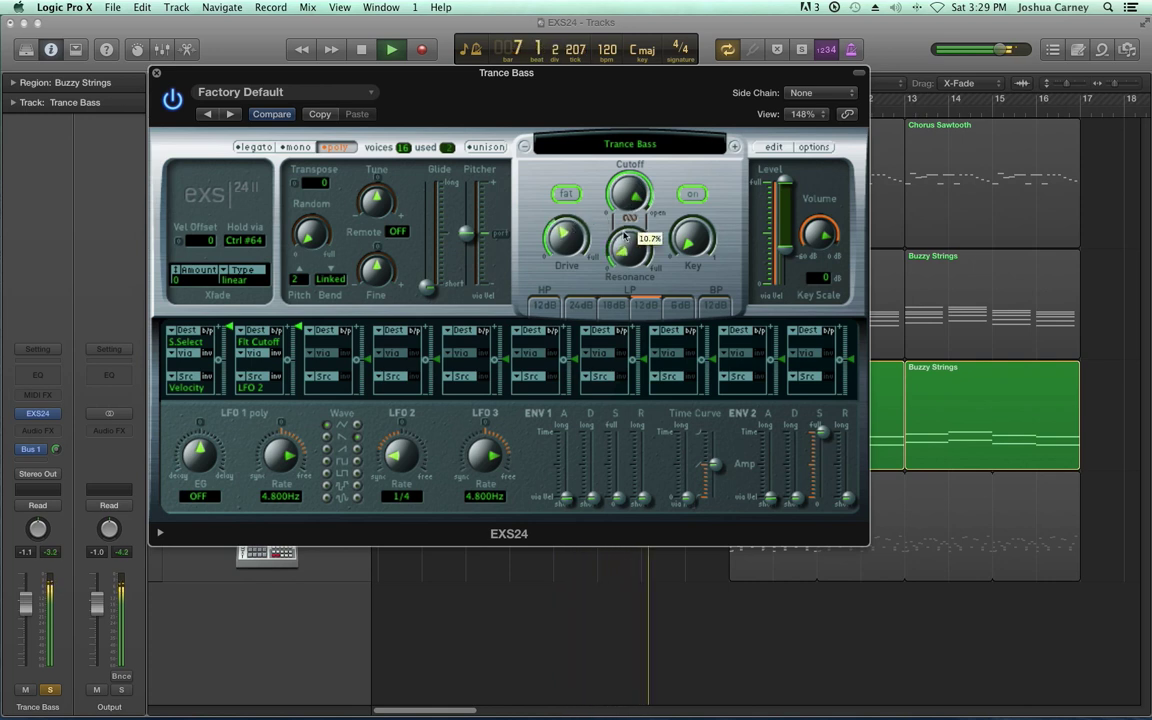
pyautogui.click(156, 74)
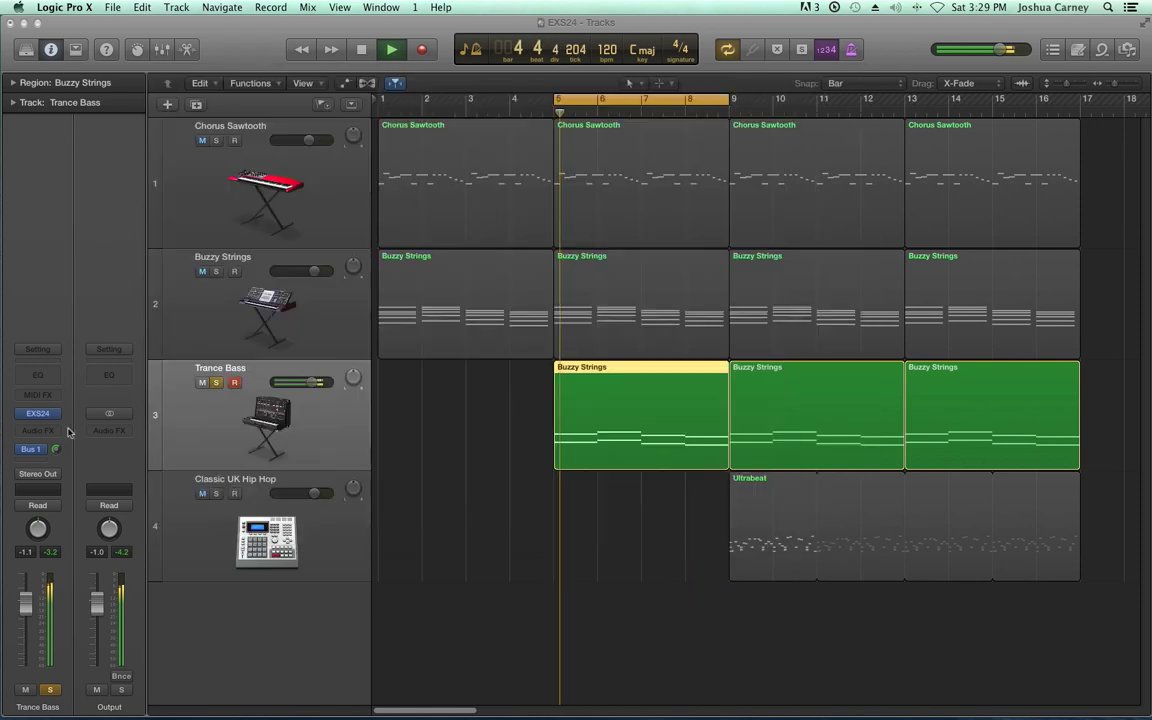
# Step: Unsolo Trance Bass and lower its volume to -2.8 dB while playing the cycled section with all tracks
pyautogui.press('s')
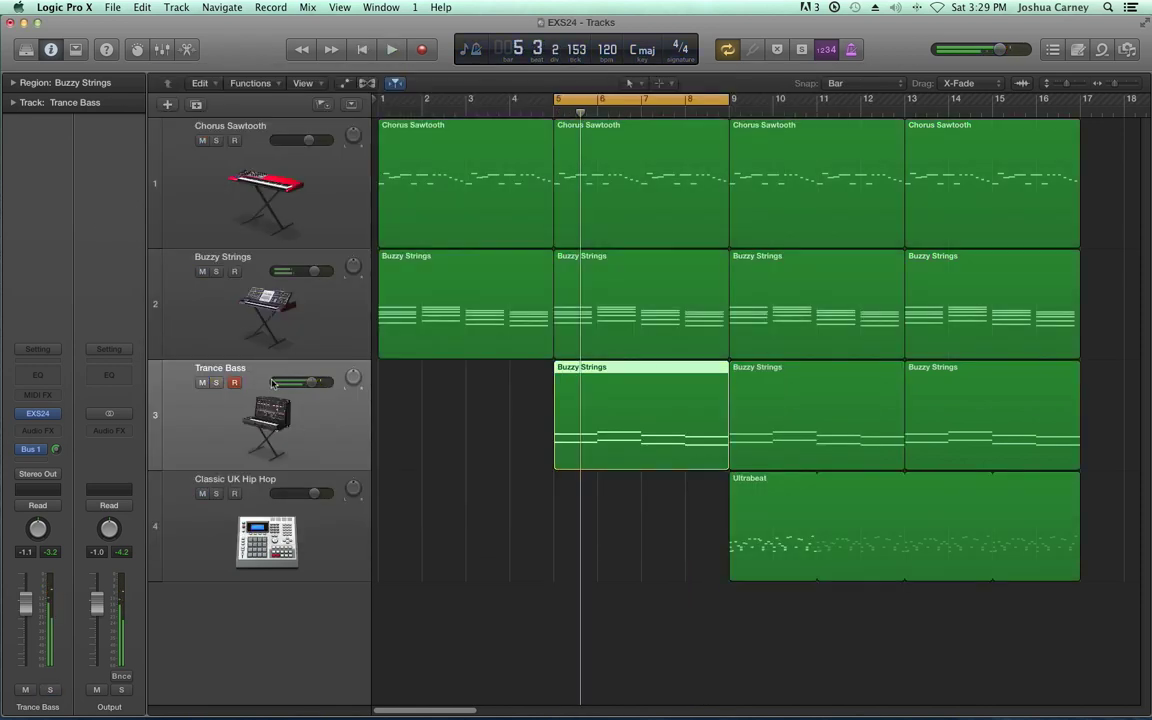
pyautogui.press('space')
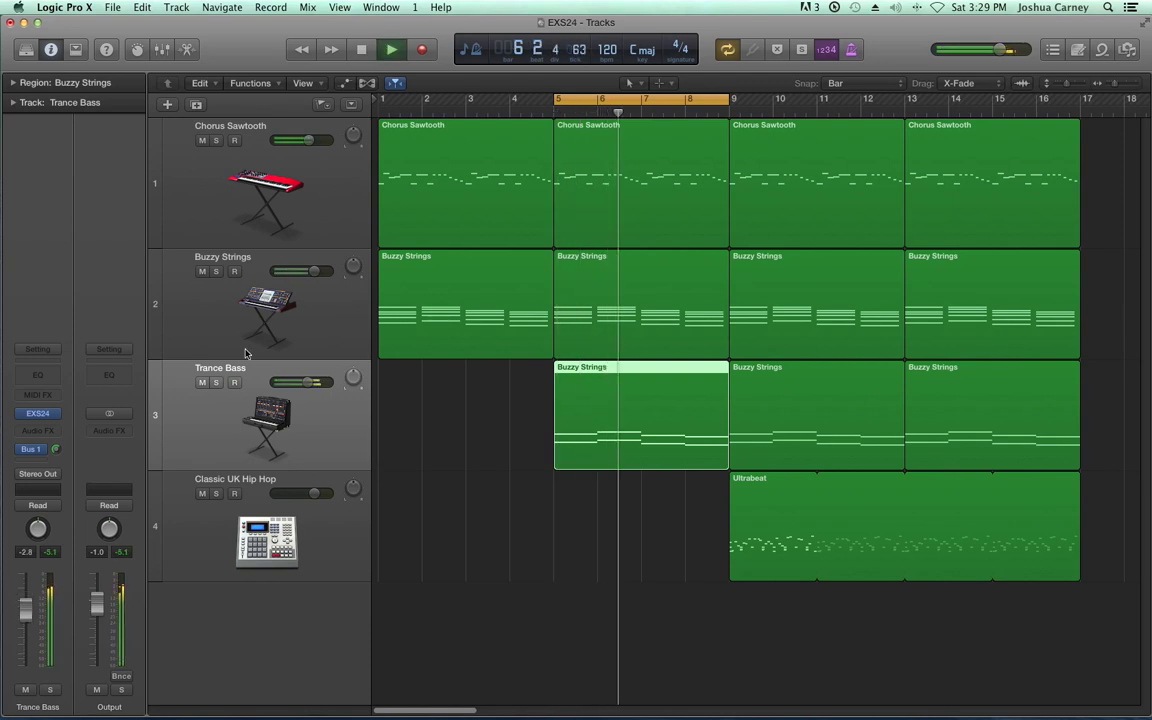
# Step: Insert a stereo Compressor on the Buzzy Strings track
pyautogui.click(248, 323)
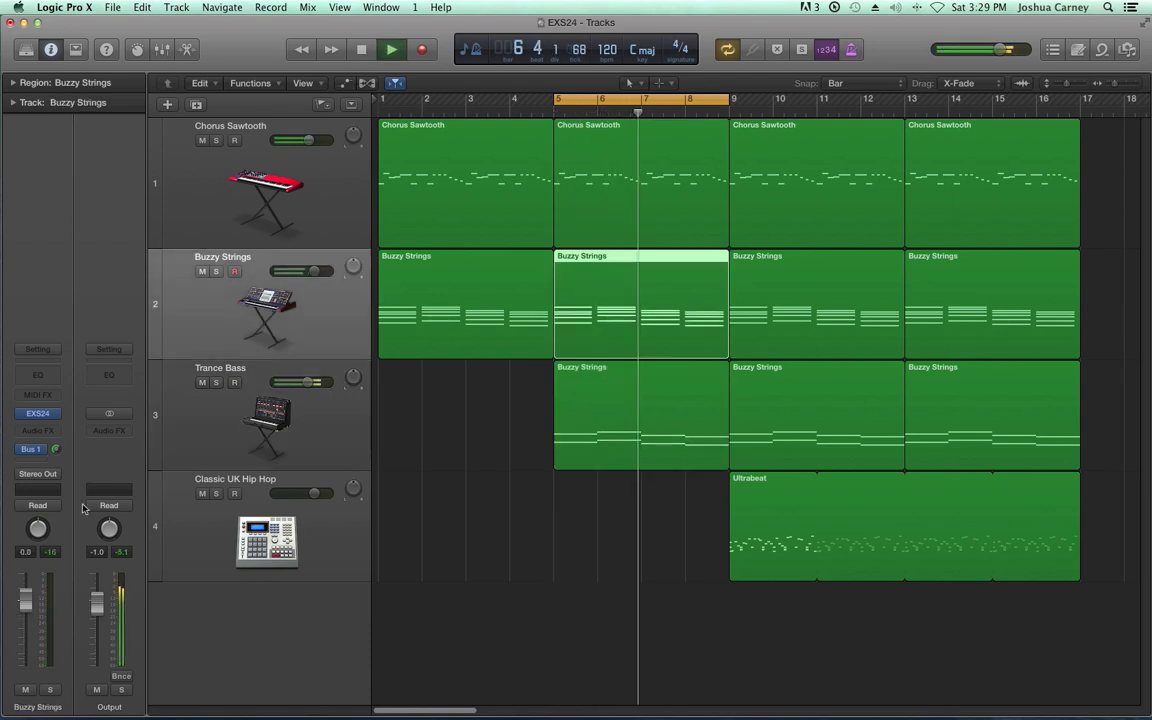
pyautogui.click(70, 431)
pyautogui.moveTo(60, 479)
pyautogui.moveTo(175, 491)
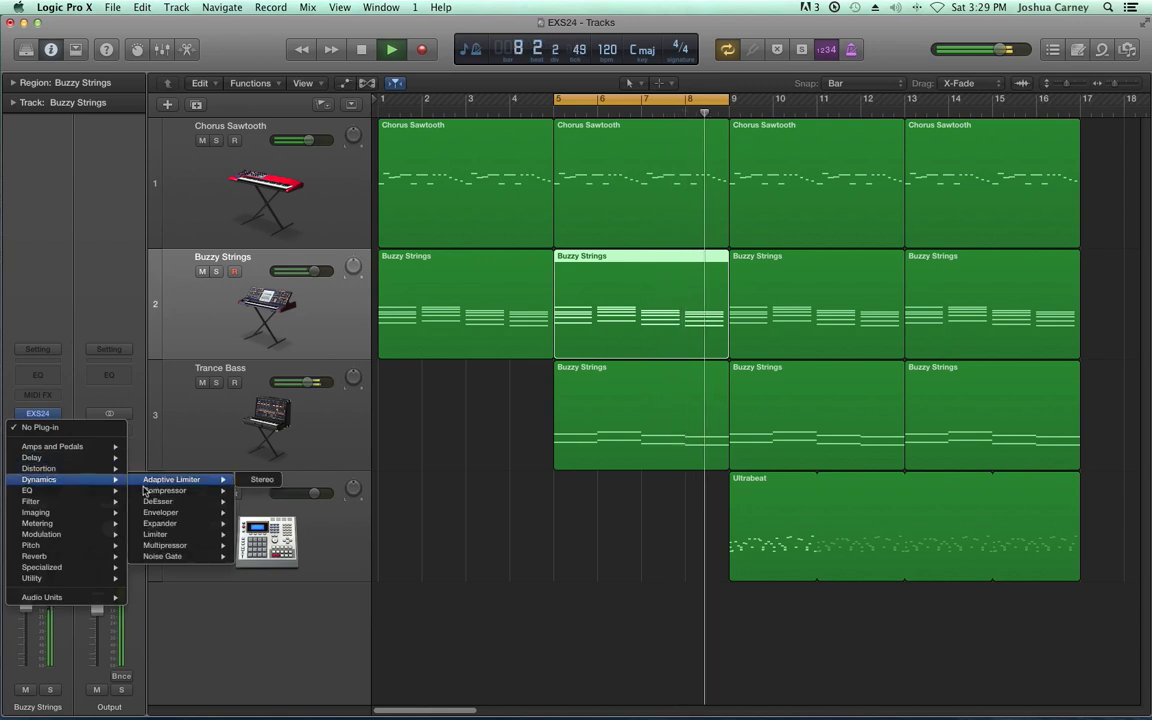
pyautogui.click(260, 491)
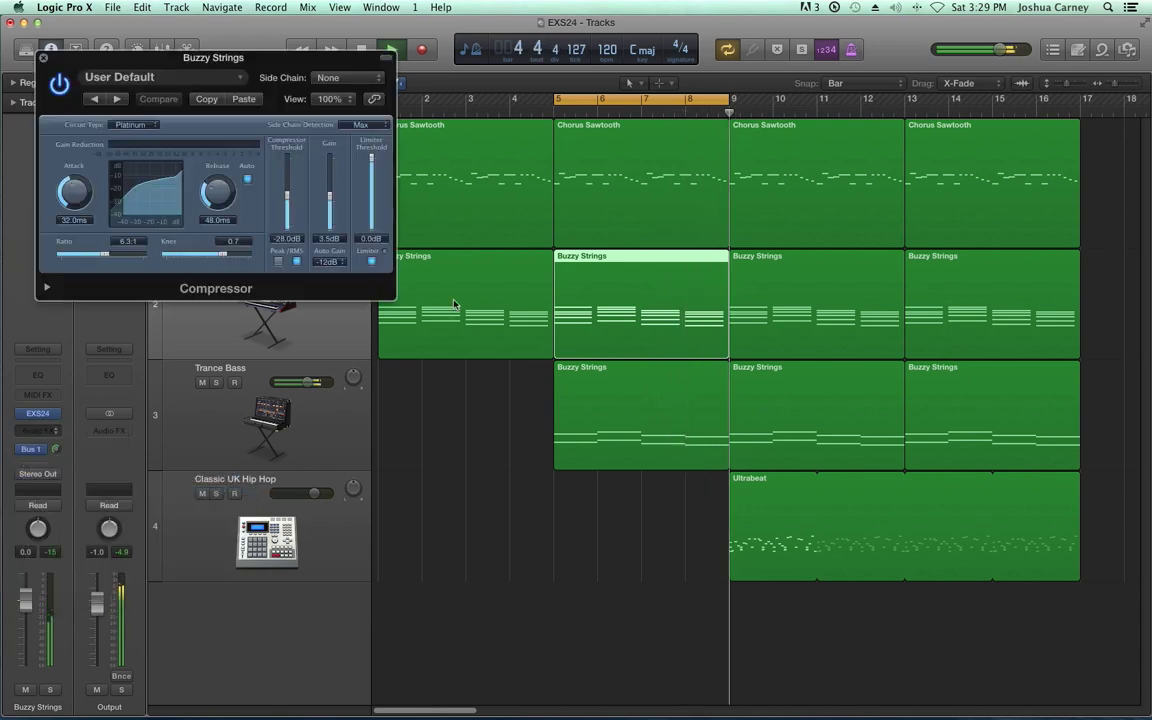
# Step: Set the Buzzy Strings Compressor's ratio to 3.3:1 and its threshold to -21.0 dB, and close its window
pyautogui.moveTo(88, 262); pyautogui.dragTo(84, 263)
pyautogui.moveTo(287, 197); pyautogui.dragTo(288, 191)
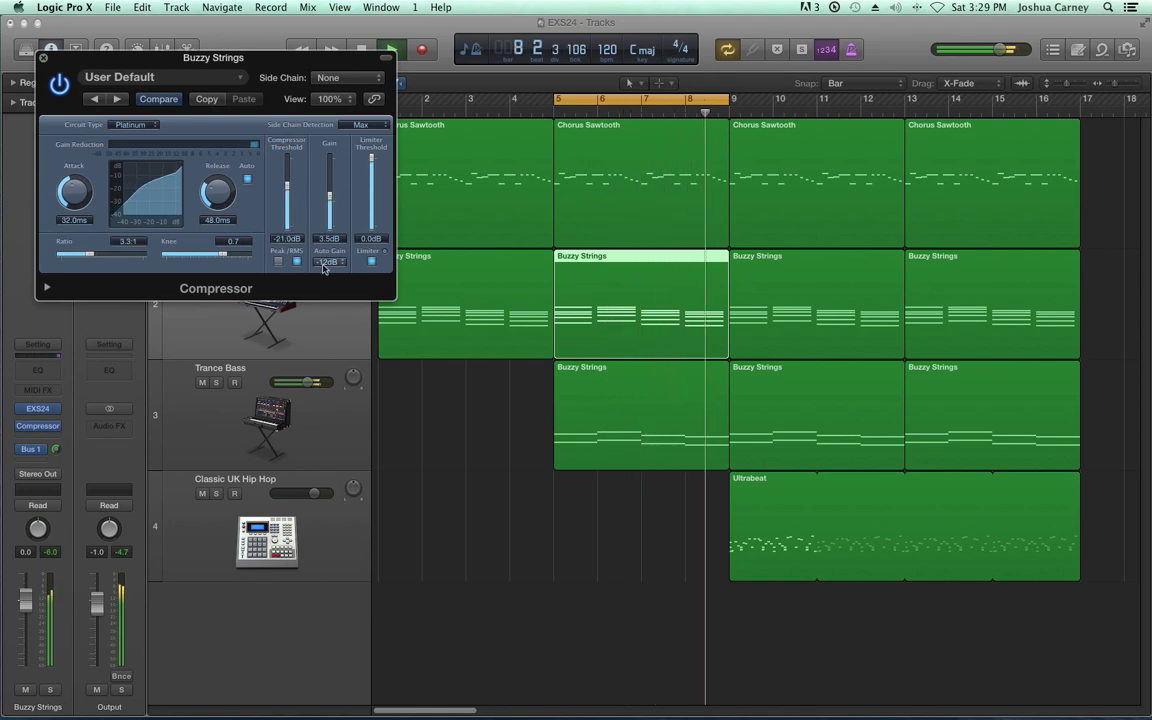
pyautogui.click(44, 60)
# Step: Add a stereo Space Designer reverb after the Compressor on Buzzy Strings and set its reverb output to -10.0 dB
pyautogui.click(46, 428)
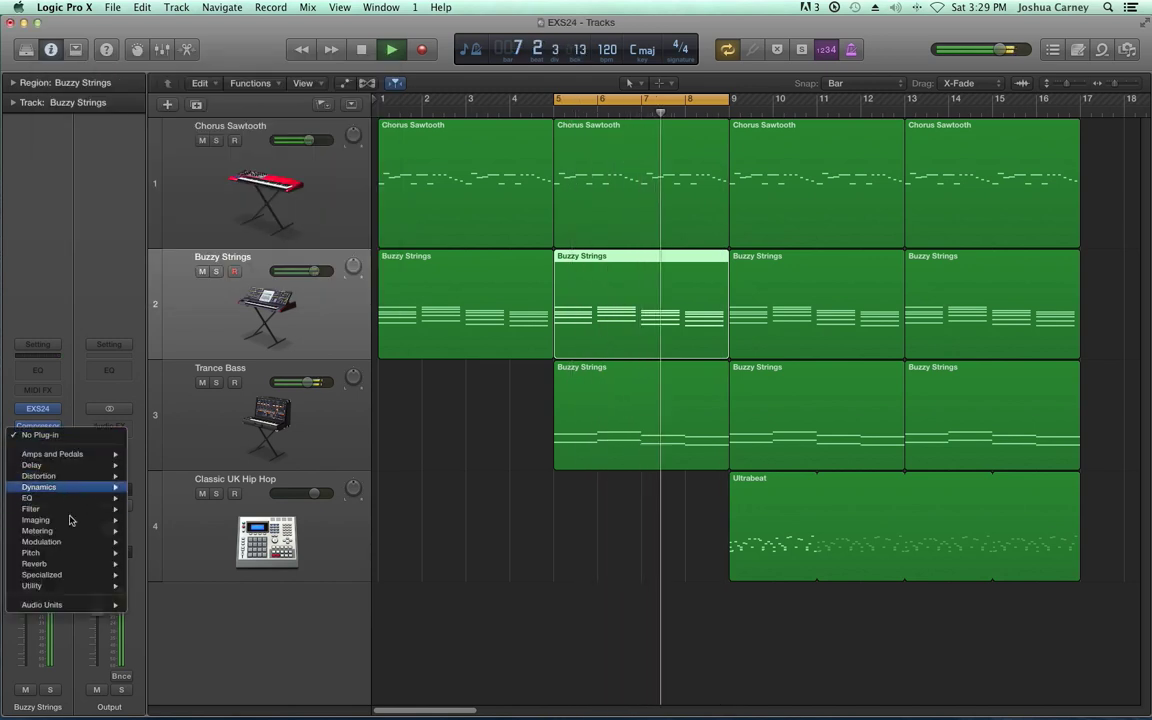
pyautogui.moveTo(100, 564)
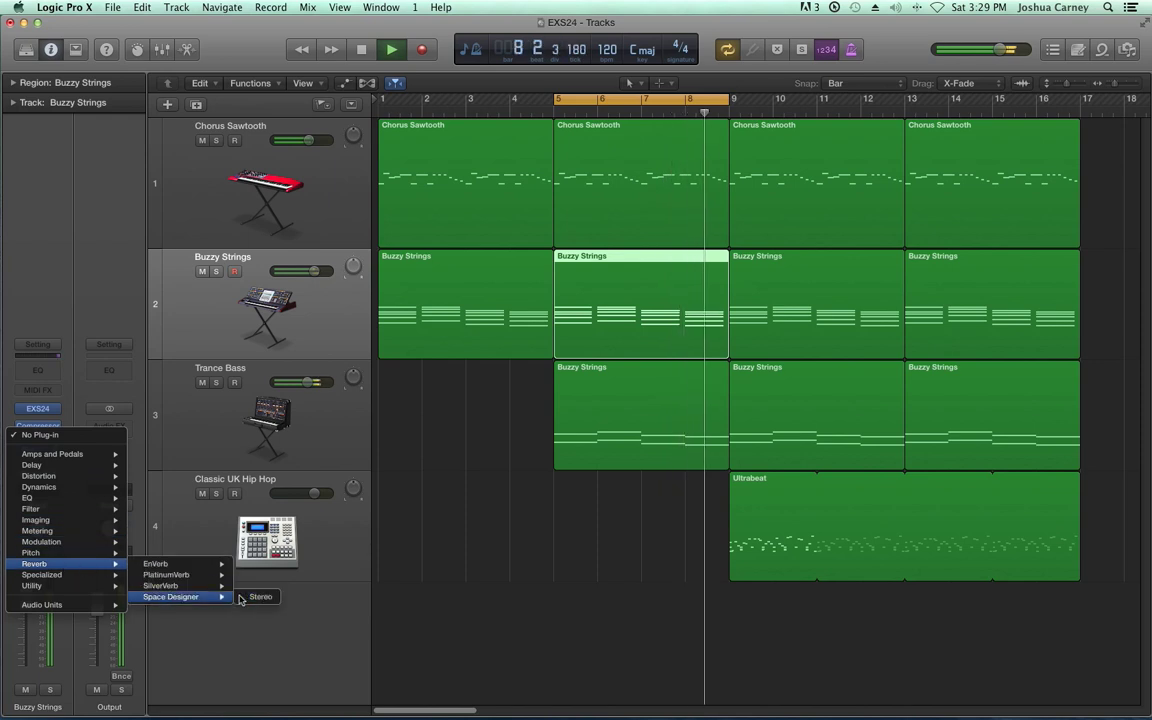
pyautogui.click(258, 597)
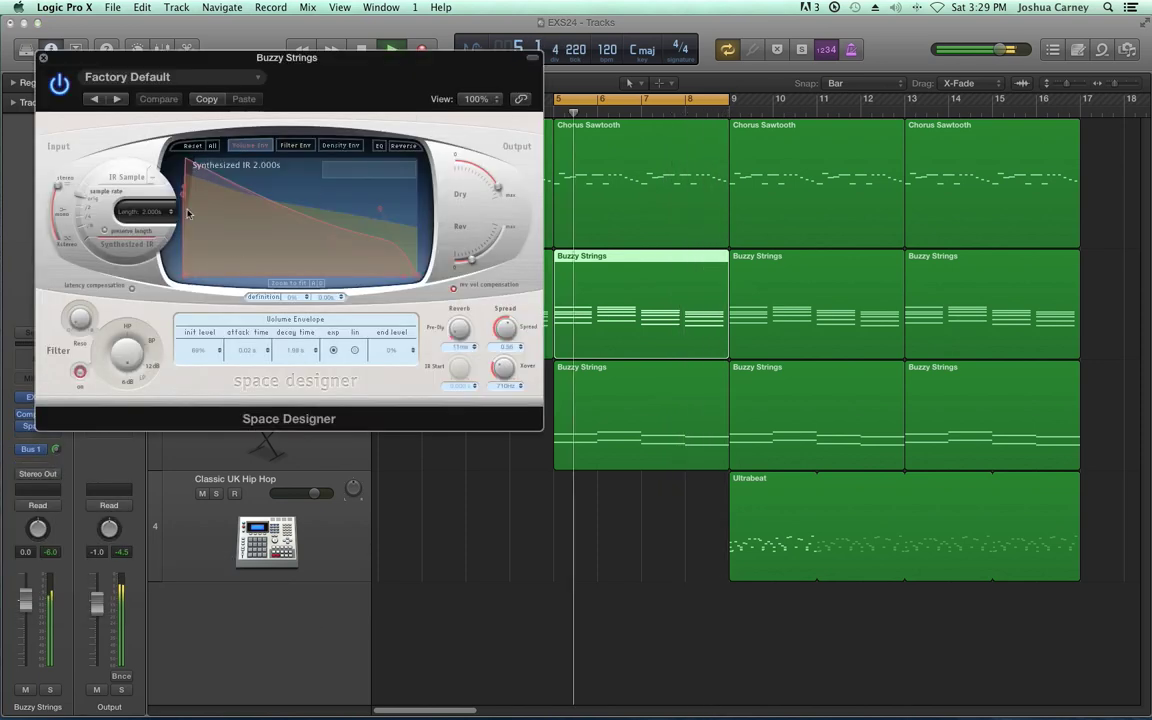
pyautogui.moveTo(473, 262); pyautogui.dragTo(488, 261)
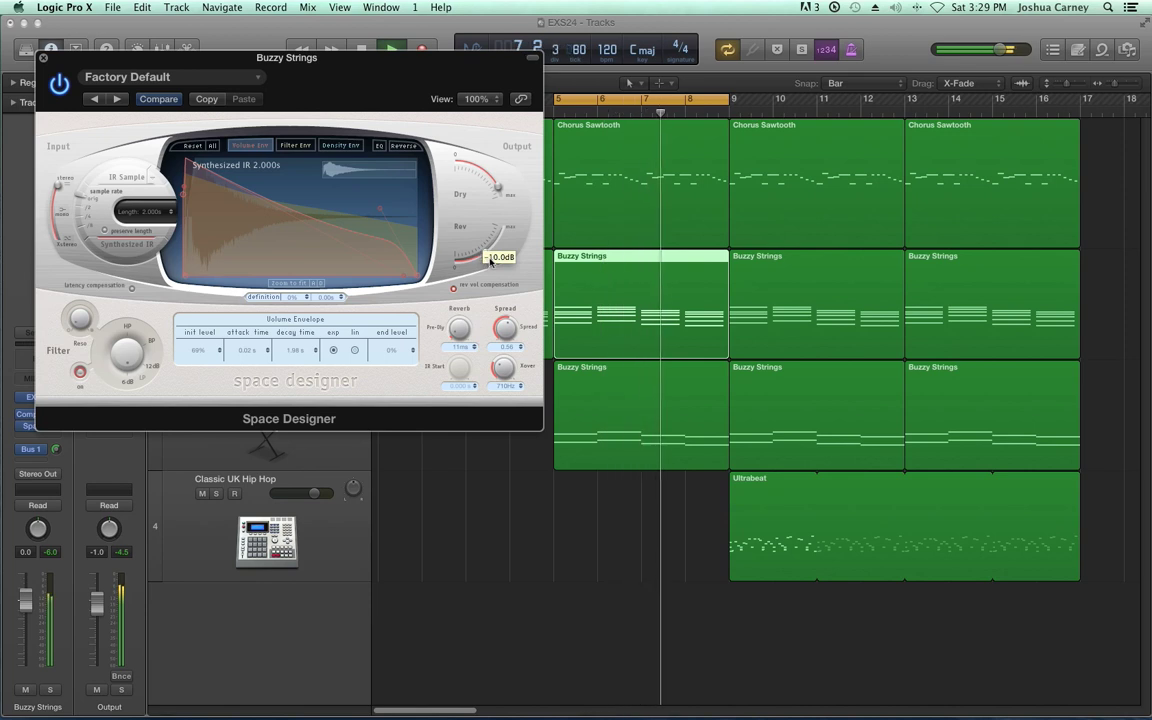
pyautogui.click(41, 57)
# Step: Insert a Stereo Delay on Chorus Sawtooth with a 190 Hz low cut and a 4200 Hz high cut
pyautogui.press('Up')
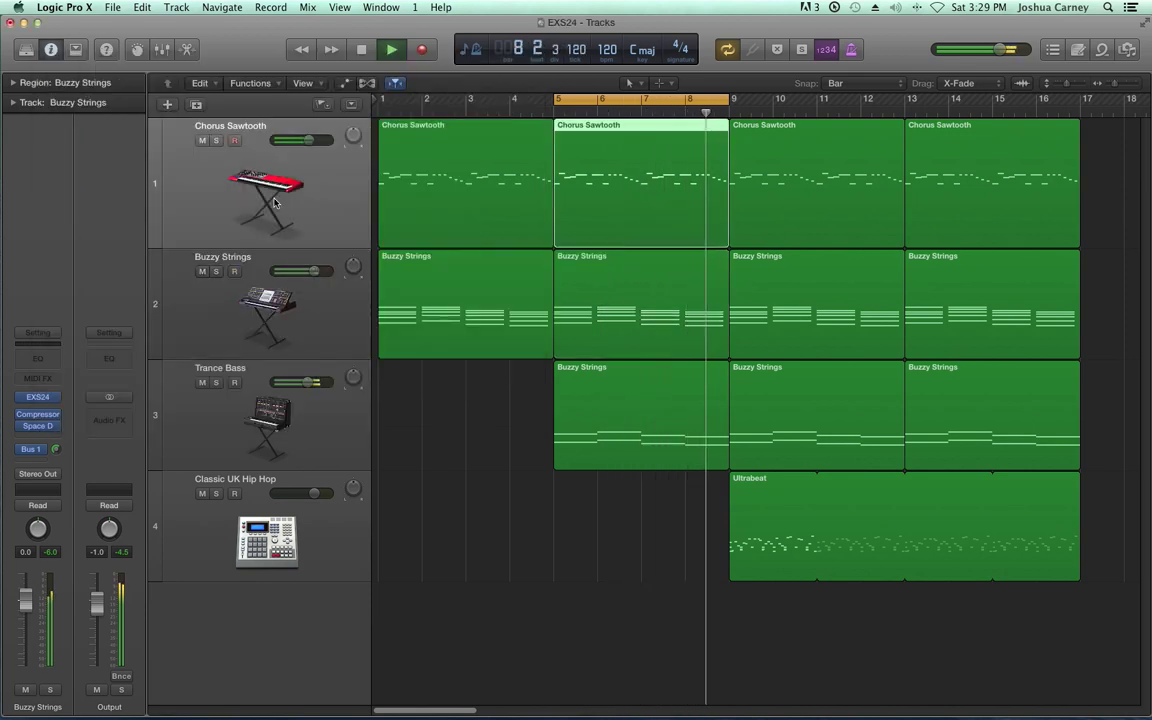
pyautogui.click(38, 430)
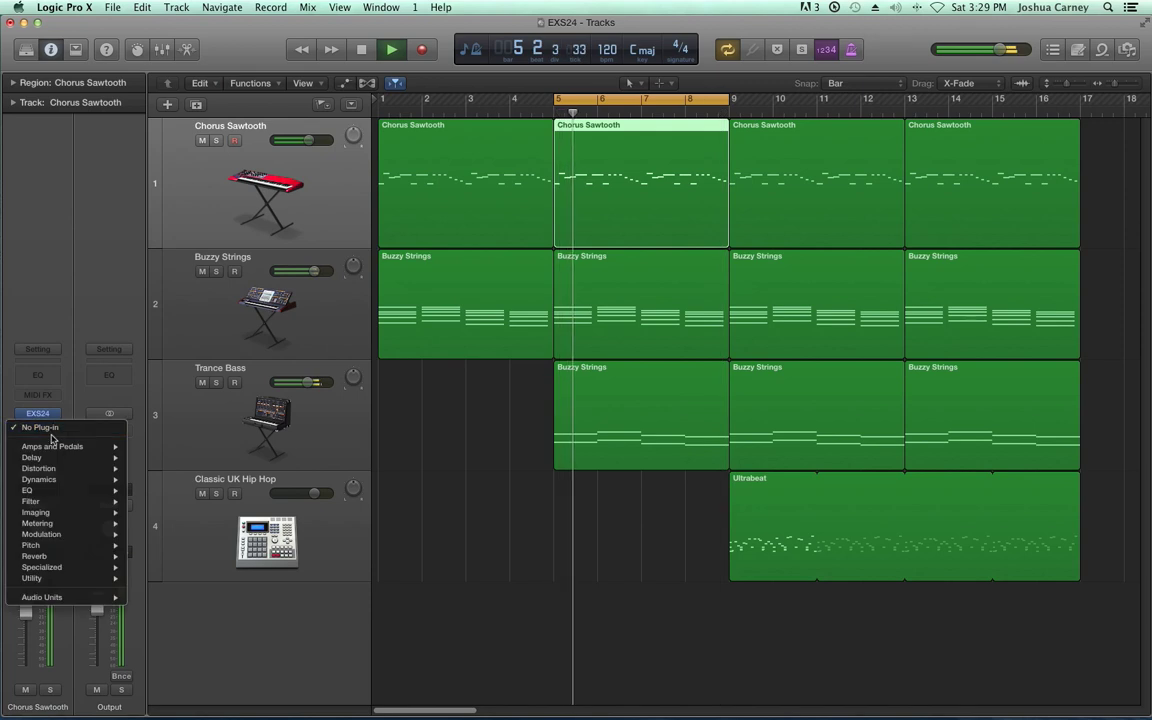
pyautogui.moveTo(127, 457)
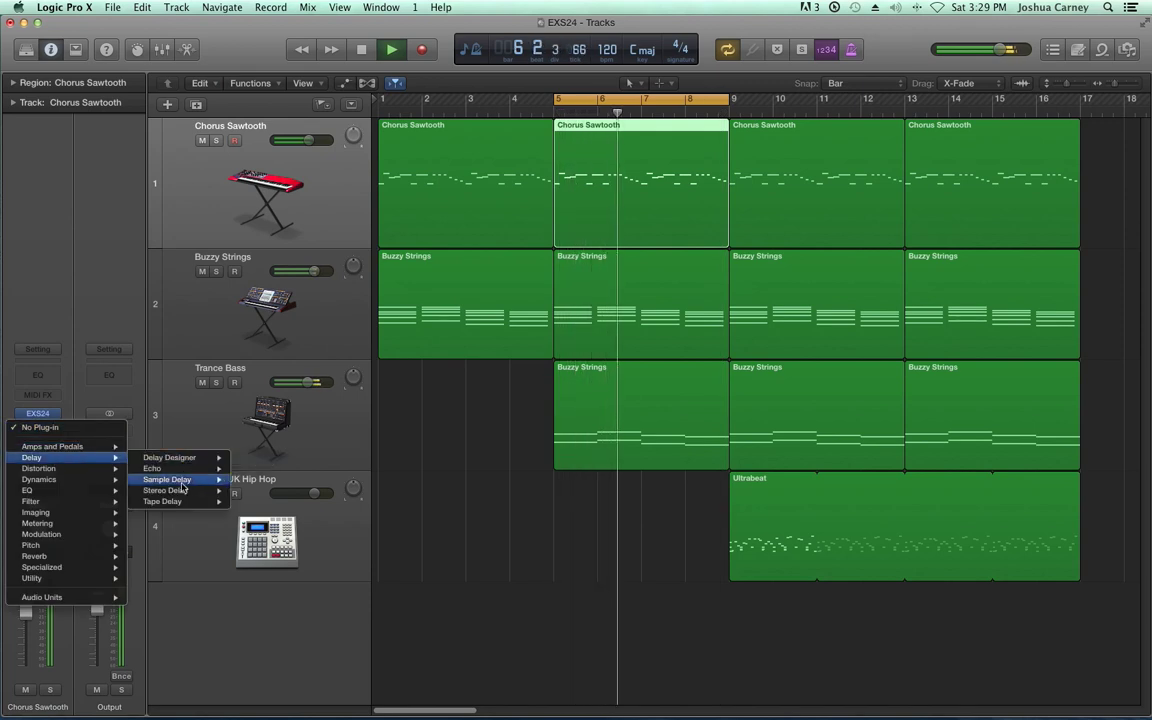
pyautogui.moveTo(210, 490)
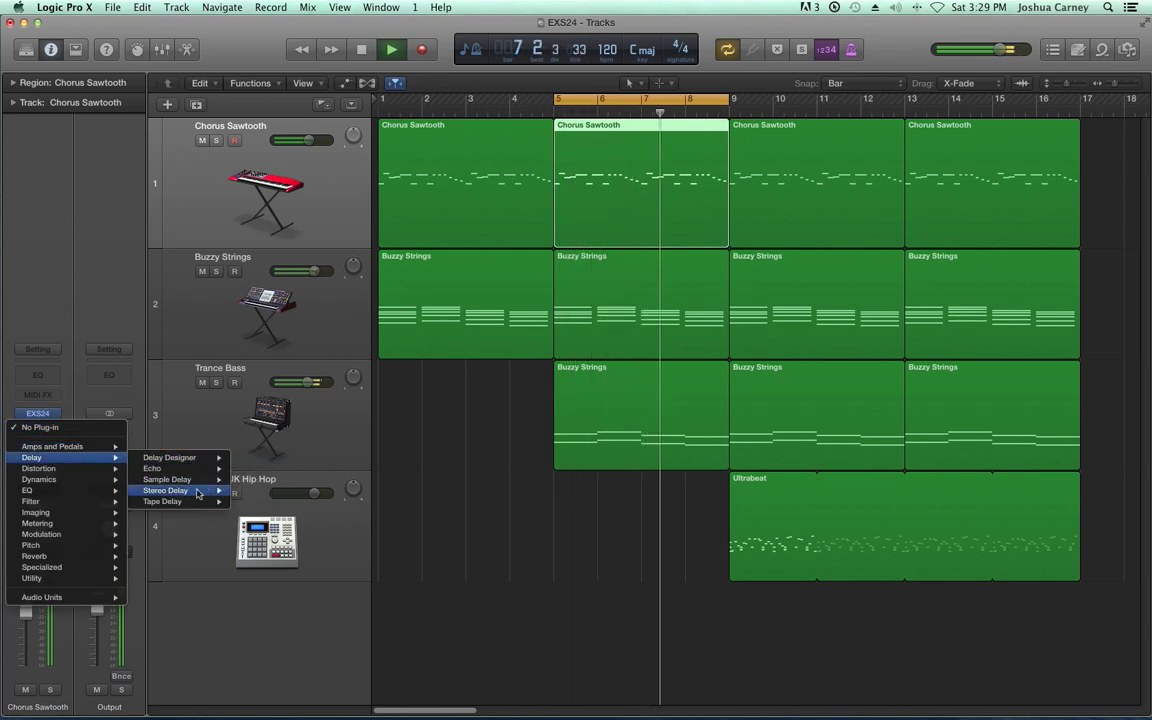
pyautogui.click(254, 491)
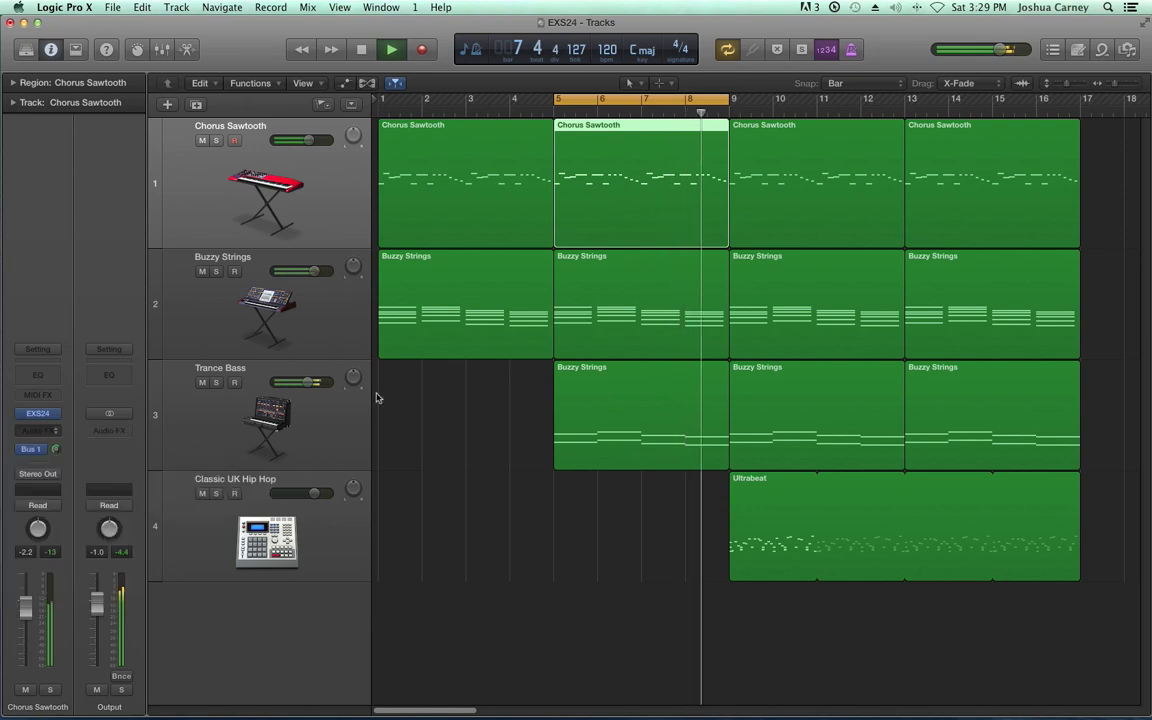
pyautogui.moveTo(167, 298); pyautogui.dragTo(221, 297)
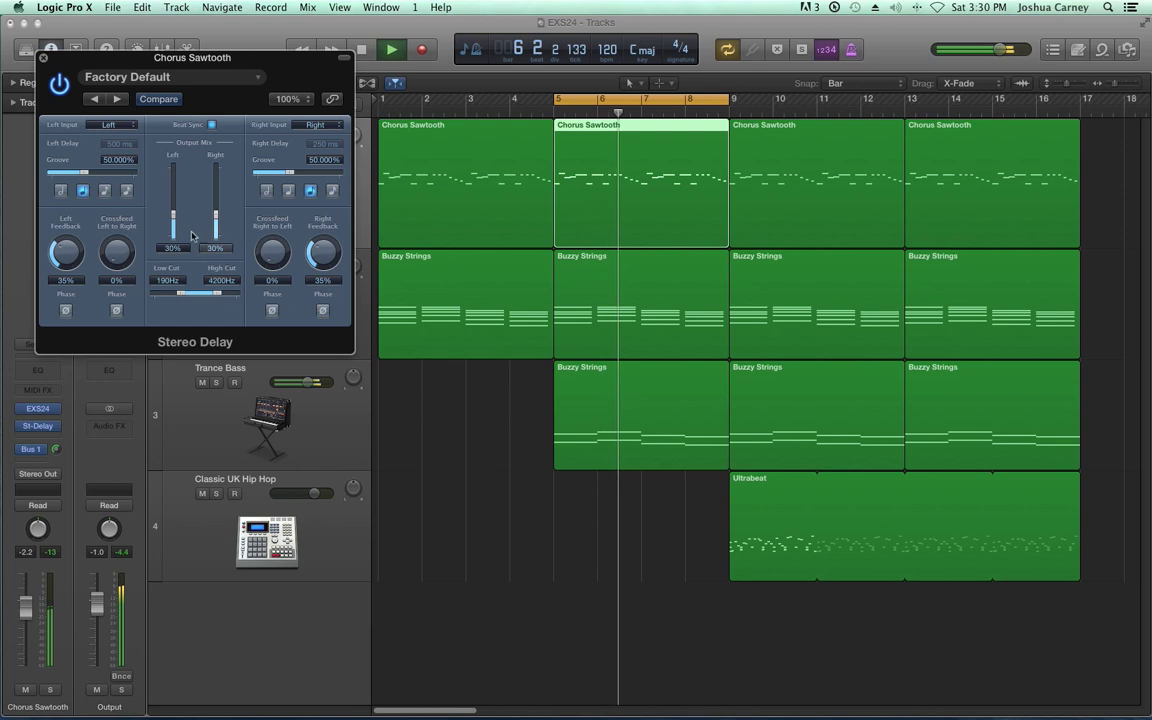
pyautogui.click(43, 57)
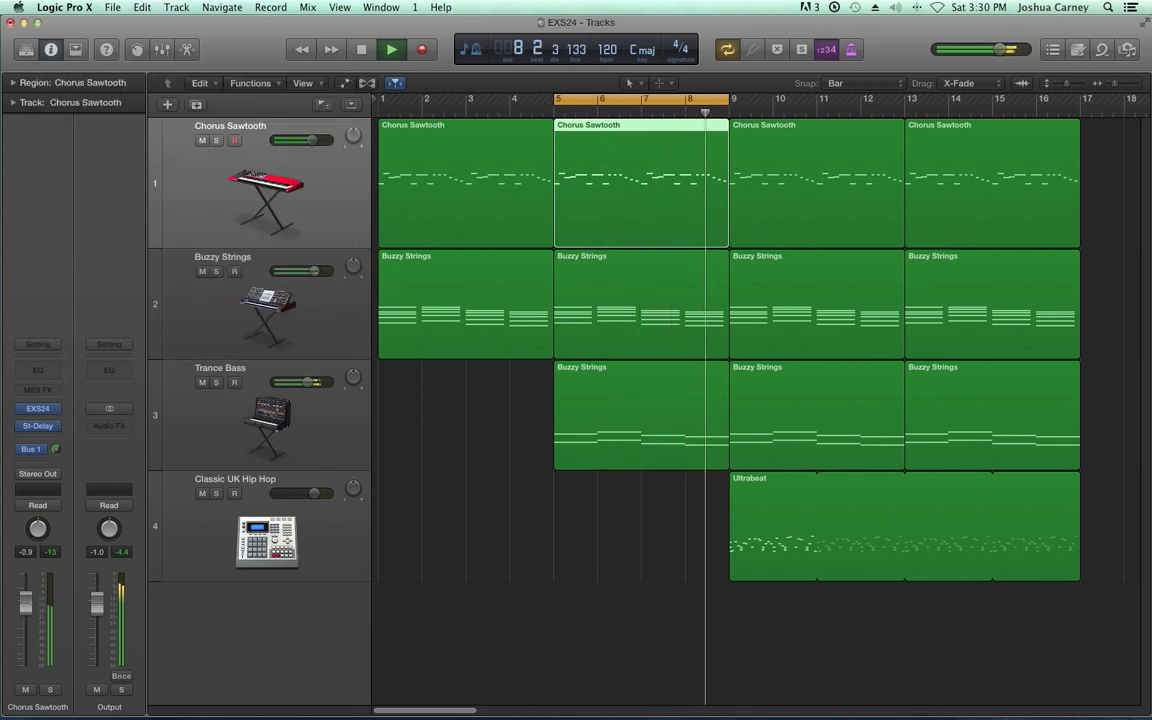
# Step: Raise Chorus Sawtooth's volume to -0.6 dB, audition it soloed, and stop playback with the track unsoloed
pyautogui.click(216, 141)
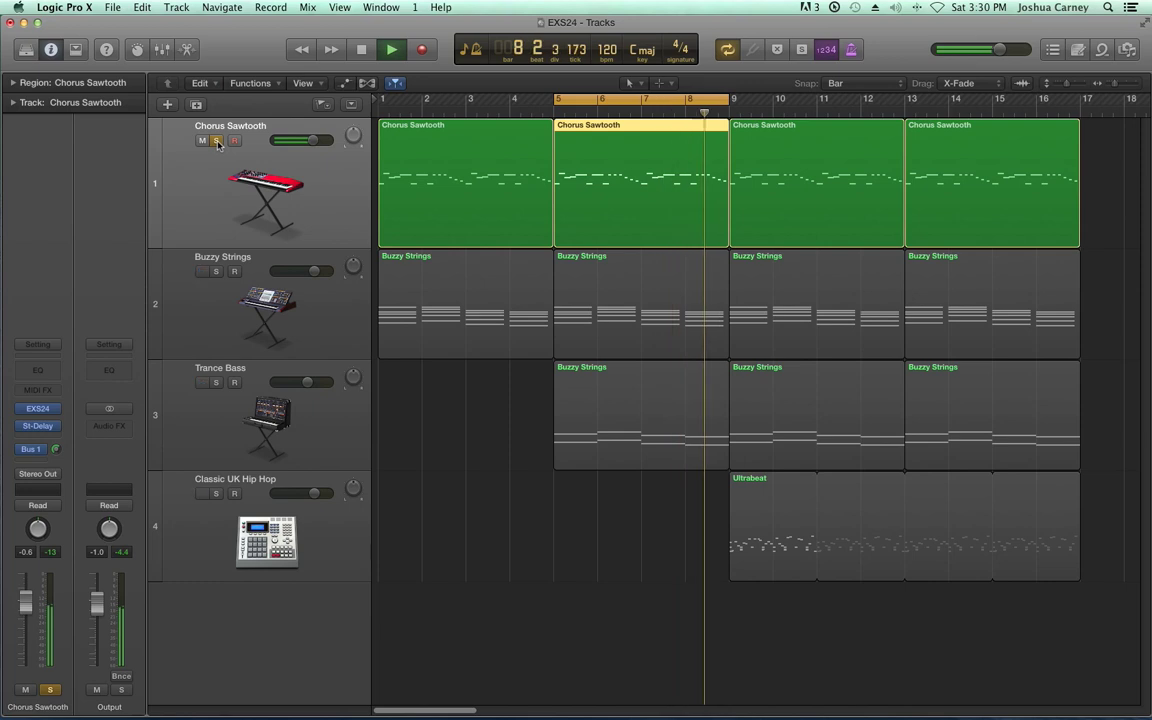
pyautogui.click(216, 141)
pyautogui.press('space')
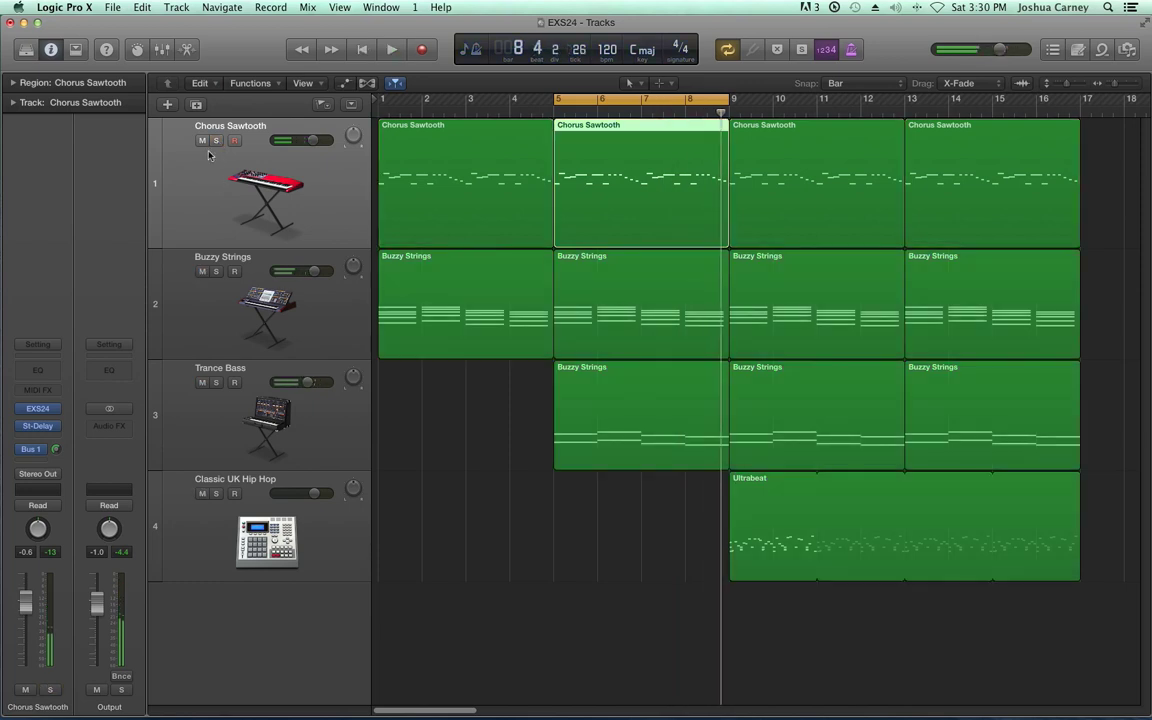
# Step: Audition the Buzzy Strings track soloed with its effects and unsolo it
pyautogui.click(216, 271)
pyautogui.click(208, 284)
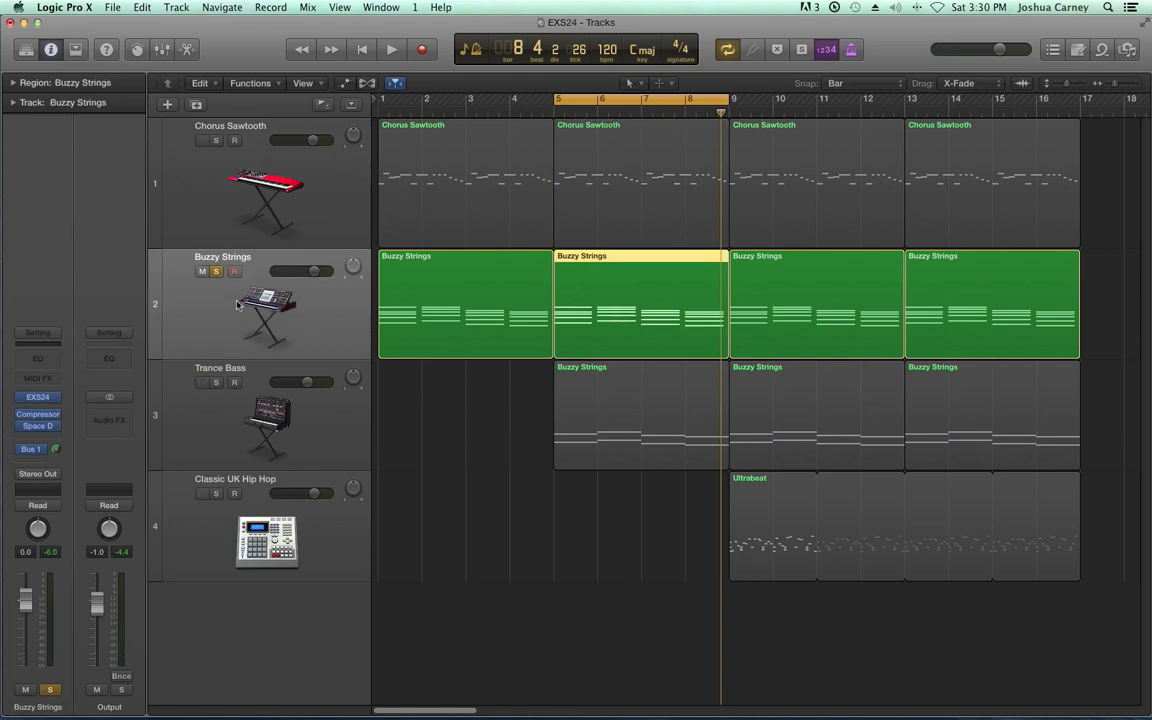
pyautogui.press('space')
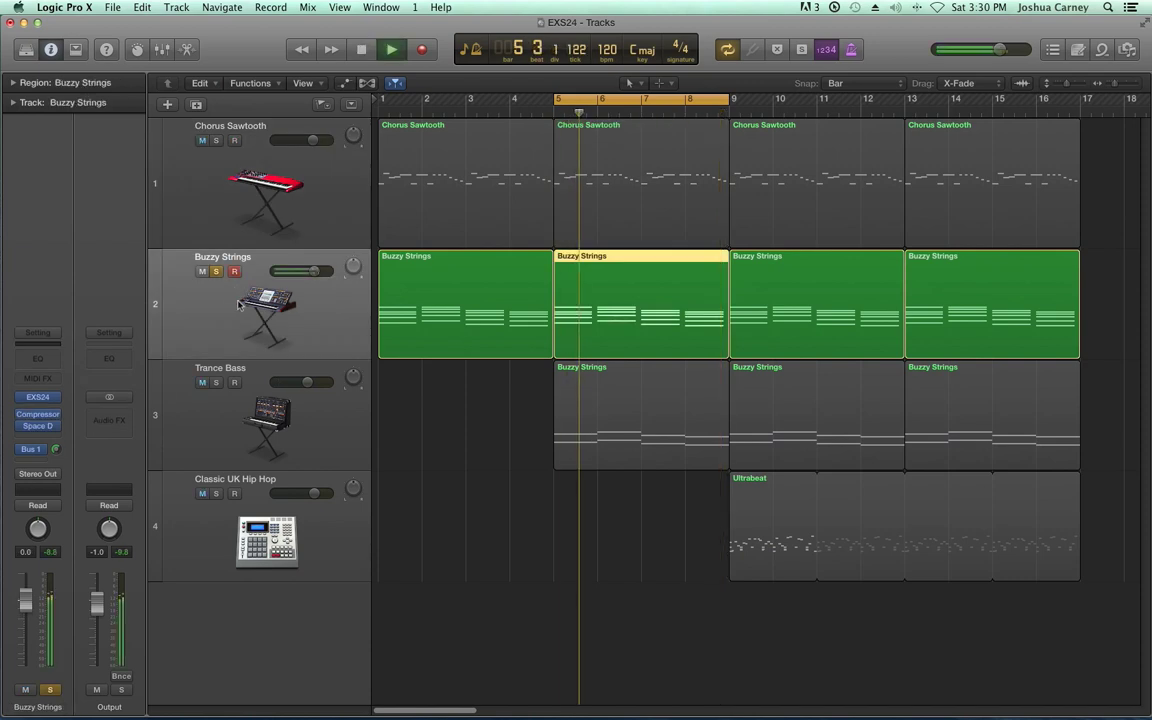
pyautogui.click(216, 271)
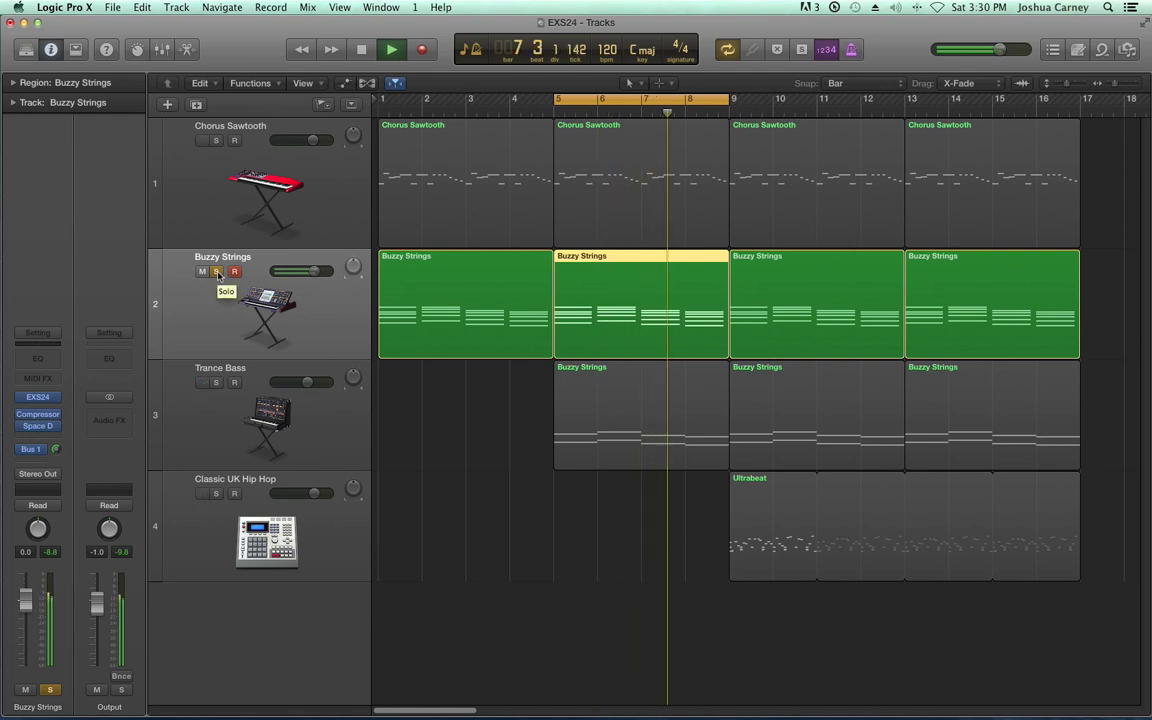
pyautogui.click(216, 271)
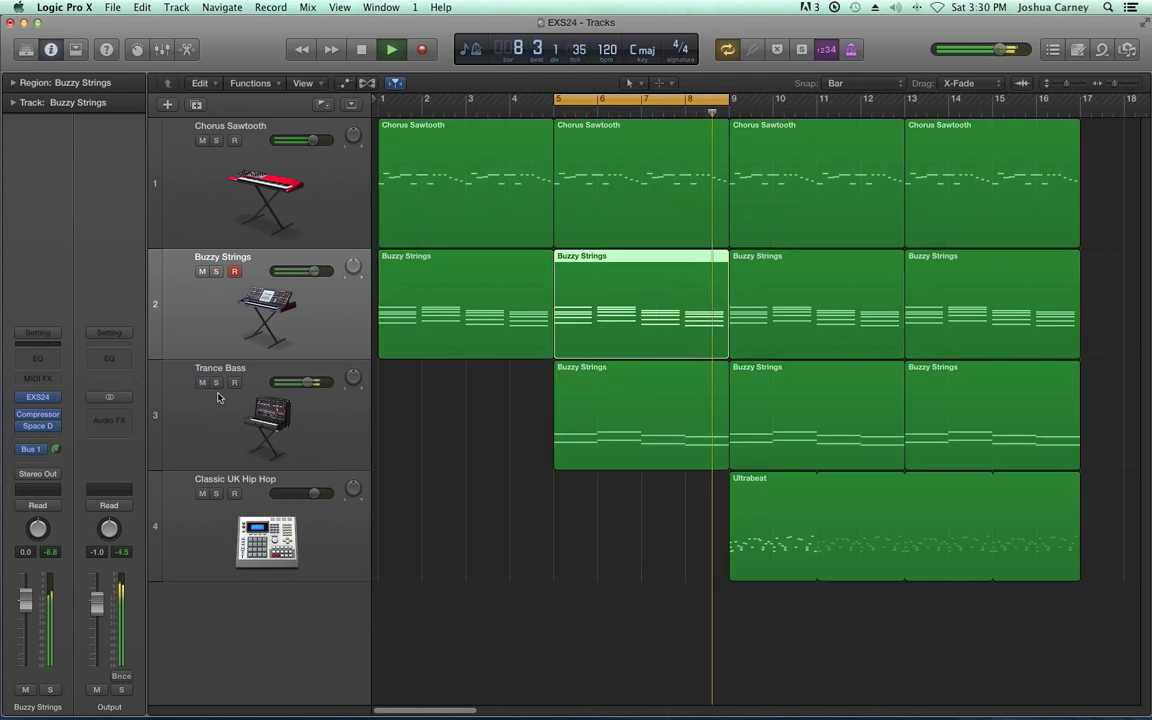
# Step: Solo the Trance Bass track and insert a Channel EQ on it
pyautogui.click(215, 382)
pyautogui.click(226, 436)
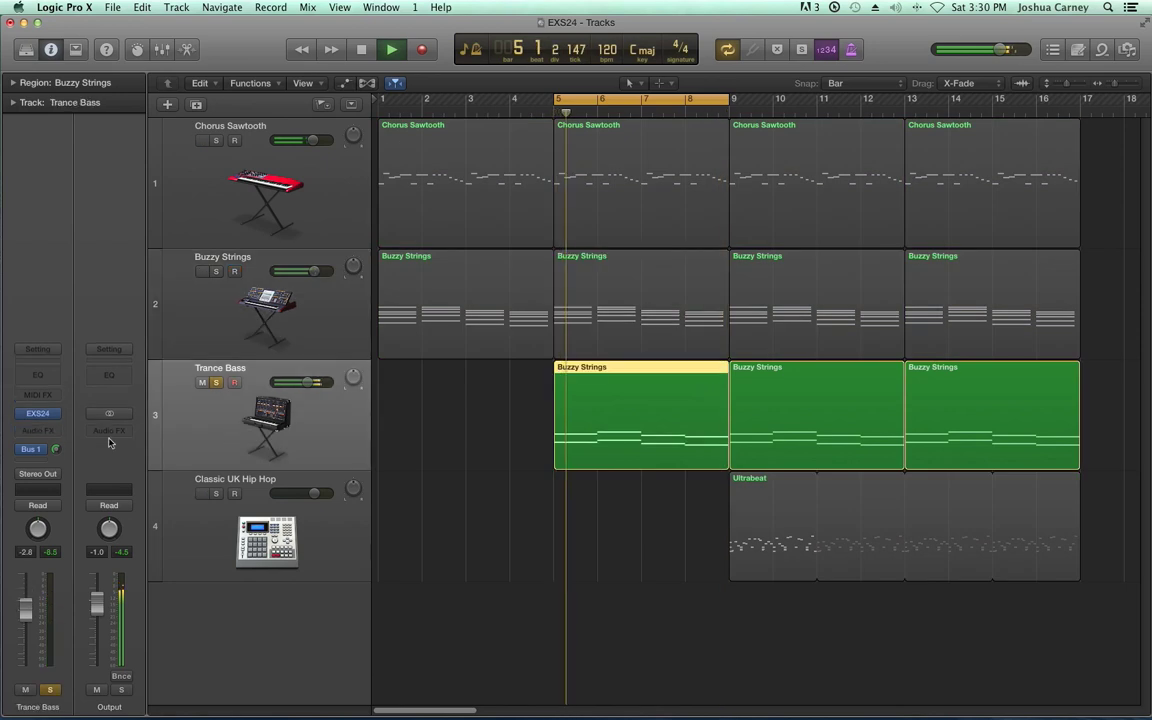
pyautogui.click(52, 433)
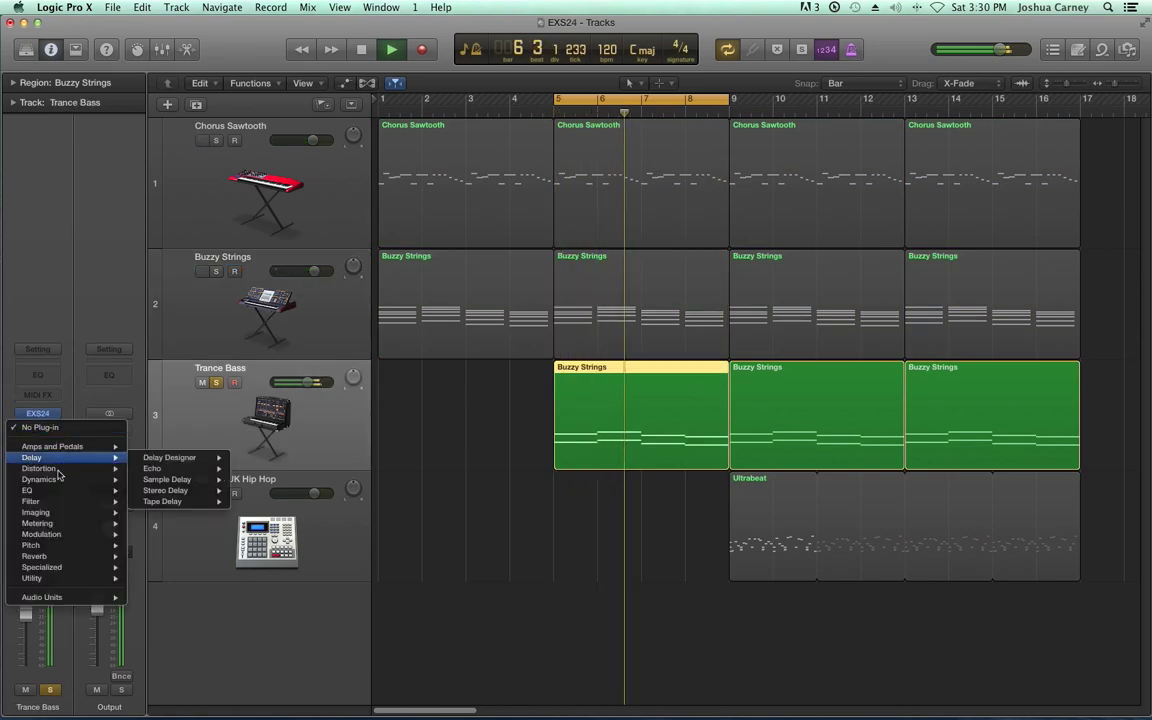
pyautogui.moveTo(90, 490)
pyautogui.moveTo(168, 491)
pyautogui.click(221, 388)
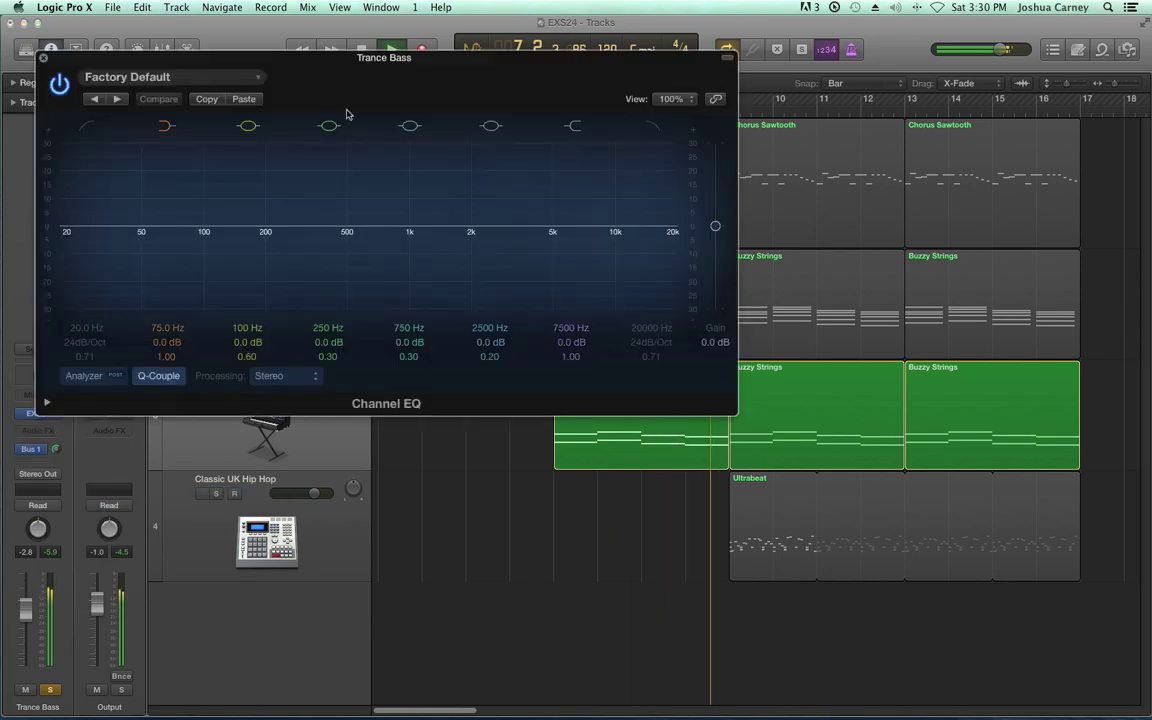
# Step: Turn on the EQ analyzer and set the low shelf to +9.0 dB at 94 Hz and the high shelf to -13.5 dB at 3200 Hz
pyautogui.click(84, 375)
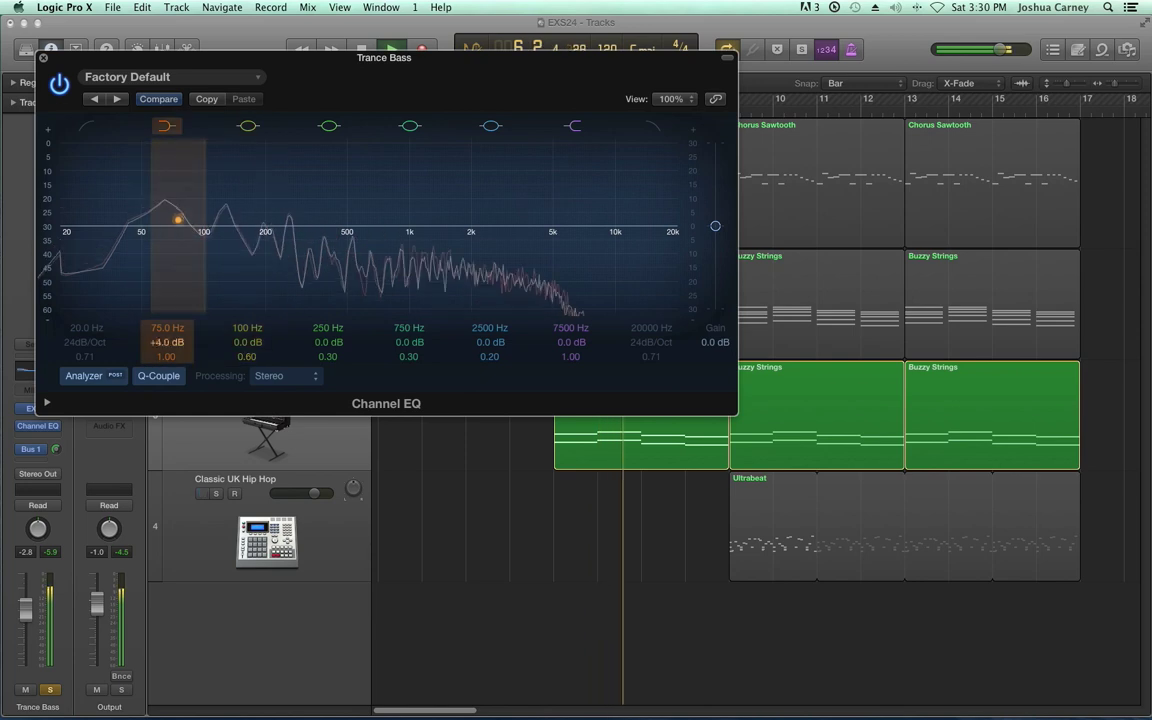
pyautogui.moveTo(166, 336); pyautogui.dragTo(166, 322)
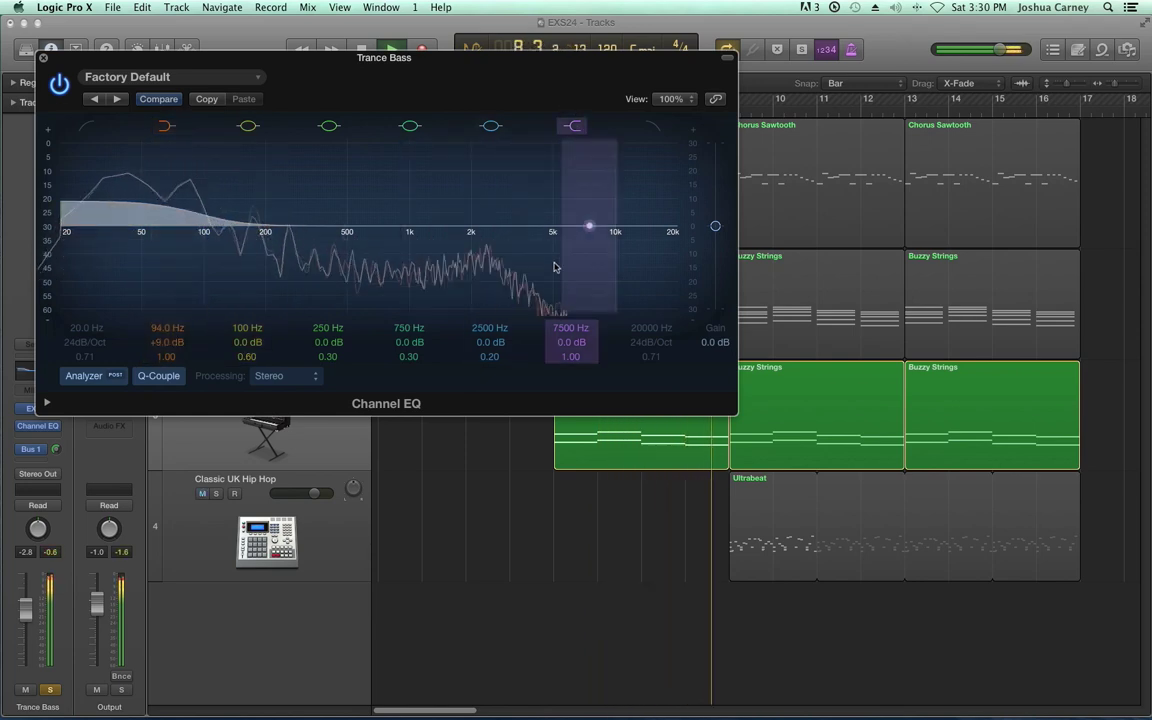
pyautogui.moveTo(572, 342)
pyautogui.mouseDown()
pyautogui.moveTo(572, 354)
pyautogui.moveTo(571, 332)
pyautogui.moveTo(571, 344)
pyautogui.mouseUp()
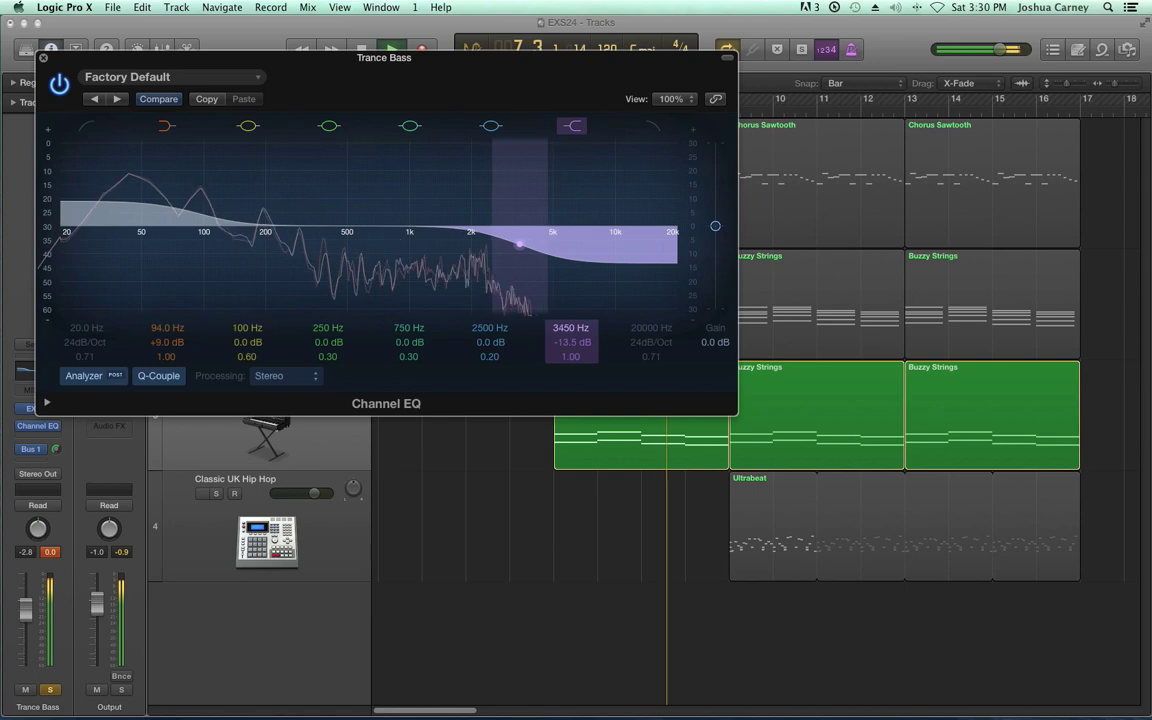
pyautogui.press('v')
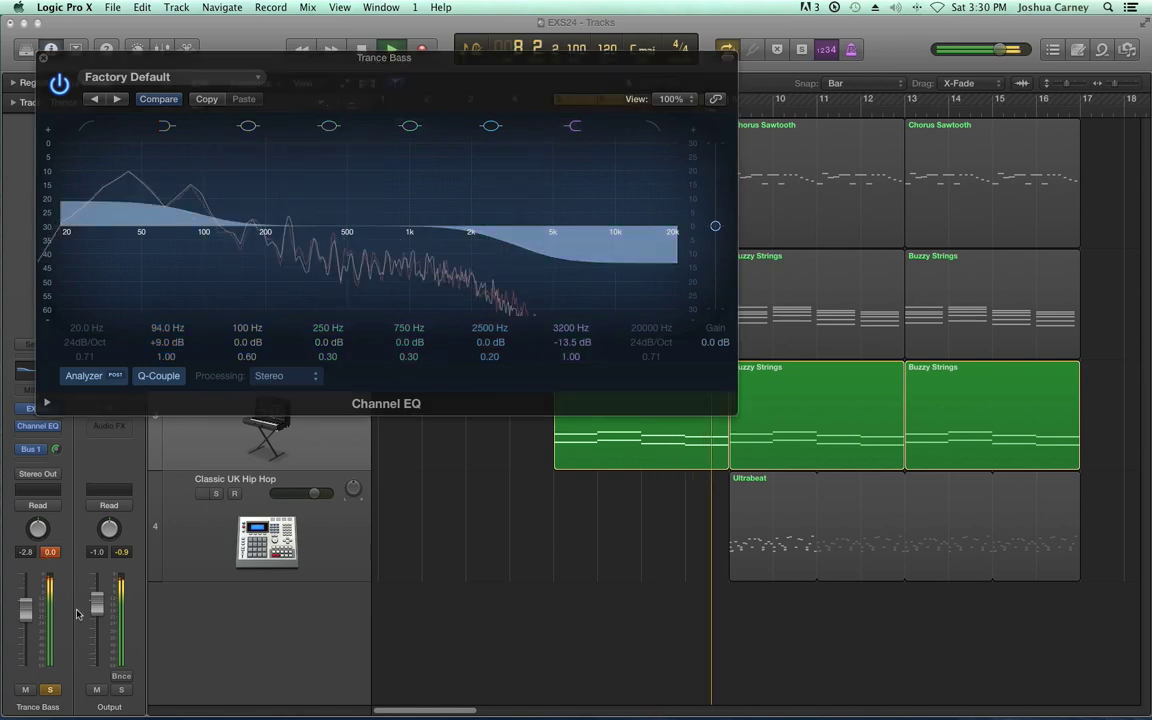
# Step: Close the Channel EQ, unsolo Trance Bass, set its volume to -5.3 dB in the full mix, and stop playback
pyautogui.click(40, 57)
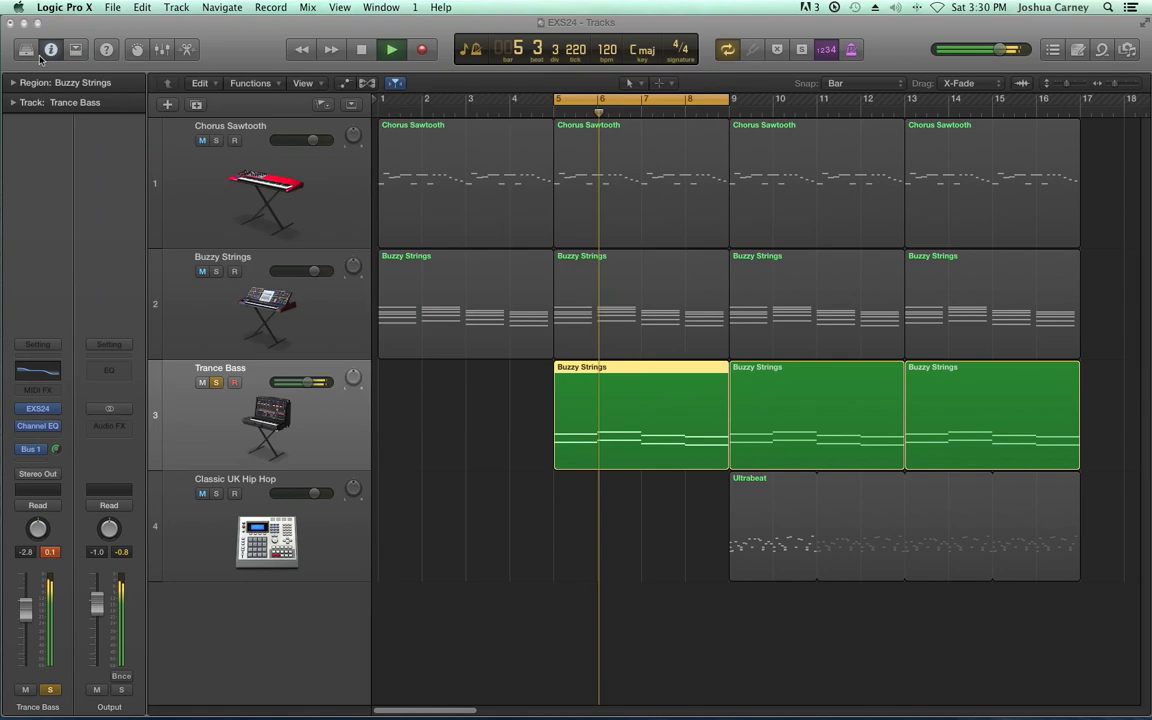
pyautogui.click(215, 382)
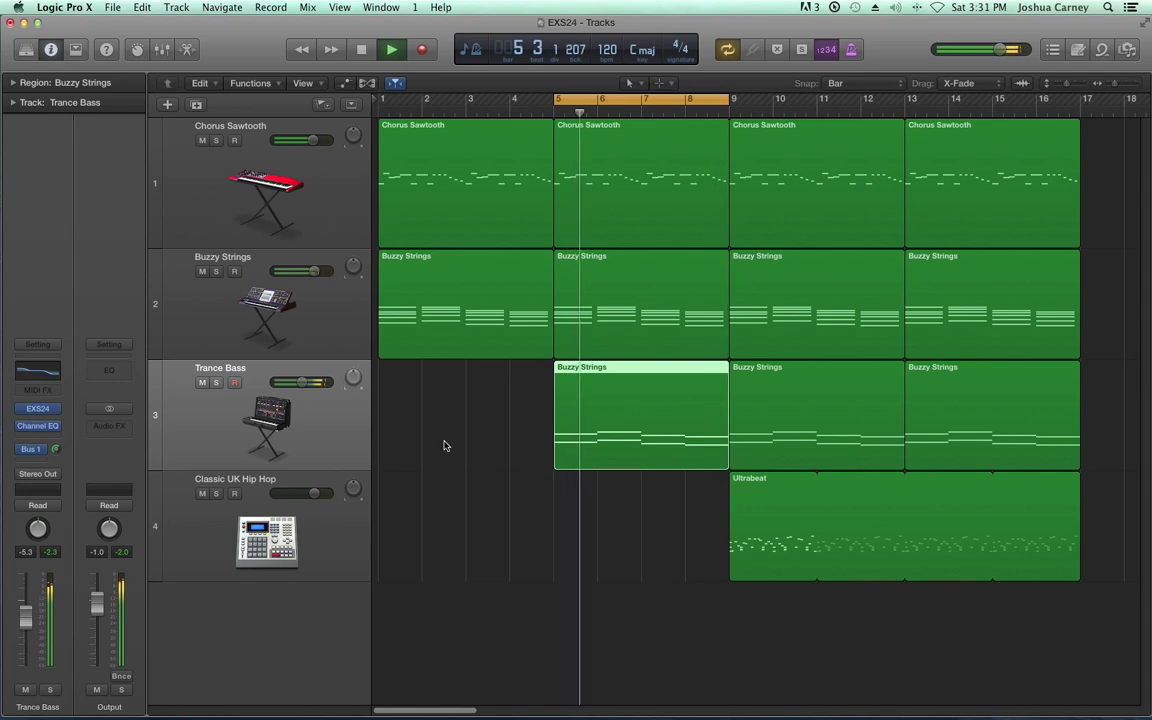
pyautogui.press('space')
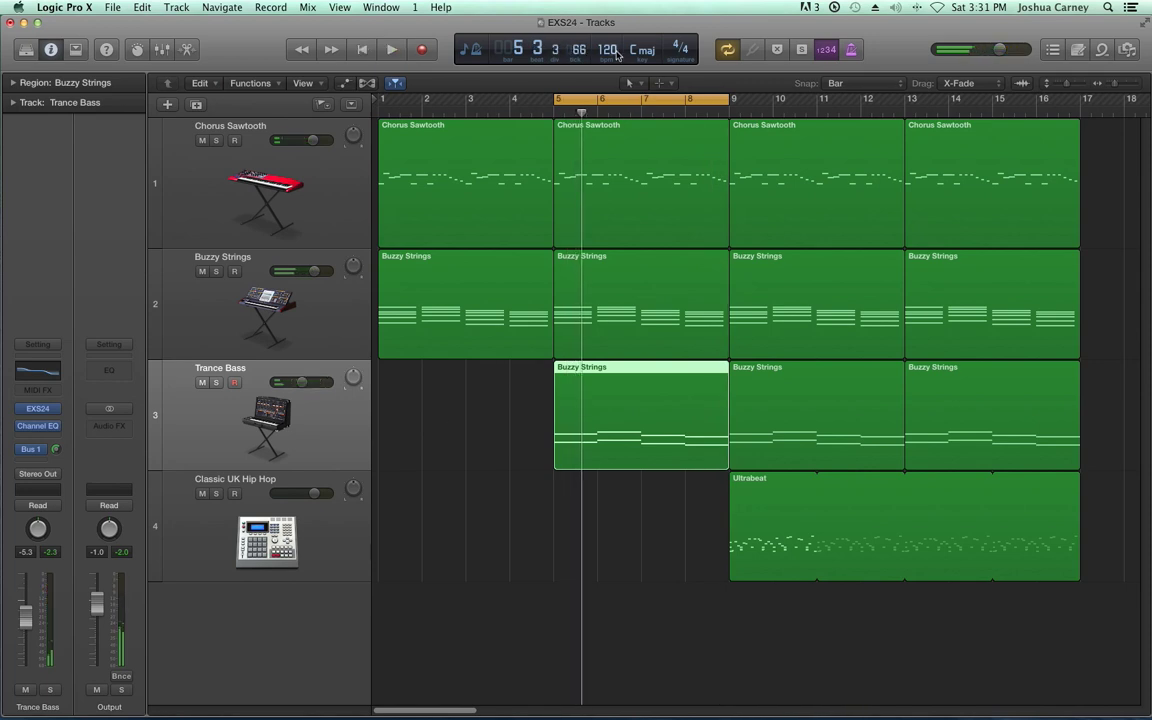
# Step: Turn off cycle mode, deselect all regions, and return the playhead to the start of the project
pyautogui.press('c')
pyautogui.click(450, 437)
pyautogui.press('Return')
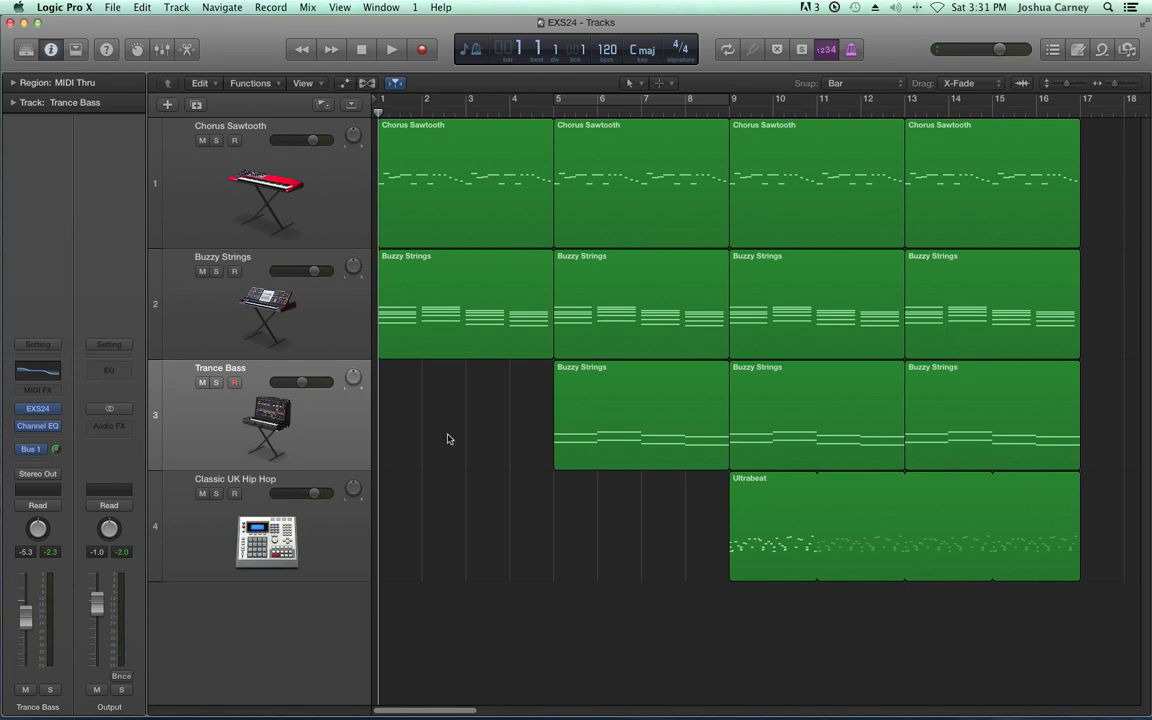
# Step: Play the full four-track arrangement from bar 1 to past its end at bar 17, and stop playback
pyautogui.press('space')
pyautogui.press('space')
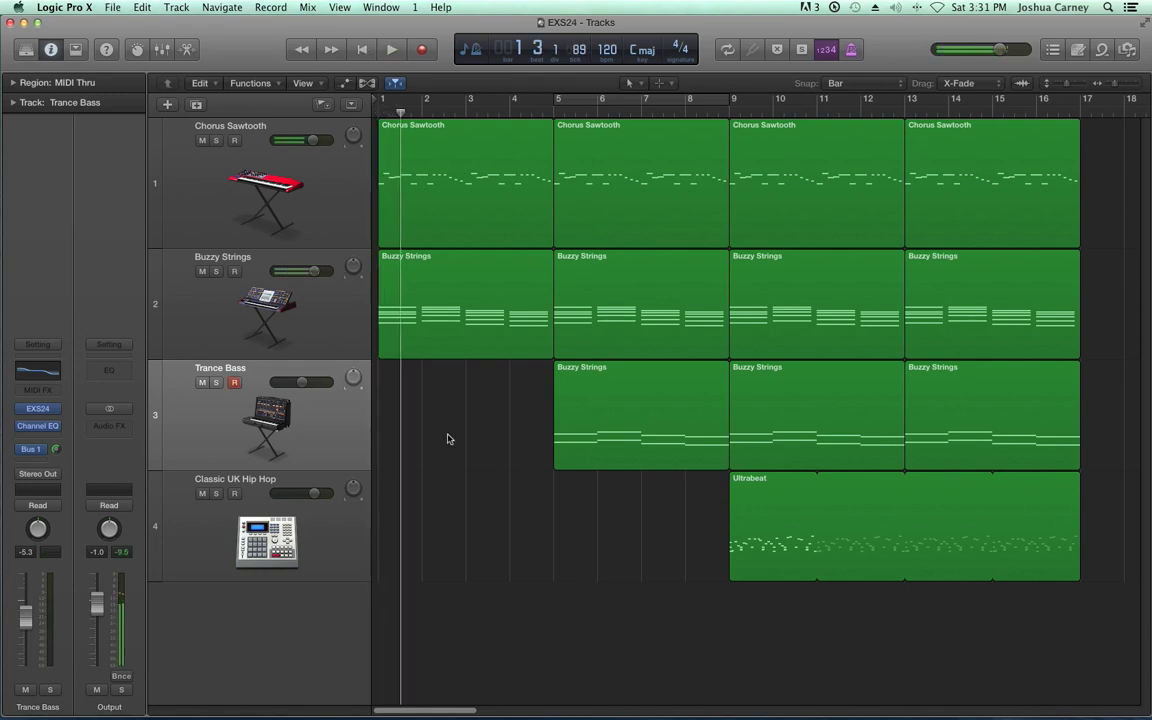
pyautogui.press('Return')
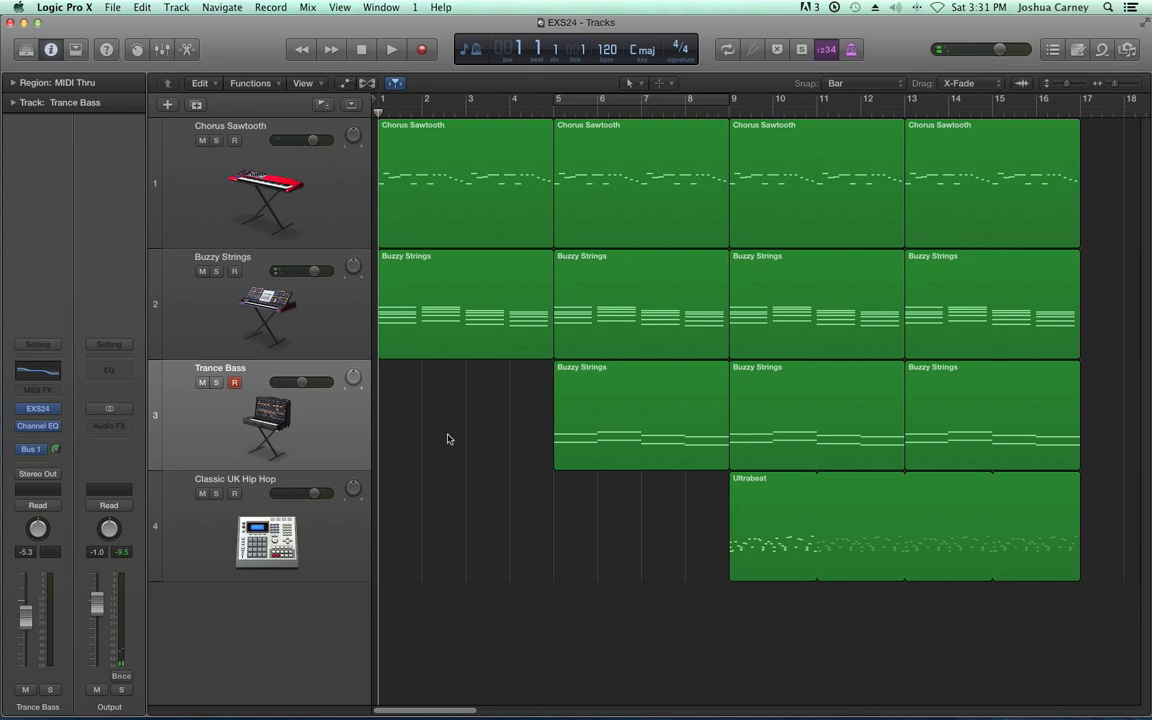
pyautogui.press('space')
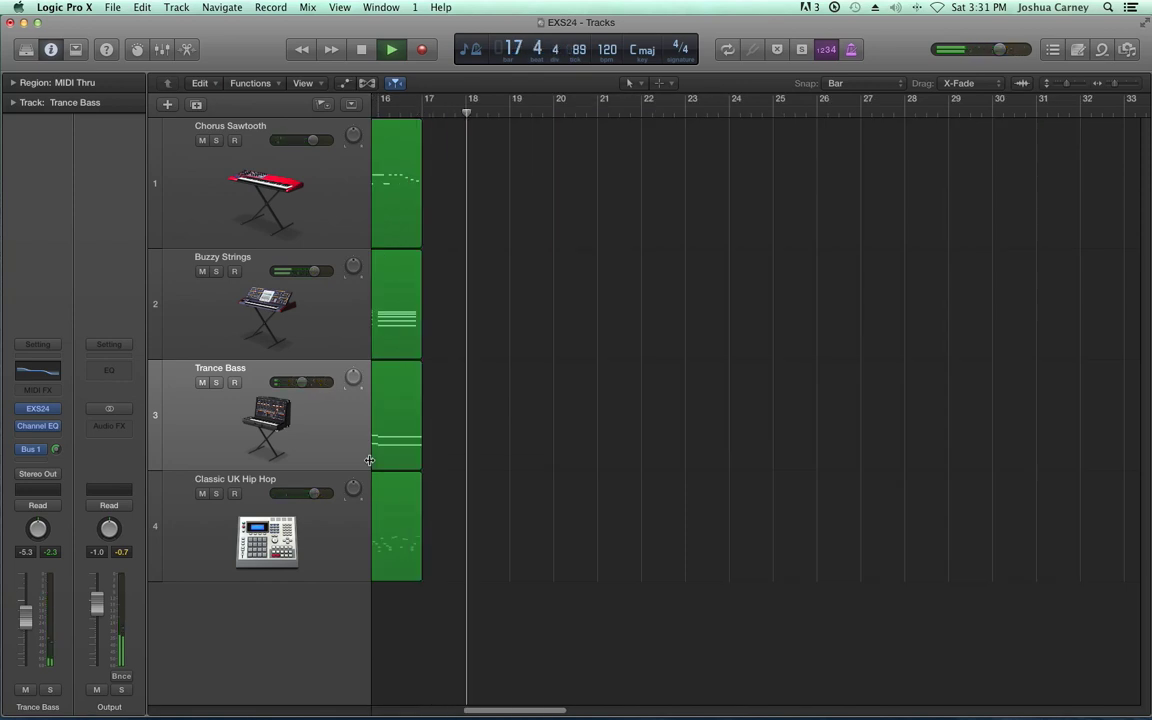
pyautogui.press('space')
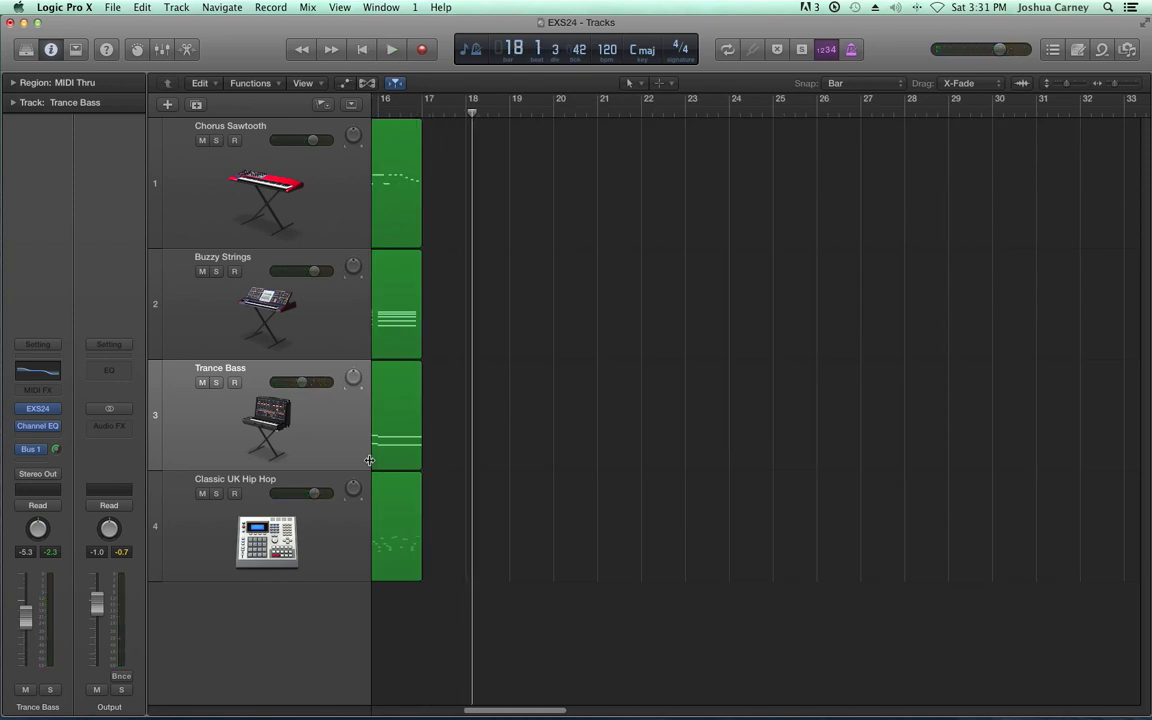